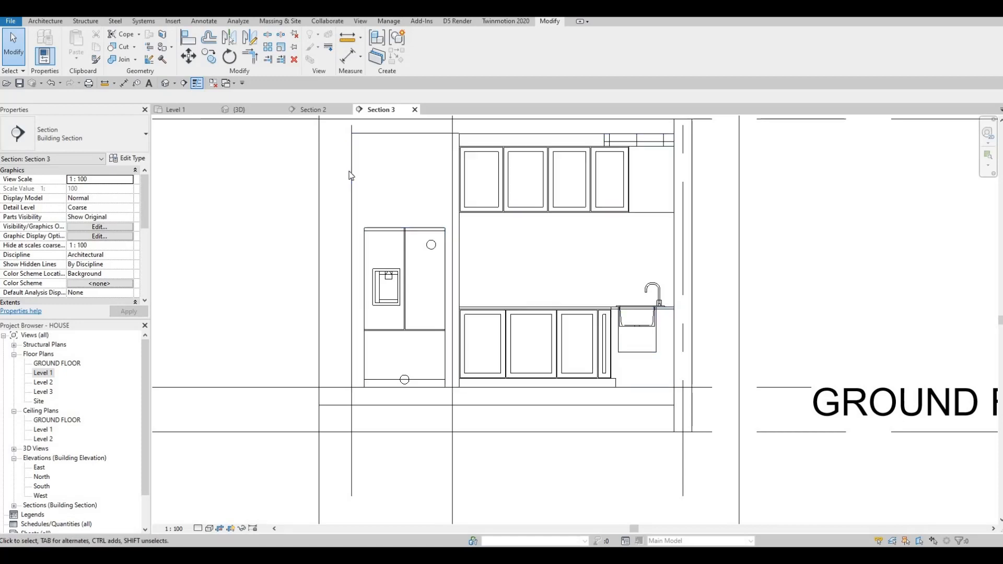
Step: Edit the kitchen cabinet generic model in place and start an Extrusion on a picked work plane
{"action": "left_click", "coordinate": [369, 176]}
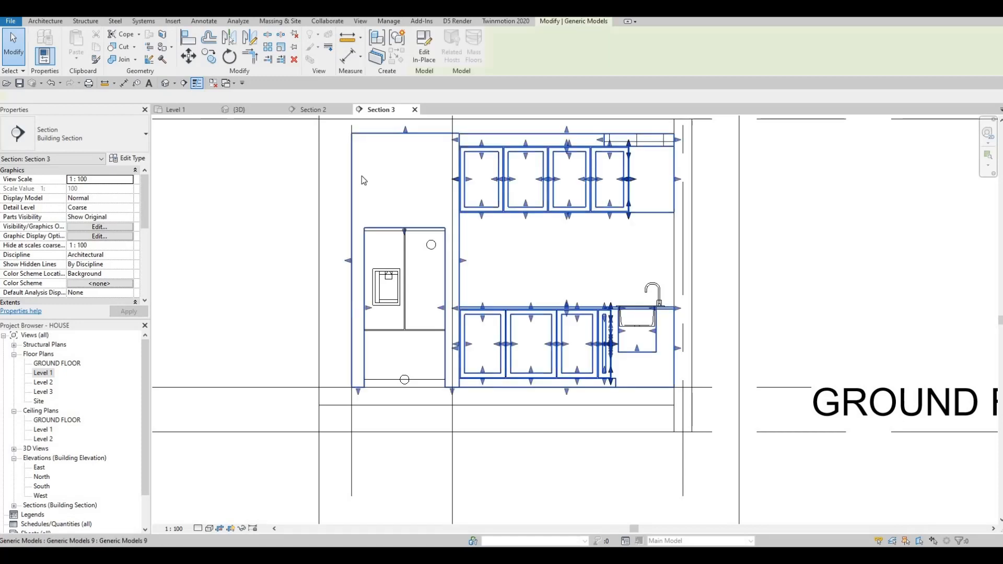
{"action": "left_click", "coordinate": [423, 57]}
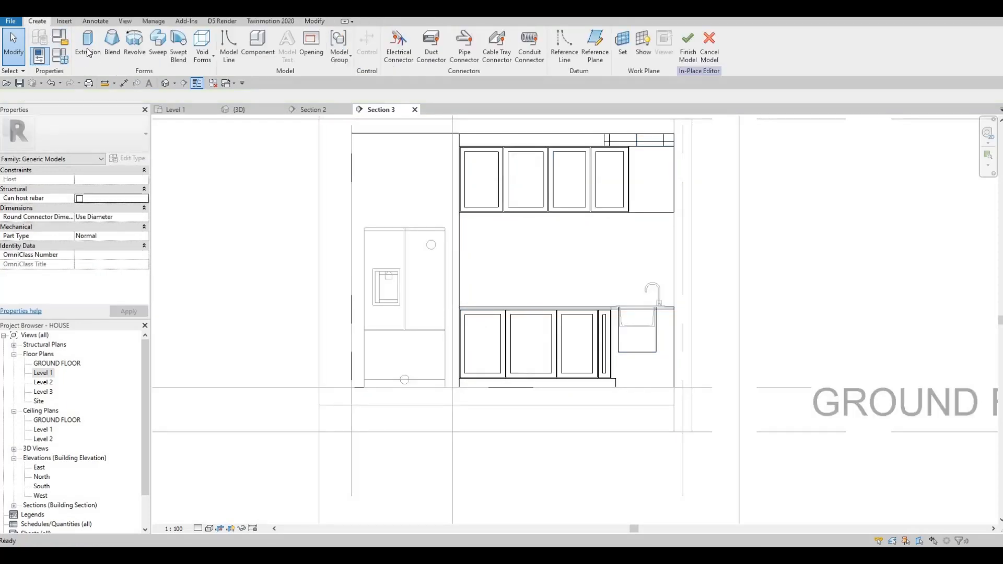
{"action": "left_click", "coordinate": [88, 52]}
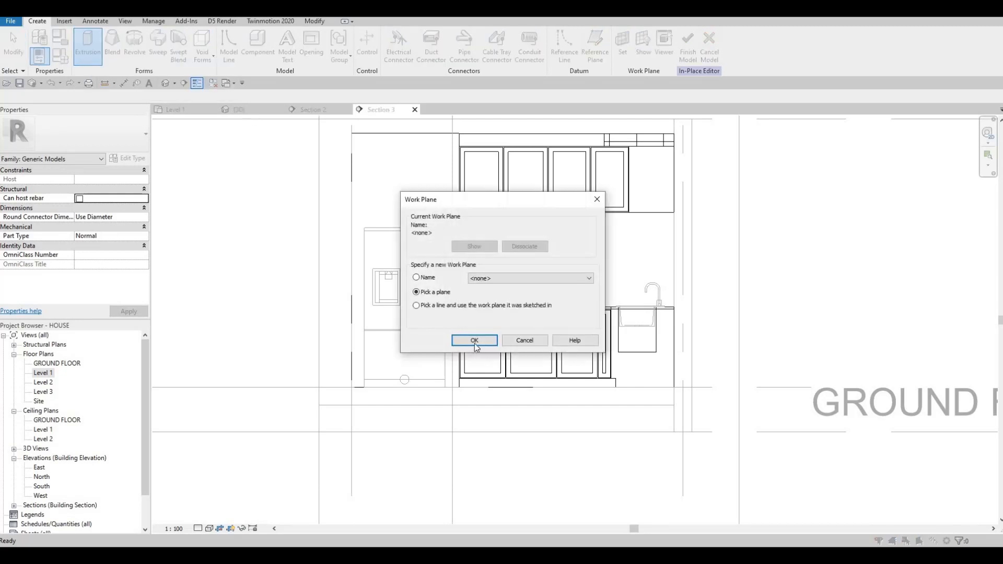
{"action": "left_click", "coordinate": [475, 340]}
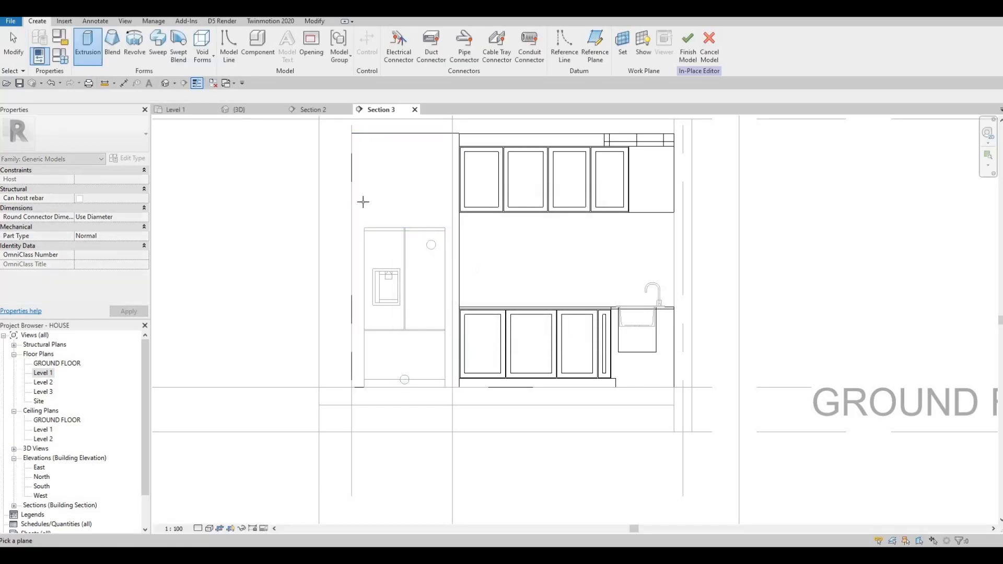
{"action": "left_click", "coordinate": [219, 120]}
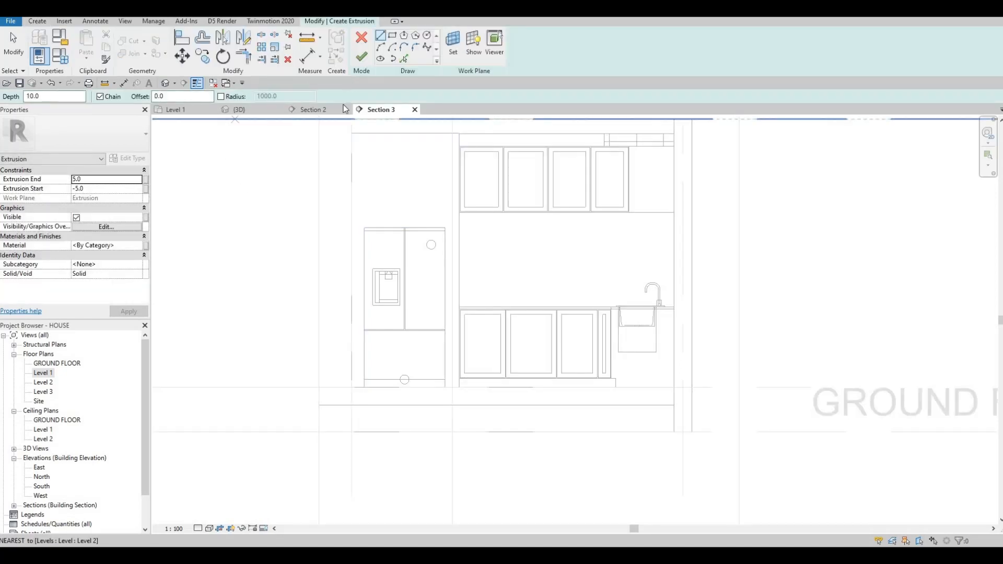
Step: Set the extrusion end to 10 and start to 0, and assign the Glulam 36h material
{"action": "left_click", "coordinate": [88, 179]}
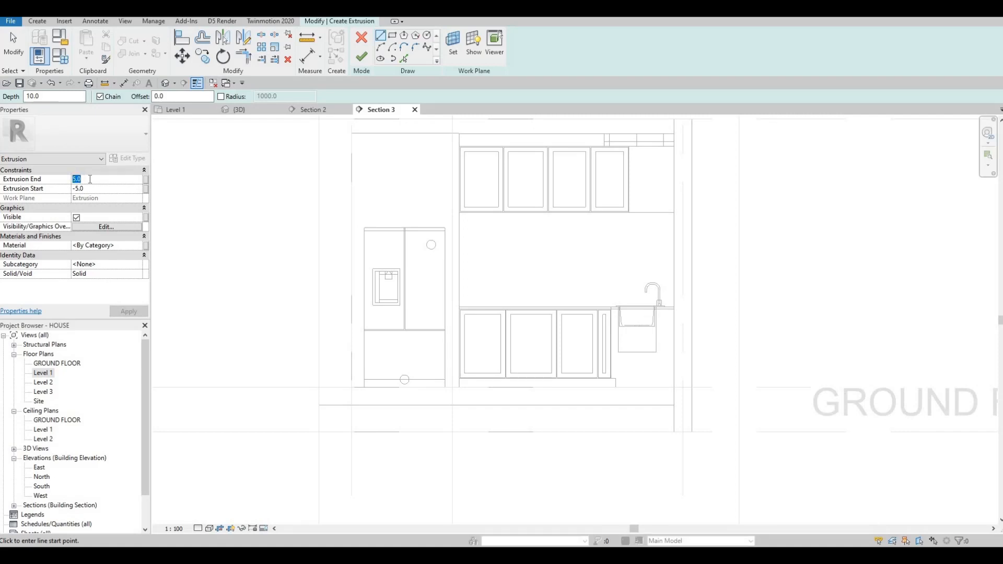
{"action": "type", "text": "10."}
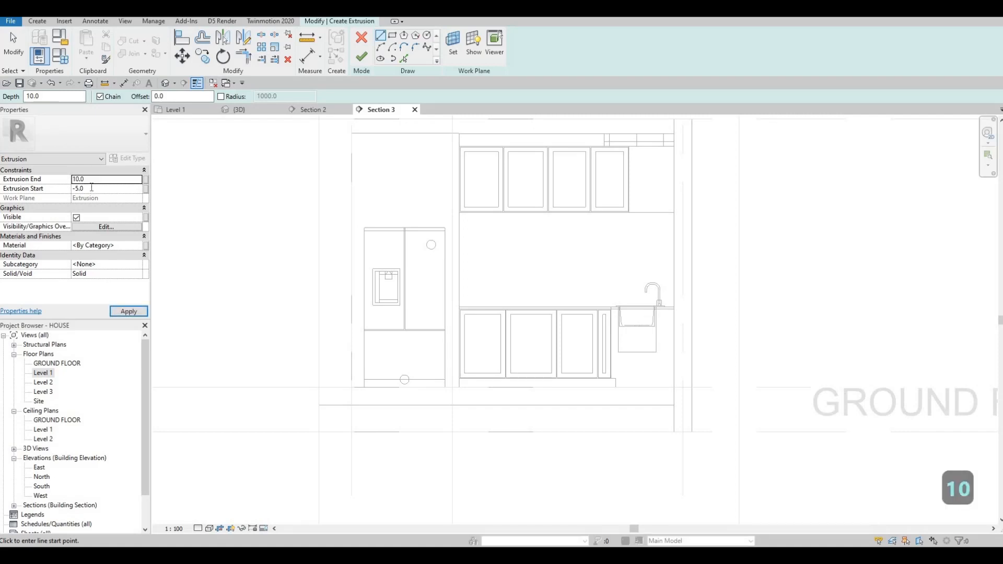
{"action": "type", "text": "0"}
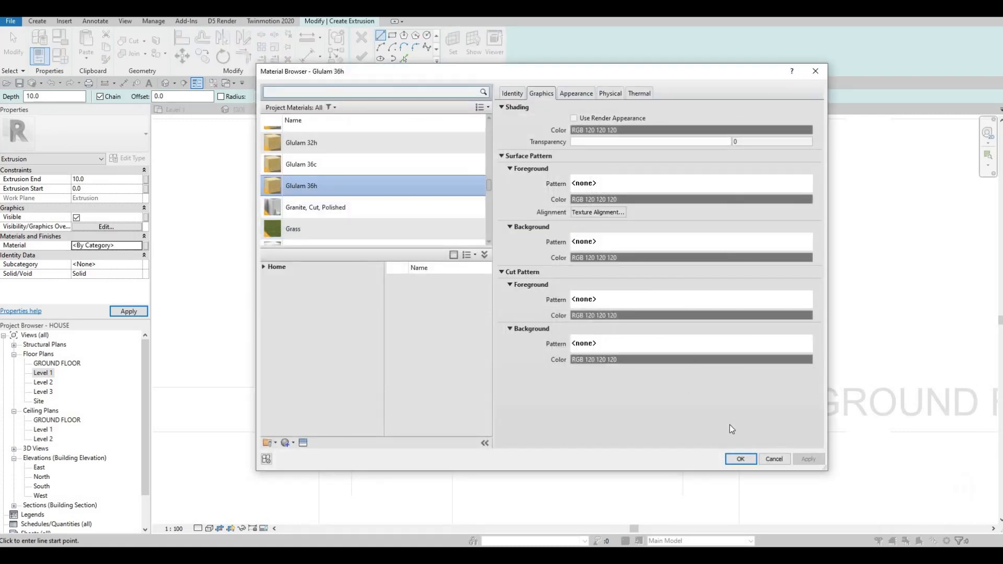
{"action": "key", "text": "Return"}
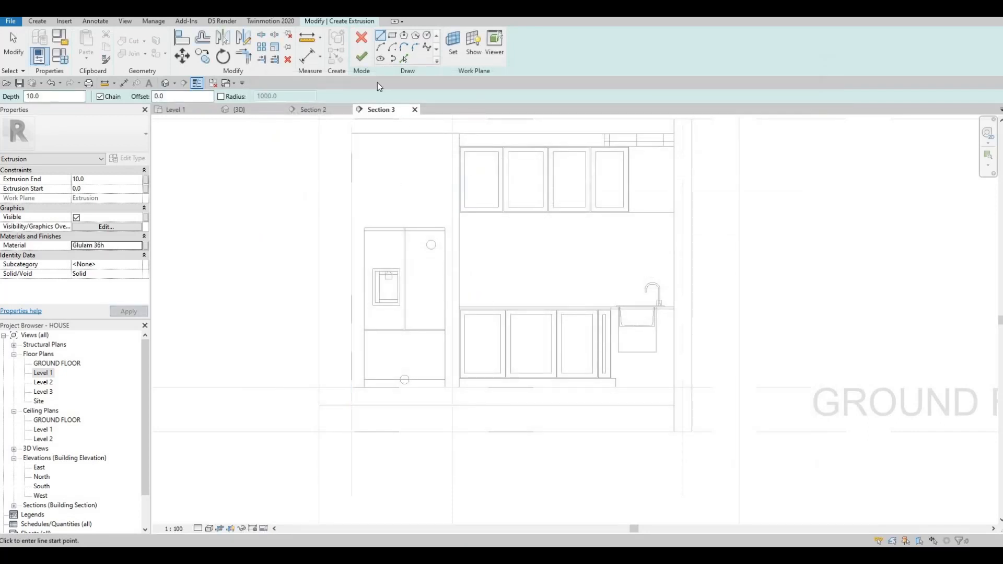
Step: Sketch a rectangle with a 10 offset above the fridge, down to the fridge's top edge
{"action": "left_click", "coordinate": [393, 38]}
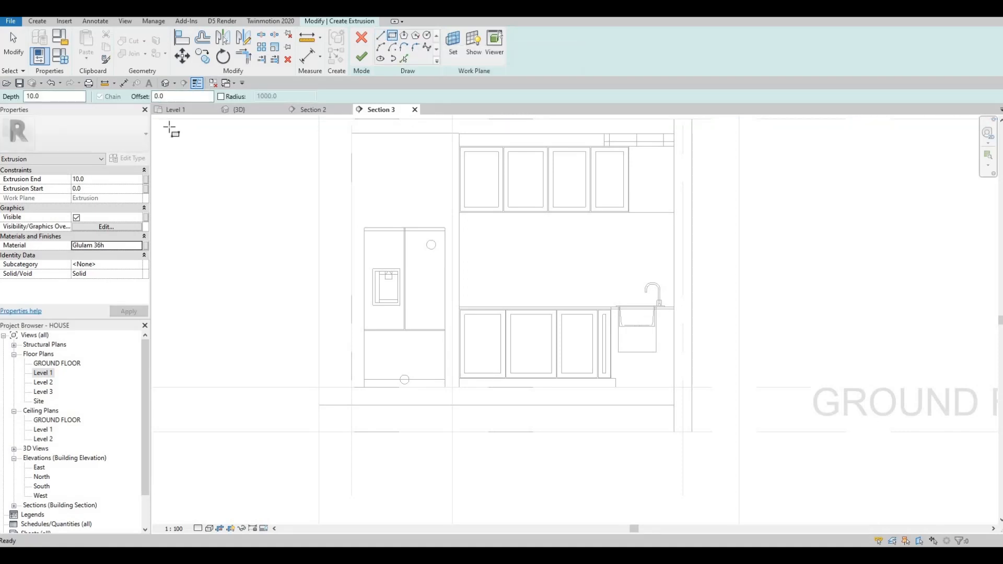
{"action": "left_click_drag", "start_coordinate": [166, 96], "coordinate": [156, 97]}
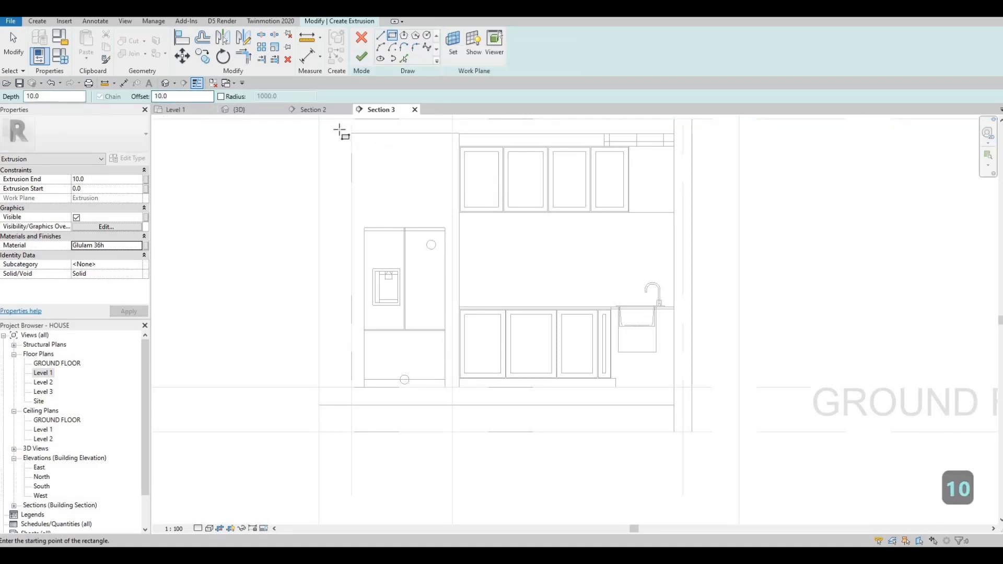
{"action": "scroll", "coordinate": [337, 130], "scroll_direction": "up", "scroll_amount": 2}
{"action": "left_click", "coordinate": [391, 182]}
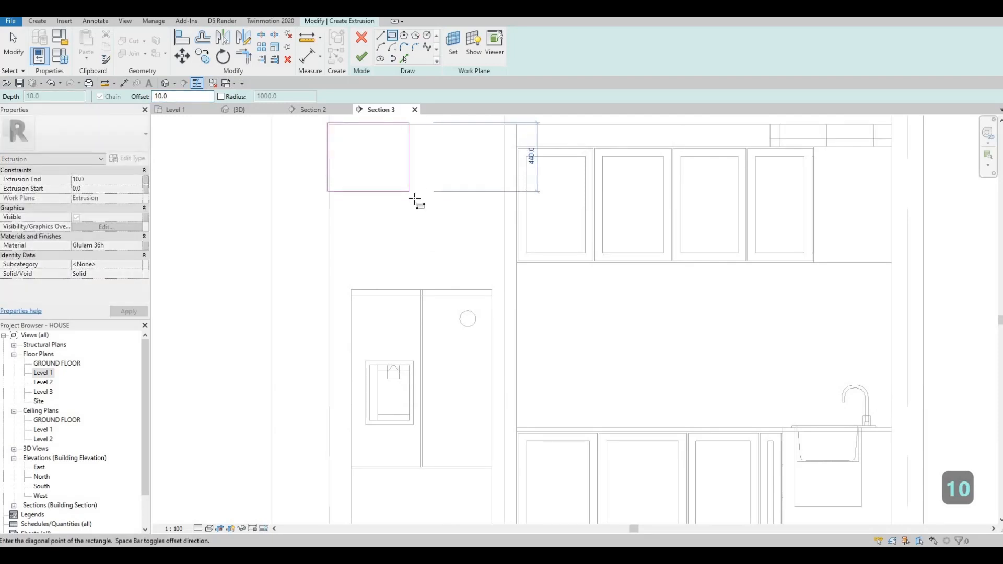
{"action": "scroll", "coordinate": [509, 280], "scroll_direction": "up", "scroll_amount": 3}
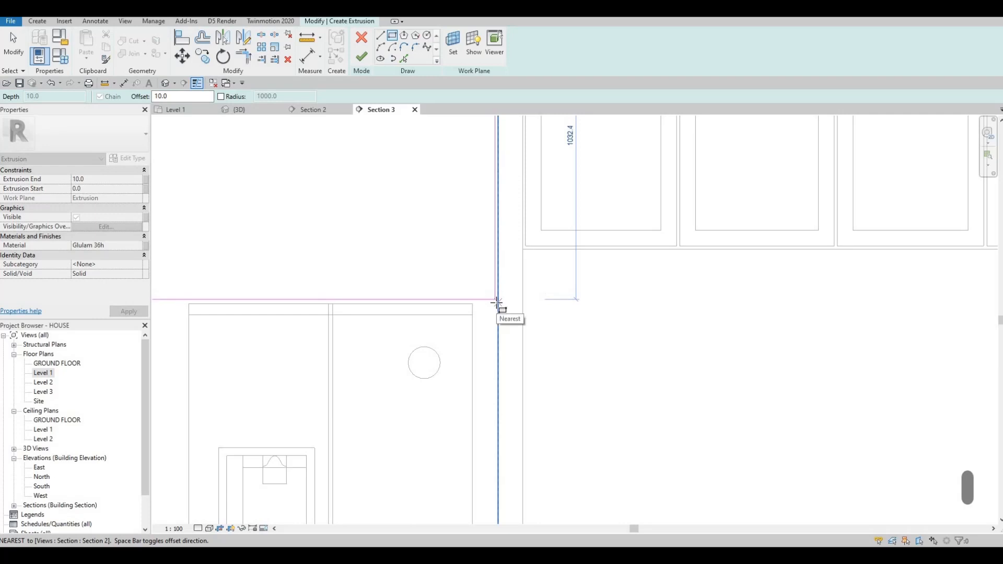
{"action": "left_click", "coordinate": [498, 303]}
Step: Sketch a narrow rectangle along the fridge's left side, from the floor up to the top rectangle
{"action": "scroll", "coordinate": [361, 235], "scroll_direction": "down", "scroll_amount": 4}
{"action": "middle_click_drag", "start_coordinate": [306, 352], "coordinate": [335, 245]}
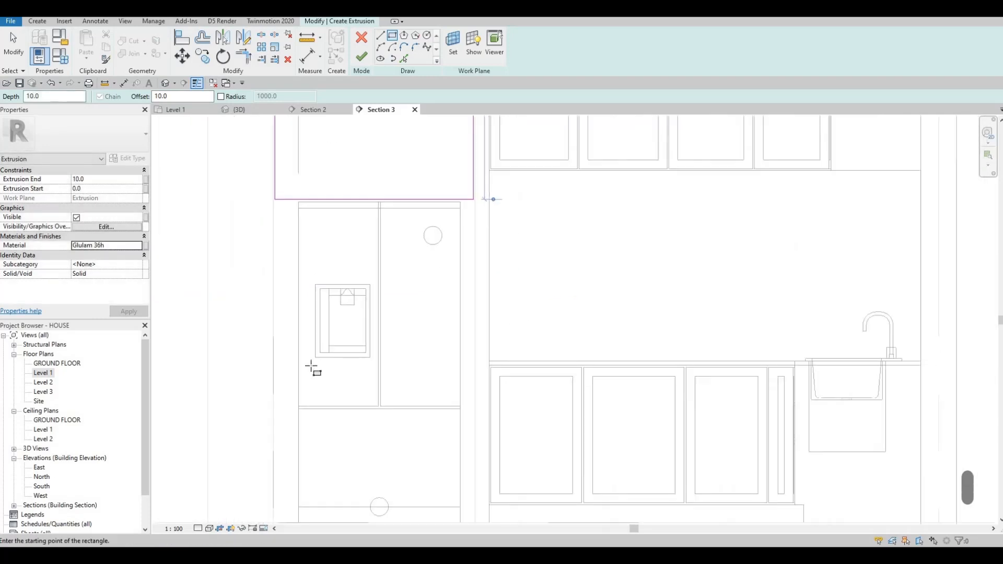
{"action": "middle_click_drag", "start_coordinate": [313, 369], "coordinate": [332, 161]}
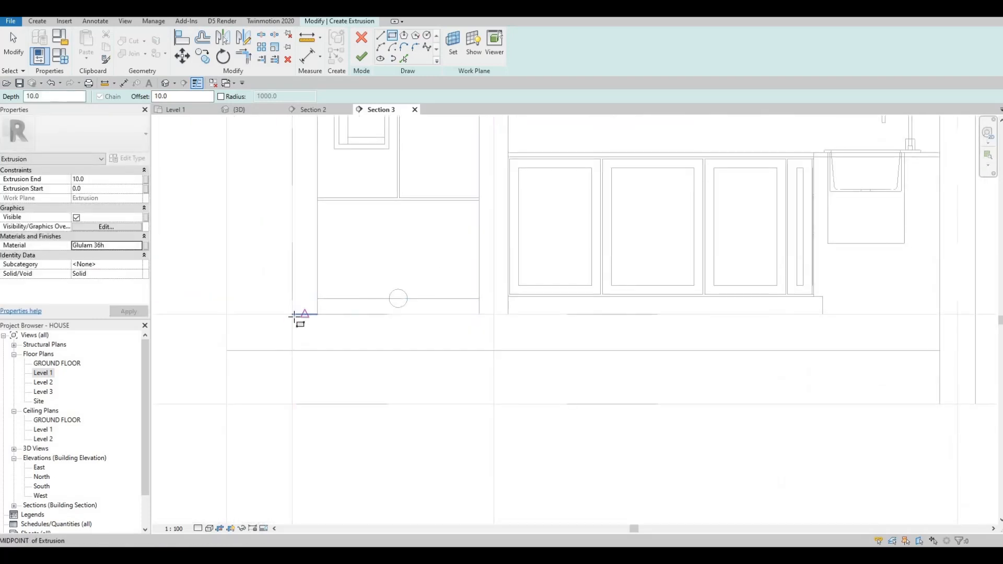
{"action": "left_click", "coordinate": [294, 314]}
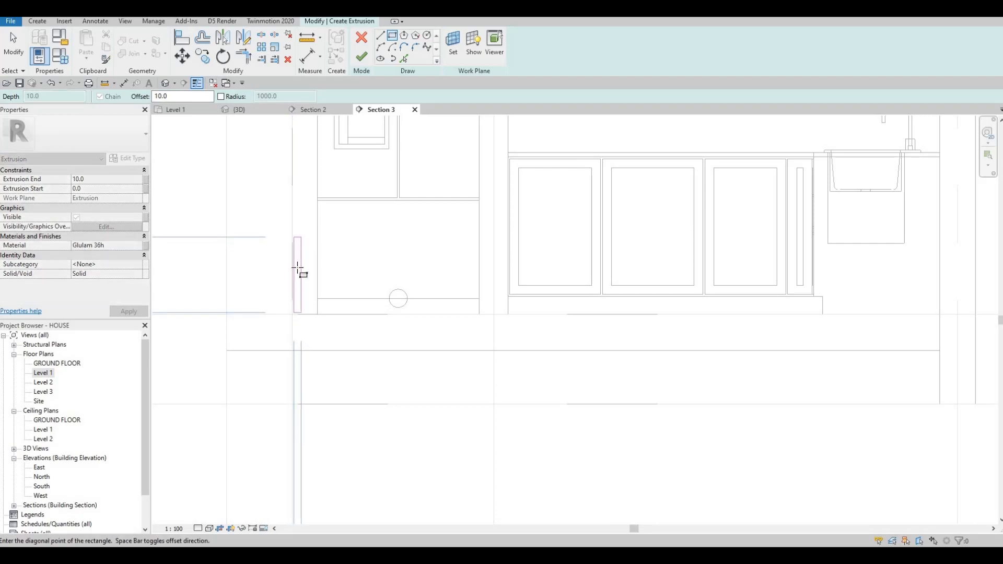
{"action": "middle_click_drag", "start_coordinate": [297, 267], "coordinate": [289, 464]}
{"action": "scroll", "coordinate": [297, 246], "scroll_direction": "down", "scroll_amount": 1}
{"action": "scroll", "coordinate": [298, 239], "scroll_direction": "up", "scroll_amount": 5}
{"action": "scroll", "coordinate": [309, 202], "scroll_direction": "up", "scroll_amount": 3}
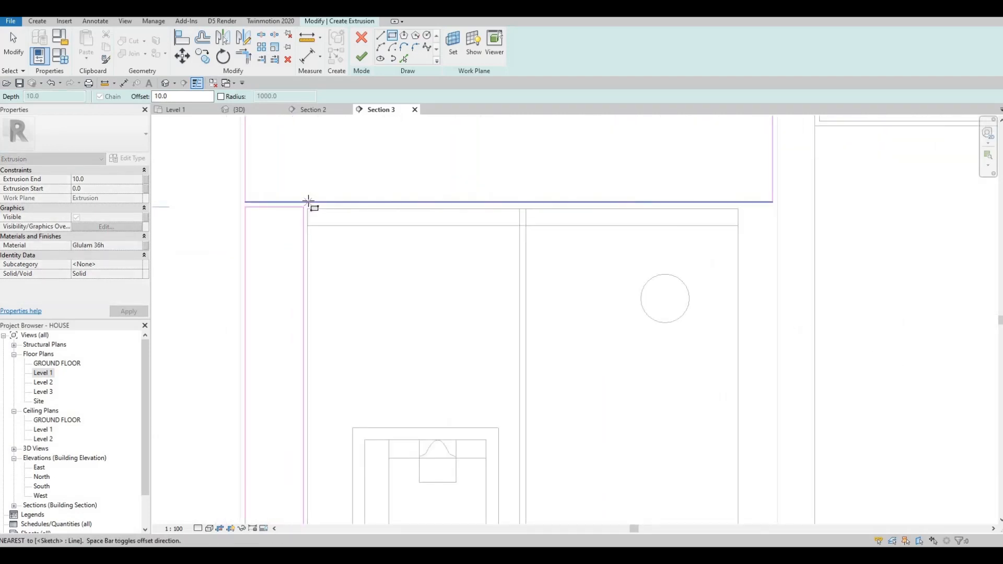
{"action": "left_click", "coordinate": [308, 202]}
Step: Sketch a narrow rectangle along the fridge's right side, up to the top rectangle
{"action": "scroll", "coordinate": [405, 201], "scroll_direction": "down", "scroll_amount": 3}
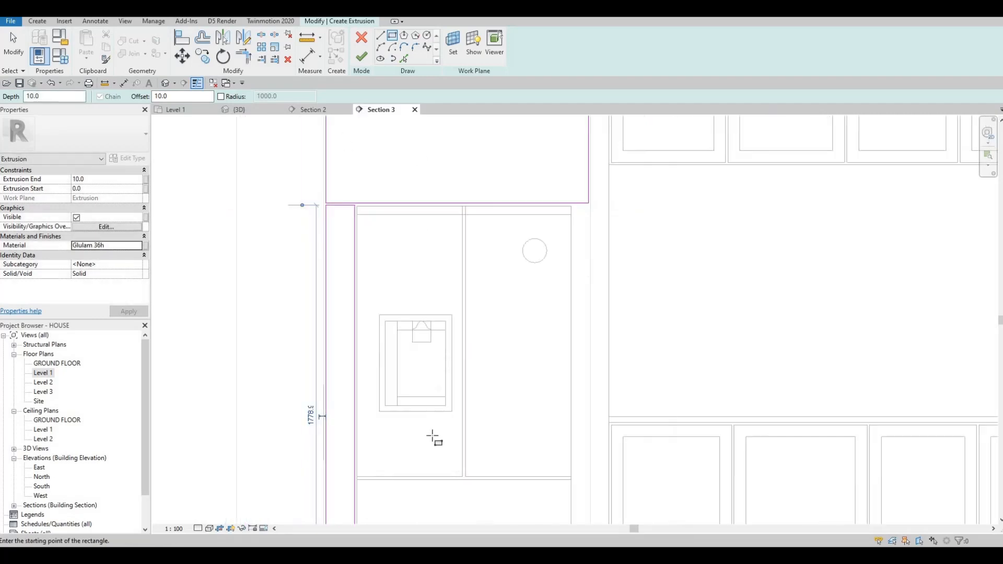
{"action": "middle_click_drag", "start_coordinate": [434, 437], "coordinate": [301, 233]}
{"action": "scroll", "coordinate": [443, 428], "scroll_direction": "up", "scroll_amount": 3}
{"action": "left_click", "coordinate": [441, 425]}
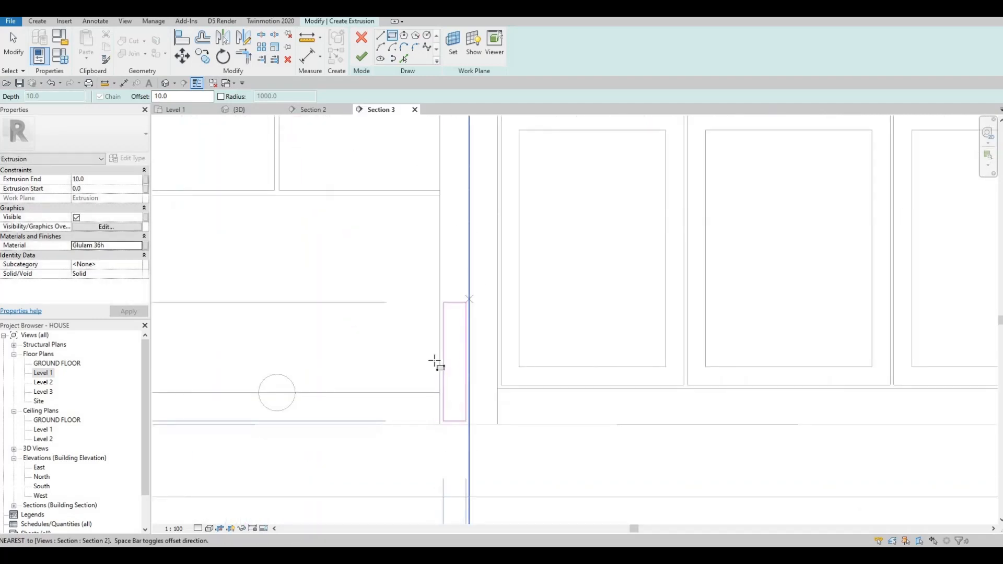
{"action": "middle_click_drag", "start_coordinate": [462, 231], "coordinate": [438, 447]}
{"action": "scroll", "coordinate": [451, 228], "scroll_direction": "down", "scroll_amount": 1}
{"action": "middle_click_drag", "start_coordinate": [451, 263], "coordinate": [450, 447]}
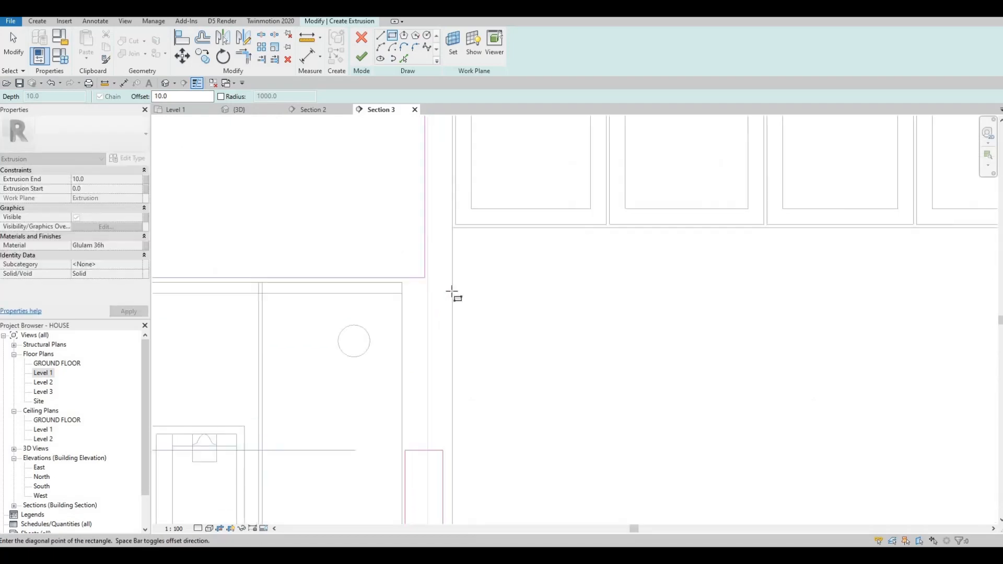
{"action": "scroll", "coordinate": [453, 287], "scroll_direction": "up", "scroll_amount": 1}
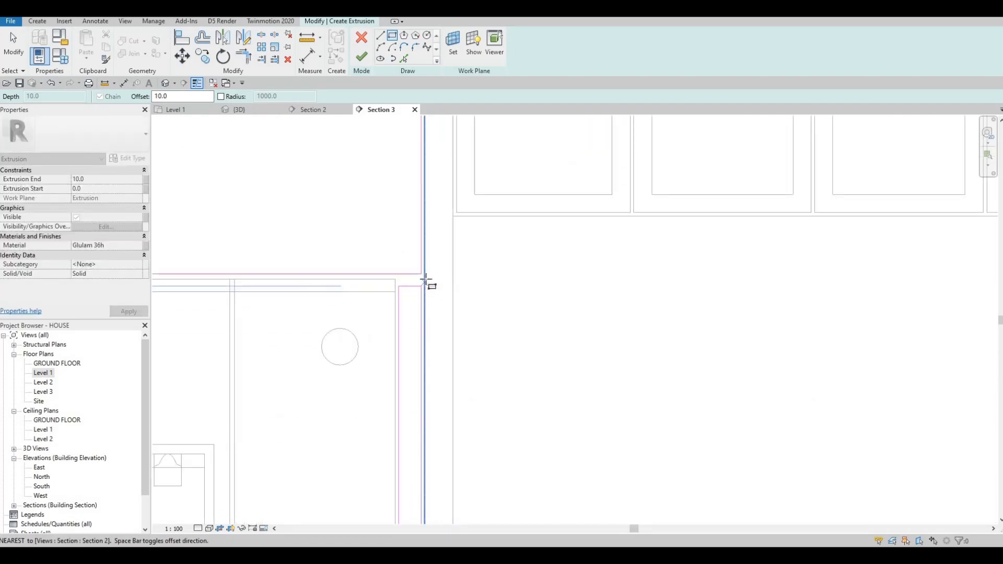
{"action": "scroll", "coordinate": [424, 278], "scroll_direction": "down", "scroll_amount": 2}
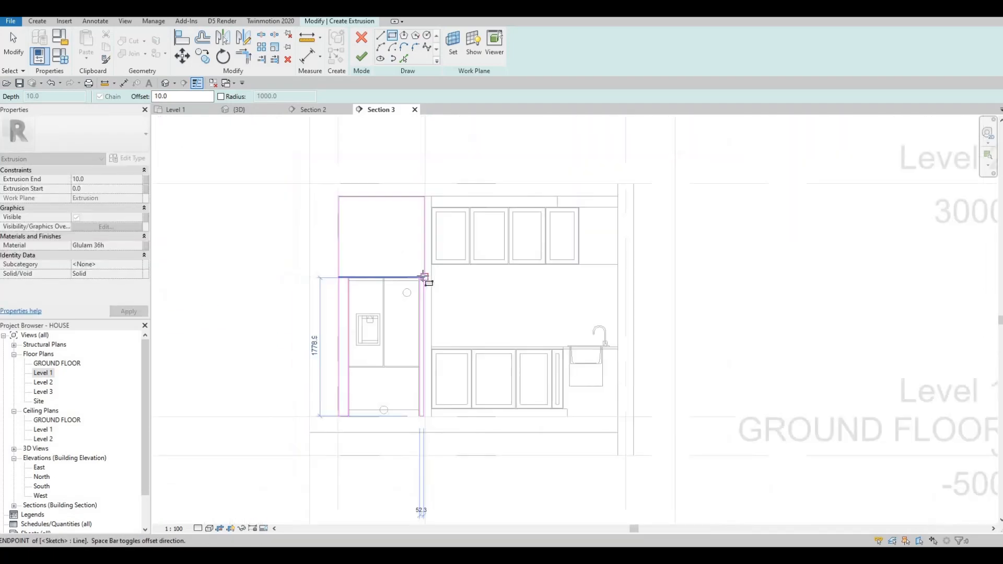
{"action": "scroll", "coordinate": [418, 278], "scroll_direction": "up", "scroll_amount": 1}
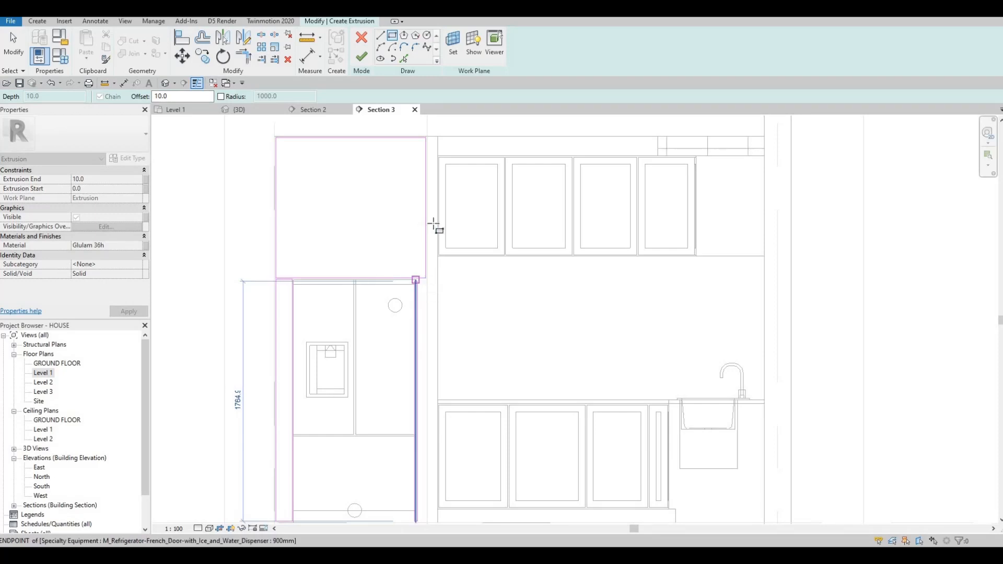
{"action": "middle_click_drag", "start_coordinate": [431, 328], "coordinate": [434, 272]}
{"action": "scroll", "coordinate": [416, 301], "scroll_direction": "down", "scroll_amount": 2}
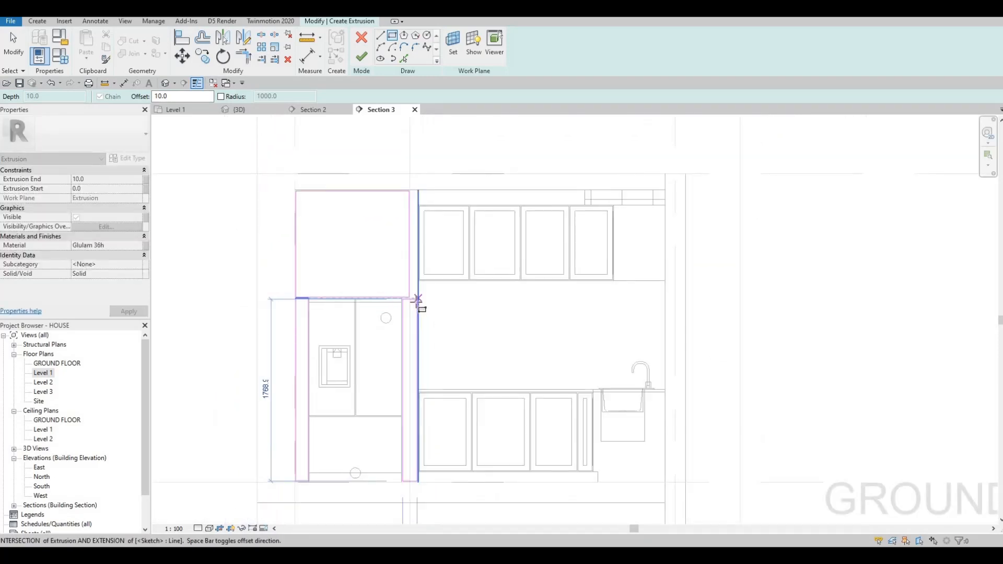
{"action": "scroll", "coordinate": [417, 303], "scroll_direction": "up", "scroll_amount": 4}
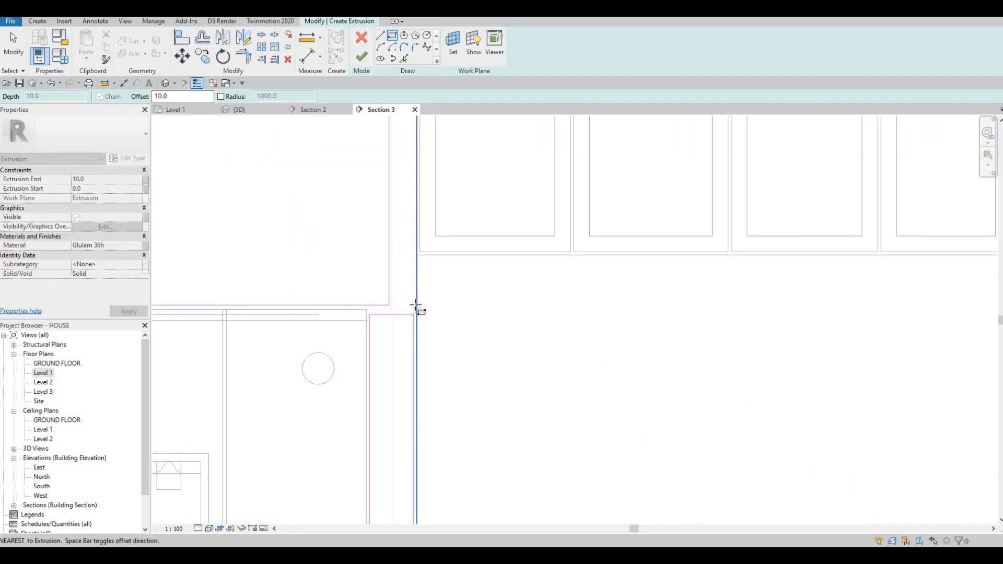
{"action": "scroll", "coordinate": [405, 303], "scroll_direction": "down", "scroll_amount": 3}
{"action": "key", "text": "Escape"}
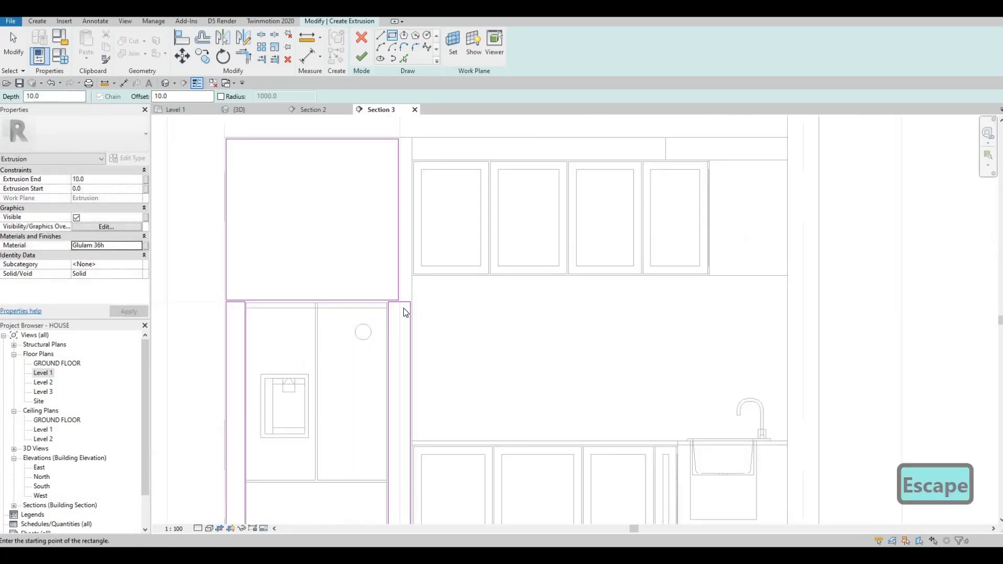
{"action": "key", "text": "Escape"}
{"action": "key", "text": "Escape"}
{"action": "key", "text": "Escape"}
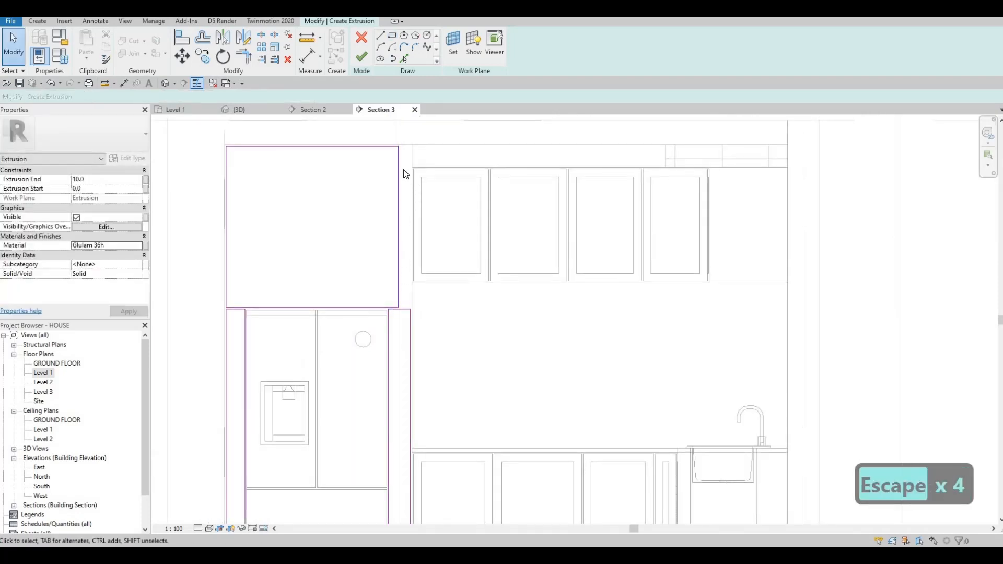
Step: Move the top rectangle's right edge so it lines up with the right-side strip's outer edge
{"action": "left_click", "coordinate": [398, 157]}
{"action": "scroll", "coordinate": [398, 154], "scroll_direction": "up", "scroll_amount": 3}
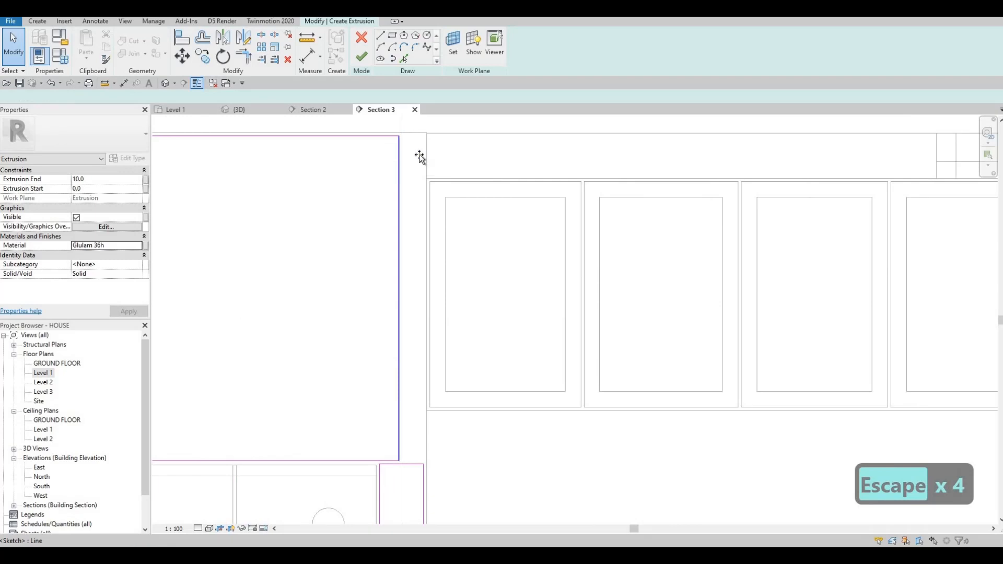
{"action": "mouse_move", "coordinate": [425, 157]}
{"action": "left_mouse_down"}
{"action": "mouse_move", "coordinate": [440, 151]}
{"action": "mouse_move", "coordinate": [426, 163]}
{"action": "left_mouse_up"}
{"action": "key", "text": "Escape"}
{"action": "scroll", "coordinate": [409, 178], "scroll_direction": "down", "scroll_amount": 2}
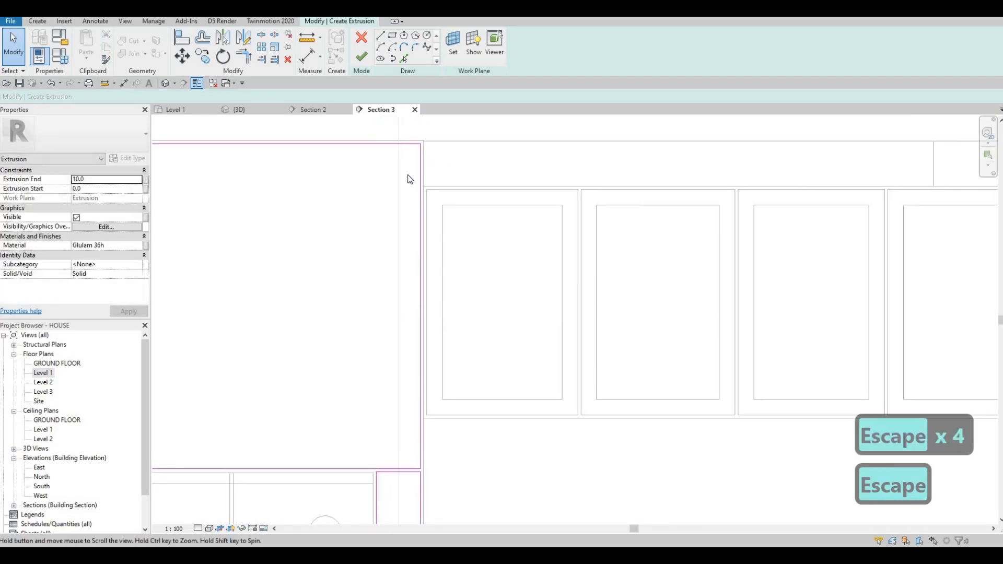
{"action": "scroll", "coordinate": [418, 164], "scroll_direction": "up", "scroll_amount": 3}
{"action": "key", "text": "Escape"}
{"action": "left_click", "coordinate": [411, 137]}
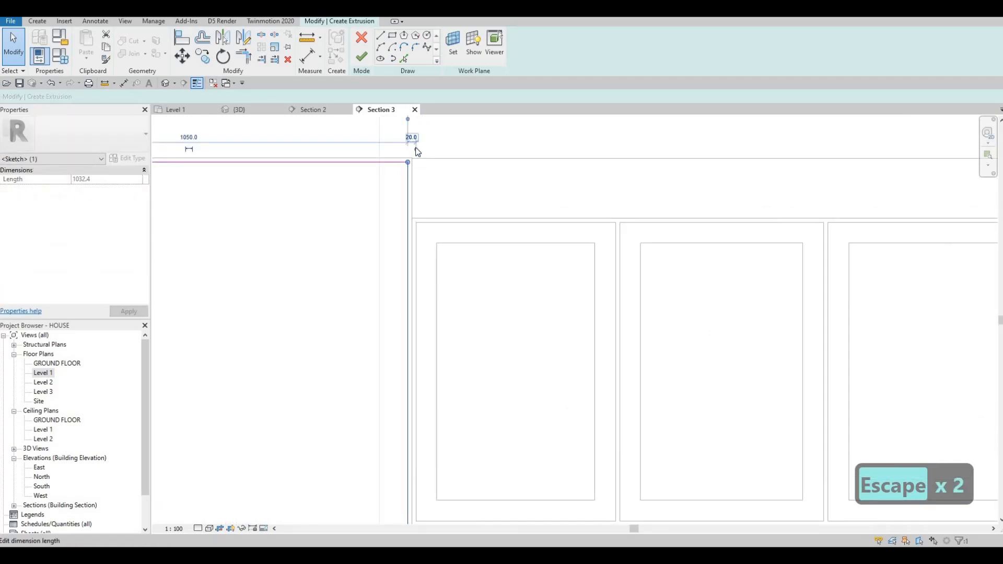
{"action": "scroll", "coordinate": [416, 157], "scroll_direction": "up", "scroll_amount": 2}
{"action": "left_click_drag", "start_coordinate": [408, 176], "coordinate": [406, 134]}
{"action": "scroll", "coordinate": [364, 290], "scroll_direction": "down", "scroll_amount": 3}
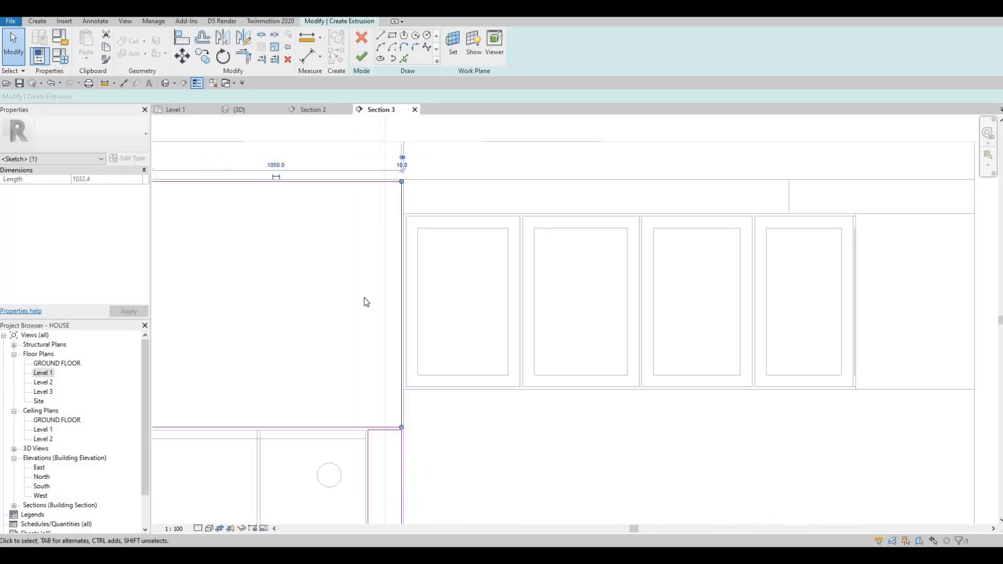
{"action": "scroll", "coordinate": [376, 290], "scroll_direction": "up", "scroll_amount": 4}
{"action": "key", "text": "Escape"}
{"action": "key", "text": "Escape"}
{"action": "key", "text": "Escape"}
{"action": "key", "text": "Escape"}
{"action": "key", "text": "Escape"}
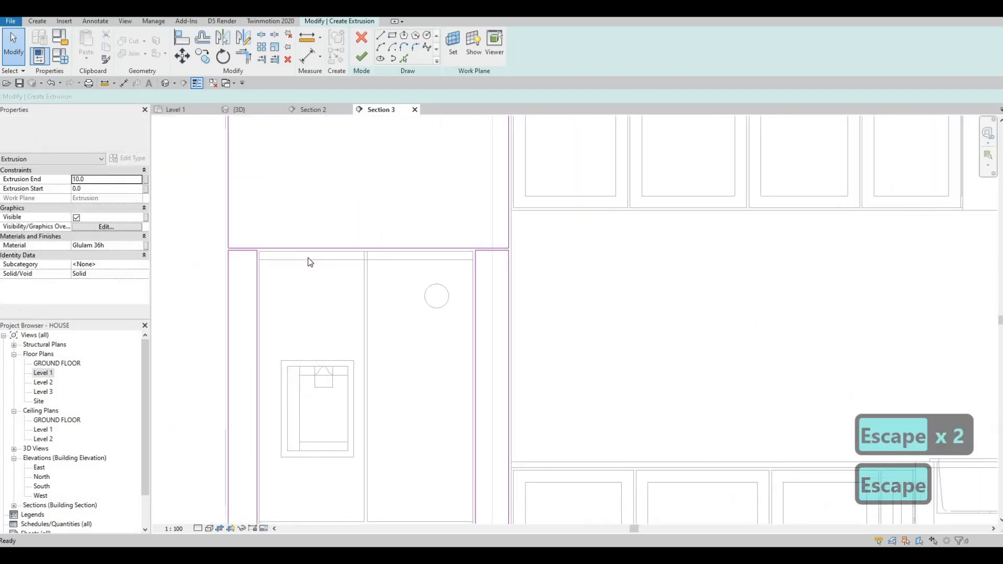
Step: Use Align to line up the top rectangle's bottom edge with the tops of the side strips
{"action": "key", "text": "a"}
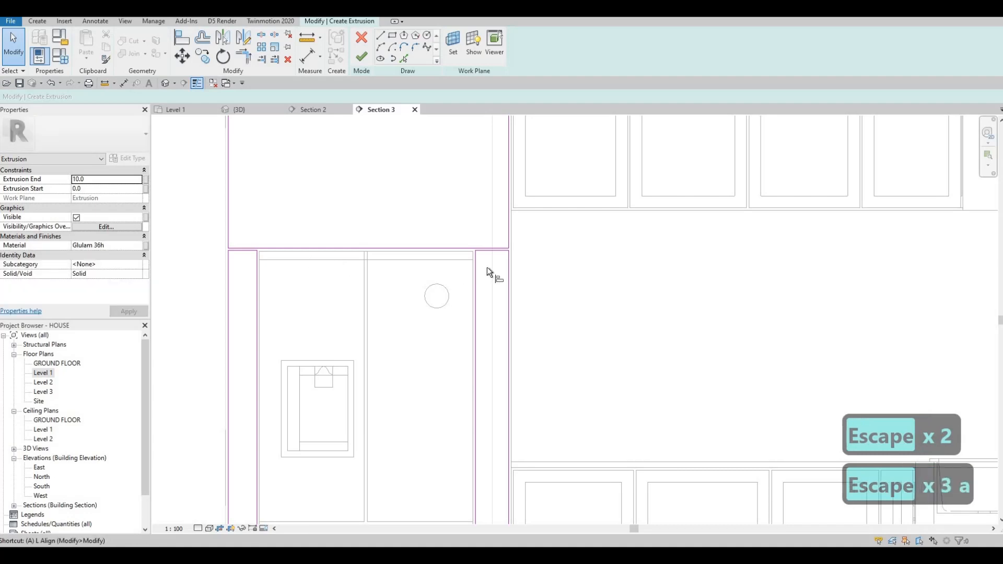
{"action": "key", "text": "l"}
{"action": "scroll", "coordinate": [510, 241], "scroll_direction": "up", "scroll_amount": 2}
{"action": "left_click", "coordinate": [513, 239]}
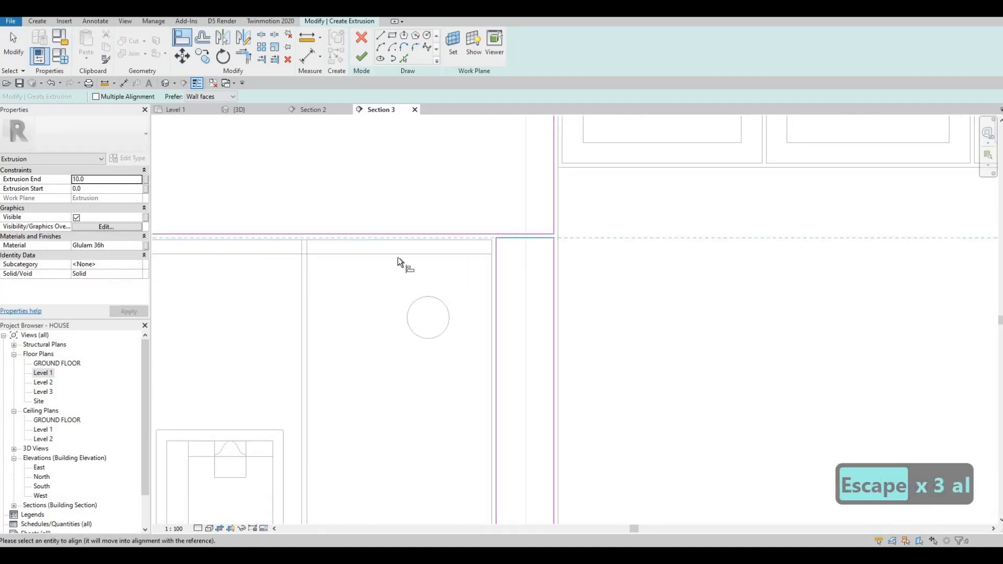
{"action": "middle_click_drag", "start_coordinate": [398, 258], "coordinate": [740, 250]}
{"action": "left_click", "coordinate": [430, 230]}
{"action": "key", "text": "Escape"}
{"action": "key", "text": "Escape"}
{"action": "key", "text": "Escape"}
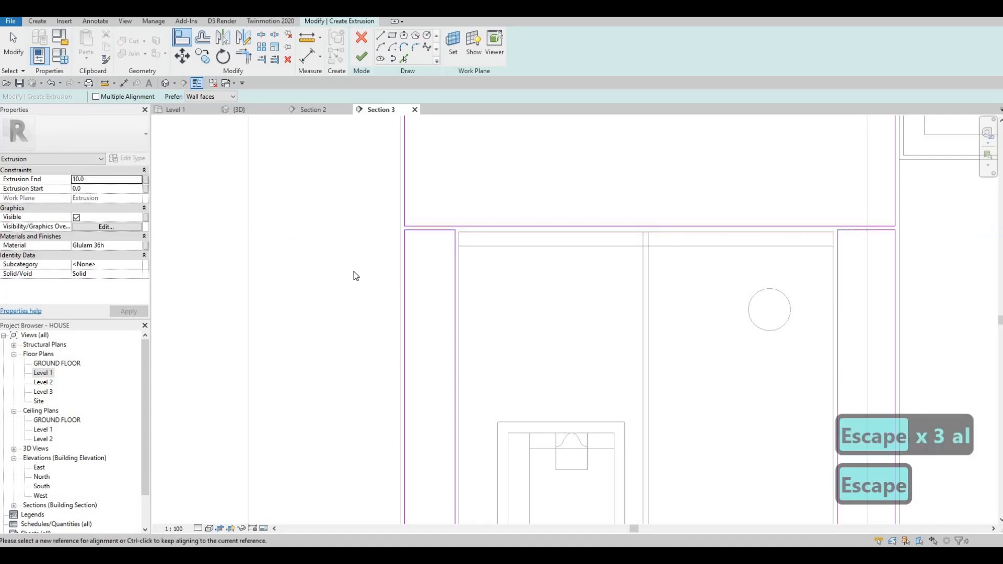
Step: Sketch a horizontal line across the top rectangle and move it up to about 252 mm below the rectangle's top edge
{"action": "middle_click_drag", "start_coordinate": [464, 204], "coordinate": [354, 224]}
{"action": "scroll", "coordinate": [357, 256], "scroll_direction": "down", "scroll_amount": 1}
{"action": "scroll", "coordinate": [389, 245], "scroll_direction": "down", "scroll_amount": 1}
{"action": "middle_click_drag", "start_coordinate": [458, 346], "coordinate": [400, 255]}
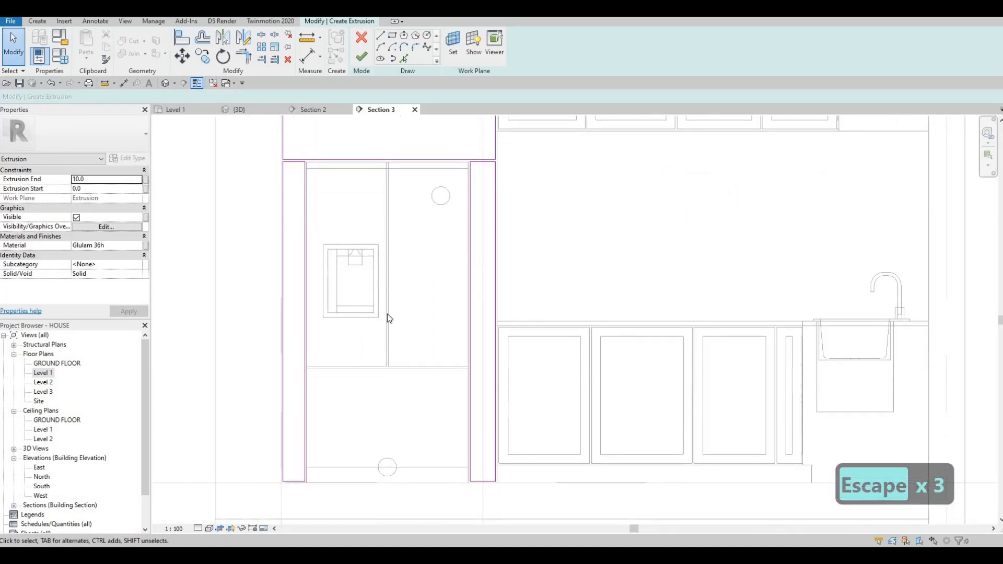
{"action": "middle_click_drag", "start_coordinate": [388, 315], "coordinate": [387, 306]}
{"action": "middle_click_drag", "start_coordinate": [395, 351], "coordinate": [396, 367]}
{"action": "middle_click_drag", "start_coordinate": [381, 300], "coordinate": [380, 342]}
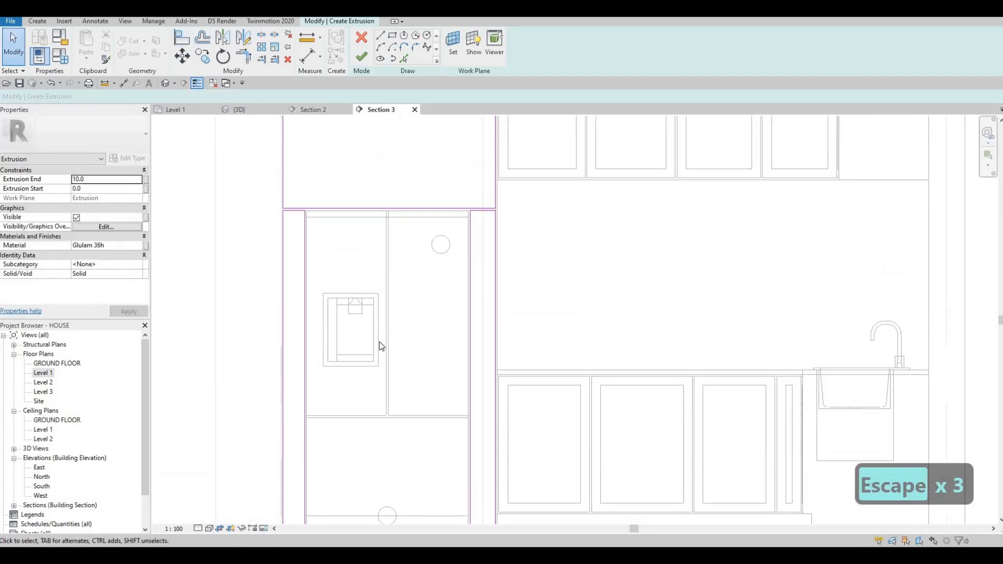
{"action": "middle_click_drag", "start_coordinate": [393, 228], "coordinate": [382, 276]}
{"action": "scroll", "coordinate": [374, 268], "scroll_direction": "down", "scroll_amount": 1}
{"action": "middle_click_drag", "start_coordinate": [385, 145], "coordinate": [383, 181]}
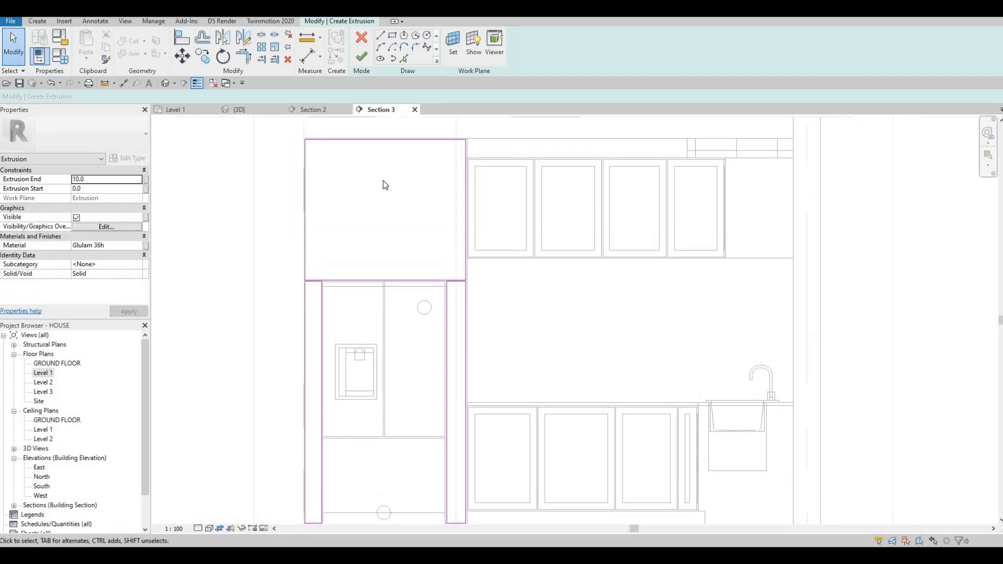
{"action": "left_click", "coordinate": [381, 36]}
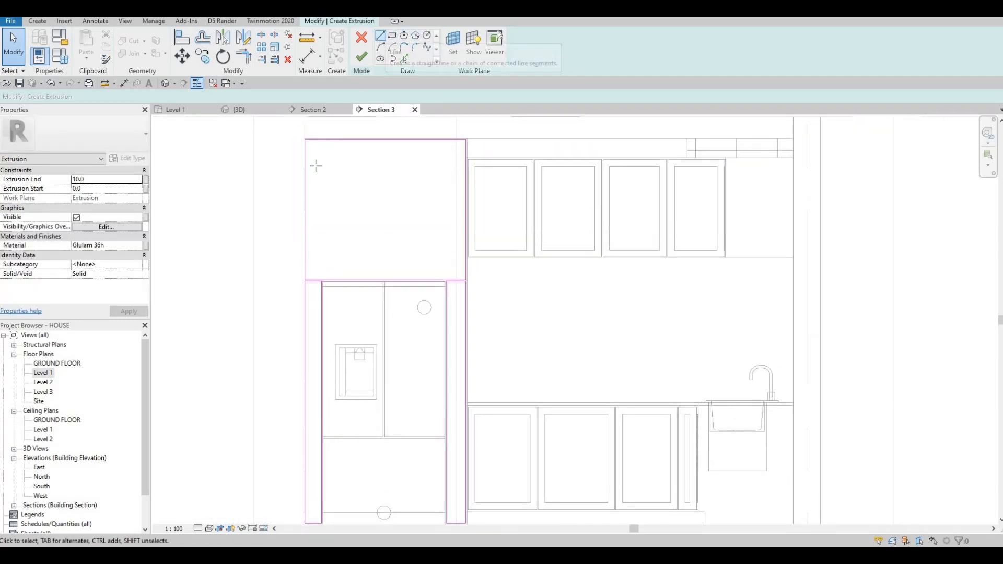
{"action": "left_click", "coordinate": [305, 210]}
{"action": "left_click", "coordinate": [466, 210]}
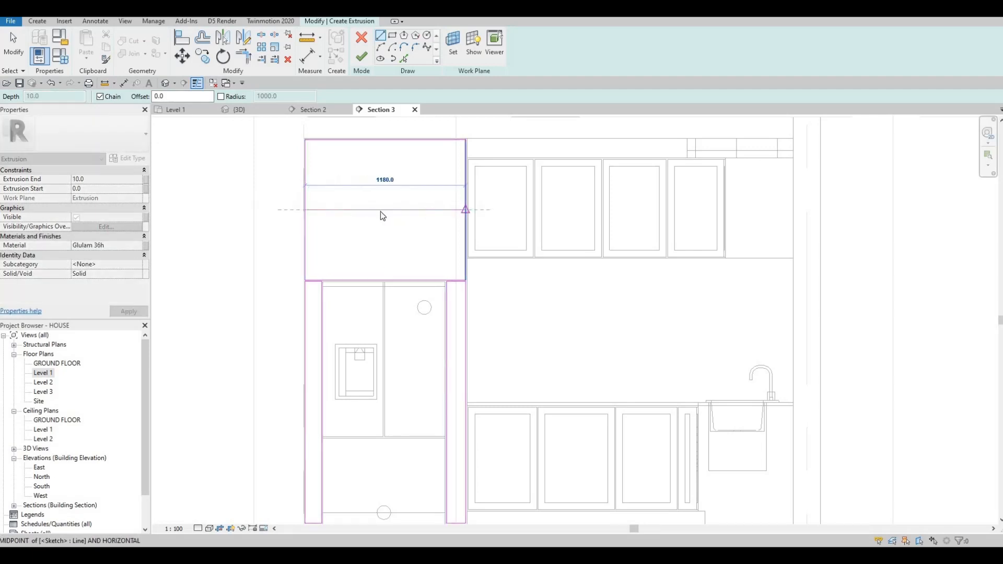
{"action": "key", "text": "Escape"}
{"action": "key", "text": "Escape"}
{"action": "left_click_drag", "start_coordinate": [381, 209], "coordinate": [379, 176]}
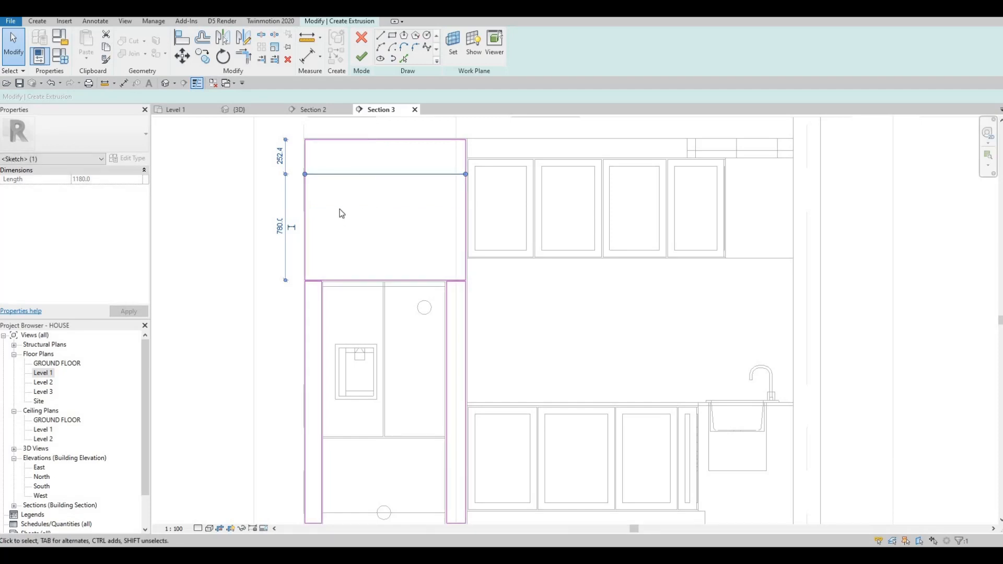
{"action": "key", "text": "Escape"}
Step: Sketch a vertical line down the middle of the top rectangle, from the new horizontal line to the rectangle's bottom
{"action": "left_click", "coordinate": [380, 35]}
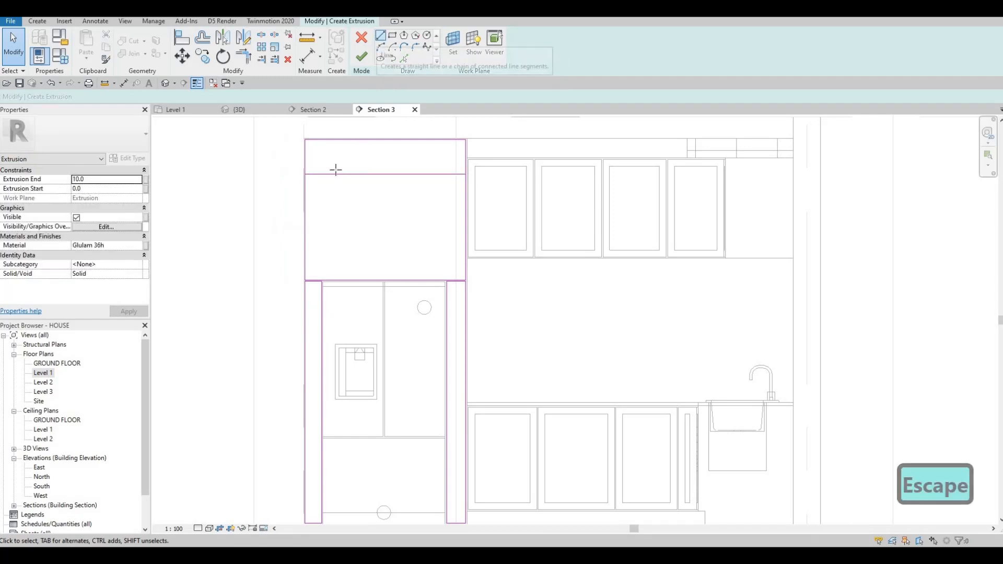
{"action": "scroll", "coordinate": [336, 168], "scroll_direction": "up", "scroll_amount": 2}
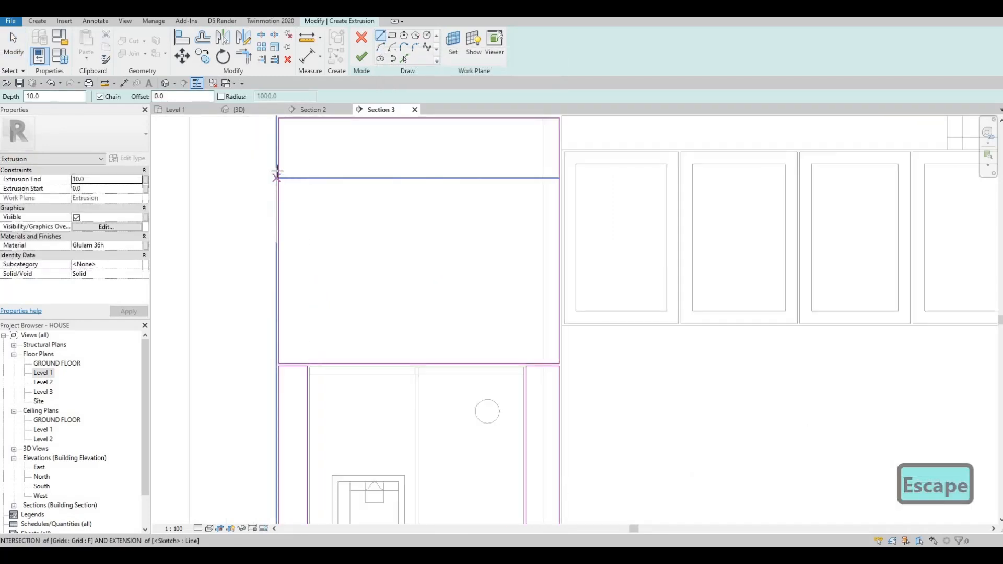
{"action": "scroll", "coordinate": [278, 177], "scroll_direction": "up", "scroll_amount": 2}
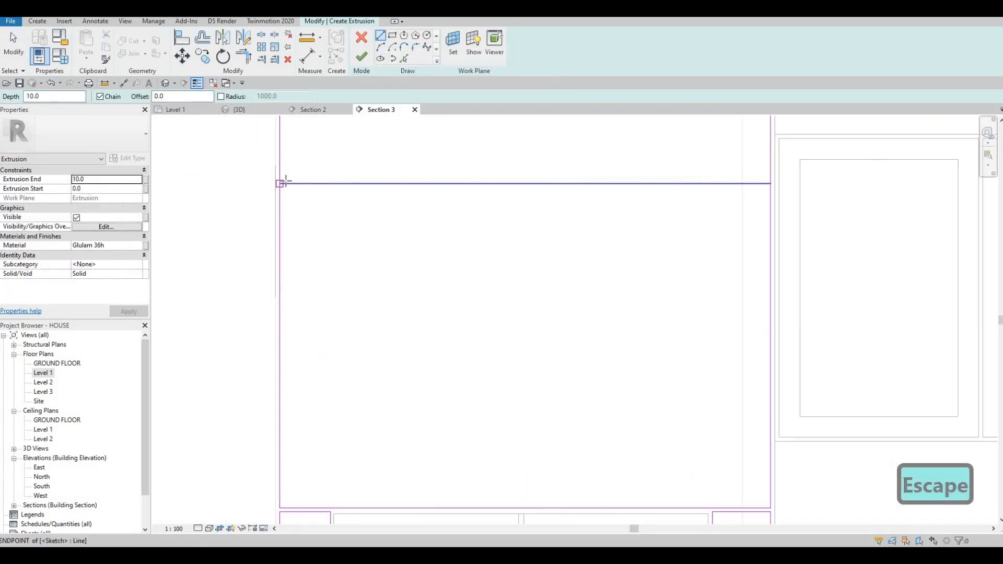
{"action": "scroll", "coordinate": [423, 178], "scroll_direction": "down", "scroll_amount": 1}
{"action": "scroll", "coordinate": [430, 168], "scroll_direction": "down", "scroll_amount": 1}
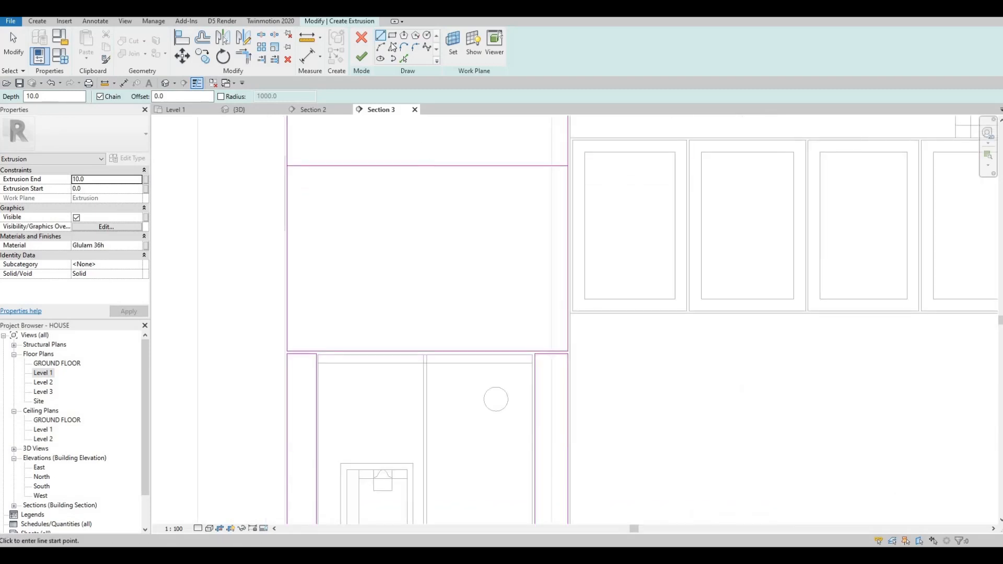
{"action": "left_click", "coordinate": [426, 167]}
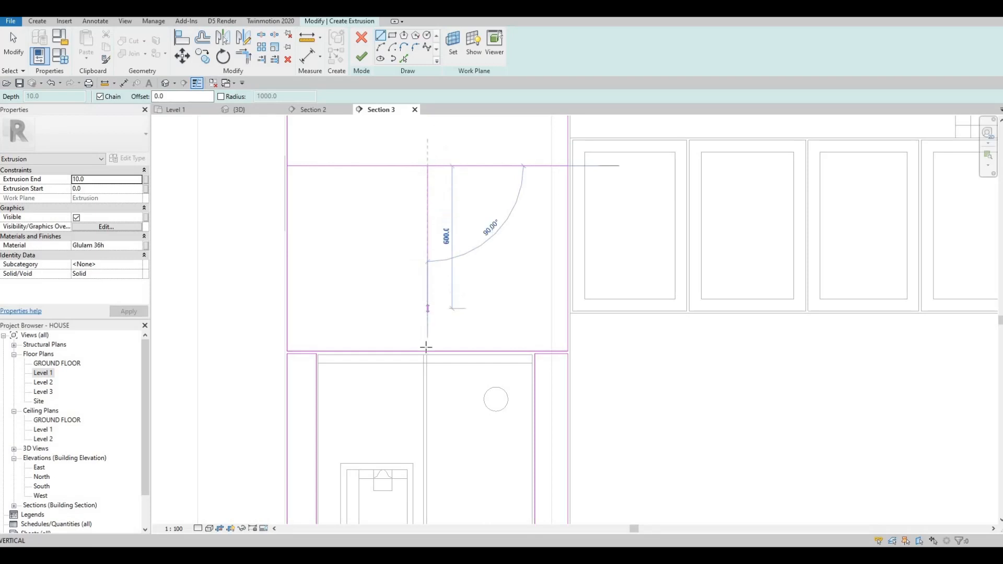
{"action": "left_click", "coordinate": [428, 346]}
{"action": "key", "text": "Escape"}
{"action": "key", "text": "Escape"}
{"action": "key", "text": "Escape"}
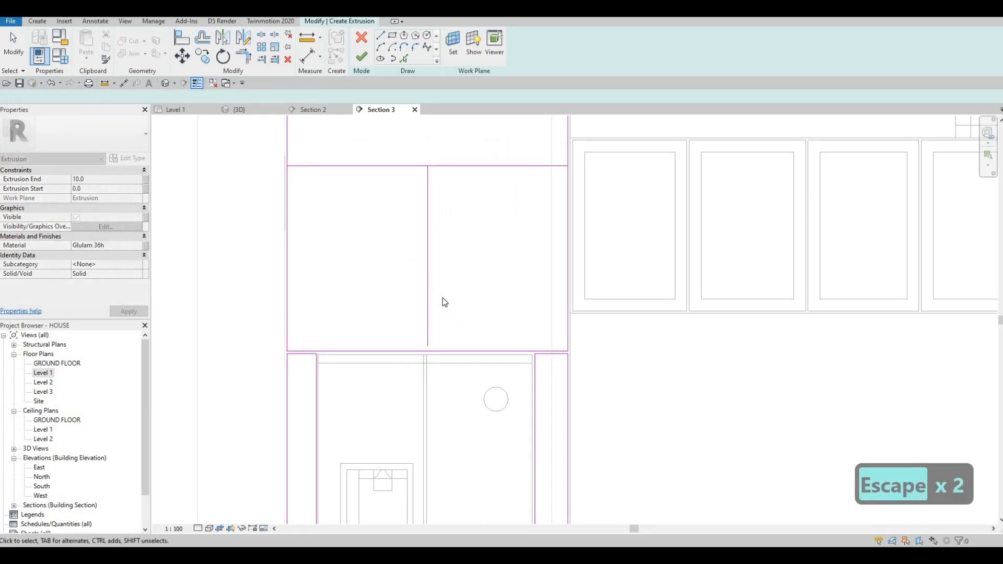
{"action": "key", "text": "Escape"}
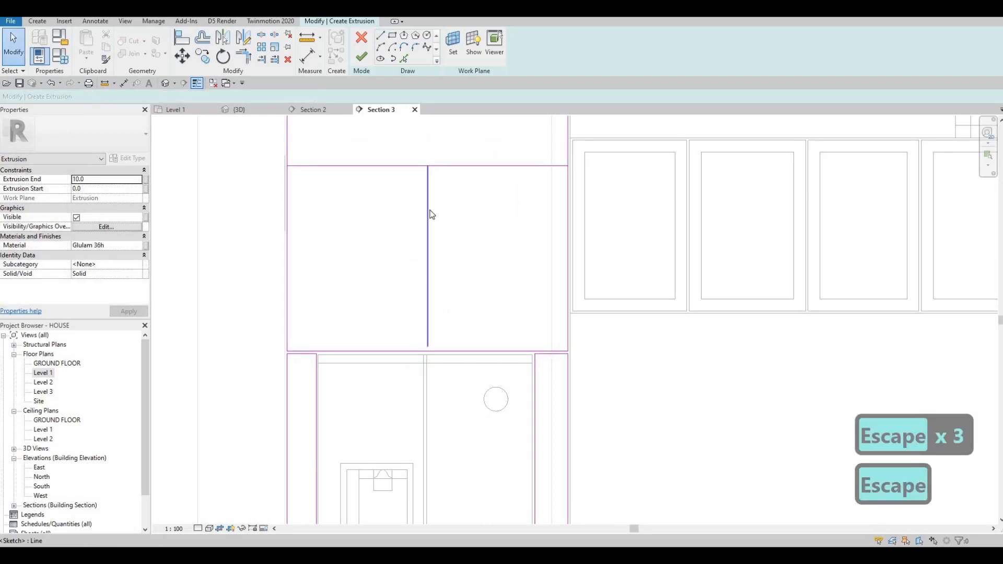
Step: Copy the vertical line 10 mm to the left to form a thin divider
{"action": "left_click", "coordinate": [428, 213]}
{"action": "key", "text": "c"}
{"action": "key", "text": "o"}
{"action": "left_click", "coordinate": [411, 208]}
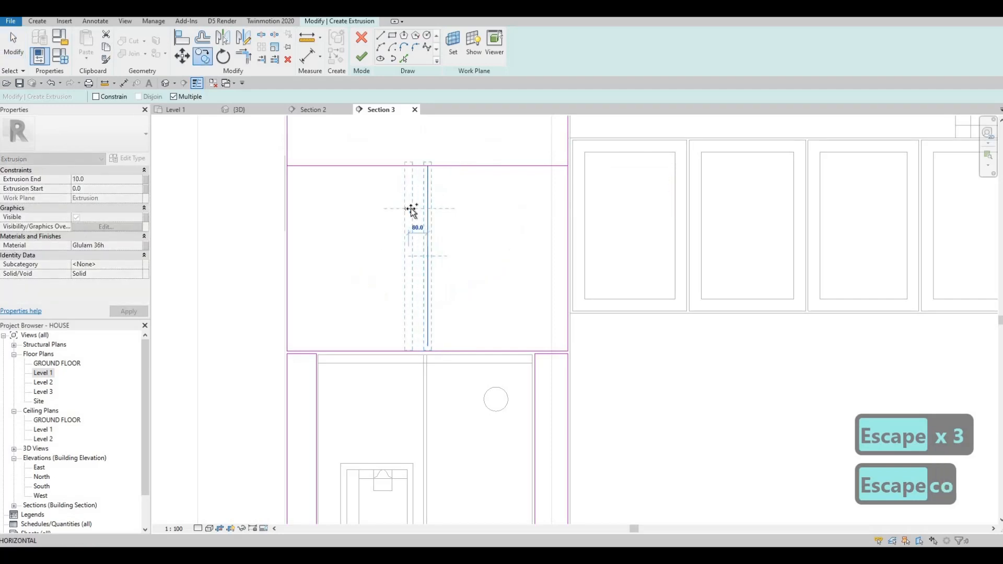
{"action": "type", "text": "10"}
{"action": "key", "text": "Return"}
{"action": "key", "text": "Escape"}
{"action": "key", "text": "Escape"}
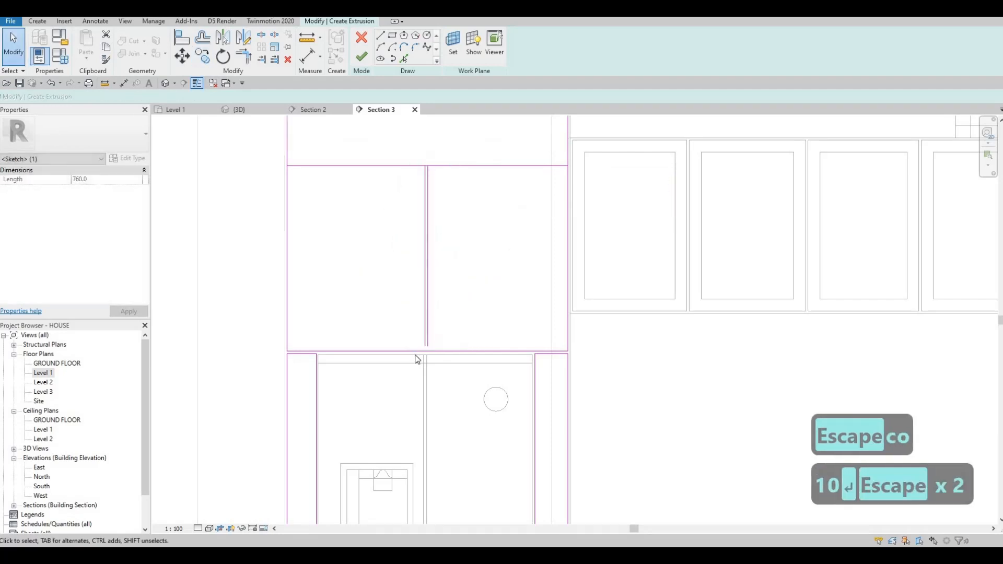
Step: Select both divider lines and nudge them slightly to the left
{"action": "scroll", "coordinate": [415, 358], "scroll_direction": "up", "scroll_amount": 4}
{"action": "key", "text": "Escape"}
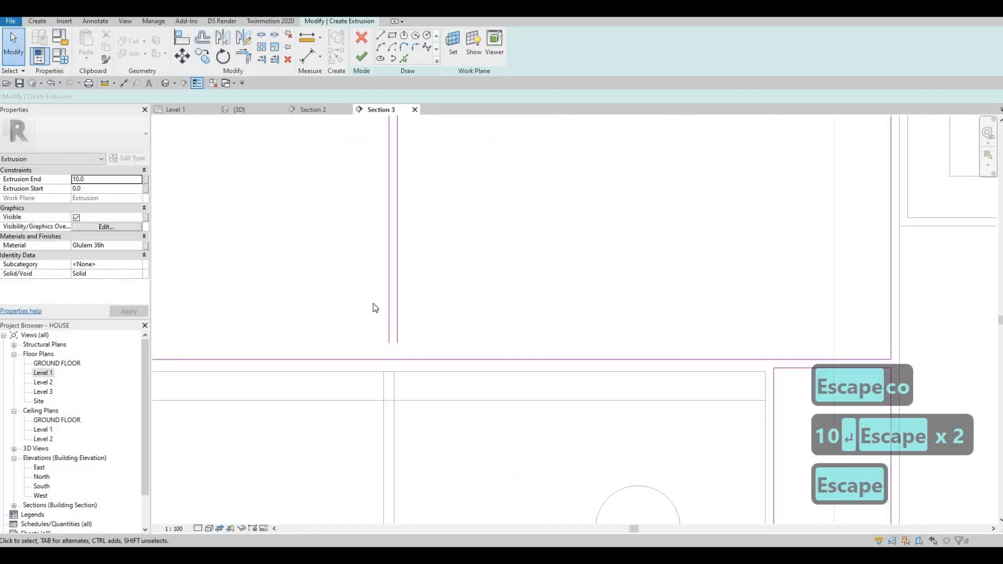
{"action": "key", "text": "Left"}
{"action": "key", "text": "Left"}
{"action": "key", "text": "Left"}
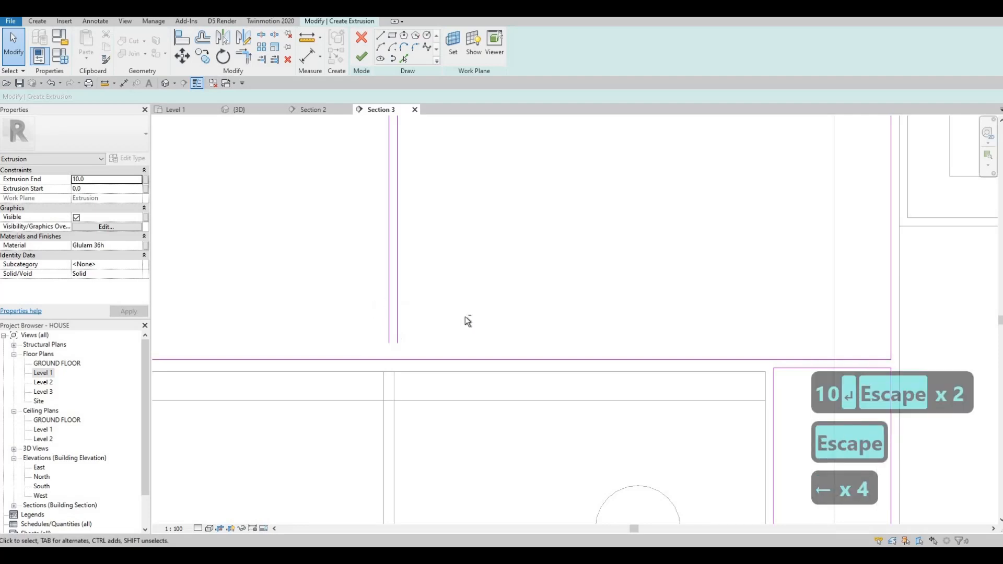
{"action": "key", "text": "Escape"}
{"action": "left_click_drag", "start_coordinate": [465, 316], "coordinate": [367, 271]}
{"action": "key", "text": "Left"}
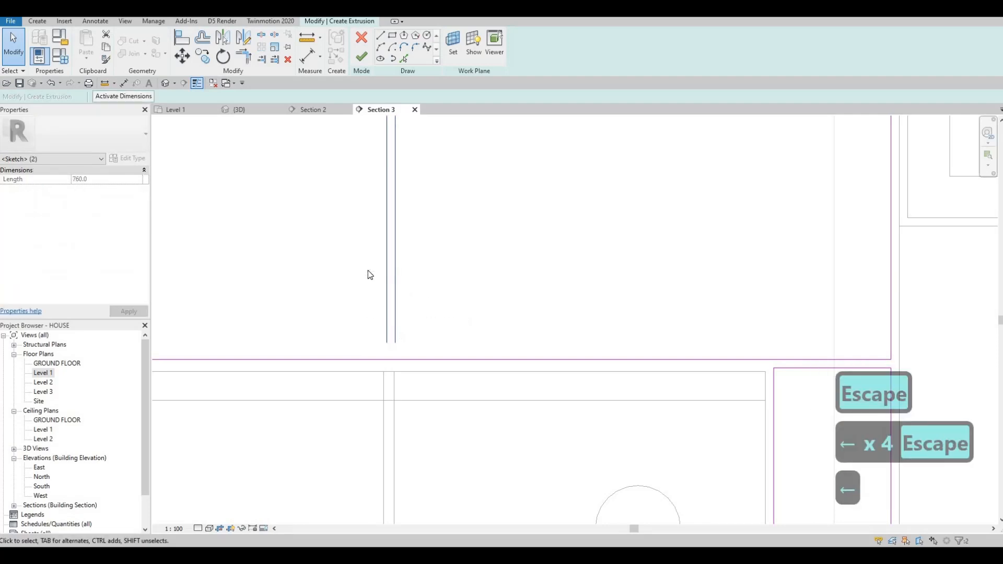
{"action": "key", "text": "Left"}
{"action": "key", "text": "Left"}
{"action": "key", "text": "Right"}
{"action": "key", "text": "Escape"}
{"action": "key", "text": "Escape"}
{"action": "key", "text": "Escape"}
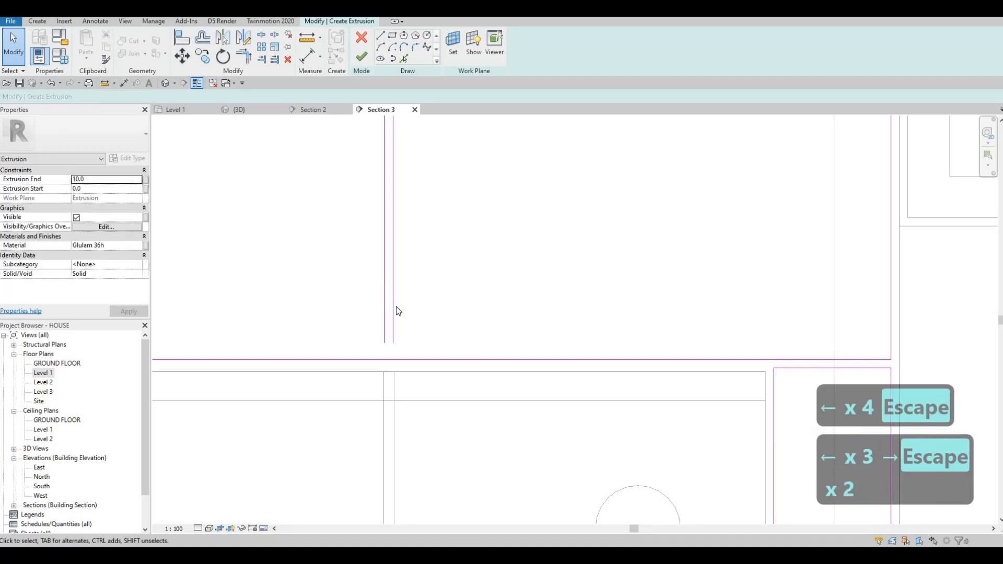
Step: Sketch short horizontal crosslines across the left and right side strips at the same height
{"action": "scroll", "coordinate": [418, 315], "scroll_direction": "up", "scroll_amount": 2}
{"action": "mouse_move", "coordinate": [419, 330]}
{"action": "left_mouse_down"}
{"action": "mouse_move", "coordinate": [418, 352]}
{"action": "mouse_move", "coordinate": [406, 352]}
{"action": "left_mouse_up"}
{"action": "key", "text": "Escape"}
{"action": "key", "text": "Escape"}
{"action": "scroll", "coordinate": [376, 360], "scroll_direction": "down", "scroll_amount": 6}
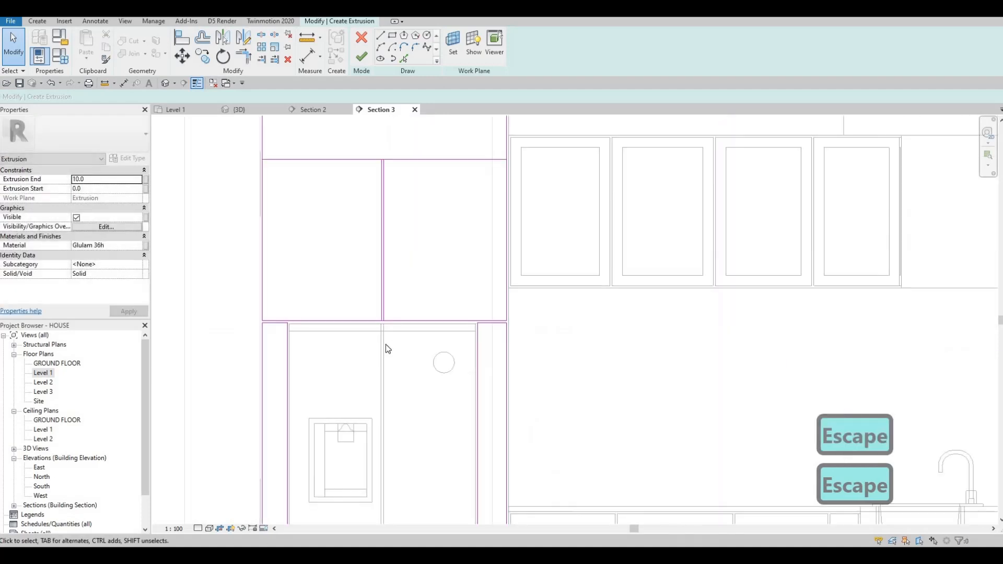
{"action": "middle_click_drag", "start_coordinate": [385, 344], "coordinate": [385, 320]}
{"action": "scroll", "coordinate": [379, 315], "scroll_direction": "down", "scroll_amount": 1}
{"action": "key", "text": "Escape"}
{"action": "middle_click_drag", "start_coordinate": [445, 225], "coordinate": [445, 215]}
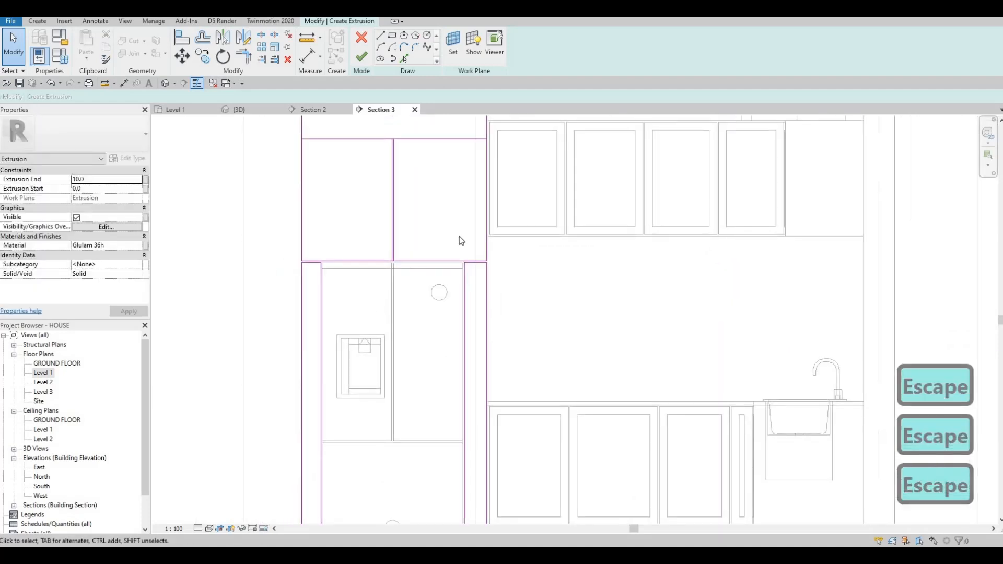
{"action": "scroll", "coordinate": [399, 309], "scroll_direction": "up", "scroll_amount": 1}
{"action": "middle_click_drag", "start_coordinate": [401, 301], "coordinate": [403, 349]}
{"action": "middle_click_drag", "start_coordinate": [407, 305], "coordinate": [411, 224]}
{"action": "middle_click_drag", "start_coordinate": [466, 358], "coordinate": [464, 290]}
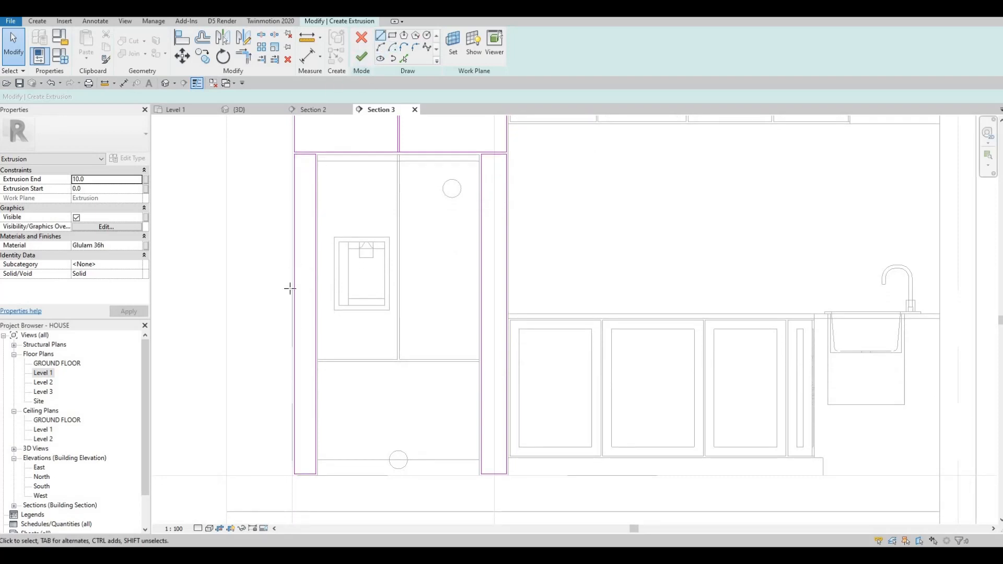
{"action": "scroll", "coordinate": [290, 289], "scroll_direction": "up", "scroll_amount": 2}
{"action": "key", "text": "l"}
{"action": "key", "text": "i"}
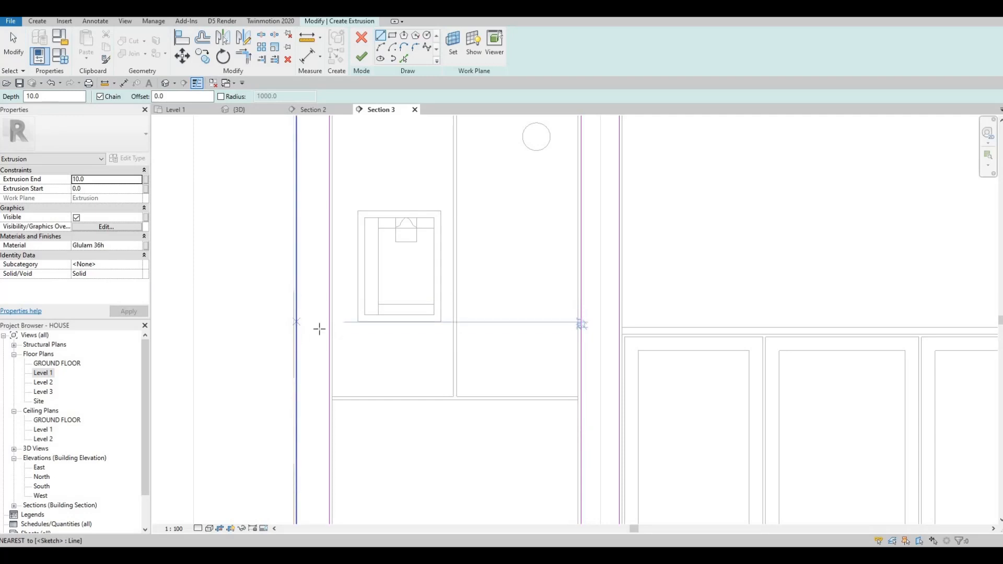
{"action": "left_click", "coordinate": [325, 329]}
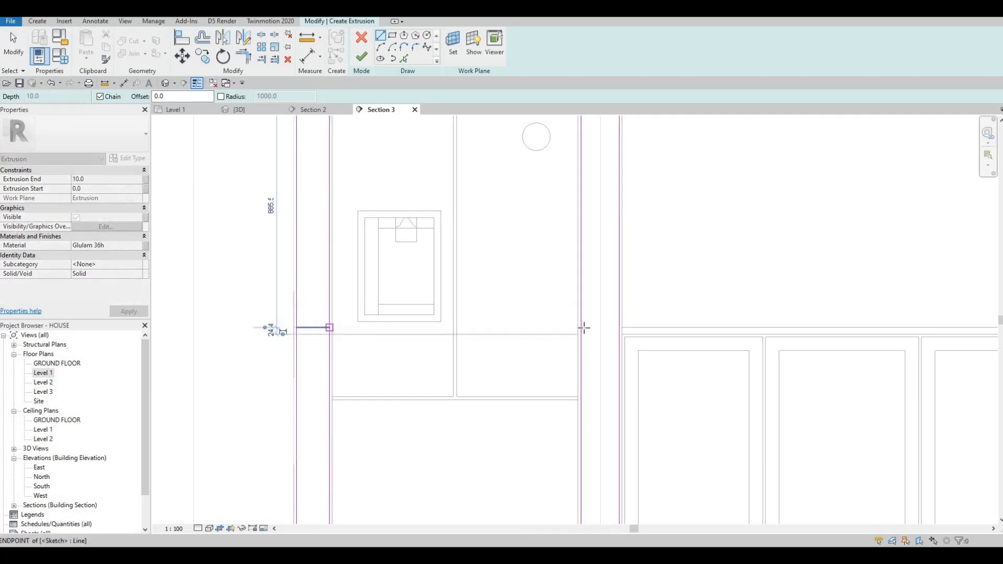
{"action": "key", "text": "Escape"}
{"action": "left_click", "coordinate": [617, 328]}
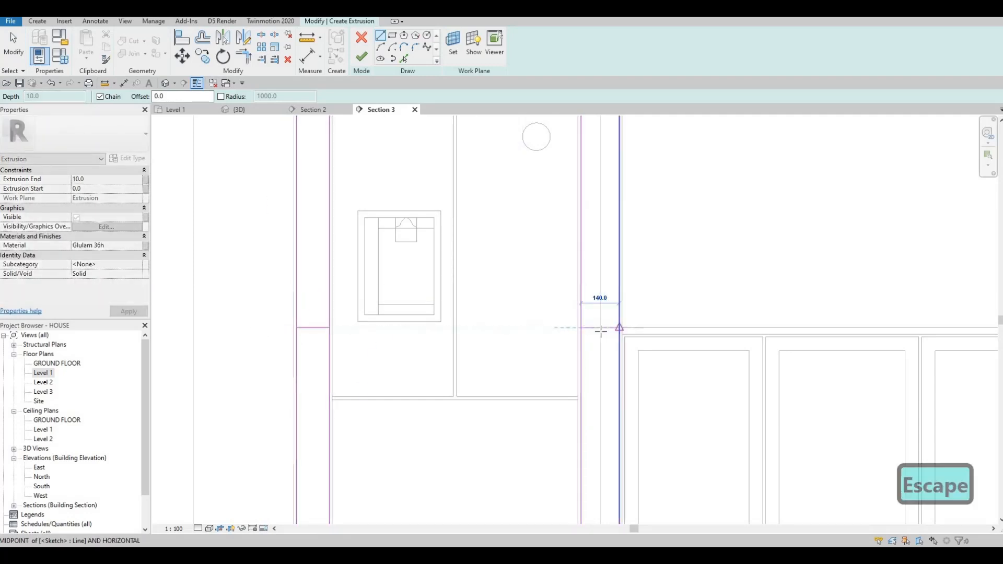
{"action": "left_click", "coordinate": [581, 328]}
{"action": "key", "text": "Escape"}
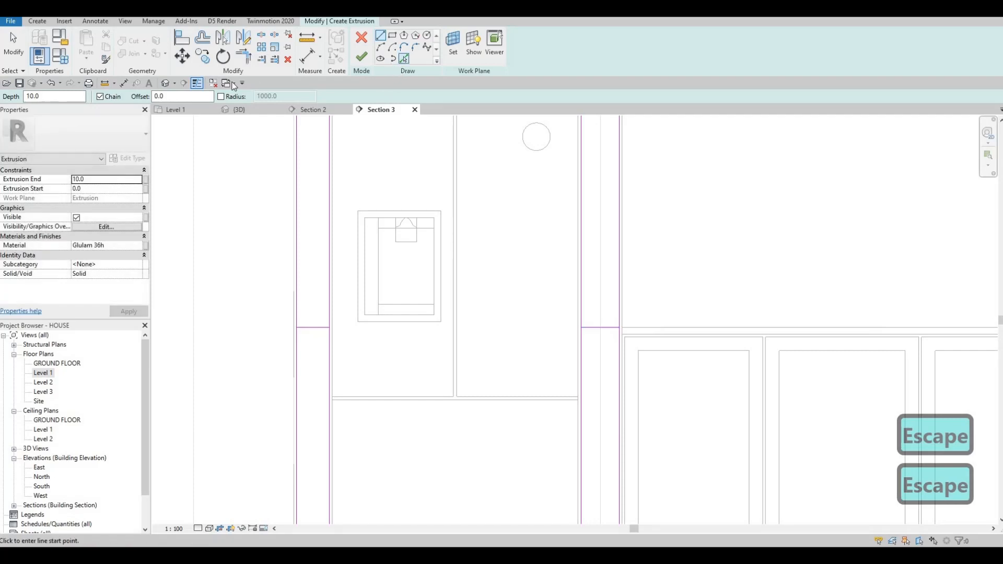
Step: Use Pick Lines with a 10 mm offset to add a parallel line just below each side-strip crossline
{"action": "left_click", "coordinate": [404, 59]}
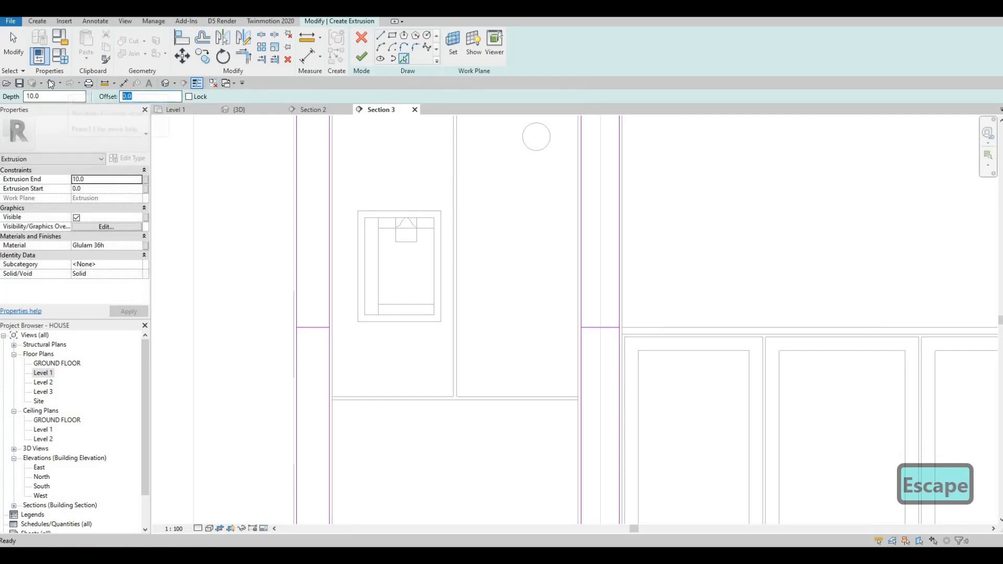
{"action": "type", "text": "10"}
{"action": "left_click", "coordinate": [320, 334]}
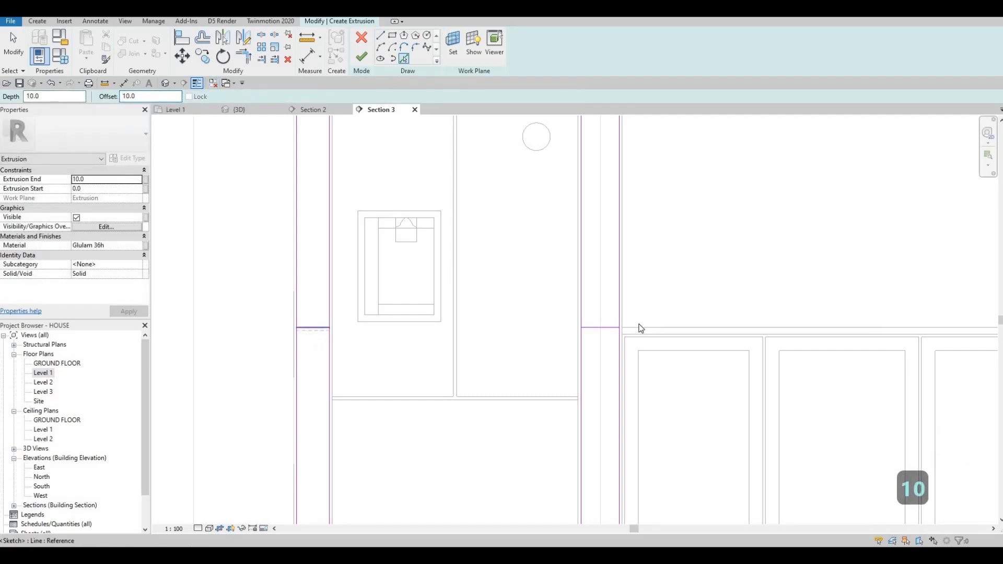
{"action": "left_click", "coordinate": [600, 333]}
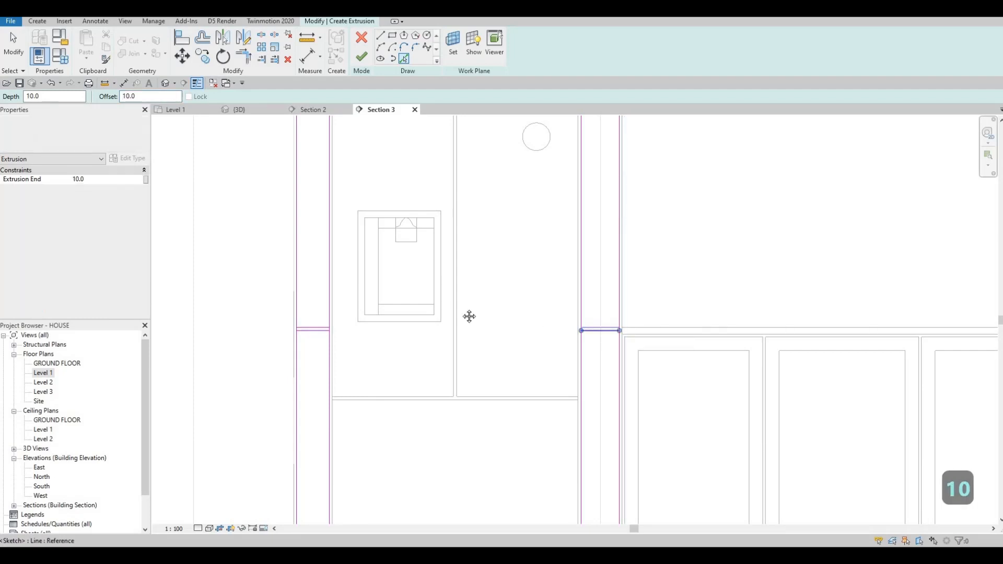
{"action": "key", "text": "Escape"}
{"action": "key", "text": "Escape"}
{"action": "scroll", "coordinate": [347, 228], "scroll_direction": "down", "scroll_amount": 3}
{"action": "scroll", "coordinate": [348, 256], "scroll_direction": "up", "scroll_amount": 2}
{"action": "key", "text": "Escape"}
{"action": "scroll", "coordinate": [348, 256], "scroll_direction": "down", "scroll_amount": 2}
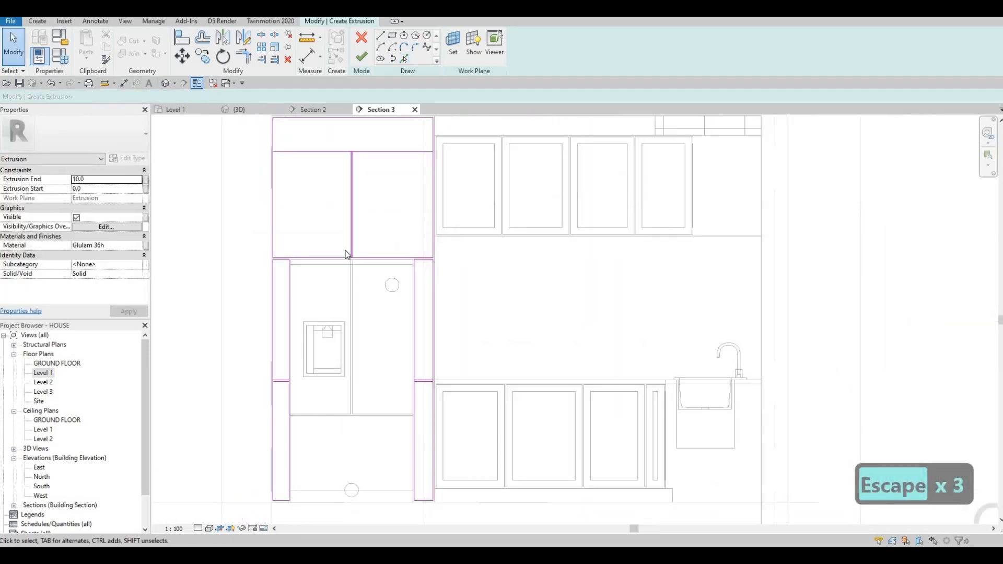
{"action": "key", "text": "Escape"}
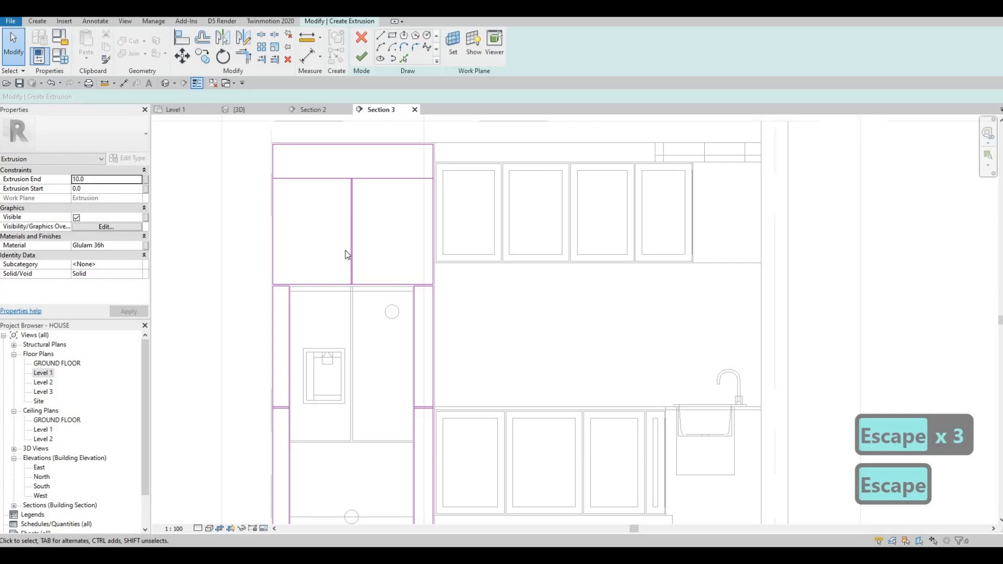
Step: Split the divider and the side strips' edge lines where the crosslines meet them
{"action": "key", "text": "s"}
{"action": "key", "text": "l"}
{"action": "scroll", "coordinate": [350, 126], "scroll_direction": "up", "scroll_amount": 4}
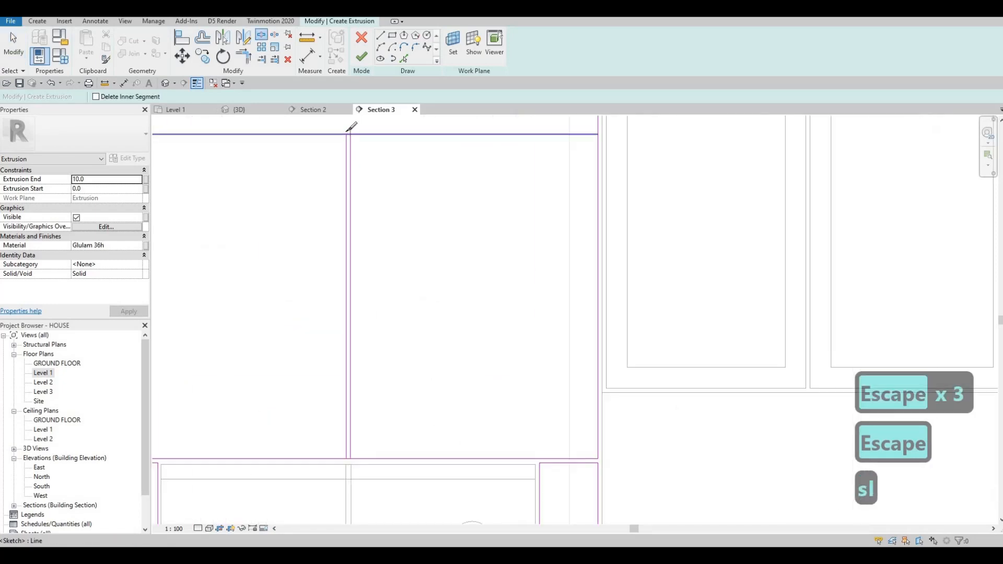
{"action": "left_click", "coordinate": [346, 459]}
{"action": "scroll", "coordinate": [315, 349], "scroll_direction": "down", "scroll_amount": 5}
{"action": "middle_click_drag", "start_coordinate": [275, 366], "coordinate": [342, 71]}
{"action": "scroll", "coordinate": [283, 291], "scroll_direction": "up", "scroll_amount": 3}
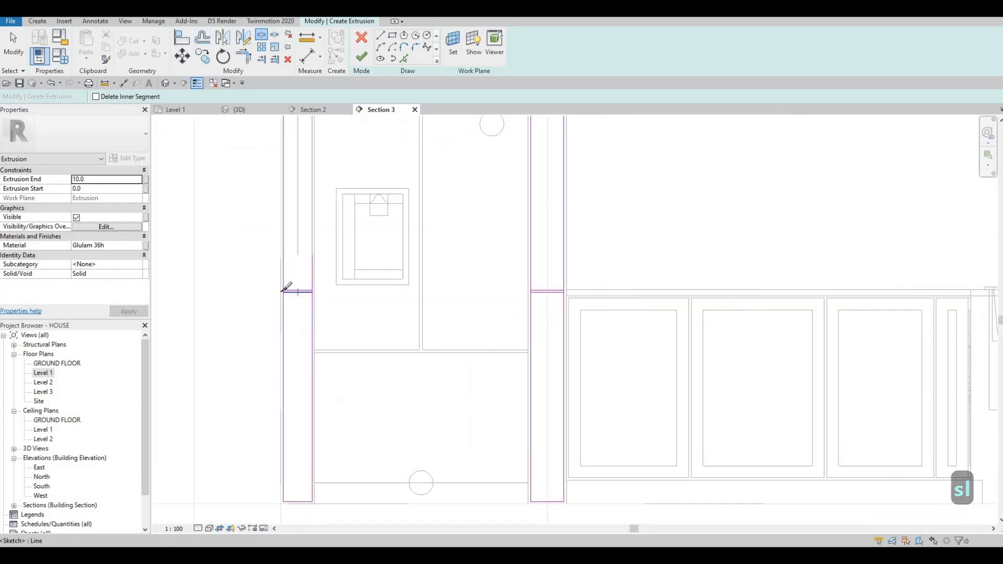
{"action": "left_click", "coordinate": [279, 296]}
{"action": "left_click", "coordinate": [318, 296]}
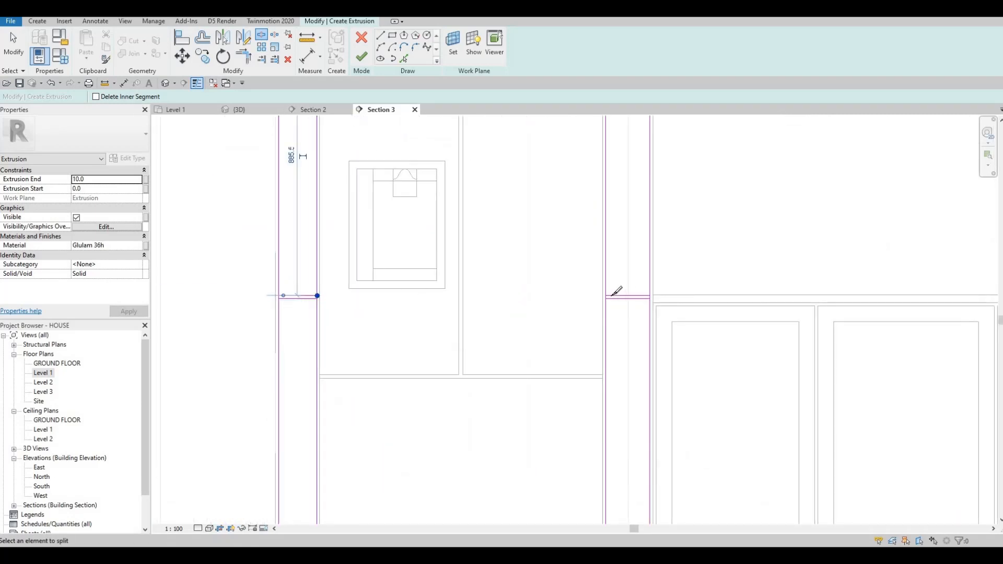
{"action": "left_click", "coordinate": [651, 296]}
{"action": "key", "text": "Escape"}
{"action": "key", "text": "Escape"}
Step: Trim the side-strip lines to corners where they meet the new crosslines on both sides
{"action": "key", "text": "t"}
{"action": "key", "text": "r"}
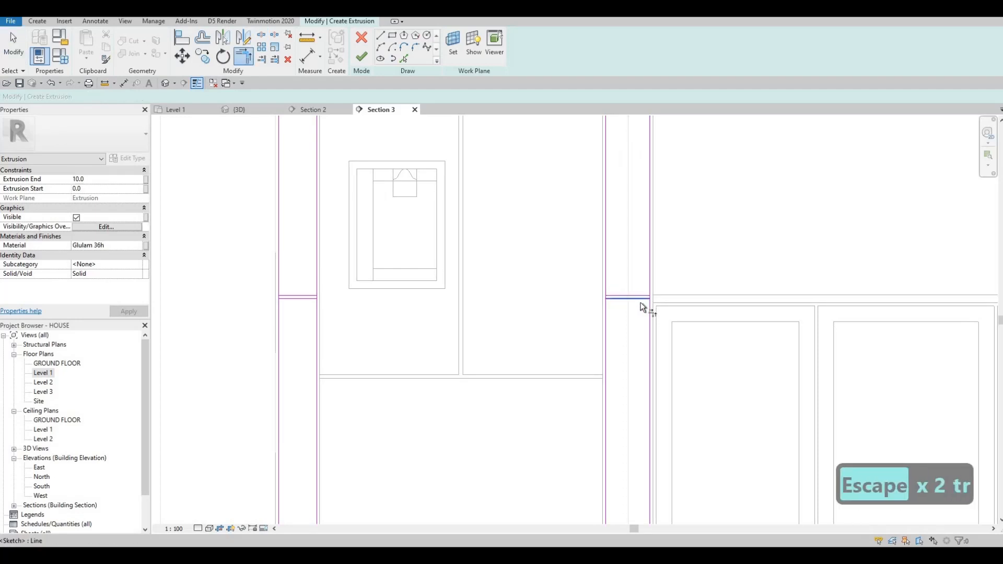
{"action": "left_click", "coordinate": [608, 312]}
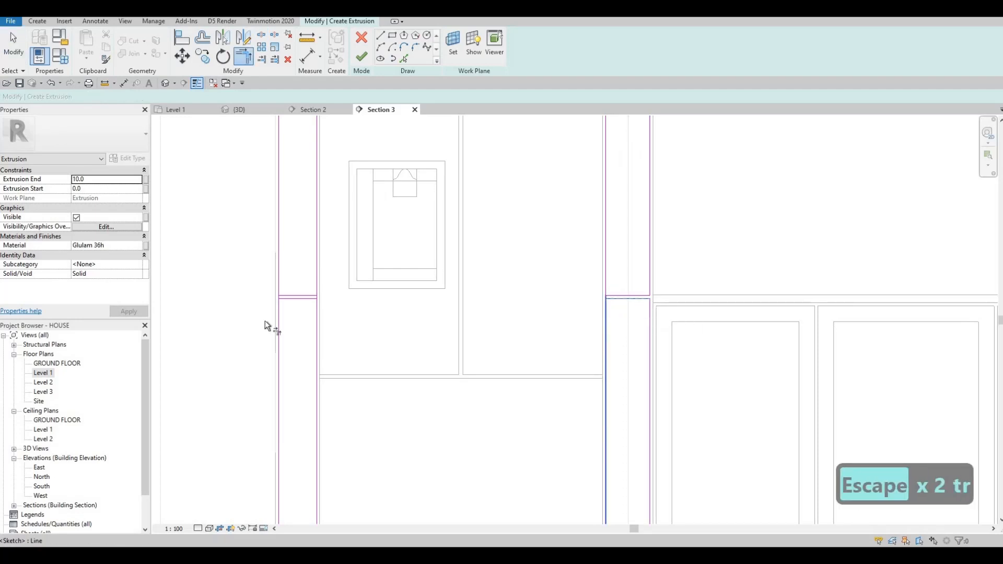
{"action": "left_click", "coordinate": [312, 304]}
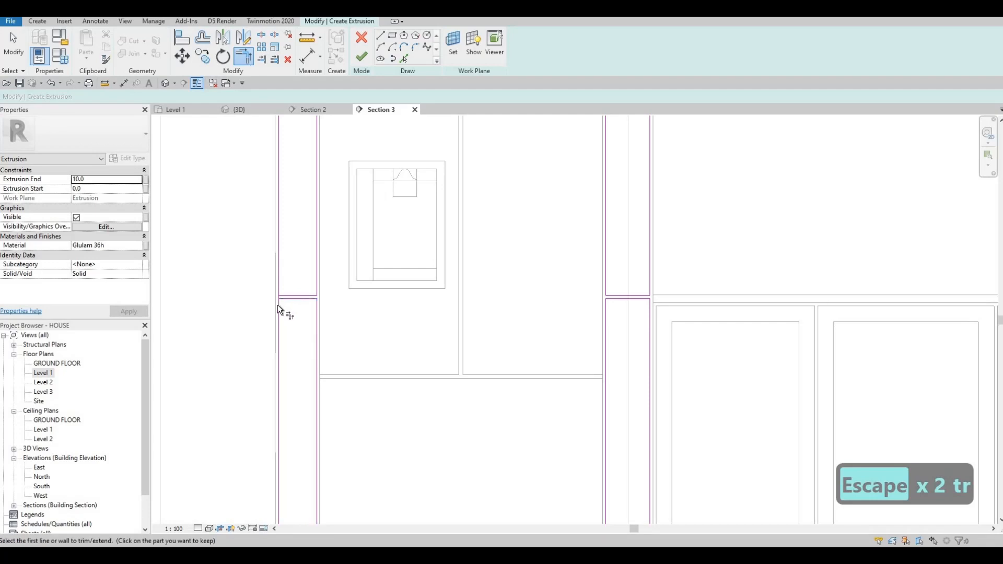
Step: Try to finish the extrusion sketch
{"action": "middle_click_drag", "start_coordinate": [357, 251], "coordinate": [351, 289]}
{"action": "scroll", "coordinate": [391, 234], "scroll_direction": "down", "scroll_amount": 3}
{"action": "mouse_move", "coordinate": [449, 125]}
{"action": "middle_mouse_down"}
{"action": "mouse_move", "coordinate": [415, 223]}
{"action": "mouse_move", "coordinate": [379, 248]}
{"action": "mouse_move", "coordinate": [367, 231]}
{"action": "middle_mouse_up"}
{"action": "scroll", "coordinate": [392, 233], "scroll_direction": "up", "scroll_amount": 4}
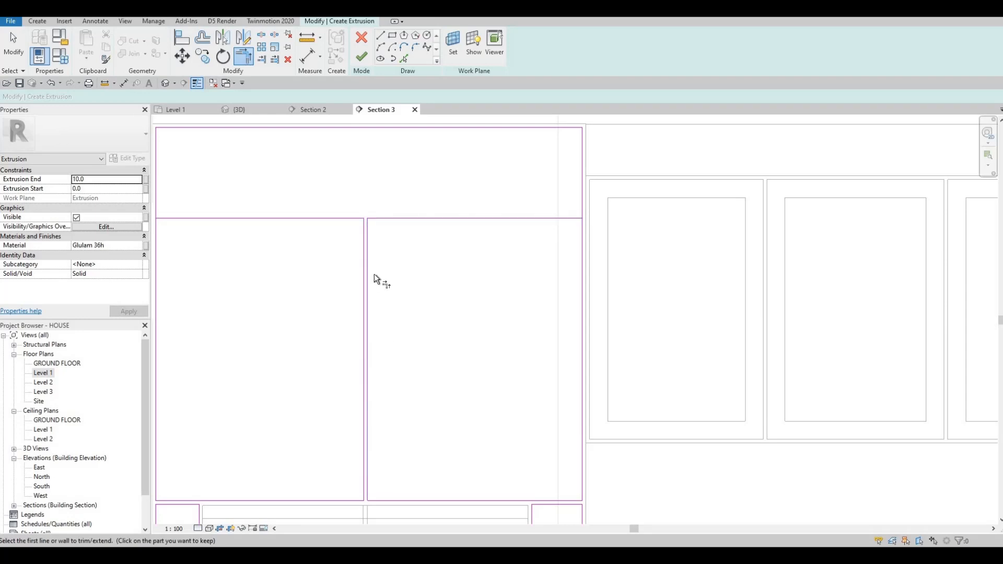
{"action": "scroll", "coordinate": [381, 278], "scroll_direction": "down", "scroll_amount": 3}
{"action": "middle_click_drag", "start_coordinate": [380, 278], "coordinate": [388, 146]}
{"action": "middle_click_drag", "start_coordinate": [365, 279], "coordinate": [365, 256]}
{"action": "scroll", "coordinate": [386, 250], "scroll_direction": "down", "scroll_amount": 1}
{"action": "middle_click_drag", "start_coordinate": [409, 186], "coordinate": [409, 224]}
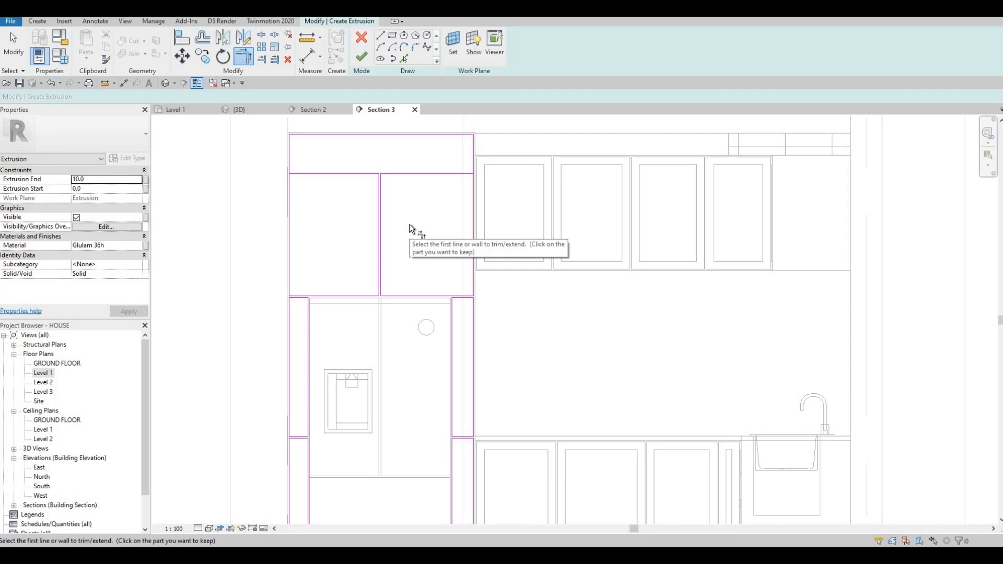
{"action": "key", "text": "Escape"}
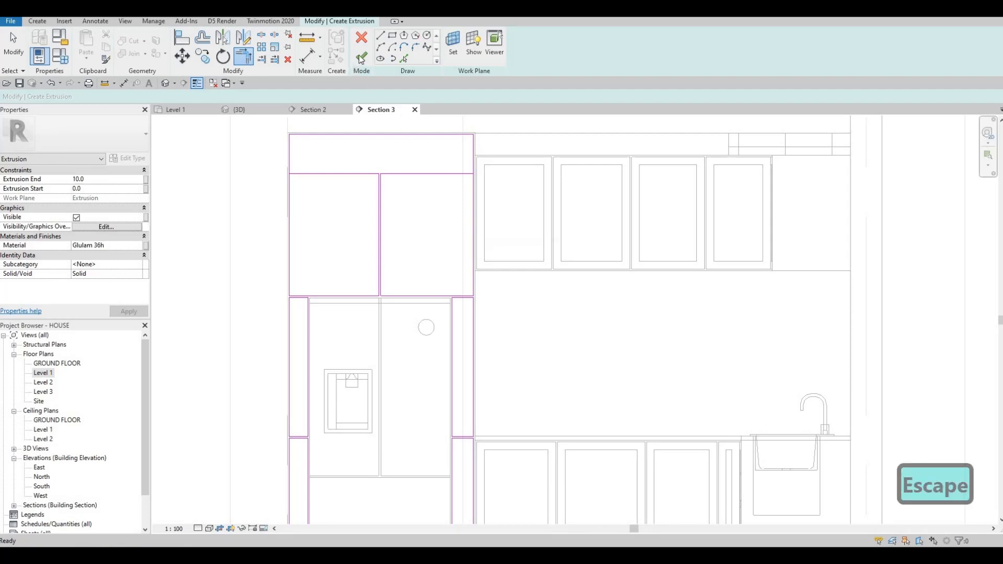
{"action": "left_click", "coordinate": [362, 56]}
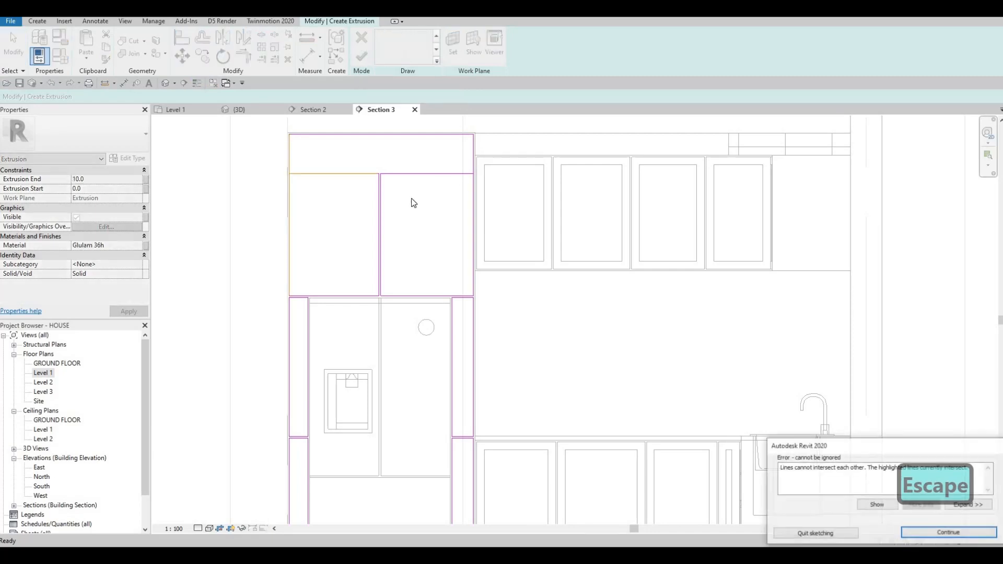
{"action": "key", "text": "Escape"}
{"action": "key", "text": "Escape"}
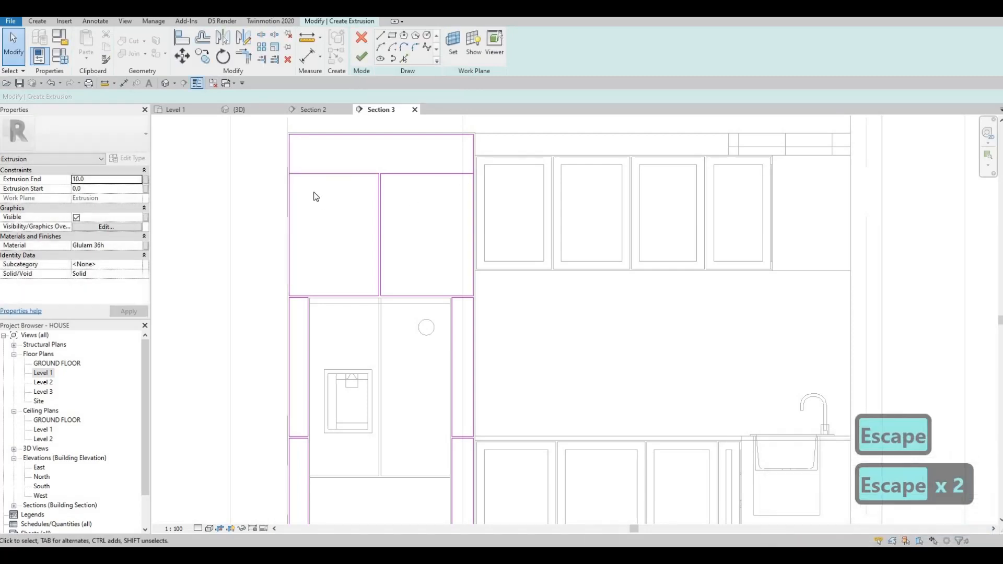
Step: Draw a horizontal line across the top box just above its lower edge, using Create Similar
{"action": "scroll", "coordinate": [252, 199], "scroll_direction": "up", "scroll_amount": 4}
{"action": "key", "text": "Escape"}
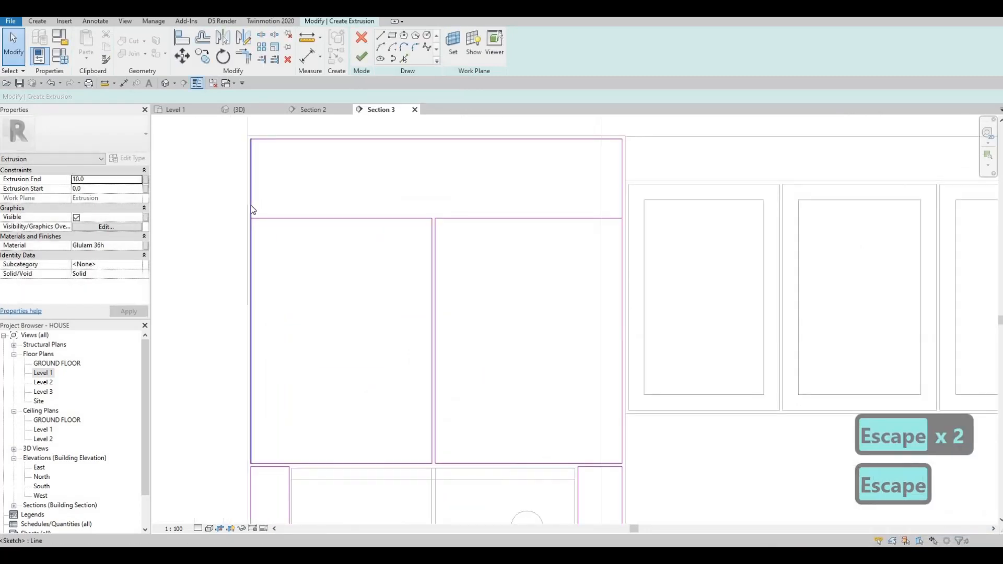
{"action": "left_click", "coordinate": [252, 209]}
{"action": "key", "text": "c"}
{"action": "key", "text": "s"}
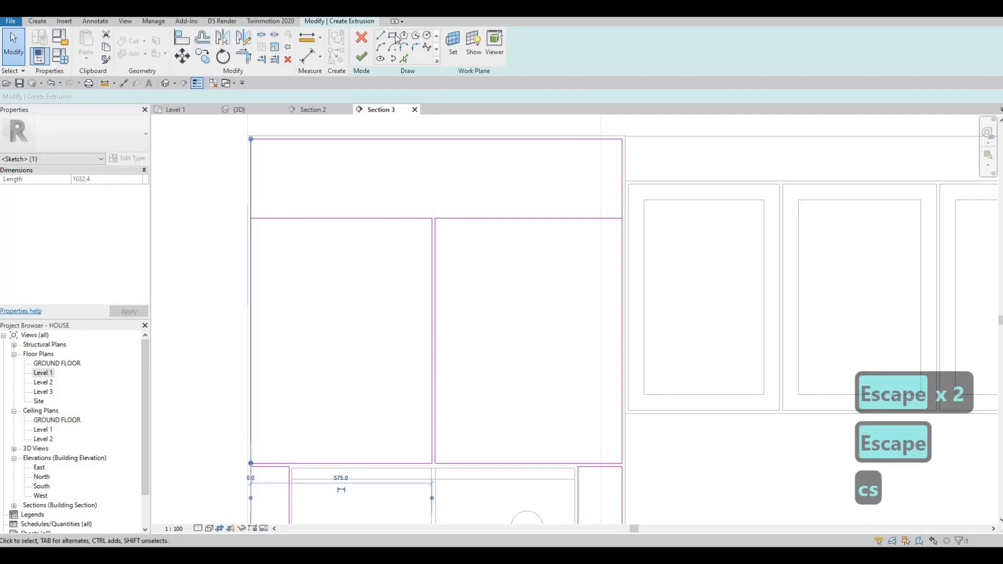
{"action": "key", "text": "Escape"}
{"action": "key", "text": "Escape"}
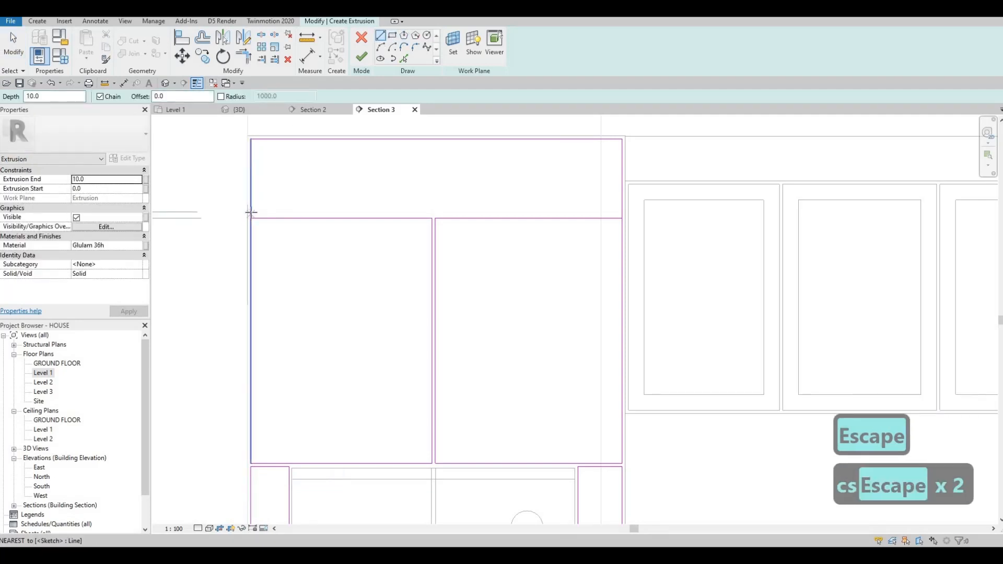
{"action": "left_click", "coordinate": [624, 217]}
{"action": "key", "text": "Escape"}
{"action": "key", "text": "Escape"}
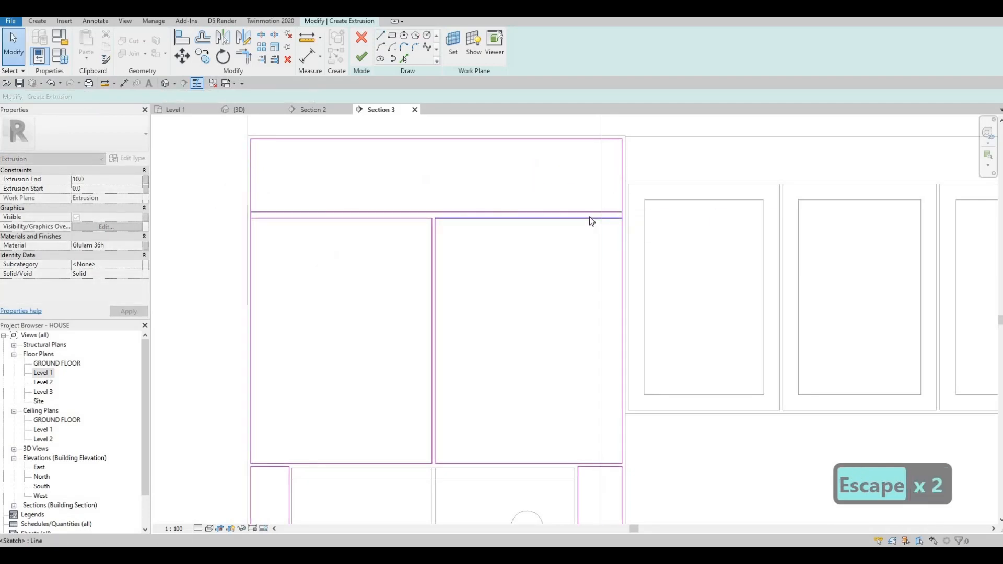
Step: Set the new line's temporary dimension to 10 mm
{"action": "left_click", "coordinate": [590, 218]}
{"action": "key", "text": "Escape"}
{"action": "left_click", "coordinate": [588, 212]}
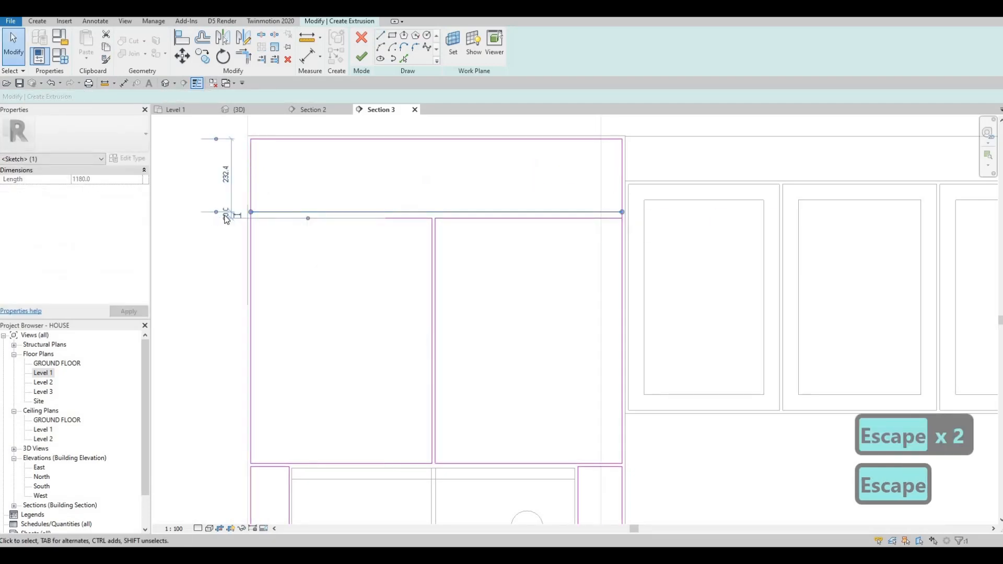
{"action": "type", "text": "10"}
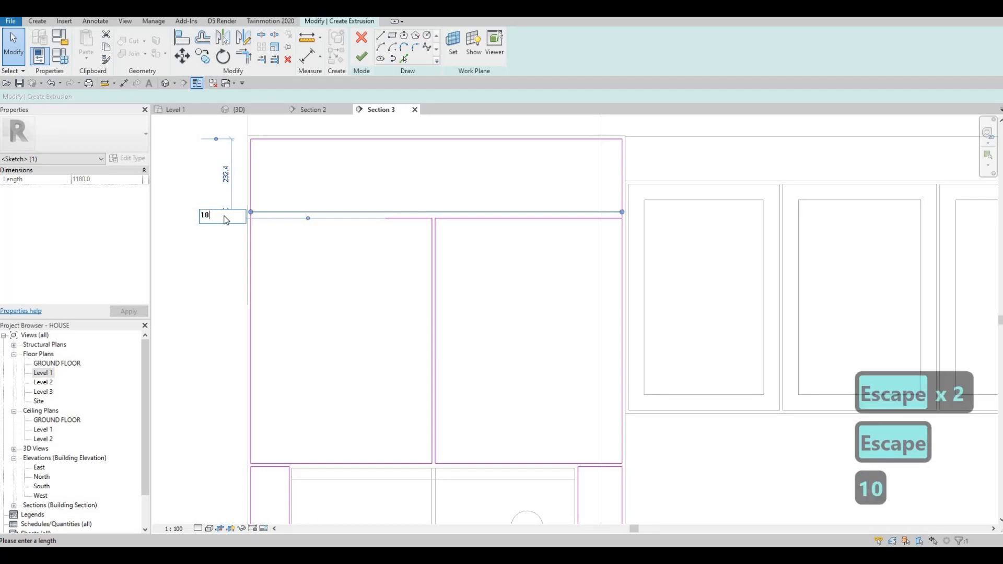
{"action": "key", "text": "Return"}
{"action": "key", "text": "Escape"}
{"action": "key", "text": "Escape"}
{"action": "key", "text": "Escape"}
{"action": "key", "text": "Escape"}
{"action": "key", "text": "s"}
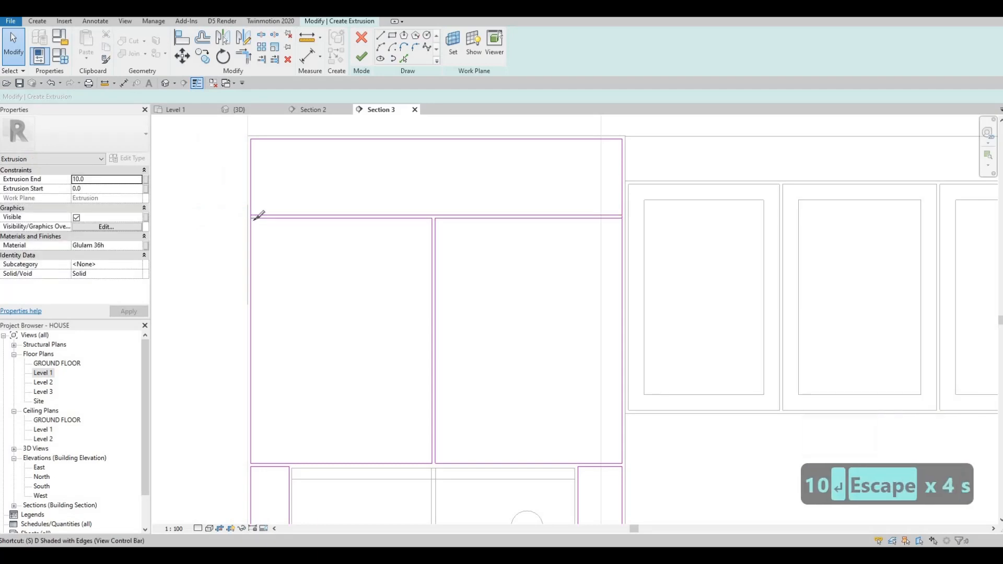
{"action": "key", "text": "l"}
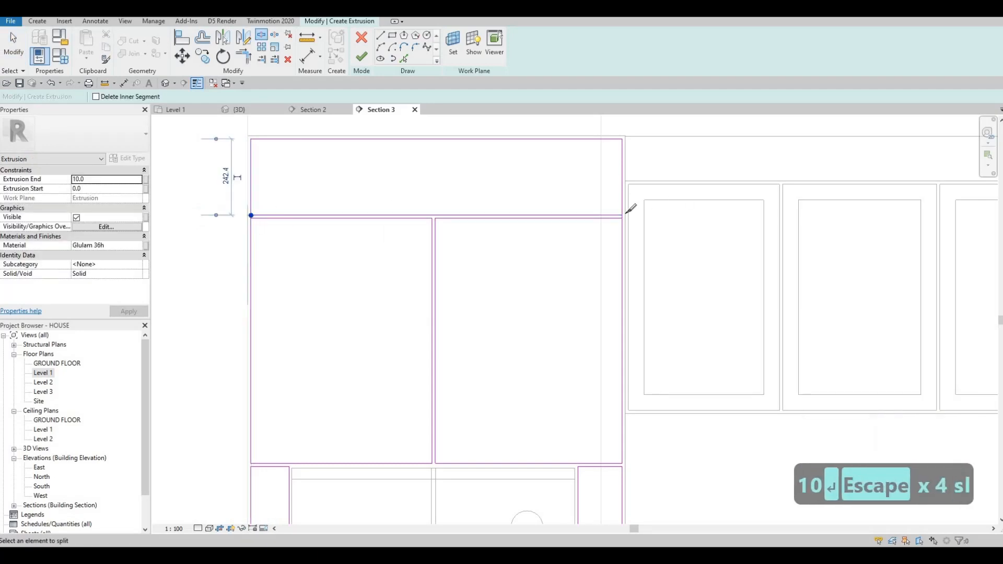
{"action": "key", "text": "Escape"}
{"action": "key", "text": "Escape"}
{"action": "key", "text": "t"}
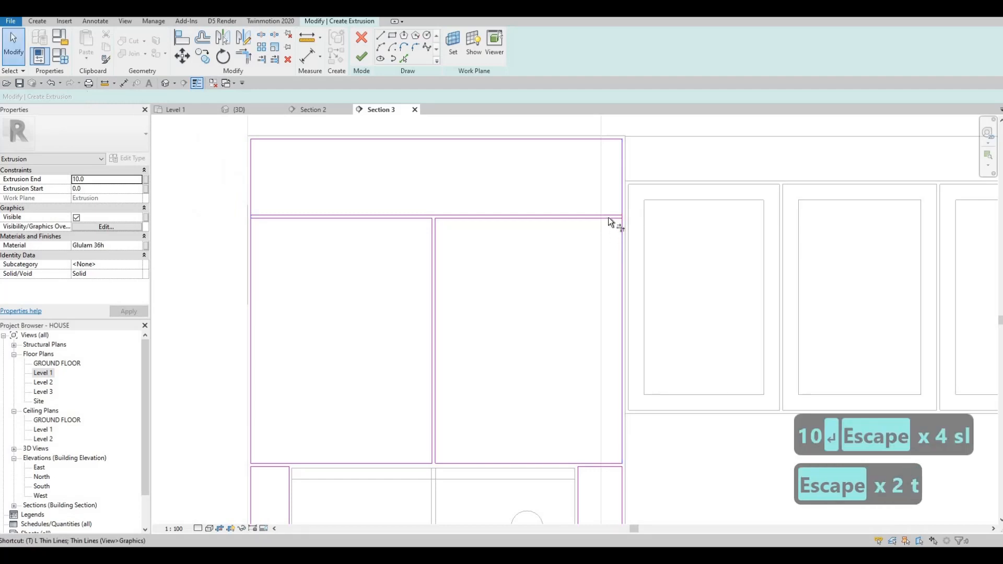
{"action": "key", "text": "r"}
{"action": "key", "text": "Escape"}
{"action": "key", "text": "Escape"}
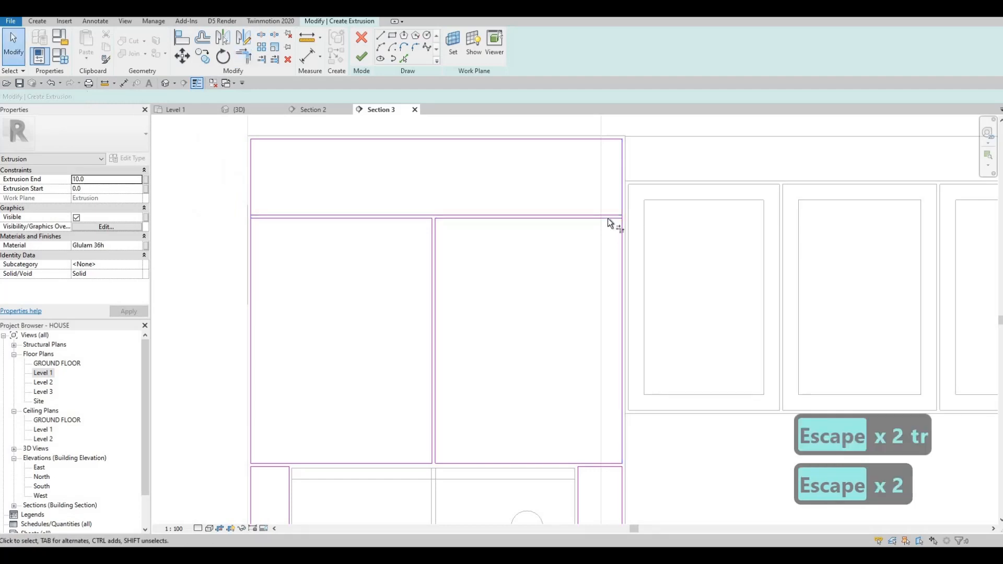
{"action": "key", "text": "t"}
{"action": "key", "text": "r"}
{"action": "key", "text": "Escape"}
{"action": "key", "text": "Escape"}
Step: Finish the extrusion sketch
{"action": "key", "text": "t"}
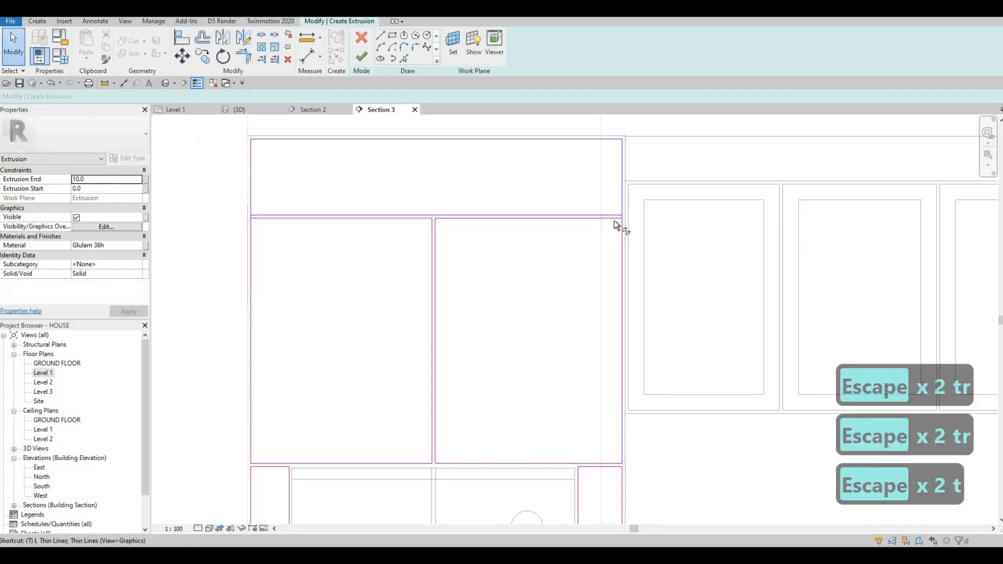
{"action": "key", "text": "r"}
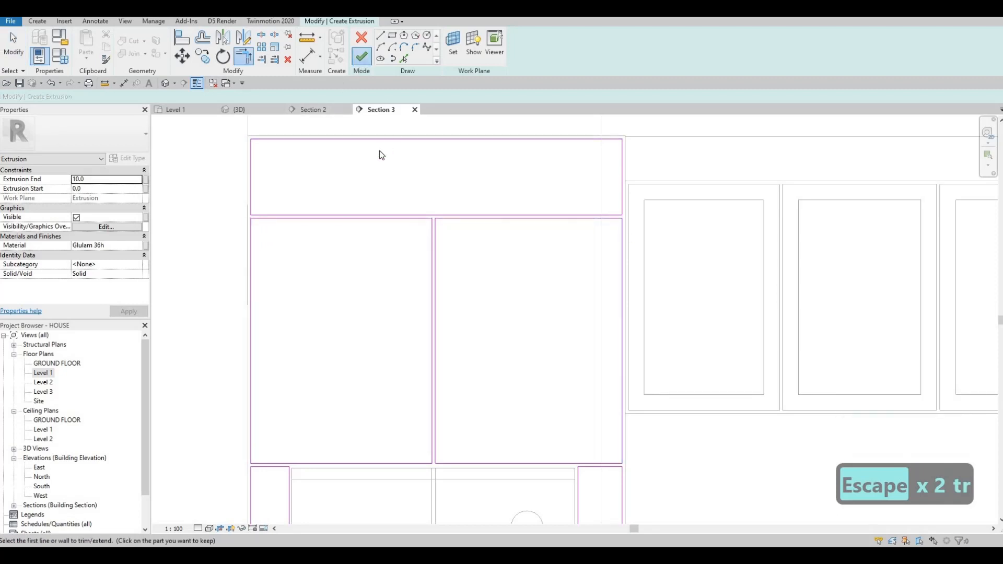
{"action": "left_click", "coordinate": [361, 56]}
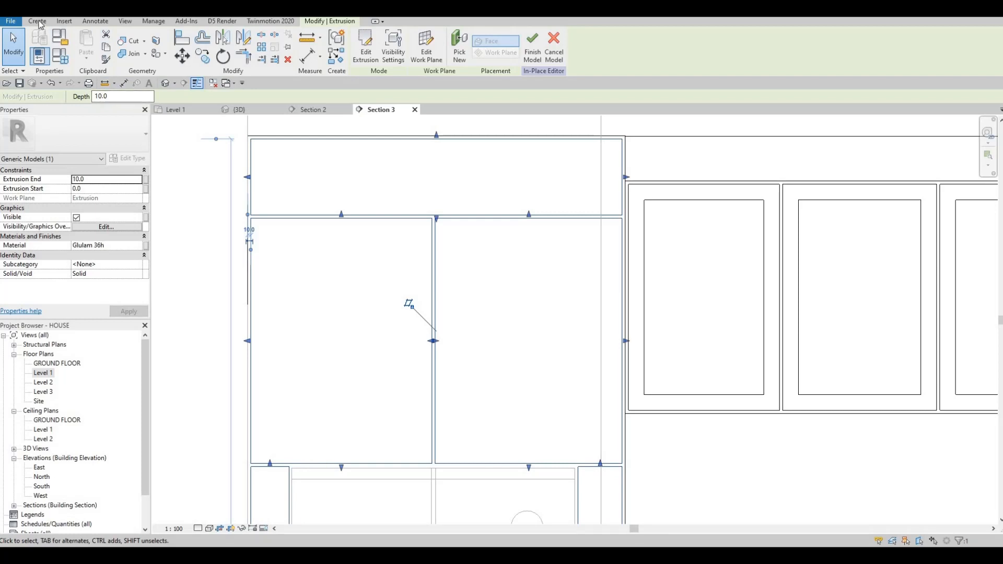
Step: Start a Void Extrusion and pick a plane as its work plane
{"action": "left_click", "coordinate": [202, 52]}
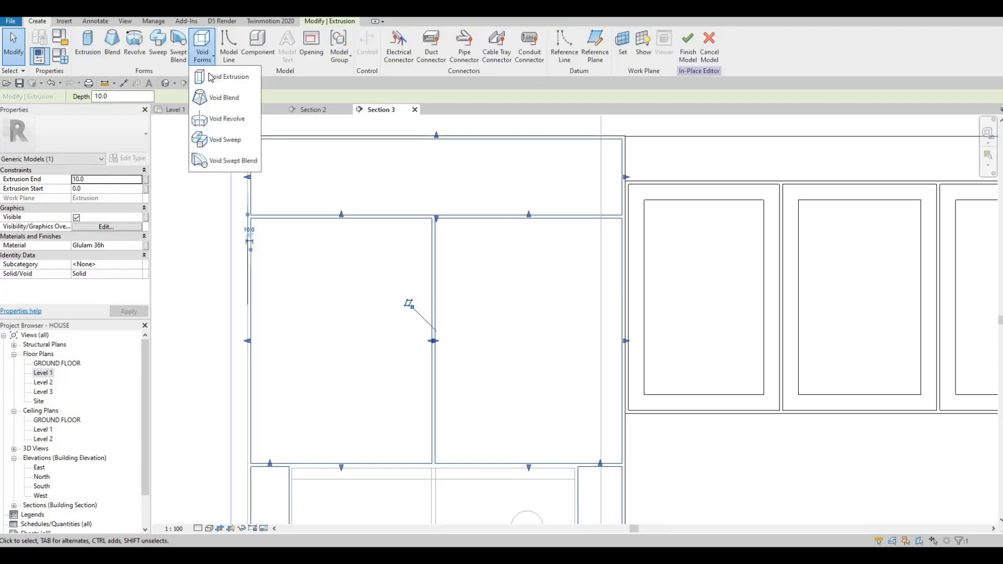
{"action": "left_click", "coordinate": [223, 76]}
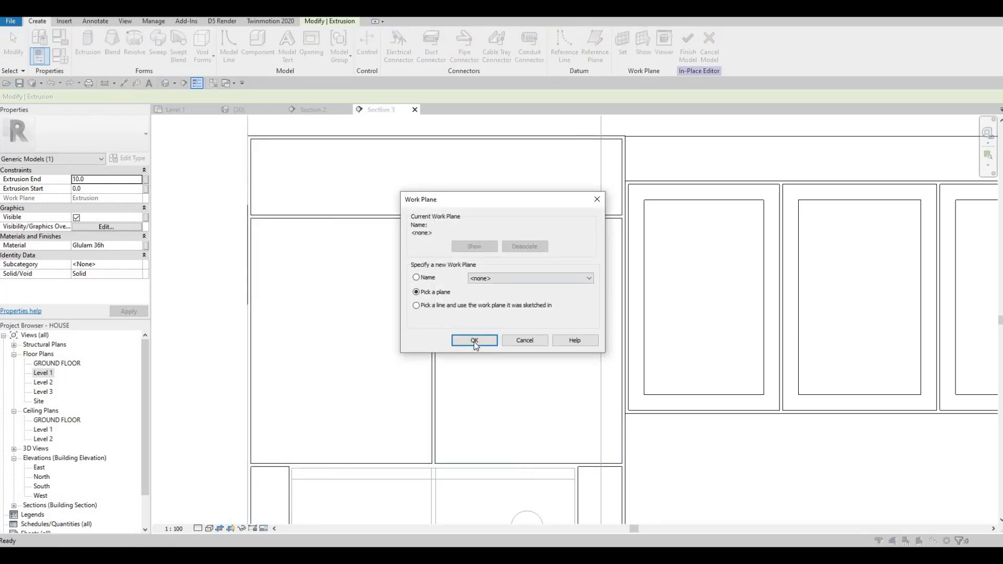
{"action": "key", "text": "Return"}
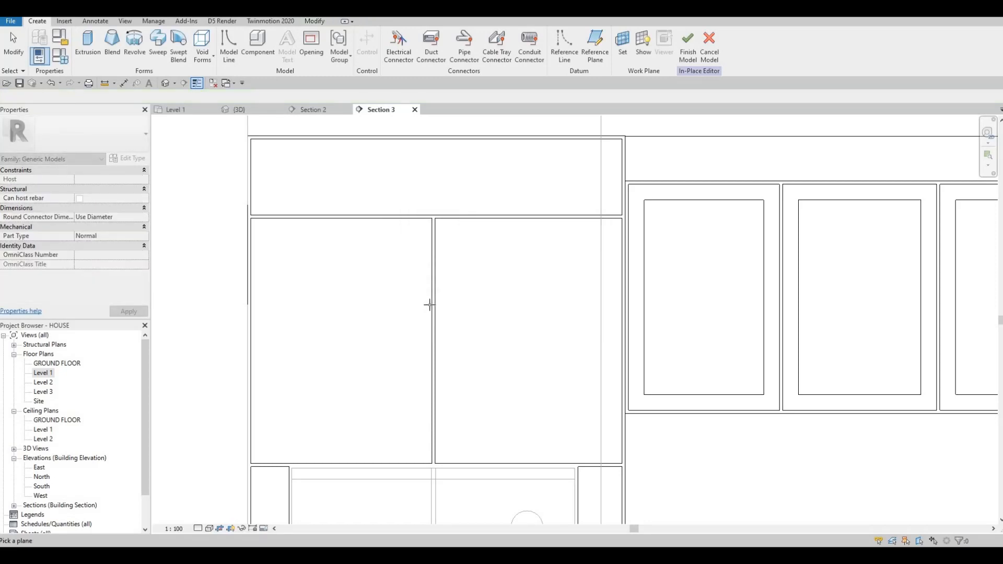
{"action": "left_click", "coordinate": [201, 263]}
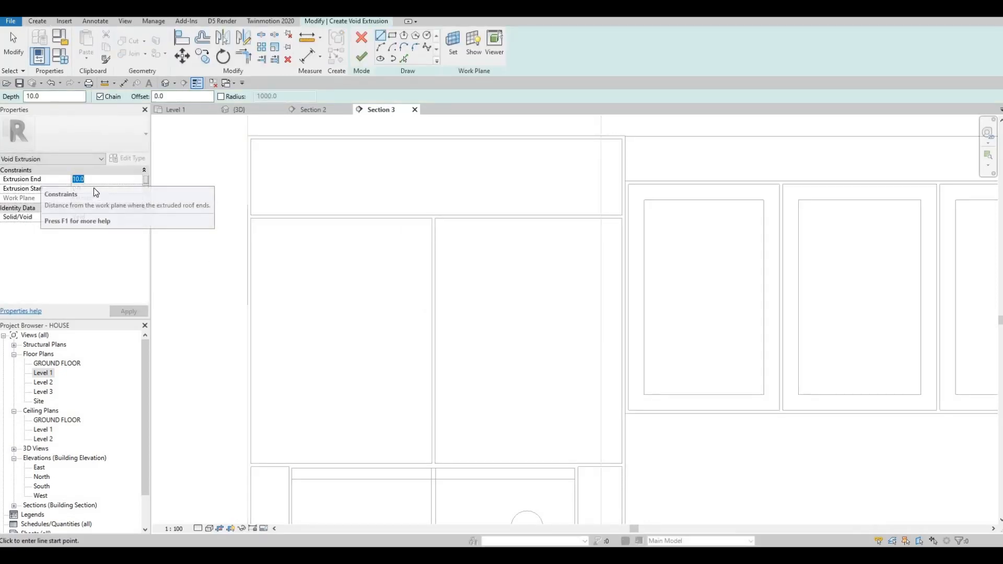
Step: Set the void's Extrusion End to 5 and Extrusion Start to -5
{"action": "type", "text": "5"}
{"action": "key", "text": "Tab"}
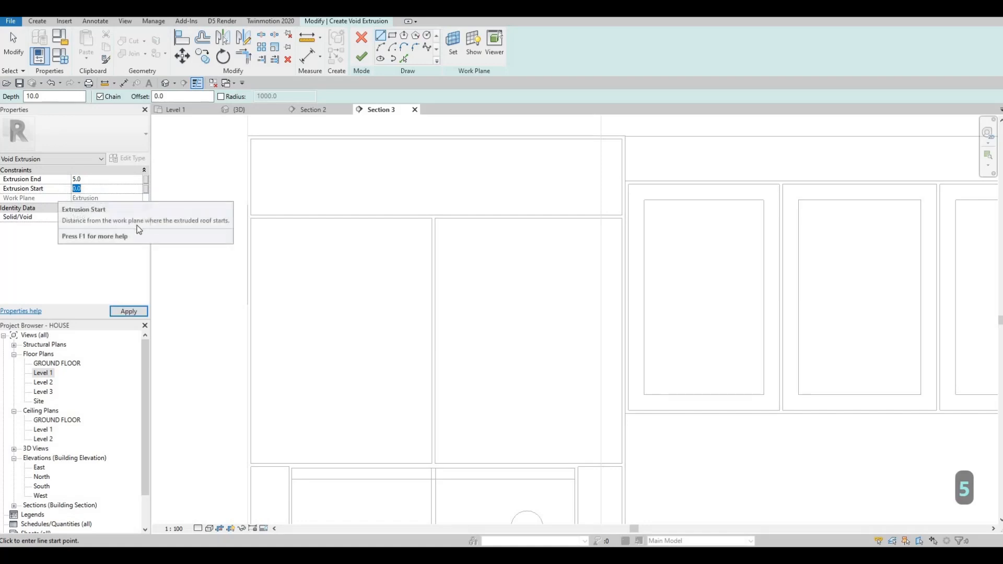
{"action": "type", "text": "-5"}
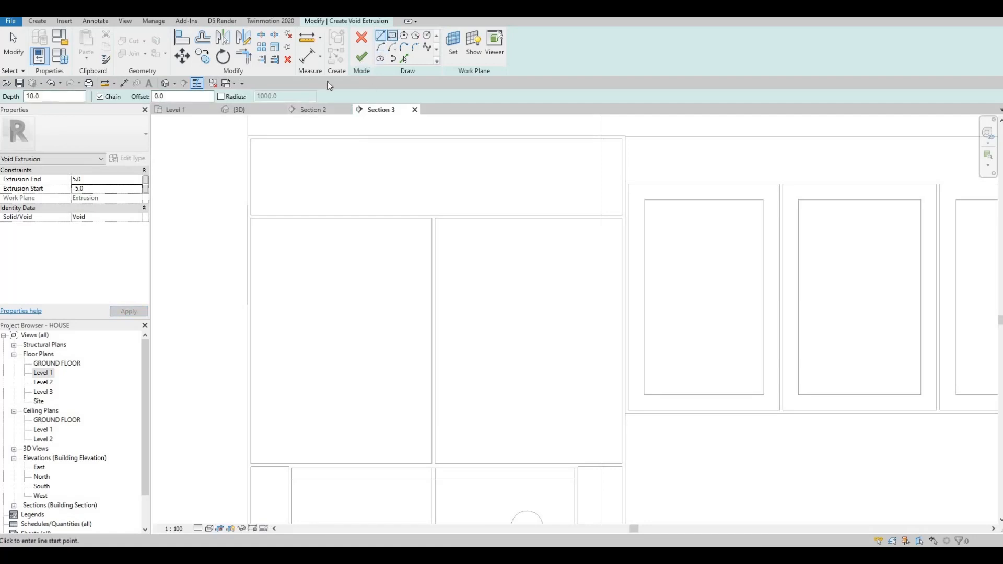
Step: Draw a rectangle with a 50 mm offset inset inside the top box
{"action": "left_click_drag", "start_coordinate": [177, 96], "coordinate": [114, 104]}
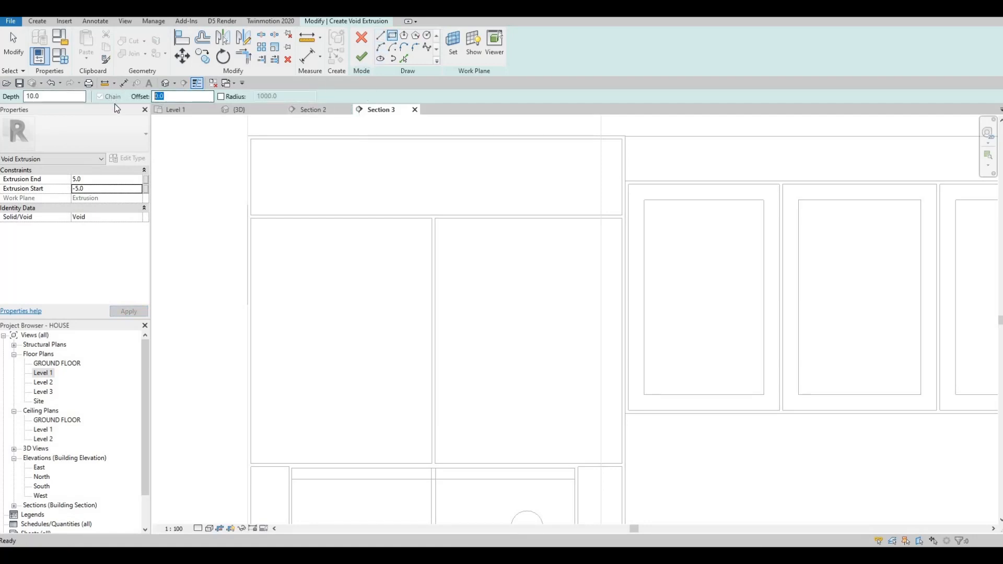
{"action": "type", "text": "50"}
{"action": "left_click", "coordinate": [251, 138]}
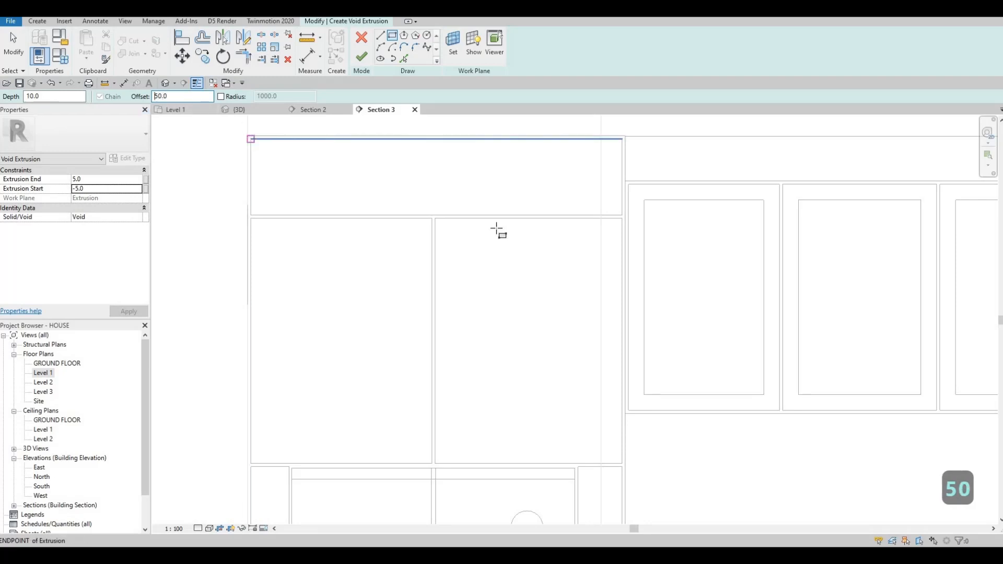
{"action": "left_click", "coordinate": [622, 215]}
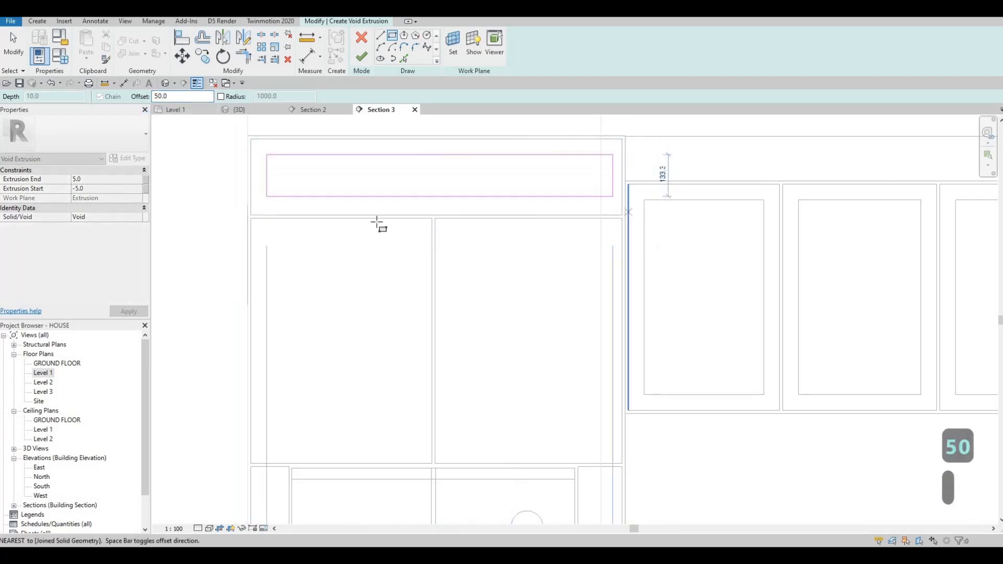
{"action": "key", "text": "Escape"}
Step: Draw 50 mm inset rectangles inside the left and right lower boxes
{"action": "left_click", "coordinate": [253, 222]}
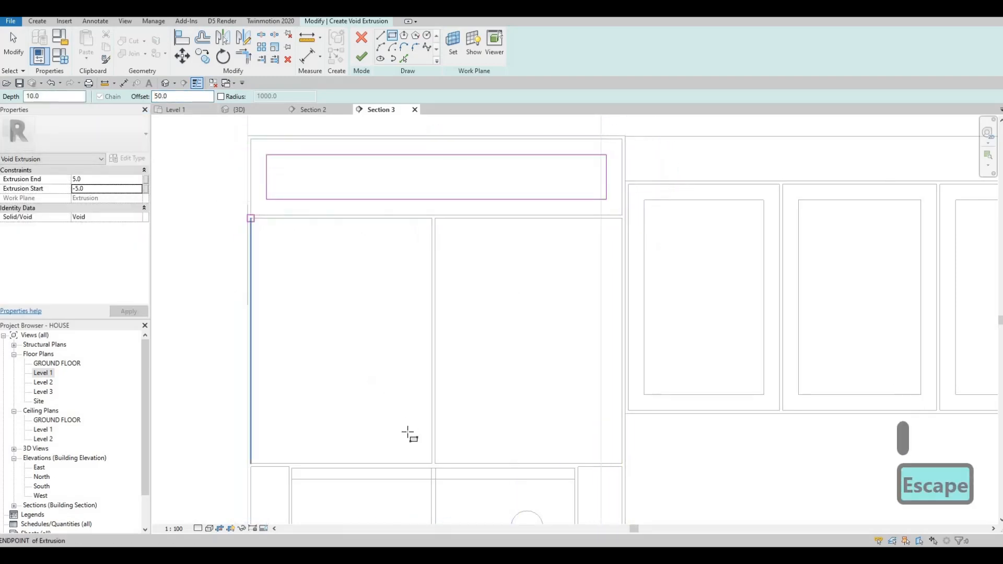
{"action": "left_click", "coordinate": [431, 463]}
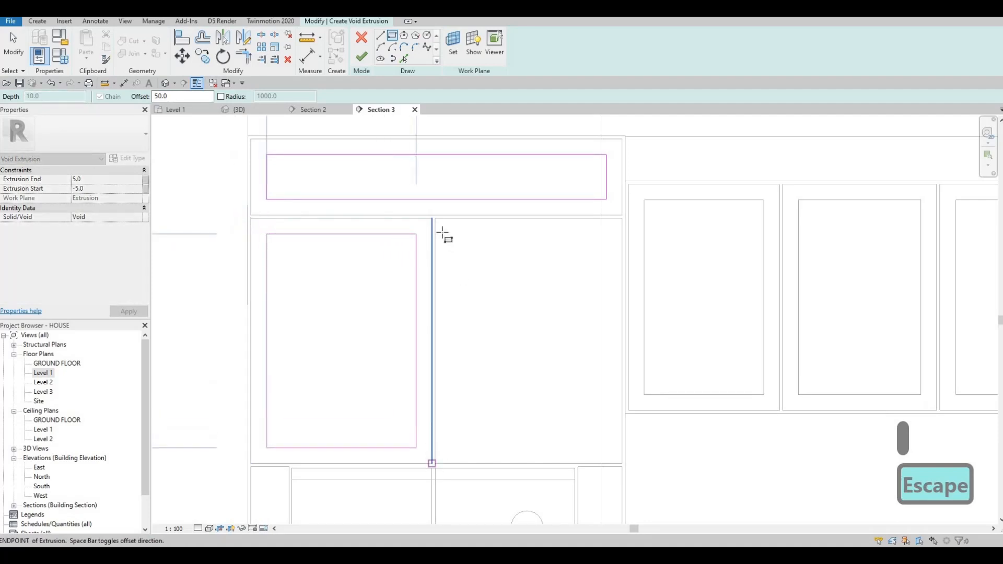
{"action": "key", "text": "Escape"}
{"action": "left_click", "coordinate": [621, 468]}
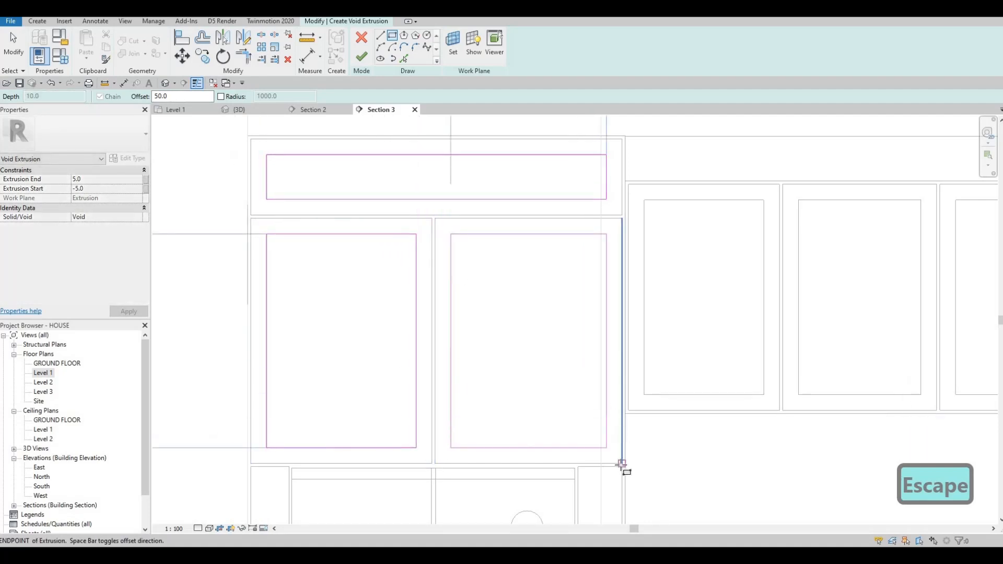
{"action": "middle_click_drag", "start_coordinate": [622, 464], "coordinate": [620, 450]}
Step: Draw a 50 mm inset rectangle inside the right side strip above its crossline
{"action": "scroll", "coordinate": [523, 112], "scroll_direction": "down", "scroll_amount": 2}
{"action": "middle_click_drag", "start_coordinate": [491, 88], "coordinate": [468, 189]}
{"action": "scroll", "coordinate": [496, 62], "scroll_direction": "up", "scroll_amount": 2}
{"action": "scroll", "coordinate": [496, 185], "scroll_direction": "up", "scroll_amount": 3}
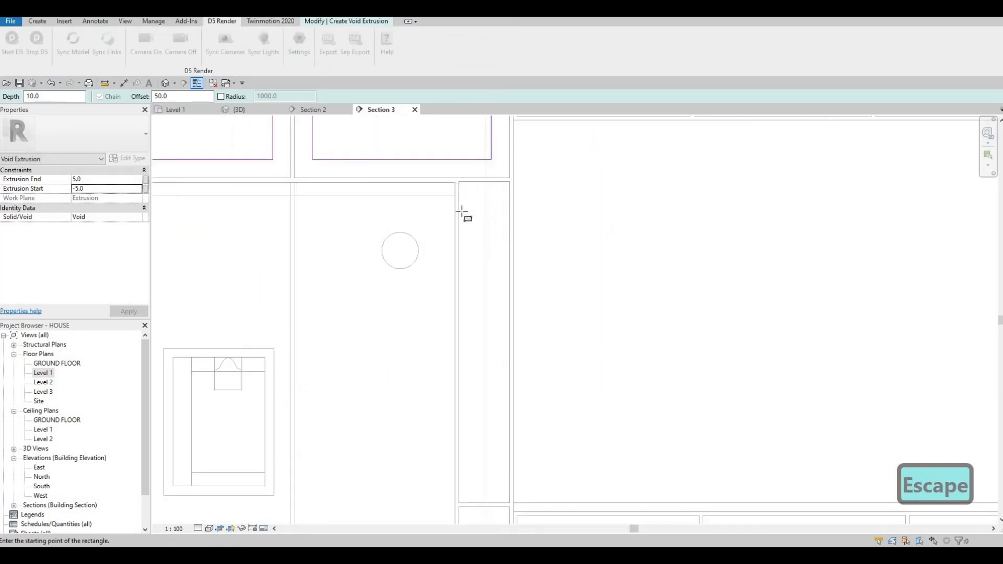
{"action": "left_click", "coordinate": [459, 183]}
{"action": "middle_click_drag", "start_coordinate": [501, 353], "coordinate": [500, 193]}
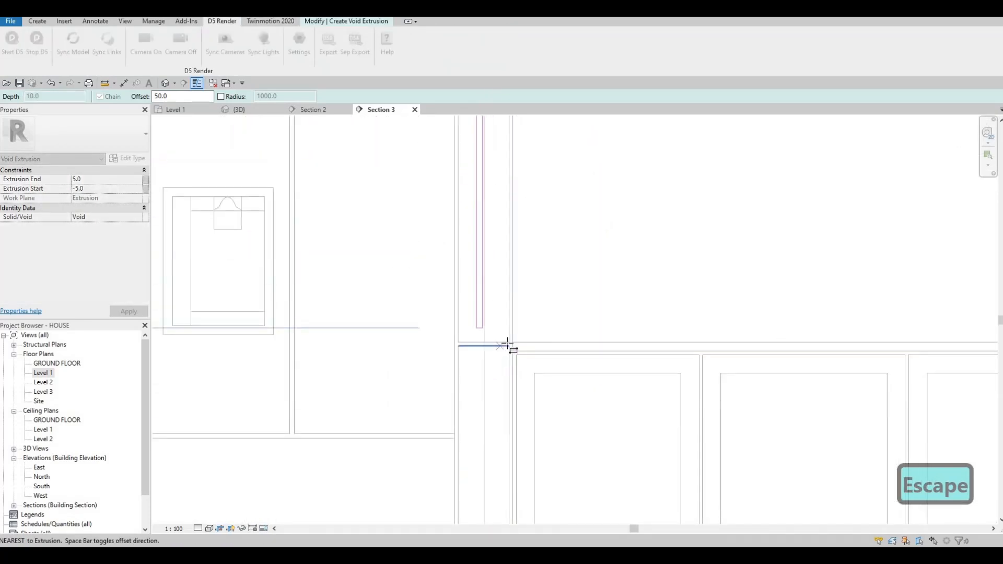
{"action": "left_click", "coordinate": [511, 344]}
{"action": "key", "text": "Escape"}
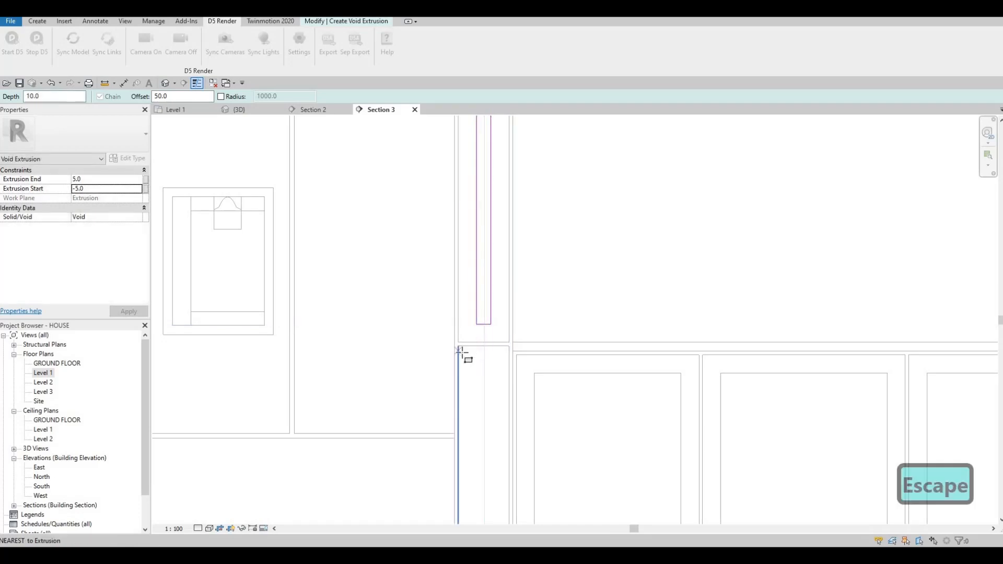
Step: Draw a 50 mm inset rectangle inside the right side strip below its crossline
{"action": "left_click", "coordinate": [458, 346]}
{"action": "scroll", "coordinate": [489, 442], "scroll_direction": "down", "scroll_amount": 3}
{"action": "middle_click_drag", "start_coordinate": [525, 384], "coordinate": [526, 257]}
{"action": "middle_click_drag", "start_coordinate": [491, 428], "coordinate": [535, 295]}
{"action": "scroll", "coordinate": [548, 297], "scroll_direction": "up", "scroll_amount": 2}
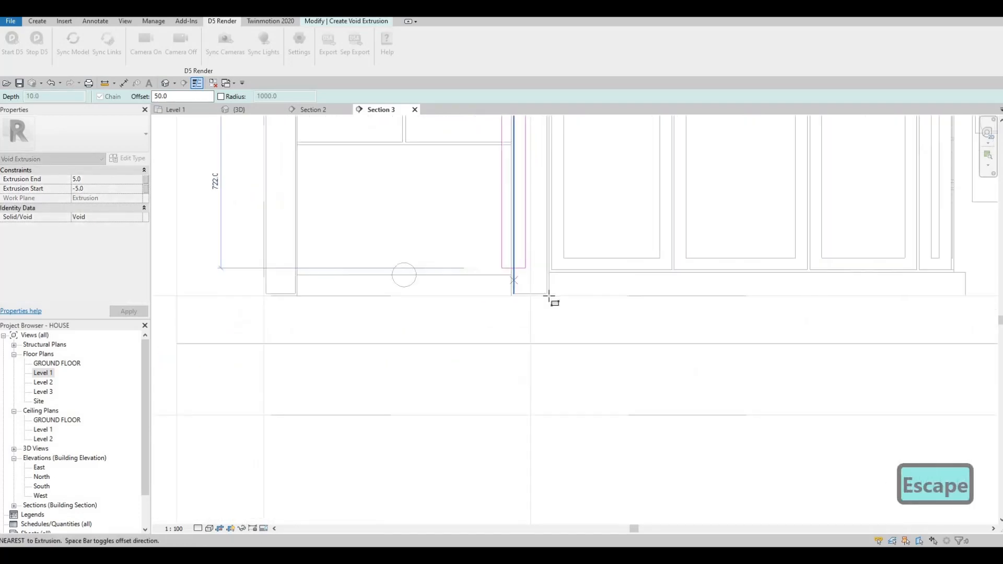
{"action": "left_click", "coordinate": [547, 293]}
{"action": "key", "text": "Escape"}
Step: Draw 50 mm inset rectangles inside the left side strip above and below its crossline
{"action": "middle_click_drag", "start_coordinate": [345, 302], "coordinate": [441, 297]}
{"action": "scroll", "coordinate": [441, 297], "scroll_direction": "down", "scroll_amount": 2}
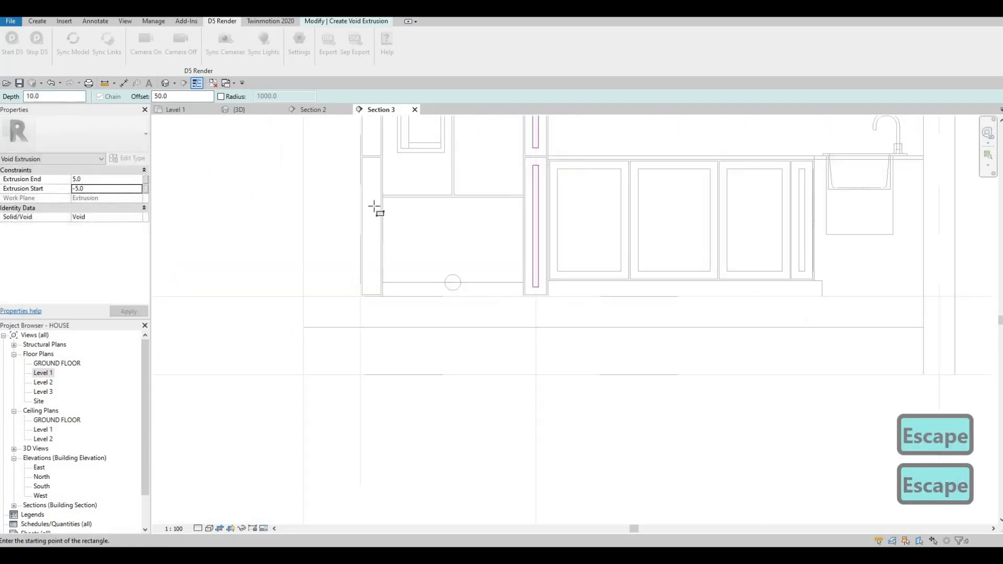
{"action": "middle_click_drag", "start_coordinate": [356, 141], "coordinate": [371, 192]}
{"action": "scroll", "coordinate": [390, 235], "scroll_direction": "up", "scroll_amount": 2}
{"action": "left_click", "coordinate": [369, 189]}
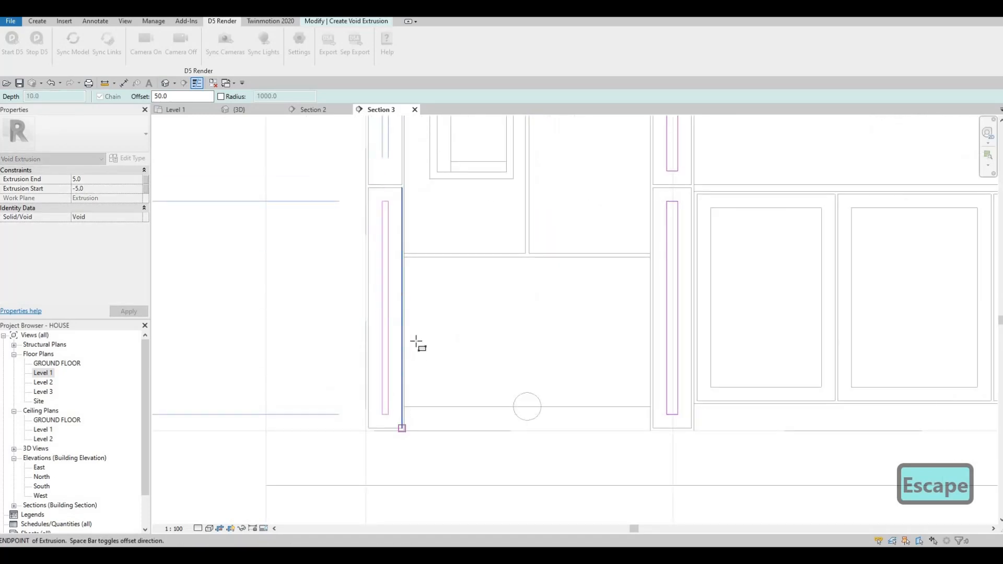
{"action": "left_click", "coordinate": [416, 343]}
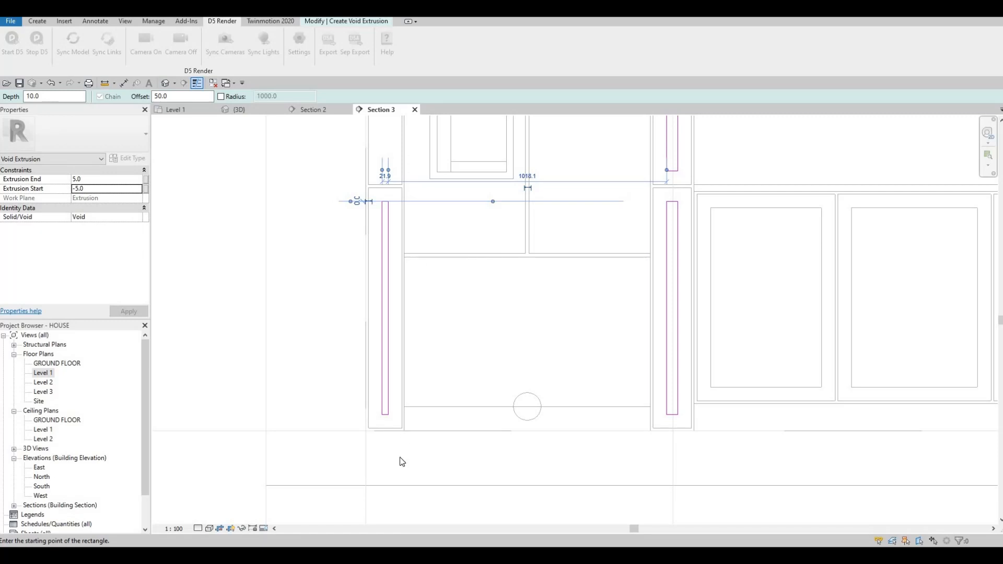
{"action": "scroll", "coordinate": [378, 264], "scroll_direction": "down", "scroll_amount": 1}
{"action": "middle_click_drag", "start_coordinate": [370, 230], "coordinate": [361, 466]}
{"action": "left_click", "coordinate": [362, 223]}
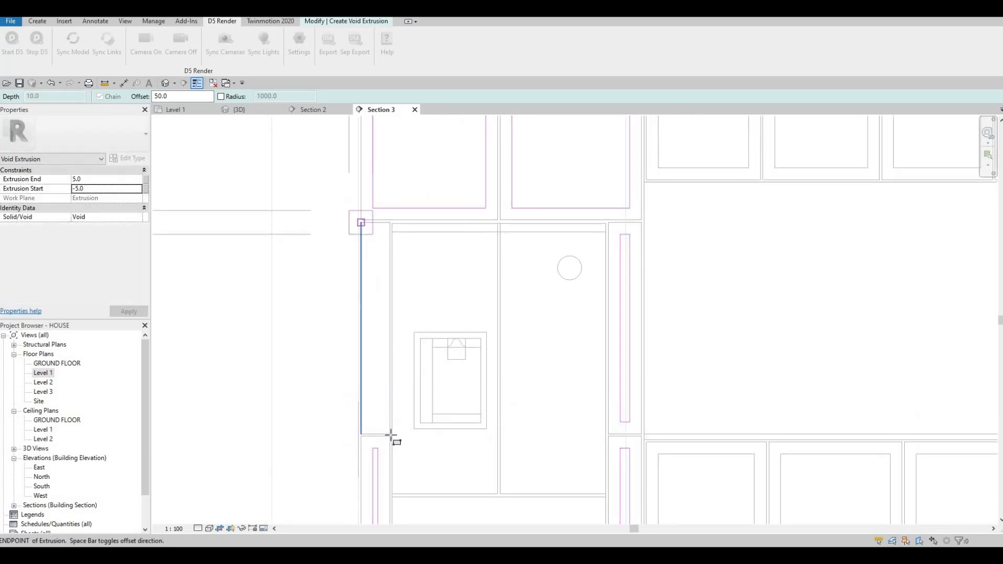
{"action": "scroll", "coordinate": [393, 449], "scroll_direction": "up", "scroll_amount": 3}
{"action": "key", "text": "Escape"}
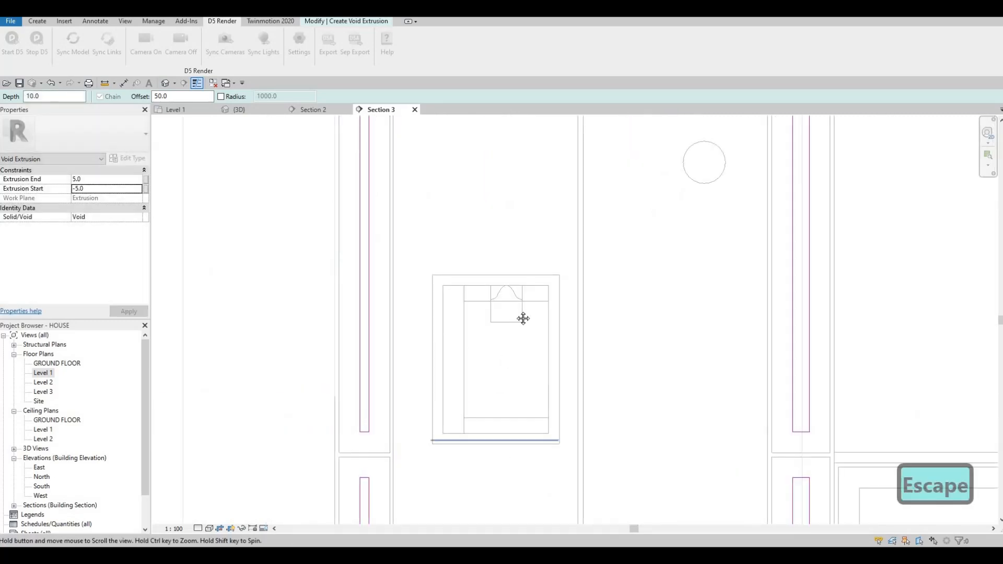
{"action": "middle_click_drag", "start_coordinate": [523, 319], "coordinate": [465, 271]}
{"action": "scroll", "coordinate": [465, 272], "scroll_direction": "down", "scroll_amount": 2}
{"action": "middle_click_drag", "start_coordinate": [489, 395], "coordinate": [500, 299]}
{"action": "middle_click_drag", "start_coordinate": [503, 414], "coordinate": [508, 401]}
{"action": "key", "text": "Escape"}
{"action": "key", "text": "Escape"}
{"action": "key", "text": "Escape"}
{"action": "key", "text": "a"}
{"action": "key", "text": "l"}
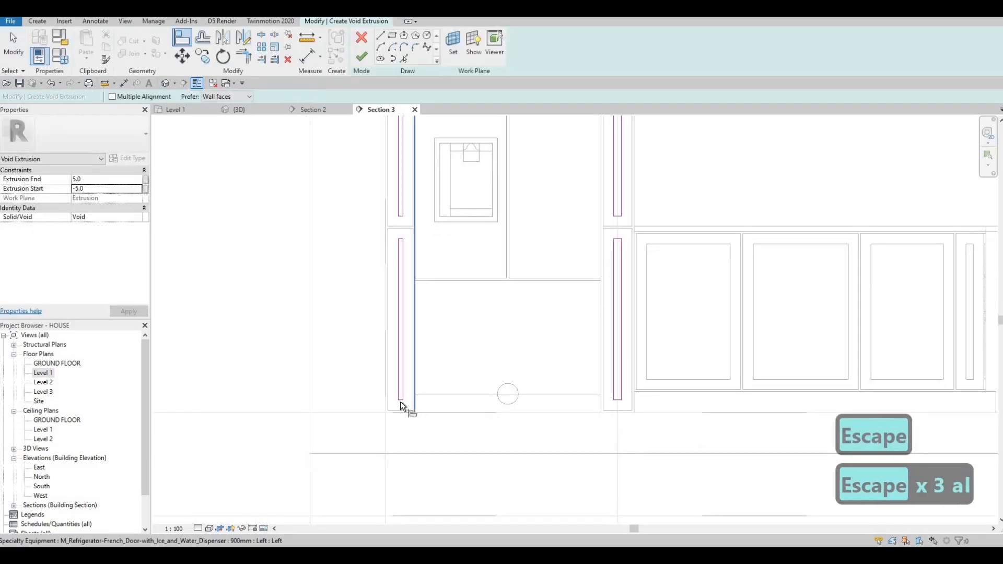
{"action": "left_click", "coordinate": [401, 401]}
{"action": "scroll", "coordinate": [403, 406], "scroll_direction": "up", "scroll_amount": 2}
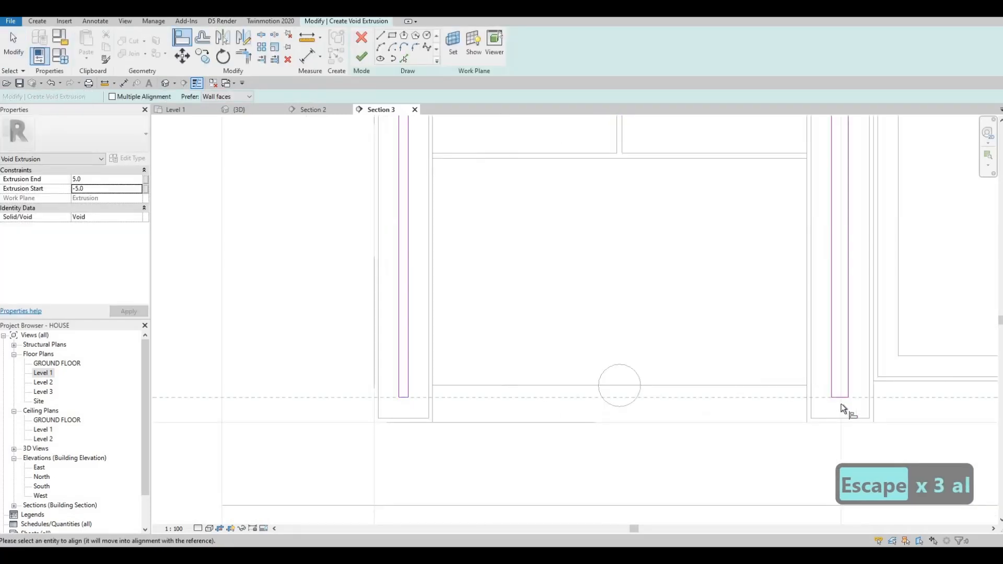
{"action": "scroll", "coordinate": [448, 342], "scroll_direction": "down", "scroll_amount": 3}
{"action": "middle_click_drag", "start_coordinate": [580, 191], "coordinate": [397, 284]}
{"action": "key", "text": "Escape"}
{"action": "key", "text": "Escape"}
Step: Finish the void extrusion sketch and complete the in-place model
{"action": "left_click", "coordinate": [362, 57]}
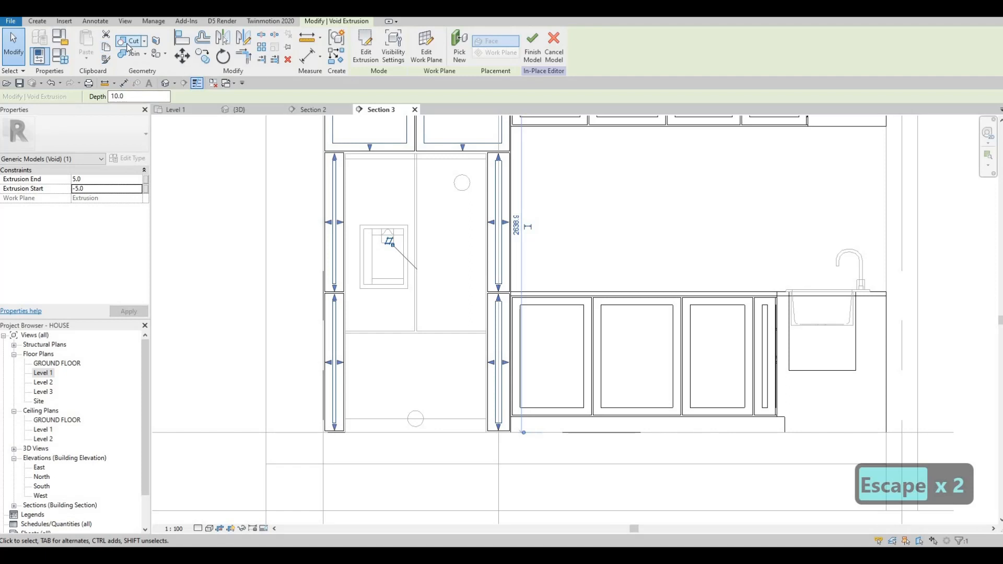
{"action": "left_click", "coordinate": [129, 44]}
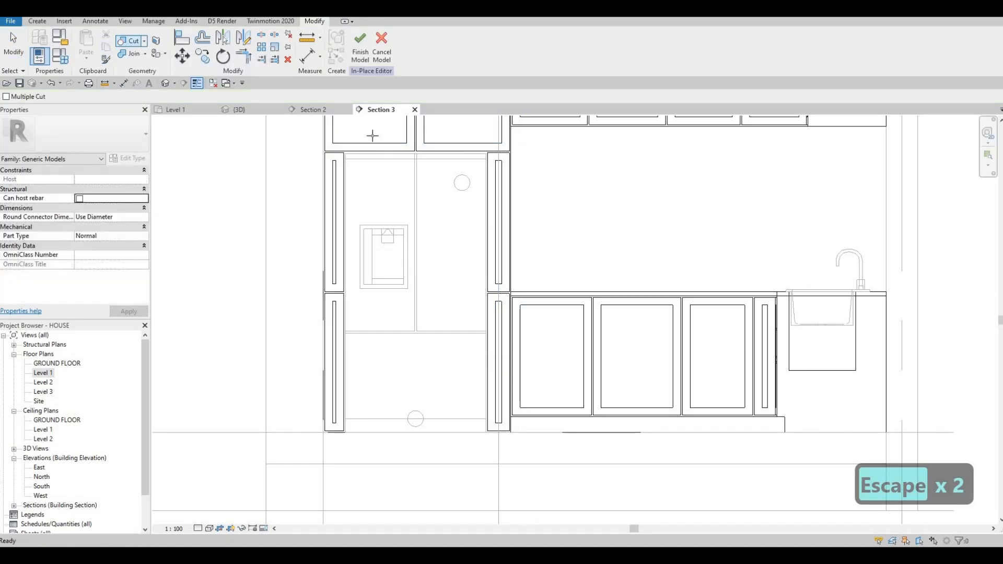
{"action": "left_click", "coordinate": [365, 54]}
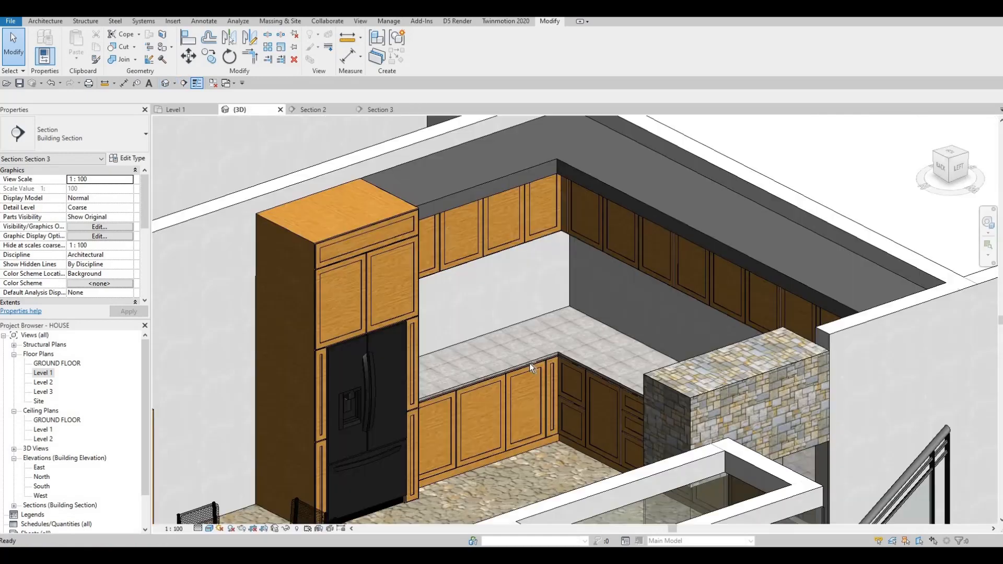
Step: Orbit and zoom around the 3D view to inspect the recessed cabinet panels
{"action": "key", "text": "Escape"}
{"action": "scroll", "coordinate": [471, 379], "scroll_direction": "down", "scroll_amount": 1}
{"action": "middle_click_drag", "start_coordinate": [415, 393], "coordinate": [449, 413], "text": "shift"}
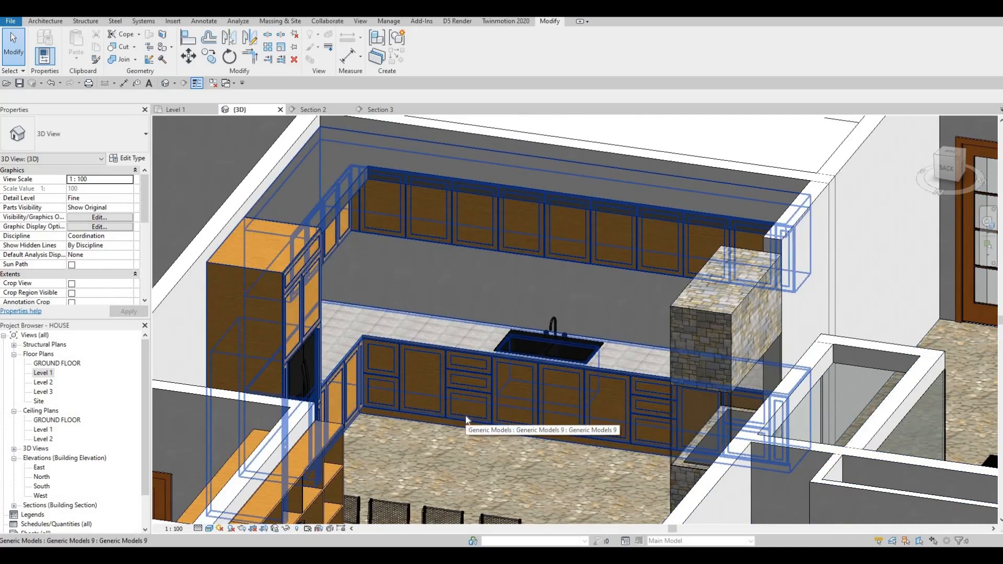
{"action": "key", "text": "F1"}
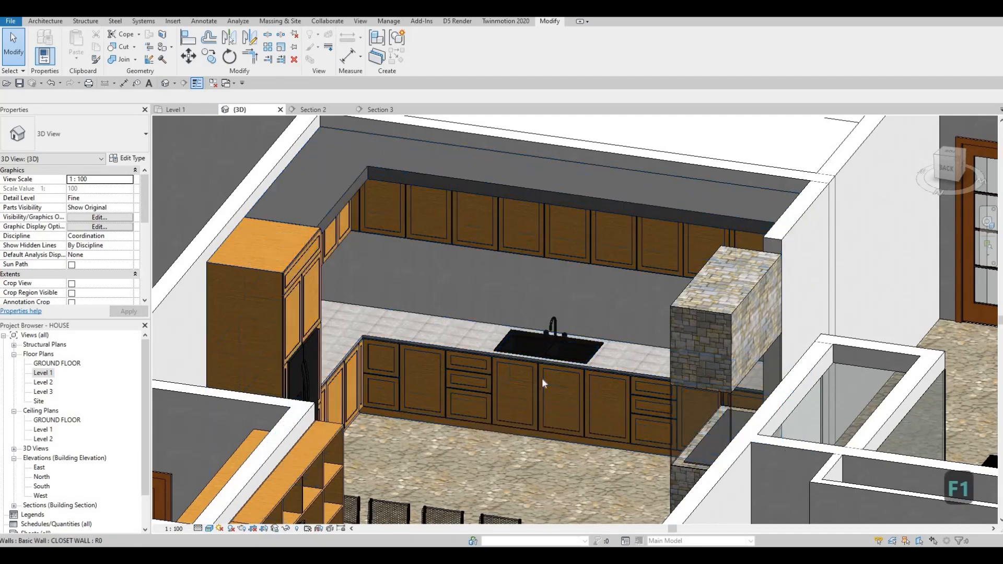
{"action": "scroll", "coordinate": [459, 400], "scroll_direction": "up", "scroll_amount": 4}
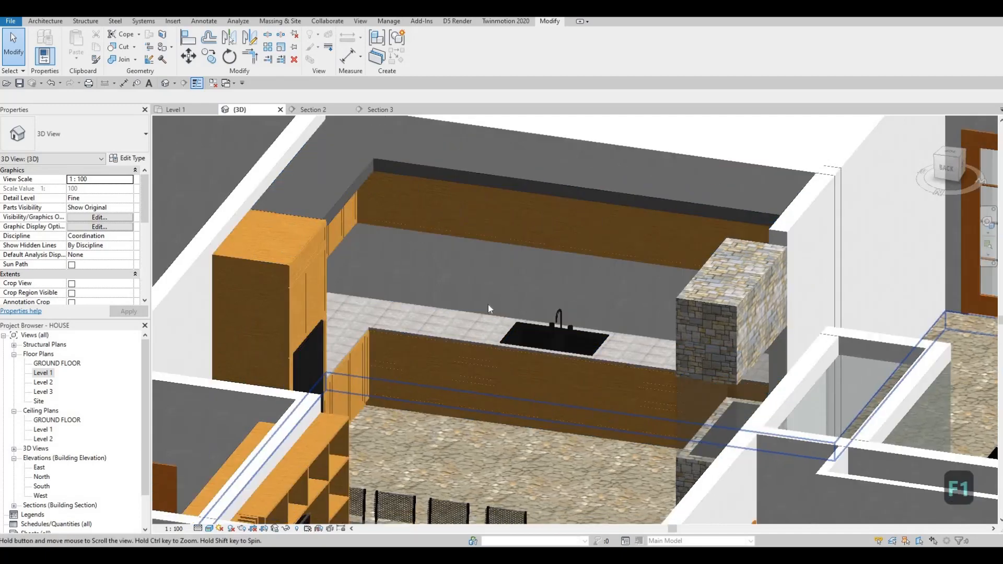
{"action": "scroll", "coordinate": [483, 434], "scroll_direction": "down", "scroll_amount": 3}
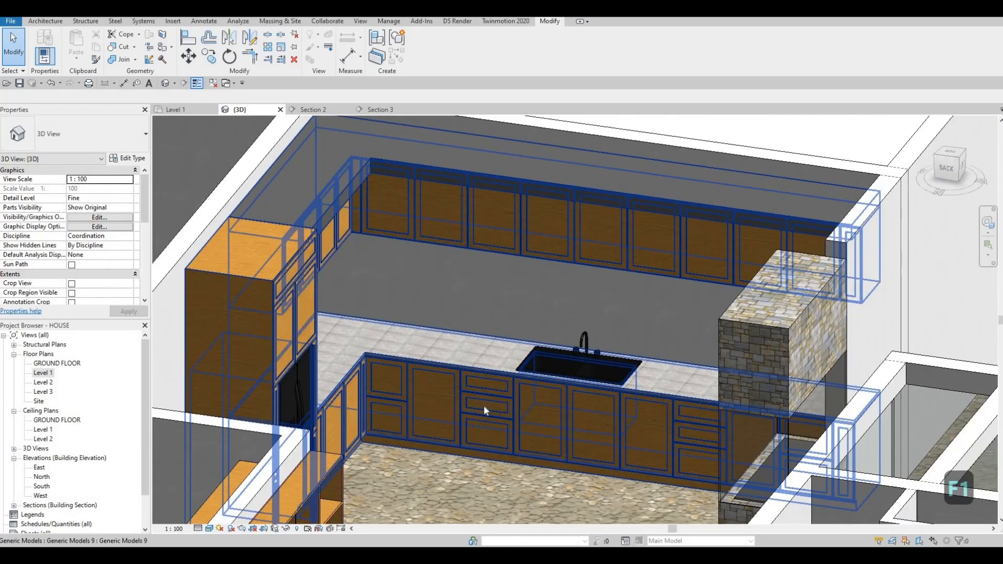
{"action": "middle_click_drag", "start_coordinate": [496, 460], "coordinate": [488, 414]}
{"action": "middle_click_drag", "start_coordinate": [627, 431], "coordinate": [594, 433], "text": "shift"}
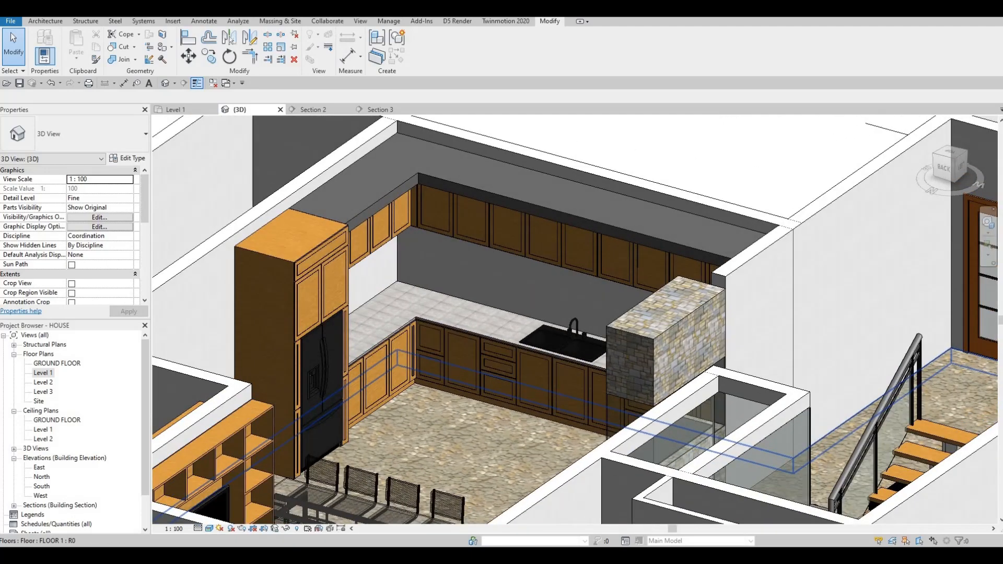
Step: Switch to Google Drive and download HANDLE.rfa from the All Extra Families folder to the Desktop
{"action": "left_click_drag", "start_coordinate": [1001, 366], "coordinate": [345, 19]}
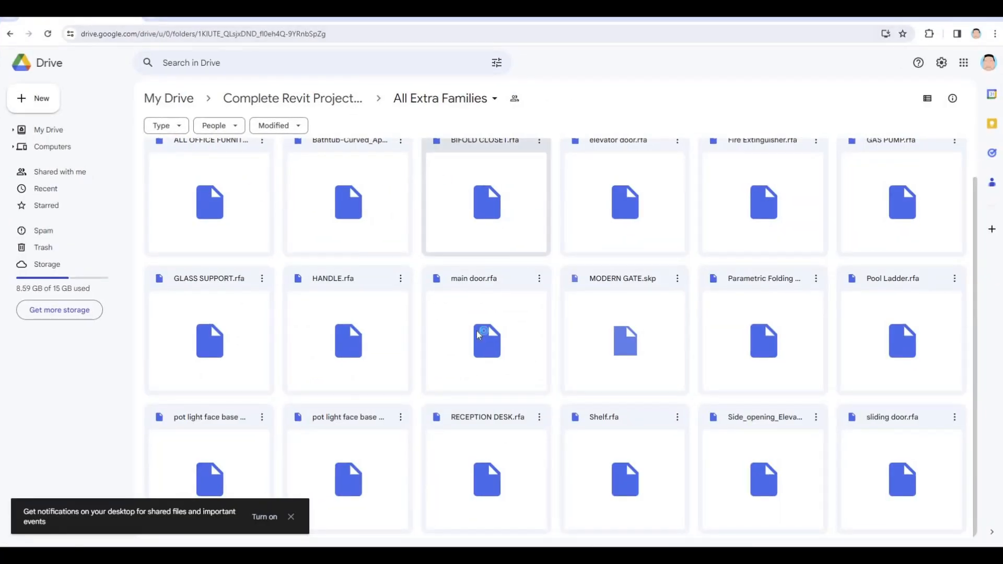
{"action": "scroll", "coordinate": [478, 332], "scroll_direction": "up", "scroll_amount": 2}
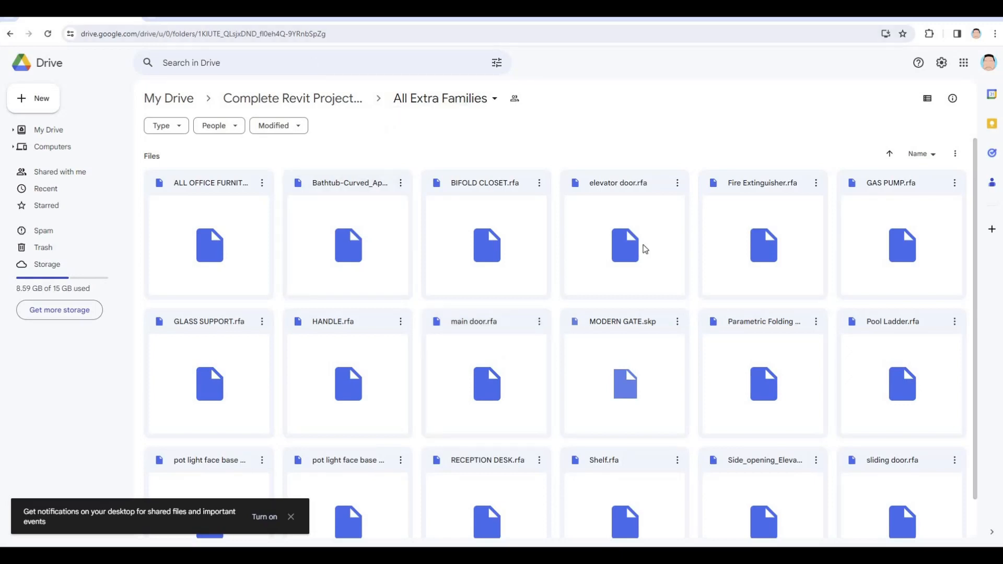
{"action": "scroll", "coordinate": [603, 421], "scroll_direction": "down", "scroll_amount": 1}
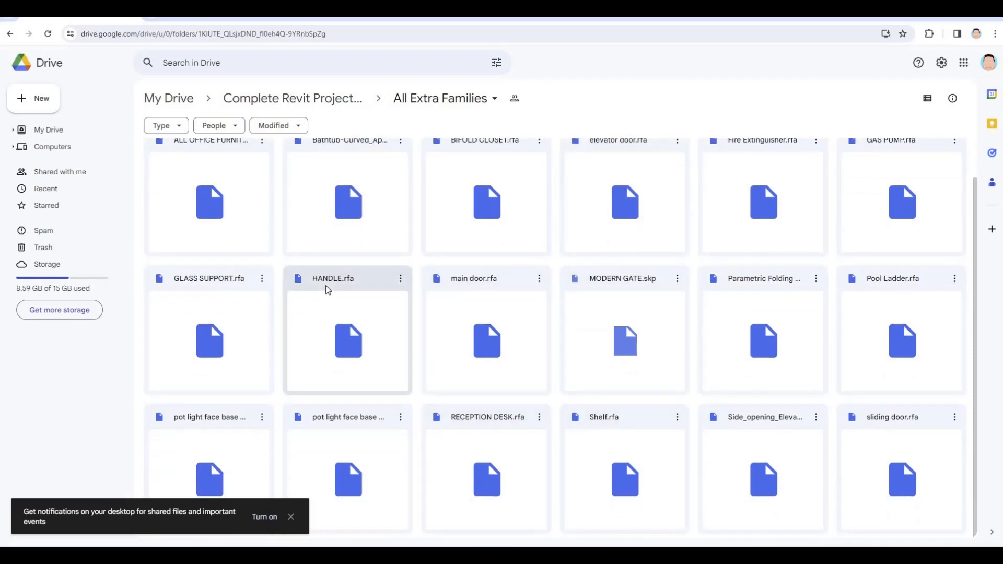
{"action": "left_click", "coordinate": [400, 280]}
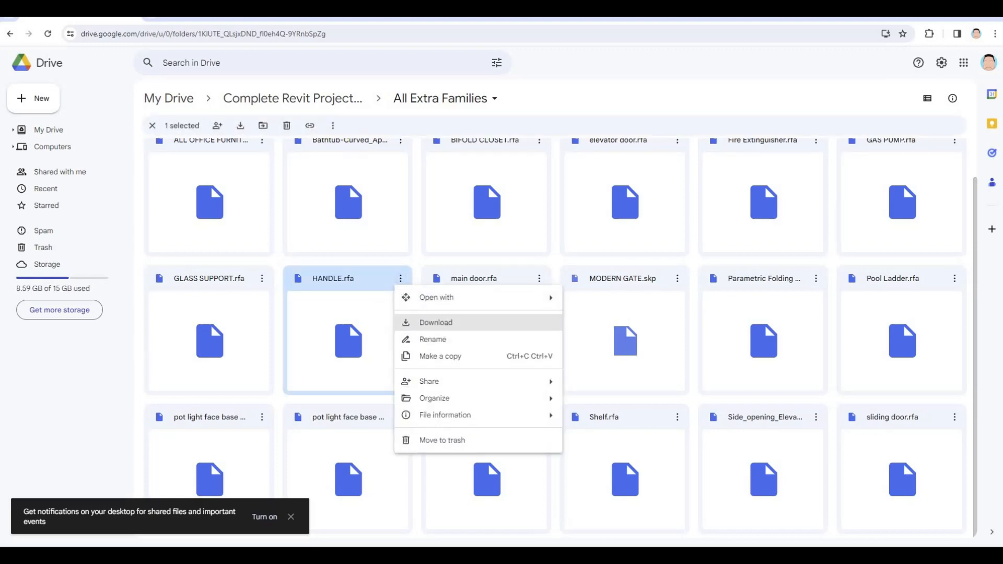
{"action": "left_click", "coordinate": [429, 323]}
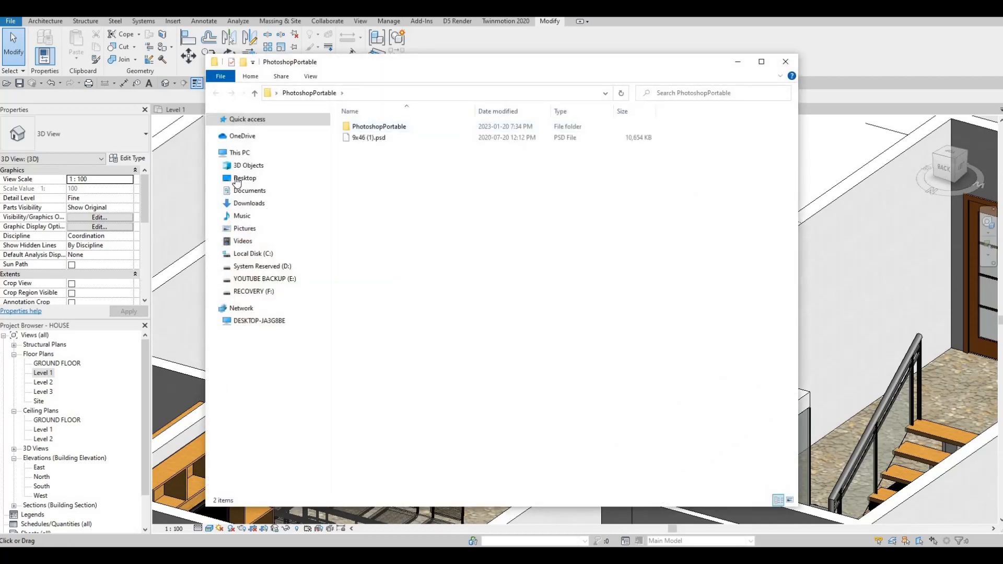
{"action": "left_click", "coordinate": [241, 177]}
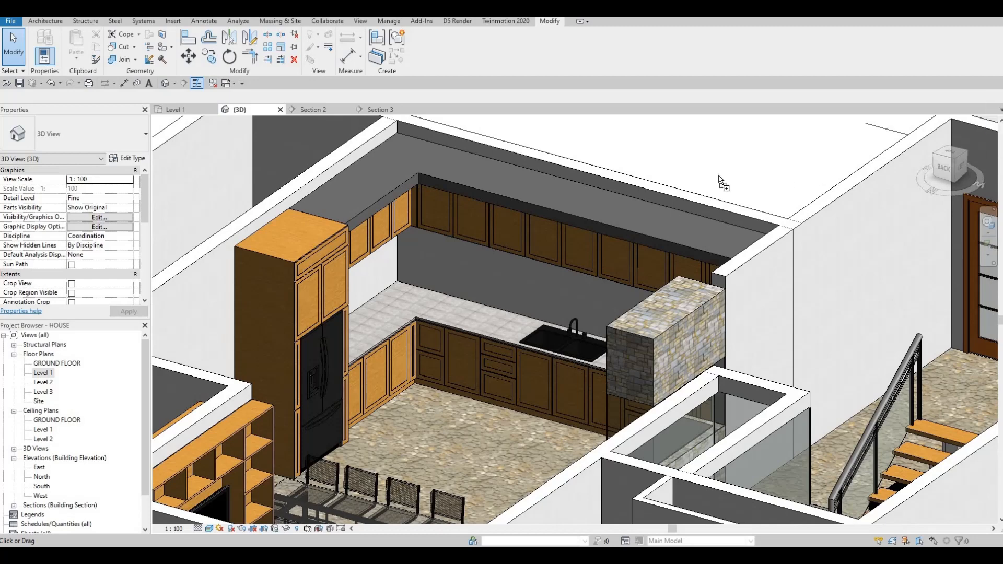
Step: Place the HANDLE component on the face of an upper cabinet door near its lower corner
{"action": "key", "text": "c"}
{"action": "key", "text": "m"}
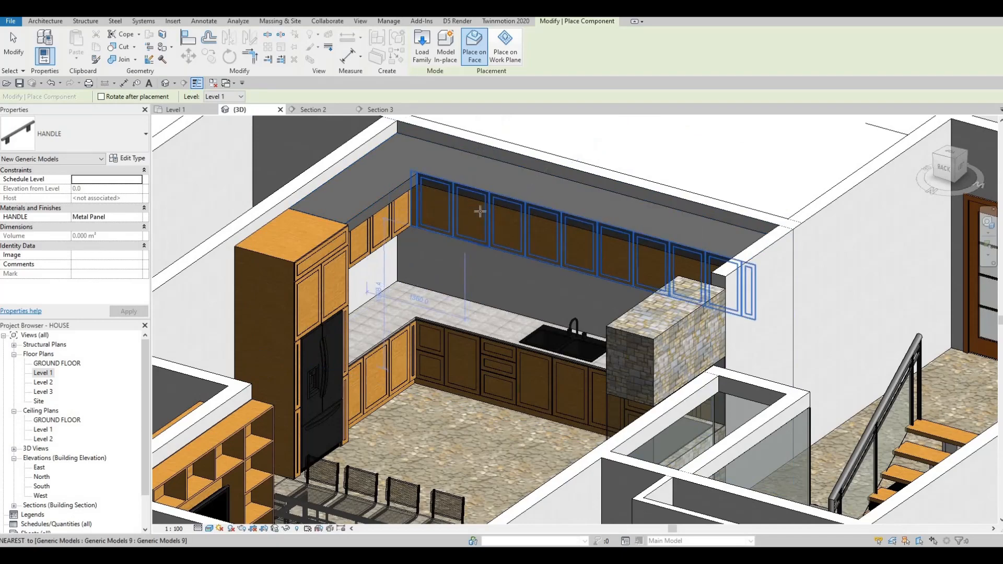
{"action": "scroll", "coordinate": [444, 224], "scroll_direction": "up", "scroll_amount": 8}
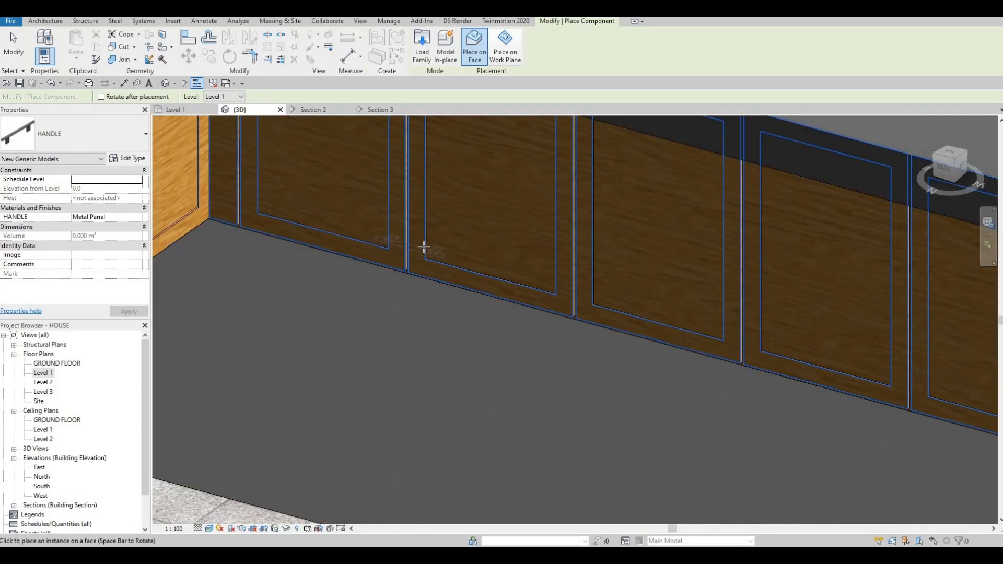
{"action": "scroll", "coordinate": [388, 249], "scroll_direction": "up", "scroll_amount": 4}
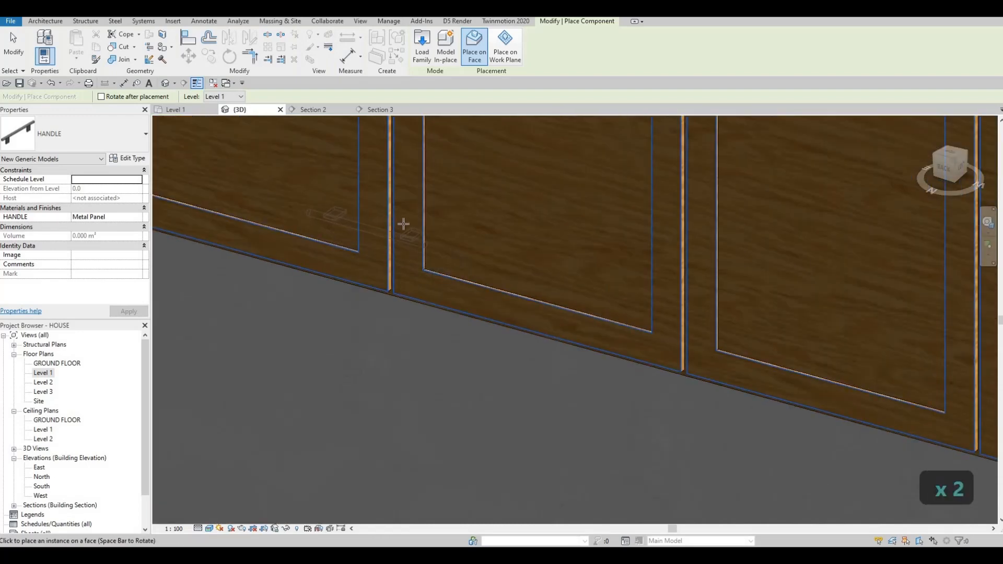
{"action": "scroll", "coordinate": [482, 244], "scroll_direction": "down", "scroll_amount": 5}
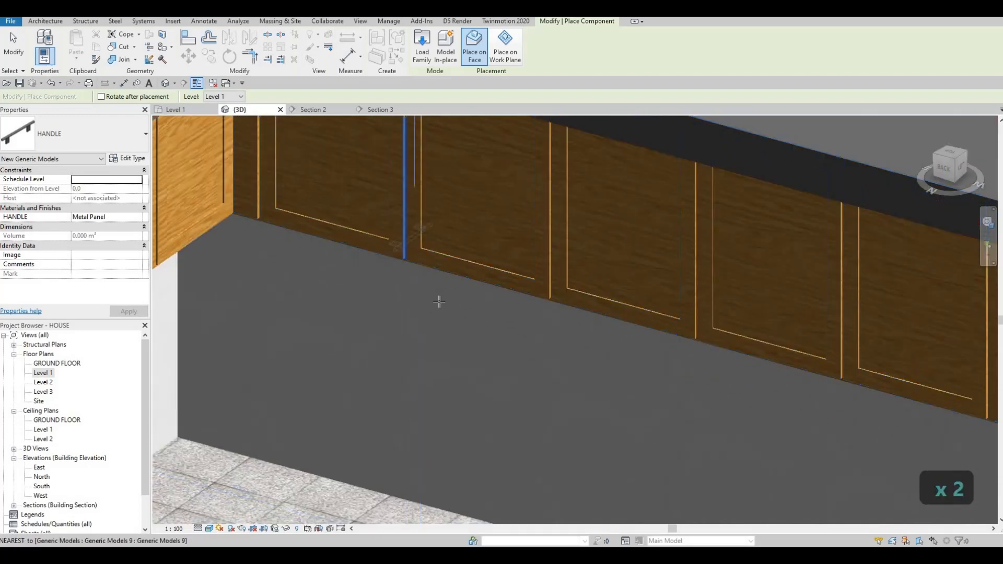
{"action": "scroll", "coordinate": [439, 299], "scroll_direction": "up", "scroll_amount": 3}
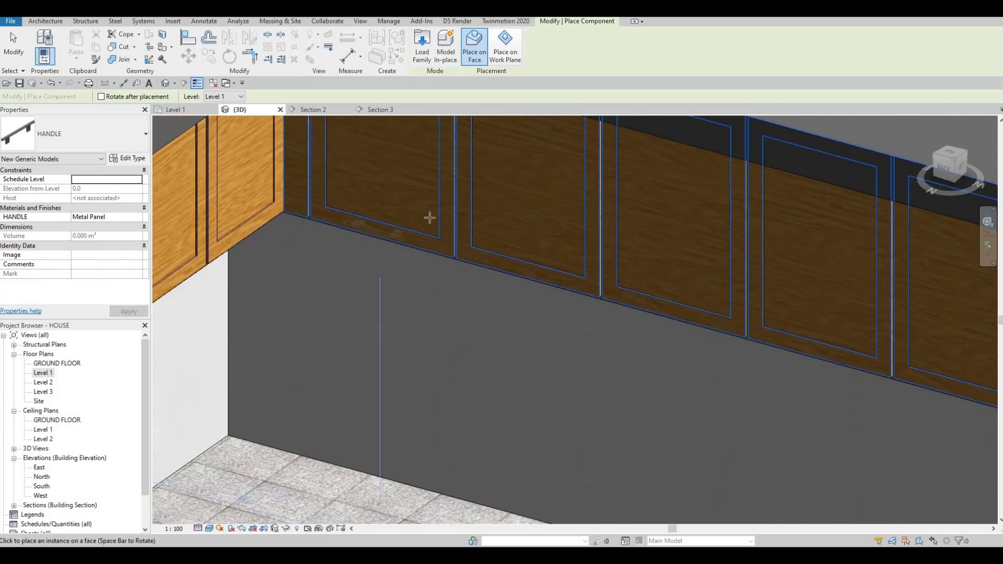
{"action": "middle_click_drag", "start_coordinate": [294, 228], "coordinate": [417, 204]}
{"action": "scroll", "coordinate": [417, 204], "scroll_direction": "down", "scroll_amount": 2}
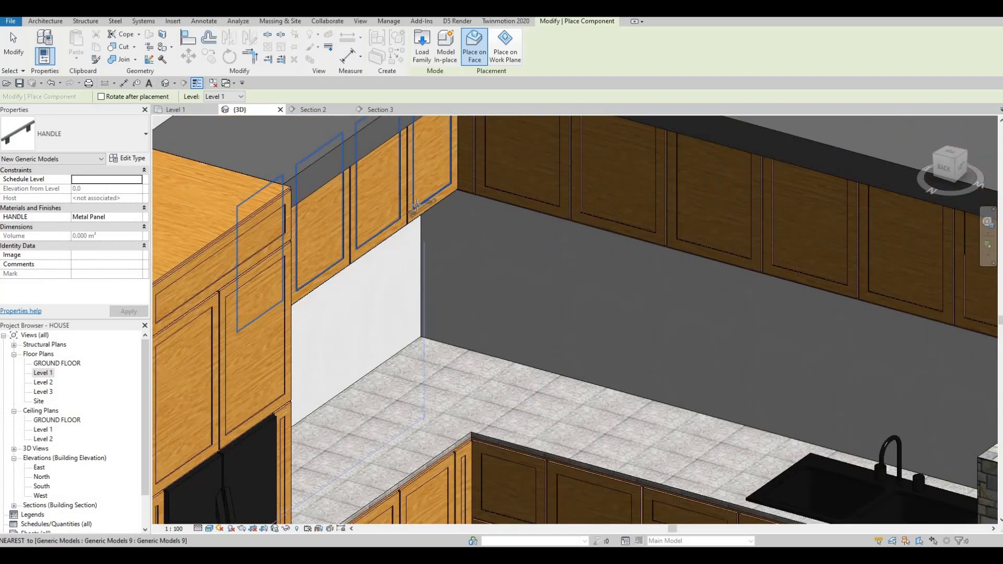
{"action": "scroll", "coordinate": [412, 208], "scroll_direction": "up", "scroll_amount": 2}
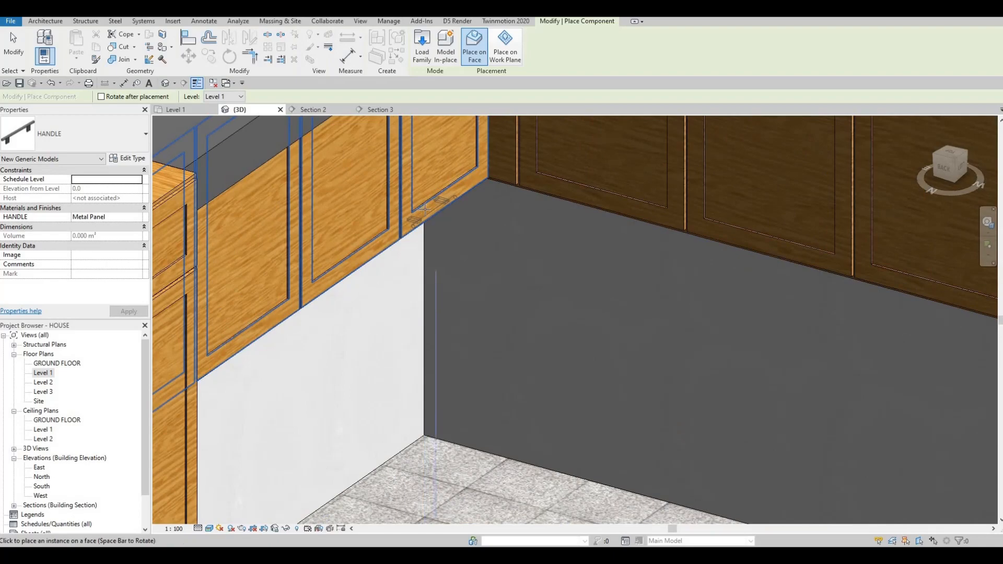
{"action": "left_click", "coordinate": [434, 212]}
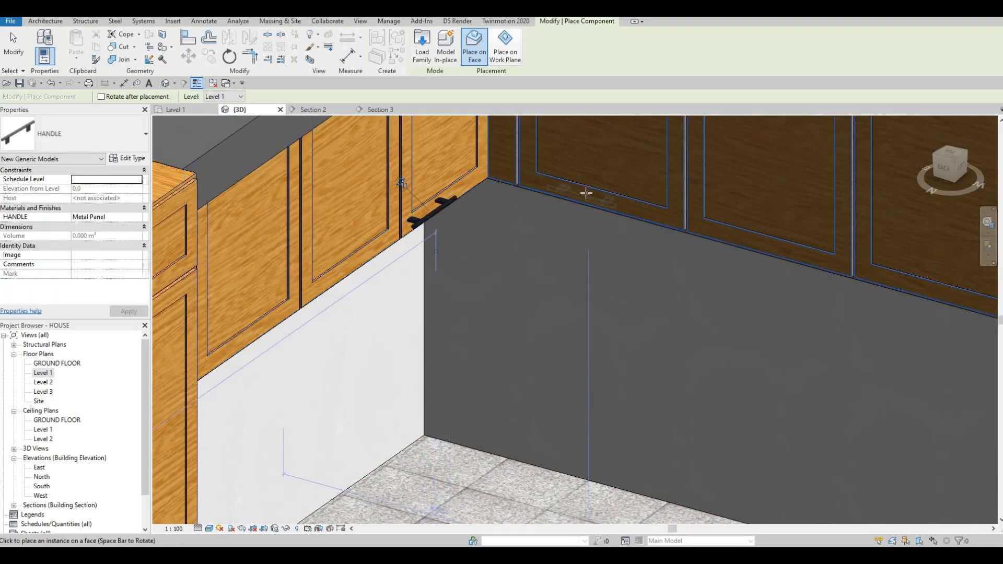
Step: Place another HANDLE on the tall cabinet door above the fridge
{"action": "scroll", "coordinate": [560, 212], "scroll_direction": "down", "scroll_amount": 3}
{"action": "scroll", "coordinate": [607, 350], "scroll_direction": "up", "scroll_amount": 4}
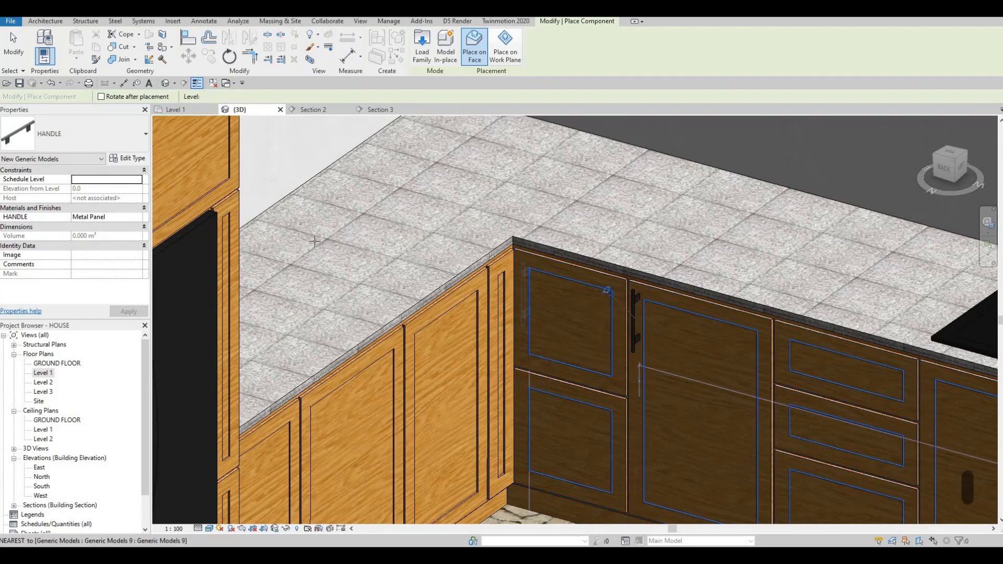
{"action": "scroll", "coordinate": [334, 245], "scroll_direction": "down", "scroll_amount": 3}
{"action": "scroll", "coordinate": [298, 241], "scroll_direction": "up", "scroll_amount": 1}
{"action": "scroll", "coordinate": [298, 241], "scroll_direction": "up", "scroll_amount": 3}
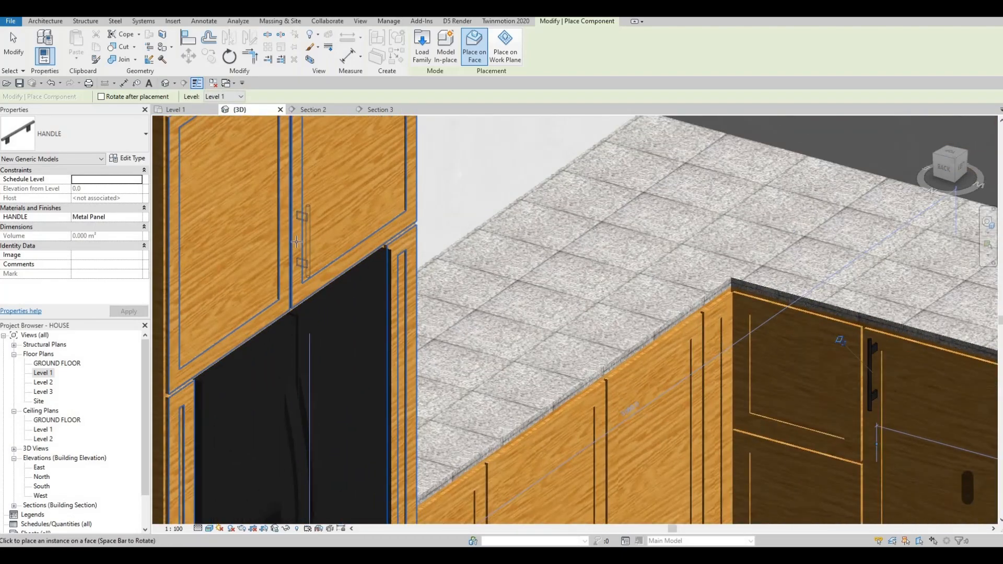
{"action": "left_click", "coordinate": [298, 242]}
Step: Place a HANDLE on the base cabinet door beside the fridge corner
{"action": "scroll", "coordinate": [299, 242], "scroll_direction": "down", "scroll_amount": 3}
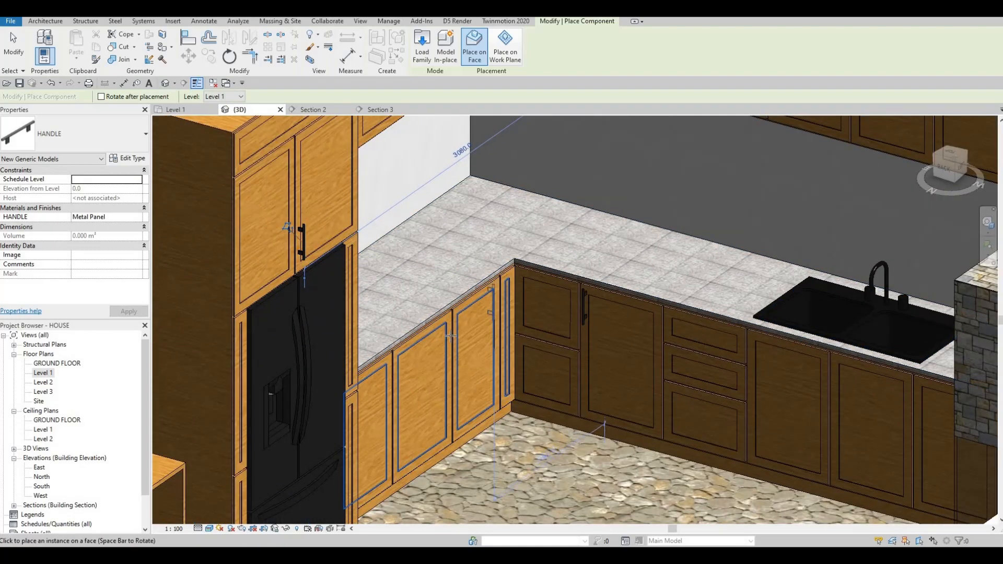
{"action": "scroll", "coordinate": [442, 347], "scroll_direction": "up", "scroll_amount": 5}
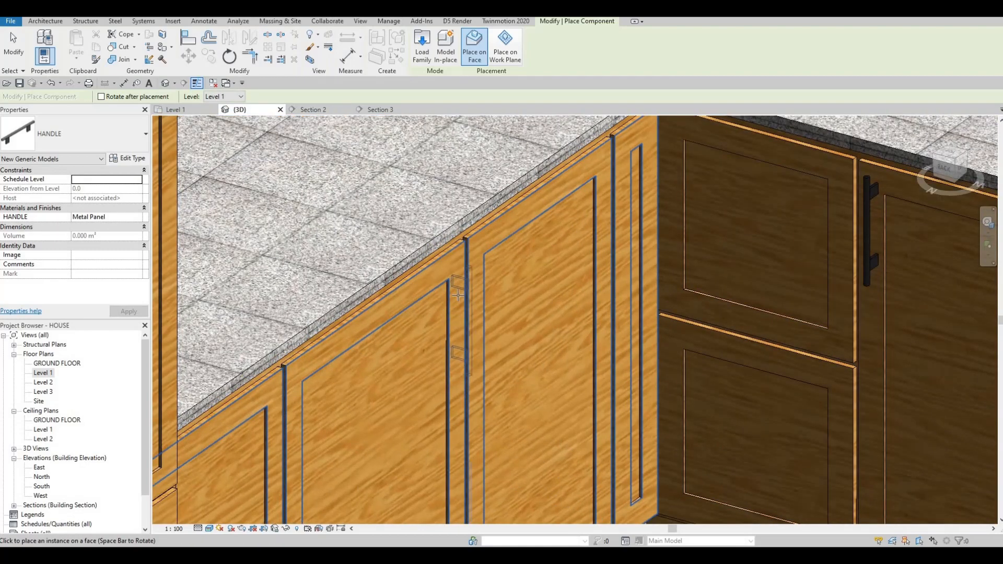
{"action": "left_click", "coordinate": [513, 301]}
{"action": "scroll", "coordinate": [510, 306], "scroll_direction": "down", "scroll_amount": 3}
{"action": "scroll", "coordinate": [589, 300], "scroll_direction": "down", "scroll_amount": 3}
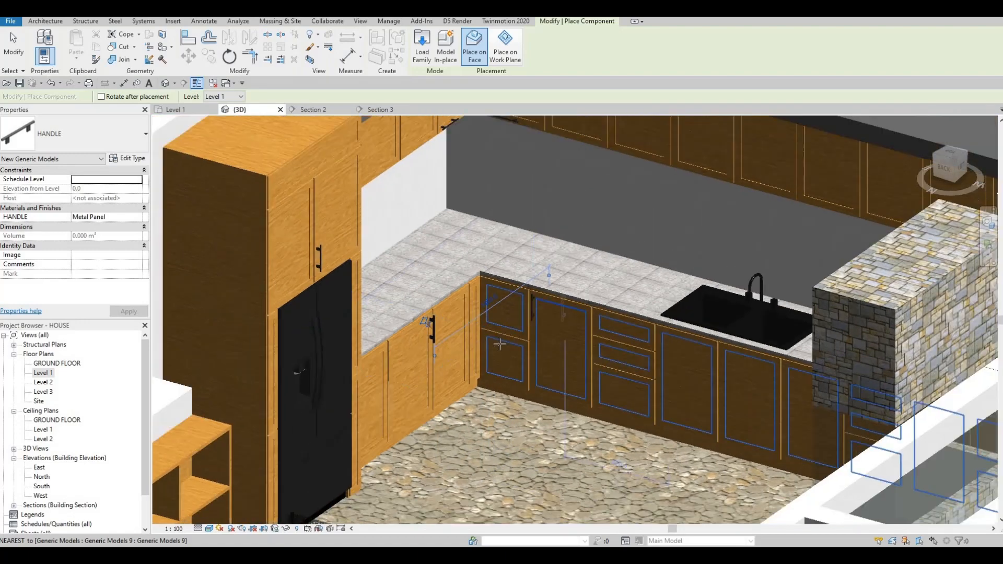
Step: Place a HANDLE horizontally along the top edge of the corner base cabinet door, then exit placement
{"action": "scroll", "coordinate": [501, 220], "scroll_direction": "up", "scroll_amount": 5}
{"action": "scroll", "coordinate": [502, 220], "scroll_direction": "up", "scroll_amount": 3}
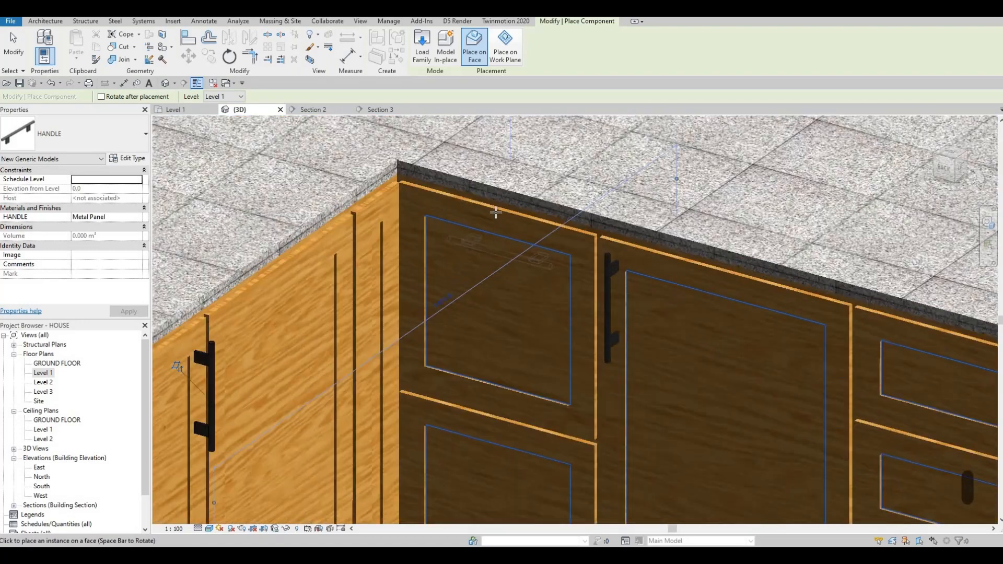
{"action": "left_click", "coordinate": [501, 215]}
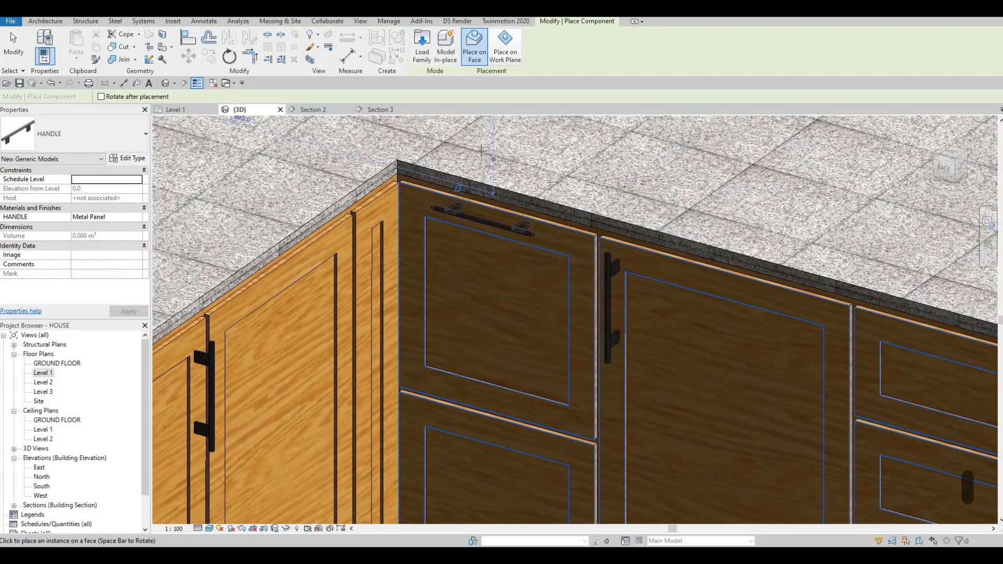
{"action": "scroll", "coordinate": [437, 176], "scroll_direction": "down", "scroll_amount": 2}
{"action": "scroll", "coordinate": [549, 319], "scroll_direction": "down", "scroll_amount": 4}
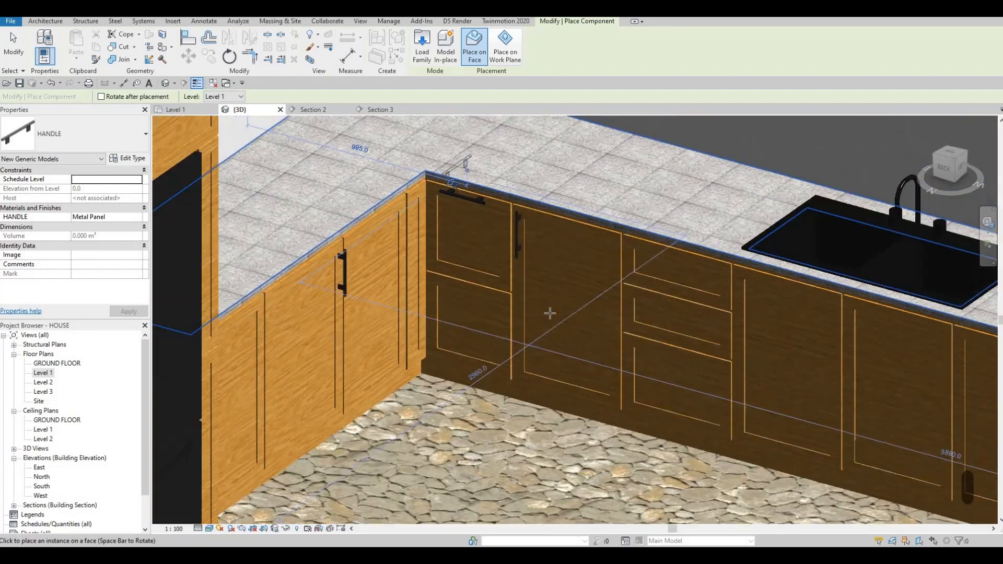
{"action": "middle_click_drag", "start_coordinate": [414, 133], "coordinate": [353, 131]}
{"action": "key", "text": "Escape"}
{"action": "key", "text": "Escape"}
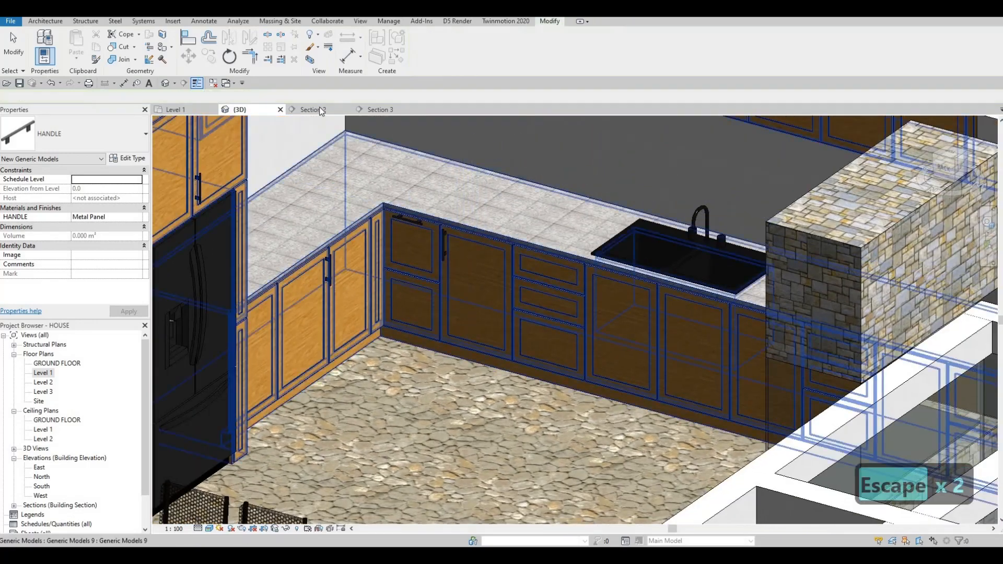
Step: Open Section 2 and move the corner door's top handle up to the door's upper edge
{"action": "left_click", "coordinate": [313, 109]}
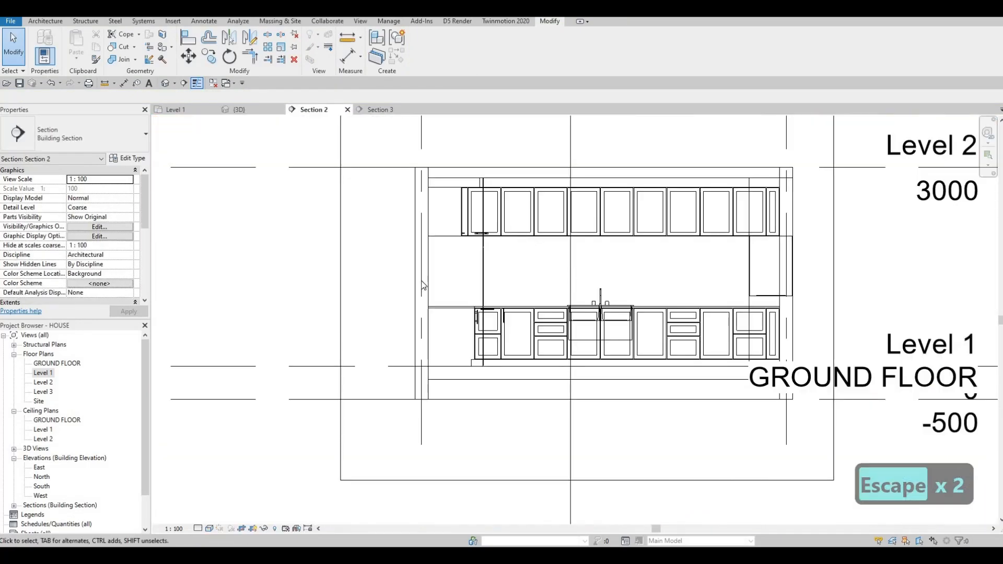
{"action": "scroll", "coordinate": [490, 246], "scroll_direction": "up", "scroll_amount": 8}
{"action": "key", "text": "Escape"}
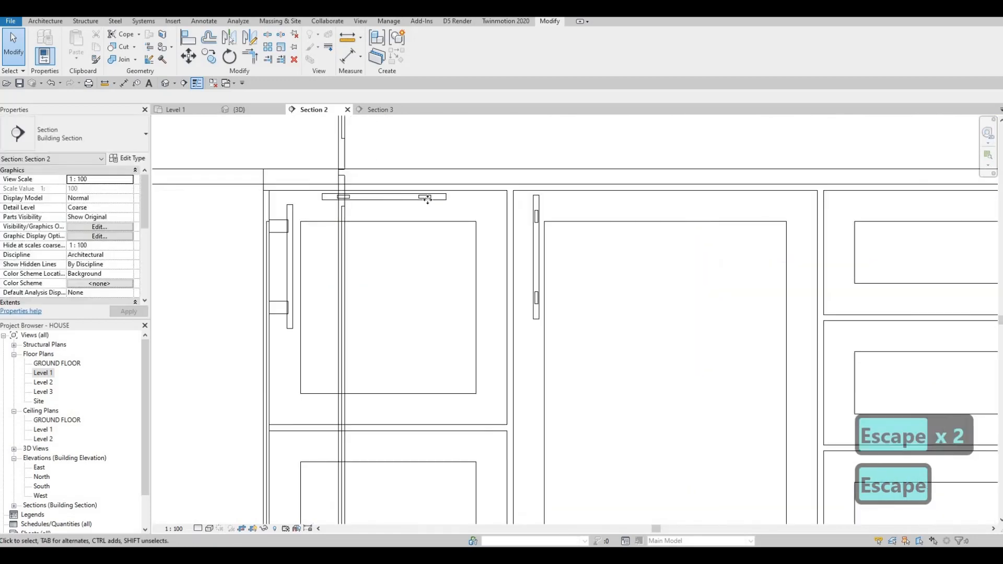
{"action": "left_click", "coordinate": [413, 199]}
{"action": "left_click_drag", "start_coordinate": [413, 199], "coordinate": [414, 209]}
{"action": "key", "text": "m"}
{"action": "key", "text": "v"}
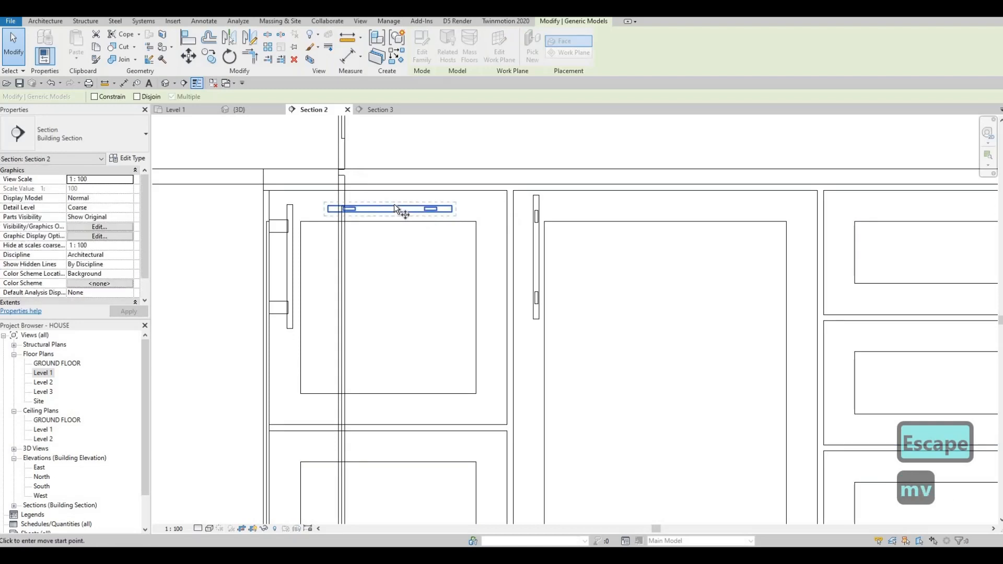
{"action": "left_click", "coordinate": [391, 205]}
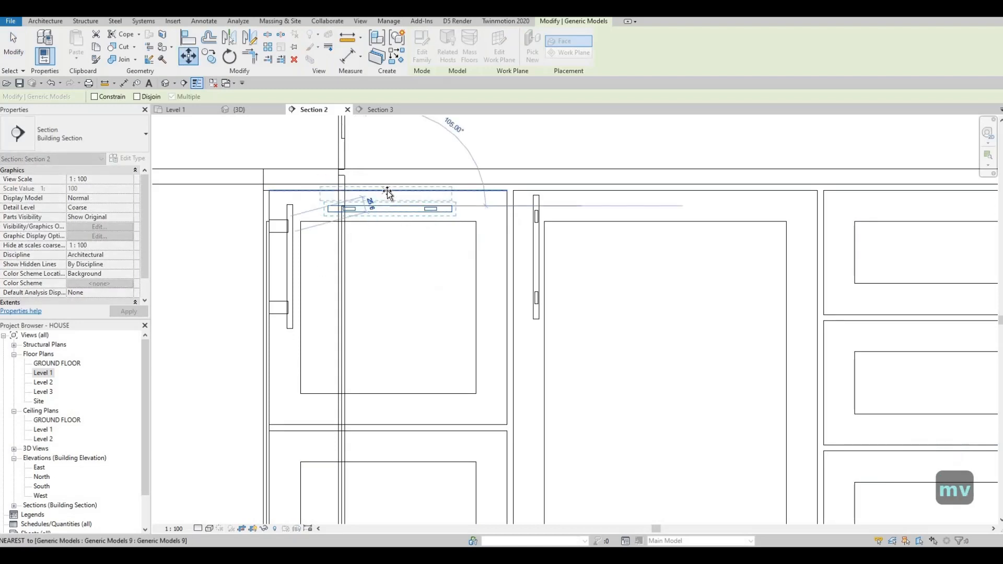
{"action": "left_click", "coordinate": [387, 190]}
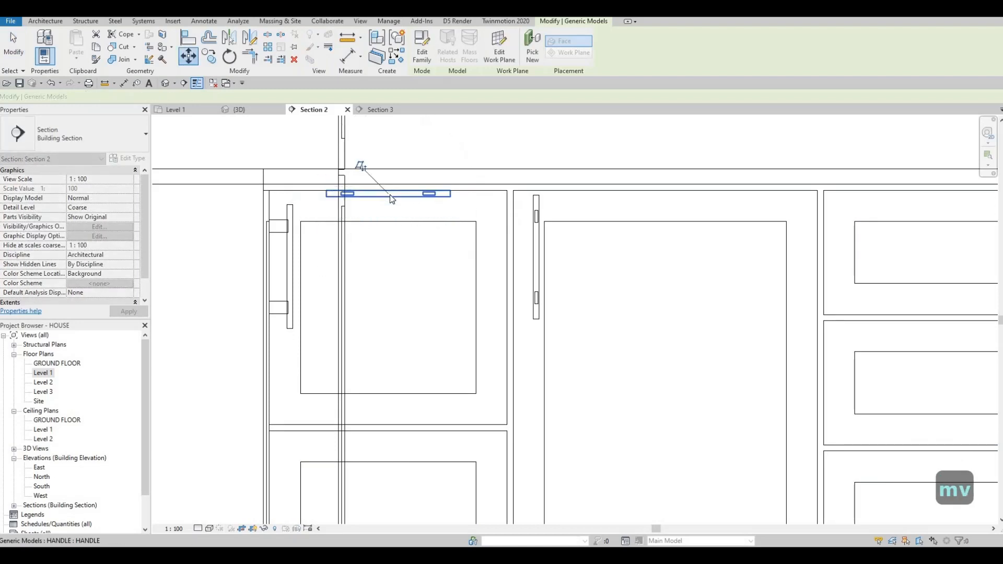
Step: Move the handle slightly back down so it sits just inside the door's top edge
{"action": "scroll", "coordinate": [390, 194], "scroll_direction": "up", "scroll_amount": 2}
{"action": "key", "text": "Escape"}
{"action": "key", "text": "Escape"}
{"action": "left_click", "coordinate": [390, 195]}
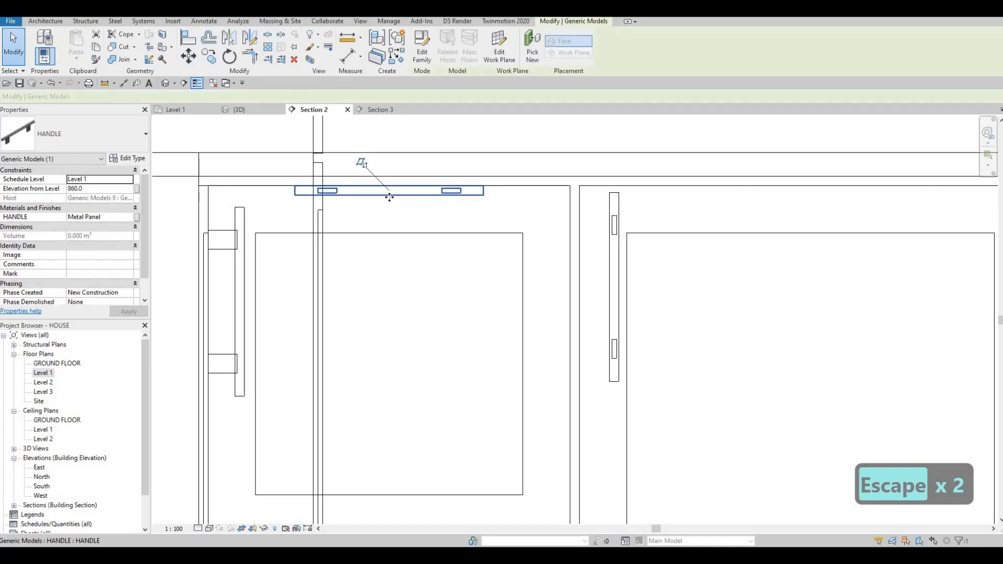
{"action": "key", "text": "m"}
{"action": "key", "text": "v"}
{"action": "left_click", "coordinate": [390, 196]}
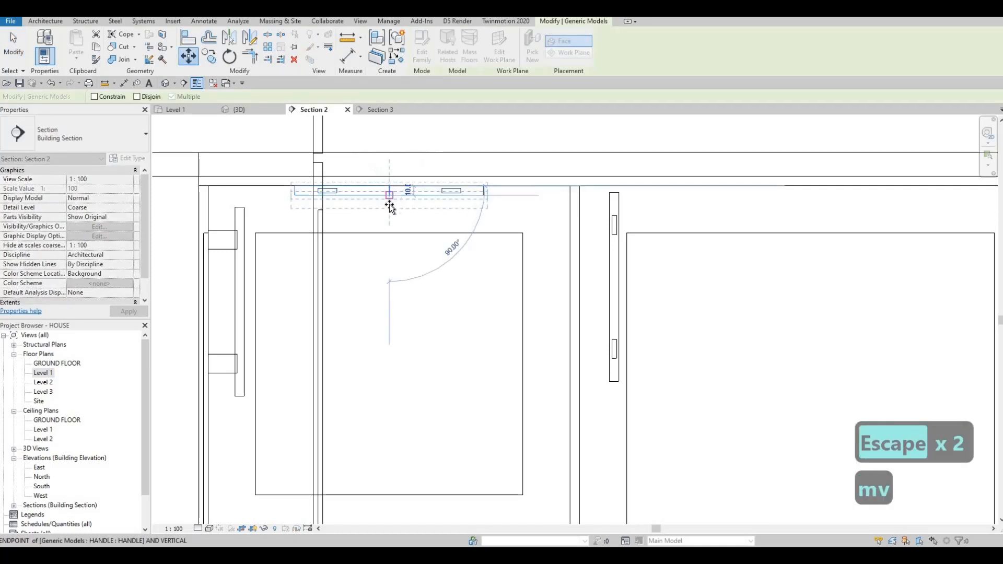
{"action": "left_click", "coordinate": [390, 209]}
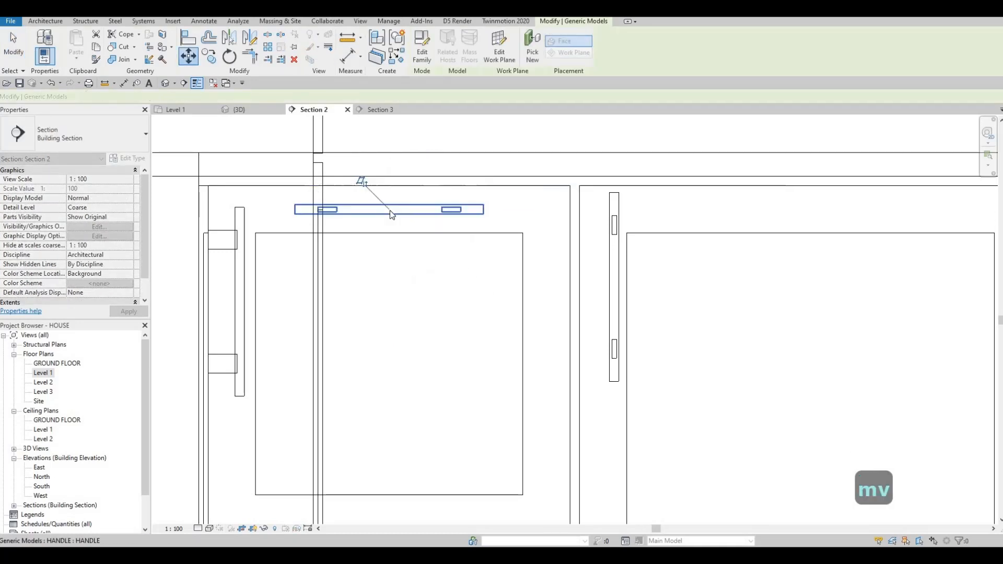
Step: Copy the handle, with multiple copies enabled, onto the lower door of the corner base cabinet
{"action": "scroll", "coordinate": [389, 210], "scroll_direction": "down", "scroll_amount": 2}
{"action": "middle_click_drag", "start_coordinate": [413, 189], "coordinate": [419, 184]}
{"action": "key", "text": "Escape"}
{"action": "key", "text": "Escape"}
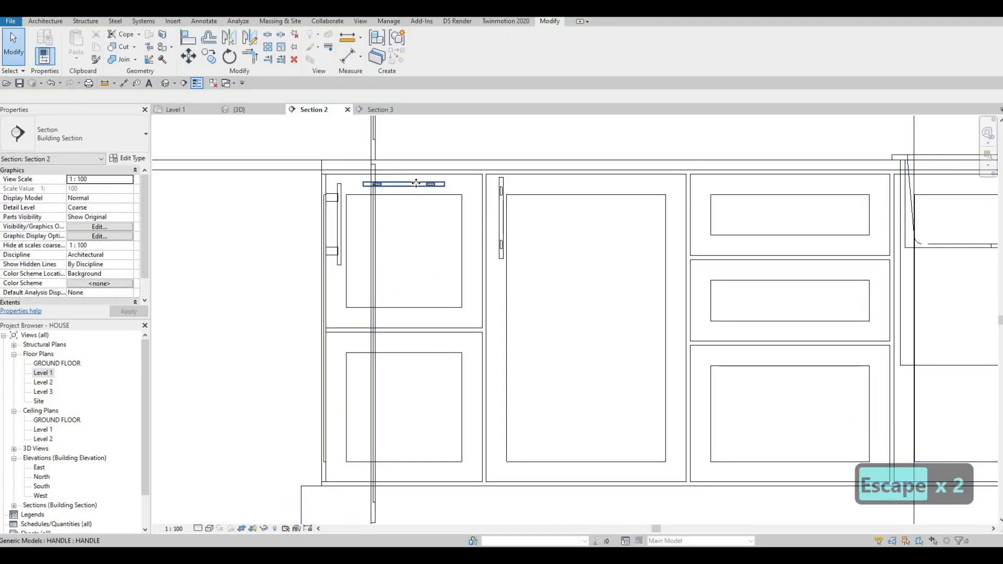
{"action": "left_click", "coordinate": [416, 183]}
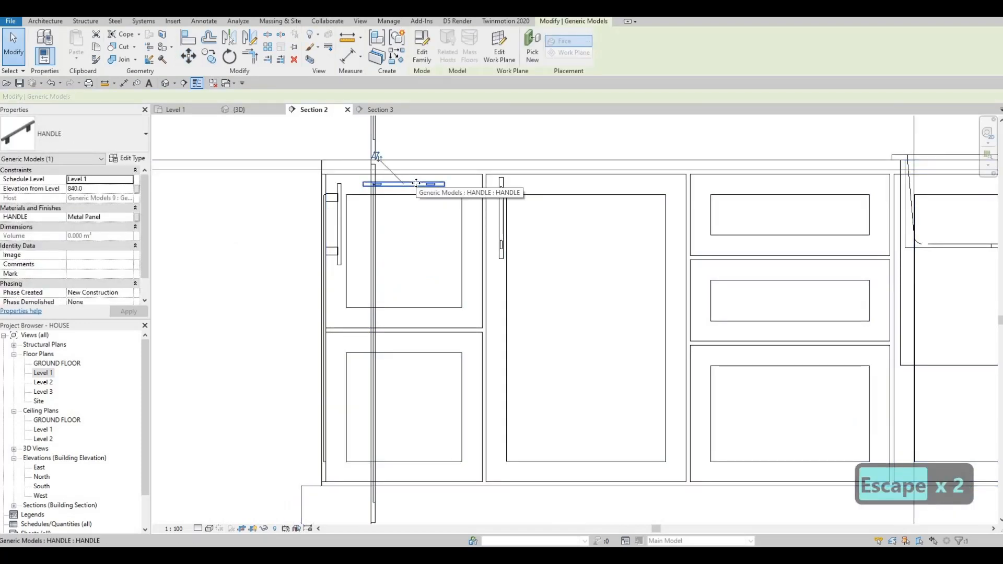
{"action": "key", "text": "c"}
{"action": "key", "text": "o"}
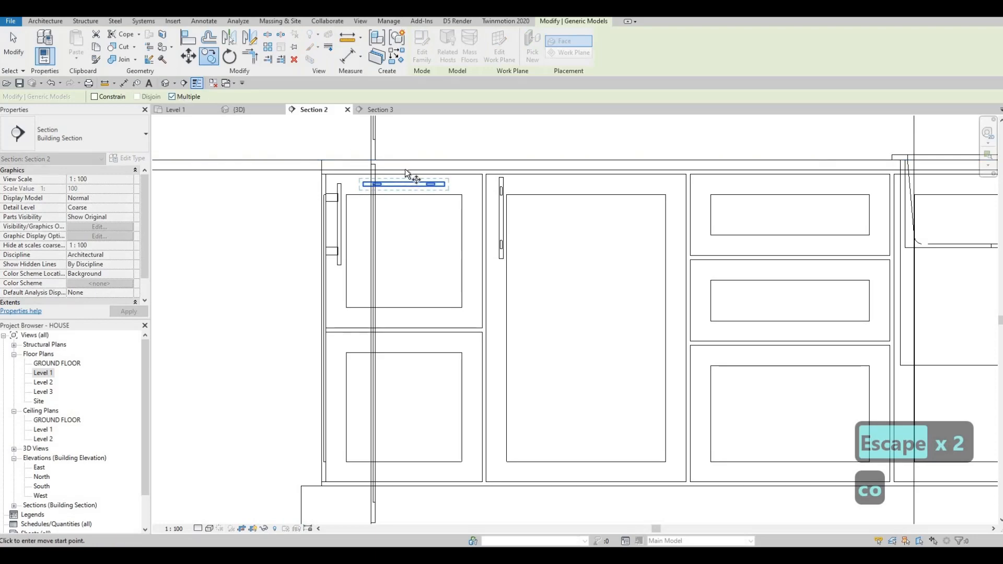
{"action": "left_click", "coordinate": [404, 177]}
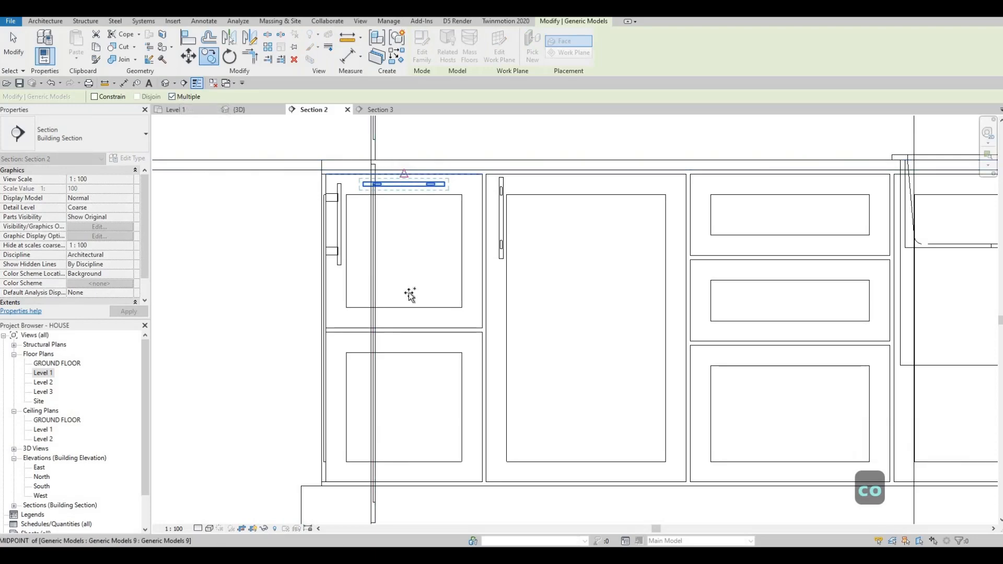
{"action": "left_click", "coordinate": [405, 334]}
Step: Continue copying the handle onto the three drawers of the cabinet left of the sink
{"action": "scroll", "coordinate": [663, 273], "scroll_direction": "down", "scroll_amount": 2}
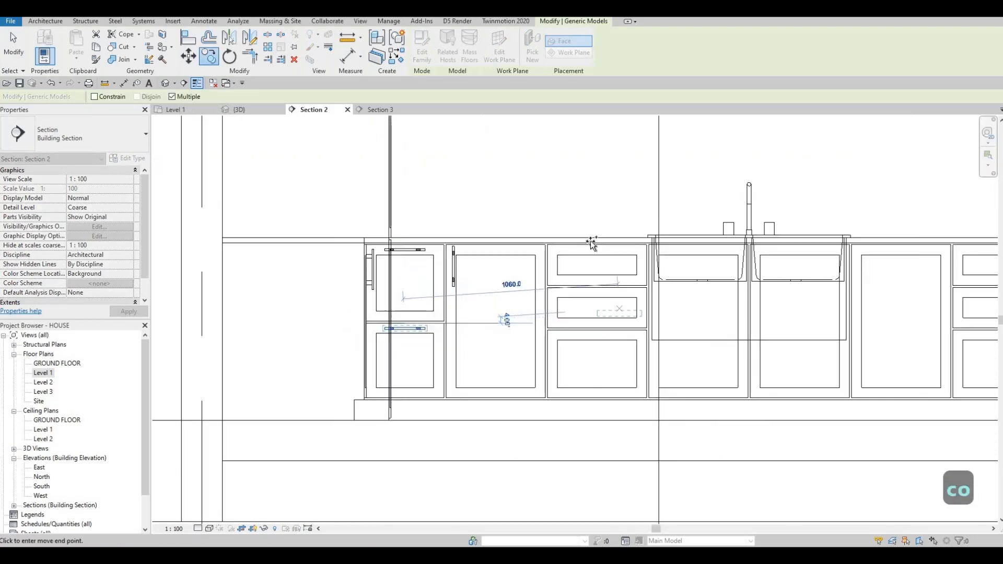
{"action": "scroll", "coordinate": [591, 240], "scroll_direction": "up", "scroll_amount": 3}
{"action": "left_click", "coordinate": [566, 241]}
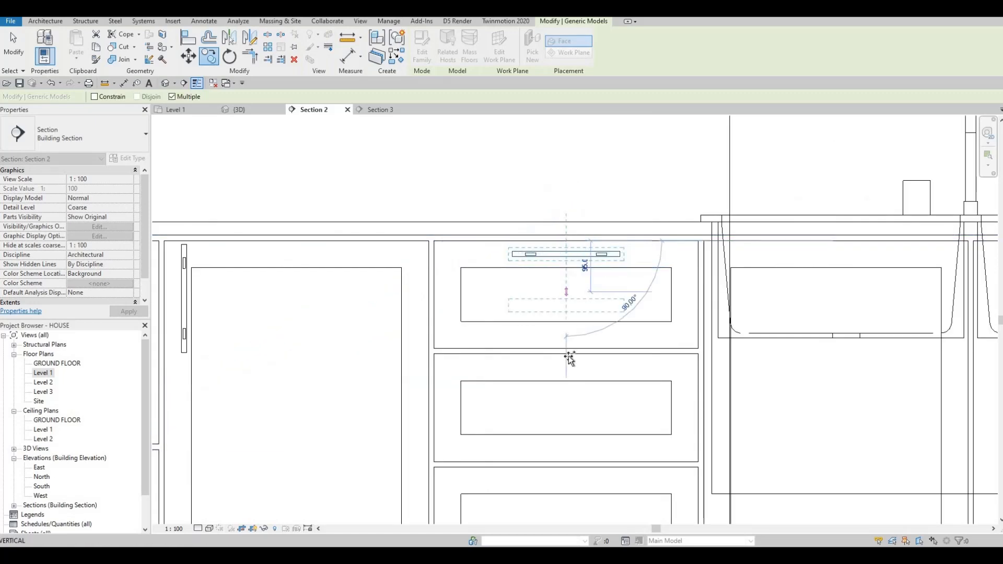
{"action": "left_click", "coordinate": [566, 354]}
{"action": "middle_click_drag", "start_coordinate": [565, 369], "coordinate": [555, 266]}
{"action": "scroll", "coordinate": [556, 361], "scroll_direction": "up", "scroll_amount": 1}
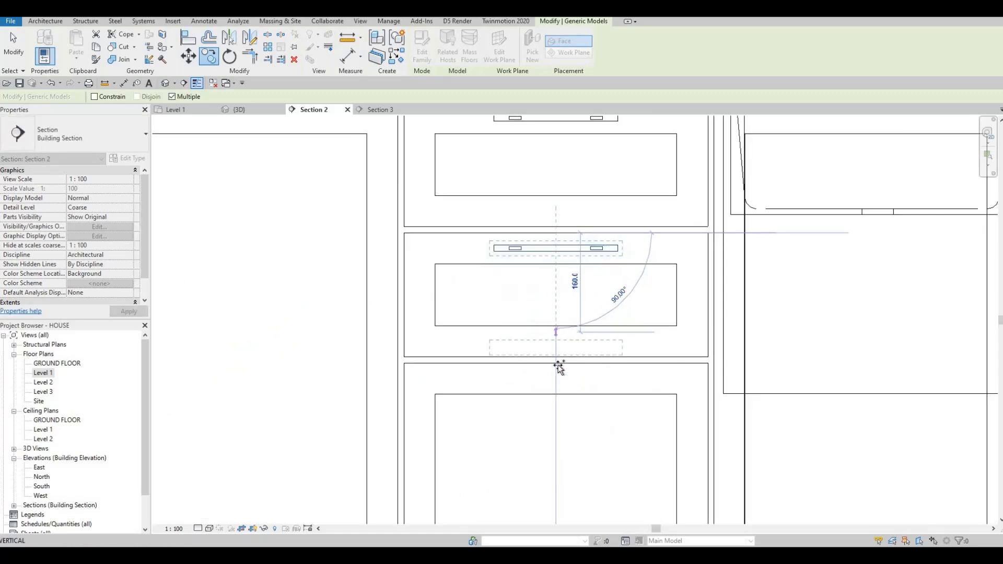
{"action": "left_click", "coordinate": [556, 363]}
Step: Copy the handle onto the drawers of the cabinet to the right of the sink
{"action": "scroll", "coordinate": [506, 278], "scroll_direction": "down", "scroll_amount": 6}
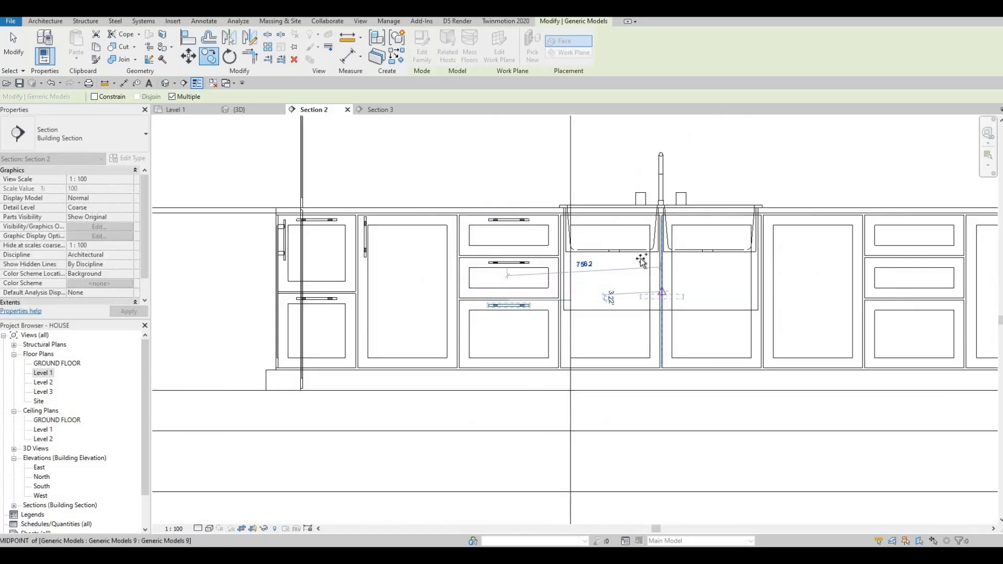
{"action": "middle_click_drag", "start_coordinate": [779, 264], "coordinate": [517, 239]}
{"action": "scroll", "coordinate": [605, 191], "scroll_direction": "down", "scroll_amount": 1}
{"action": "middle_click_drag", "start_coordinate": [605, 190], "coordinate": [454, 207]}
{"action": "scroll", "coordinate": [431, 202], "scroll_direction": "up", "scroll_amount": 4}
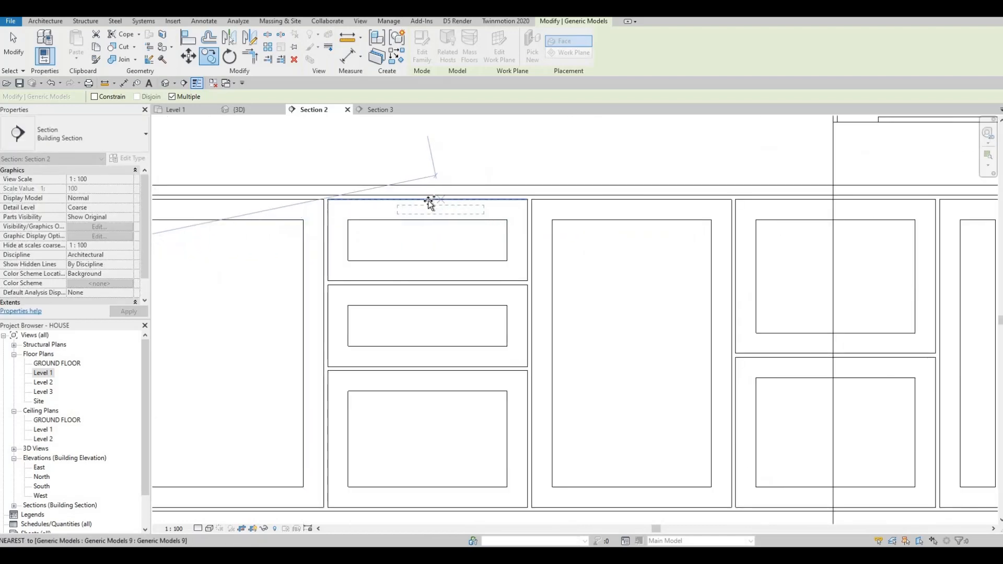
{"action": "left_click", "coordinate": [433, 254]}
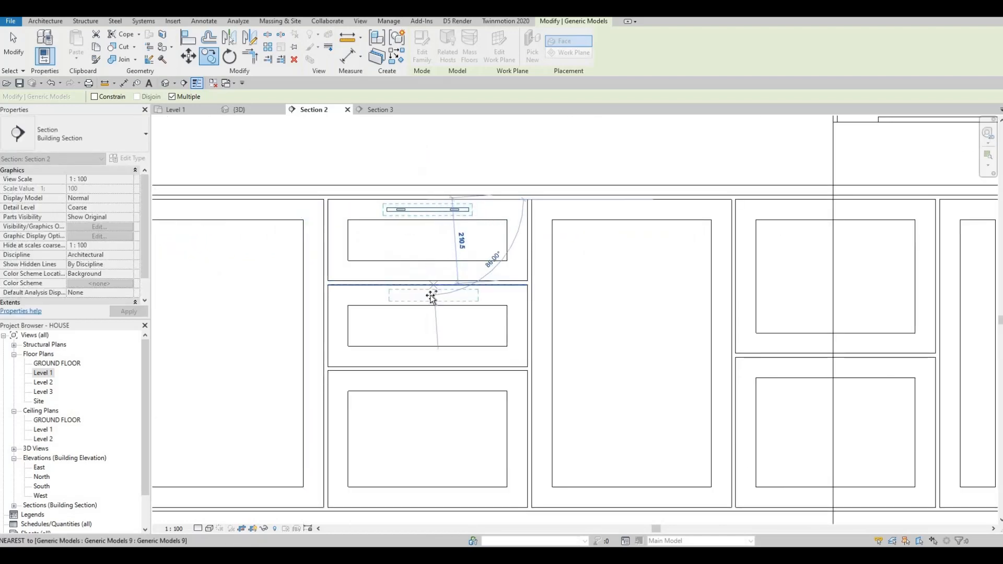
{"action": "left_click", "coordinate": [438, 370]}
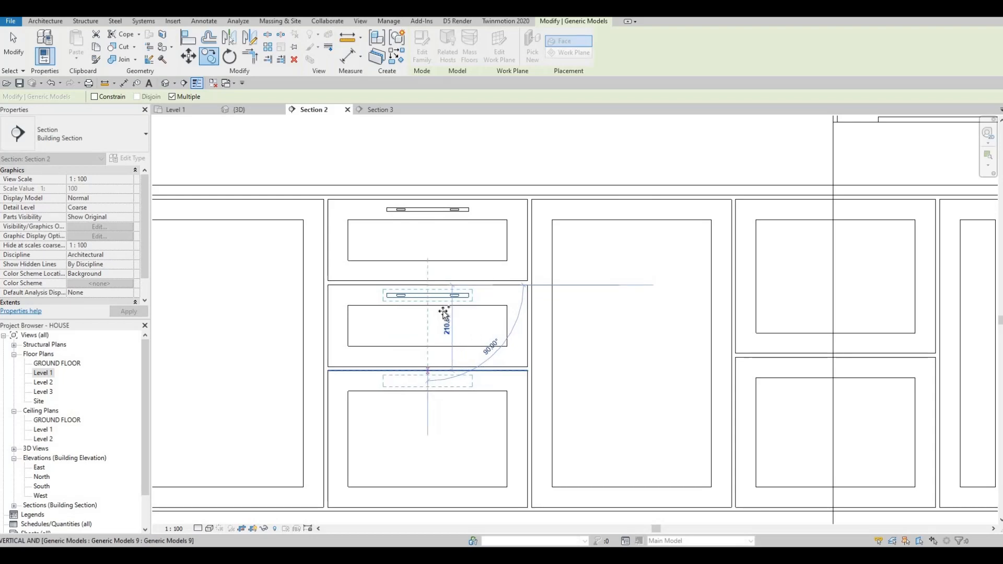
Step: Copy the handle onto the upper and lower doors of the next cabinet to the right and finish copying
{"action": "scroll", "coordinate": [515, 292], "scroll_direction": "down", "scroll_amount": 4}
{"action": "scroll", "coordinate": [583, 232], "scroll_direction": "up", "scroll_amount": 6}
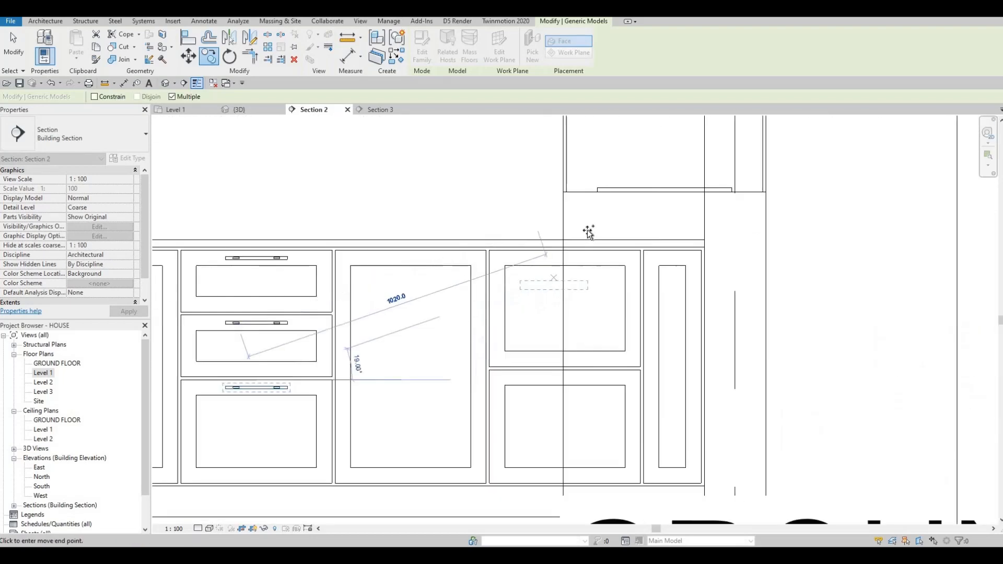
{"action": "left_click", "coordinate": [576, 232]}
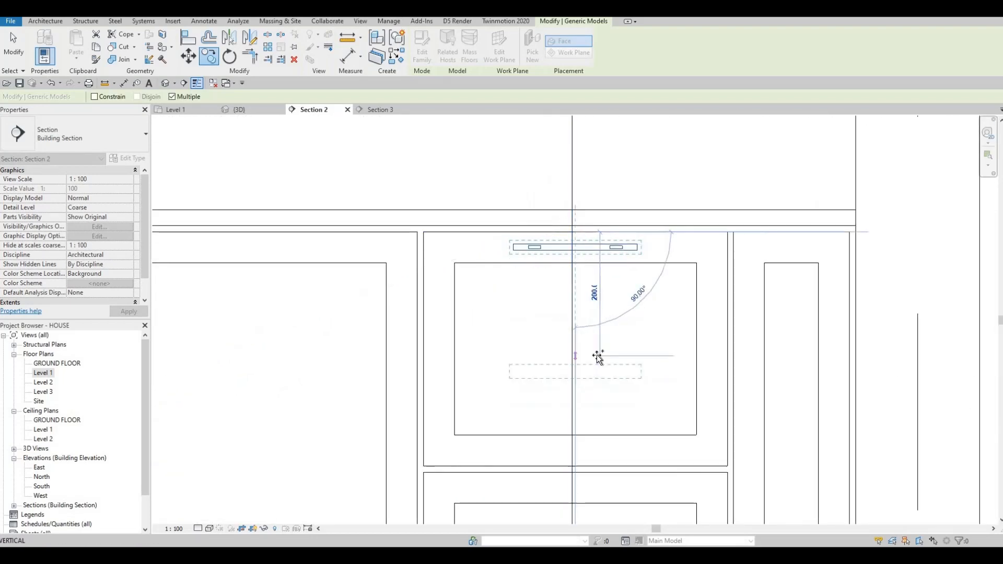
{"action": "middle_click_drag", "start_coordinate": [576, 475], "coordinate": [592, 381]}
{"action": "scroll", "coordinate": [592, 380], "scroll_direction": "up", "scroll_amount": 1}
{"action": "left_click", "coordinate": [589, 380]}
{"action": "scroll", "coordinate": [581, 330], "scroll_direction": "down", "scroll_amount": 1}
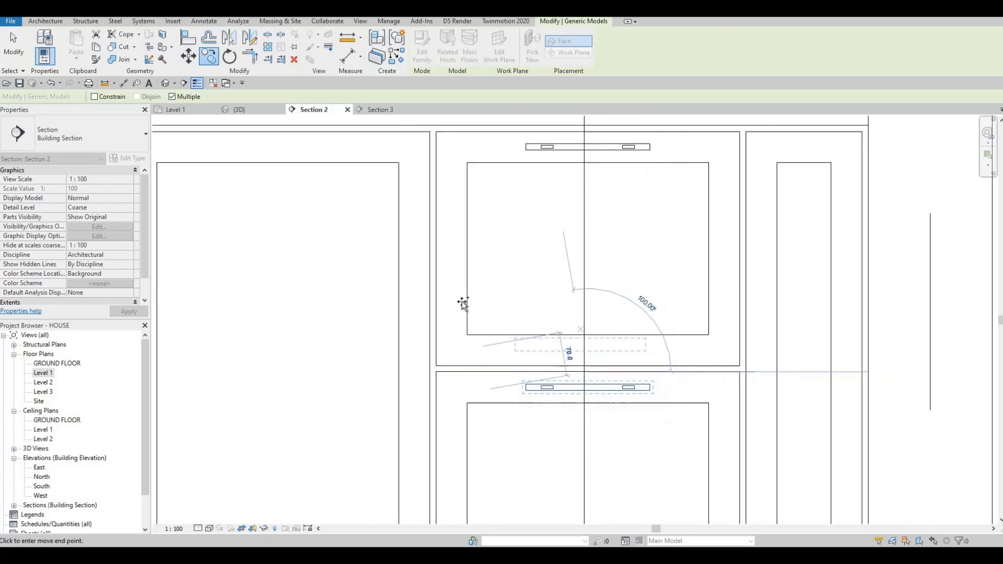
{"action": "scroll", "coordinate": [463, 303], "scroll_direction": "down", "scroll_amount": 8}
{"action": "middle_click_drag", "start_coordinate": [256, 289], "coordinate": [533, 249]}
{"action": "scroll", "coordinate": [300, 244], "scroll_direction": "up", "scroll_amount": 1}
{"action": "middle_click_drag", "start_coordinate": [243, 214], "coordinate": [419, 213]}
{"action": "key", "text": "Escape"}
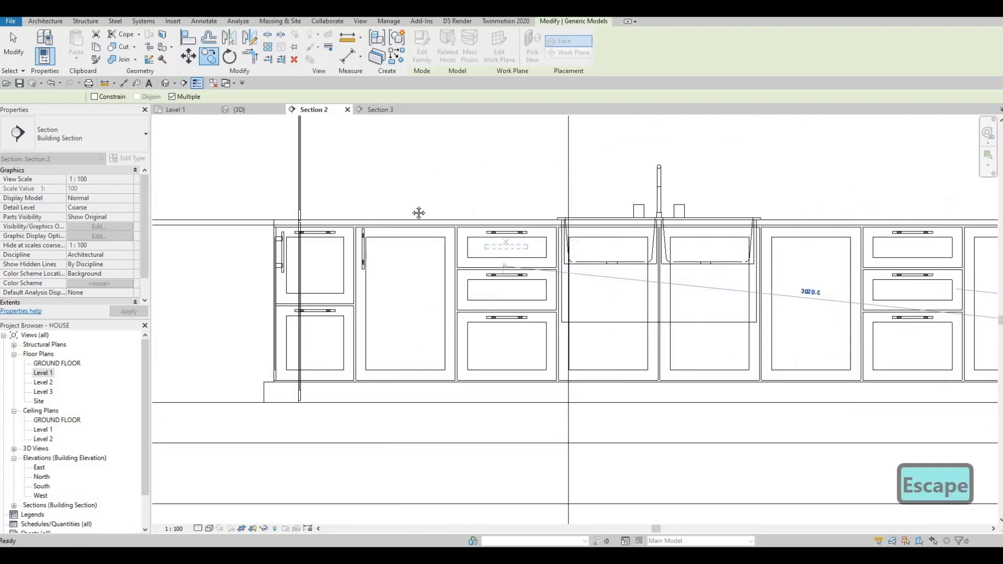
Step: Lower the vertical handle on the single door beside the corner cabinet slightly
{"action": "scroll", "coordinate": [353, 221], "scroll_direction": "up", "scroll_amount": 2}
{"action": "scroll", "coordinate": [352, 221], "scroll_direction": "up", "scroll_amount": 1}
{"action": "key", "text": "Escape"}
{"action": "left_click", "coordinate": [351, 218]}
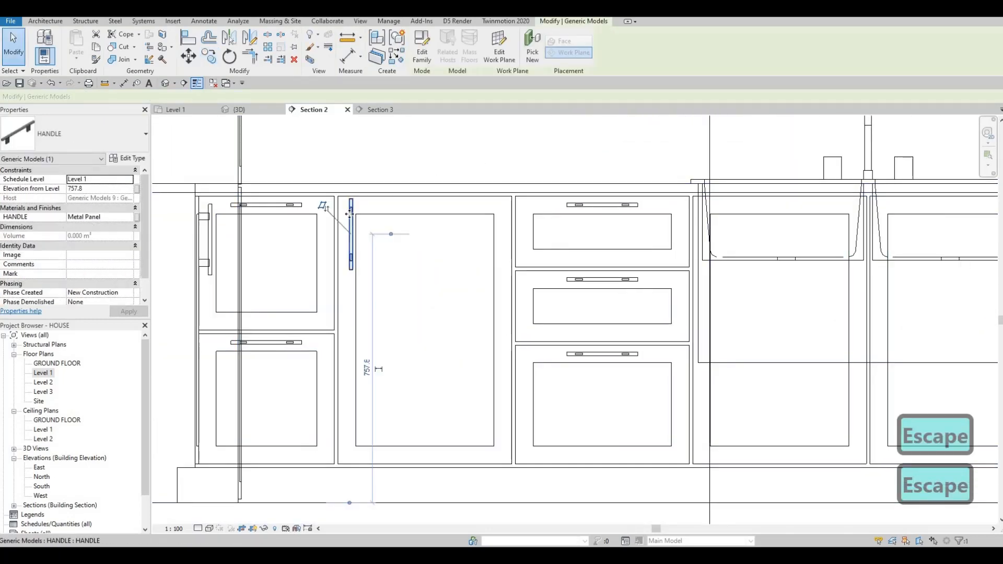
{"action": "scroll", "coordinate": [349, 215], "scroll_direction": "up", "scroll_amount": 2}
{"action": "left_click_drag", "start_coordinate": [341, 220], "coordinate": [341, 225]}
{"action": "scroll", "coordinate": [369, 256], "scroll_direction": "down", "scroll_amount": 4}
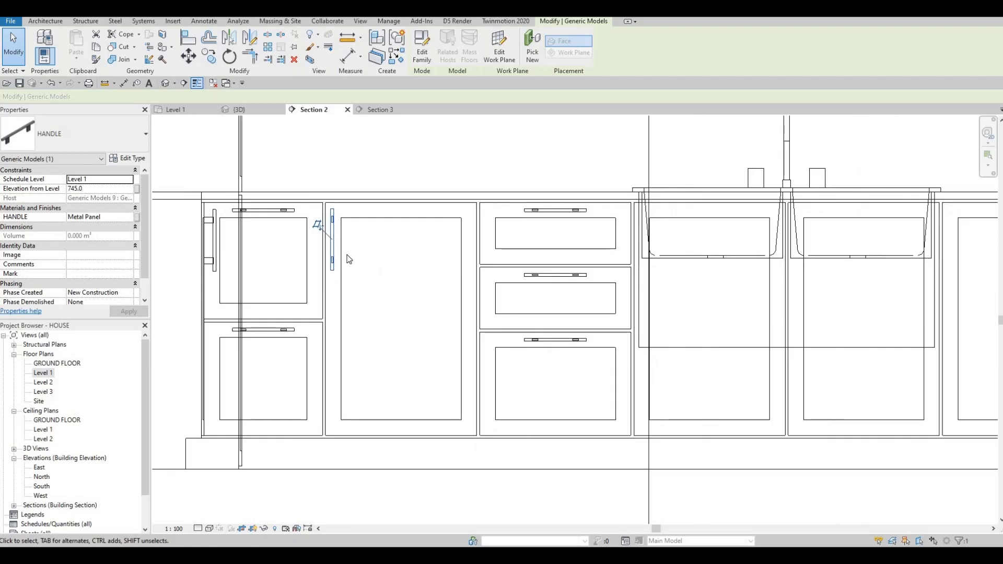
Step: Copy the vertical handle onto the sink cabinet door next to the centre divider
{"action": "key", "text": "o"}
{"action": "left_click", "coordinate": [325, 202]}
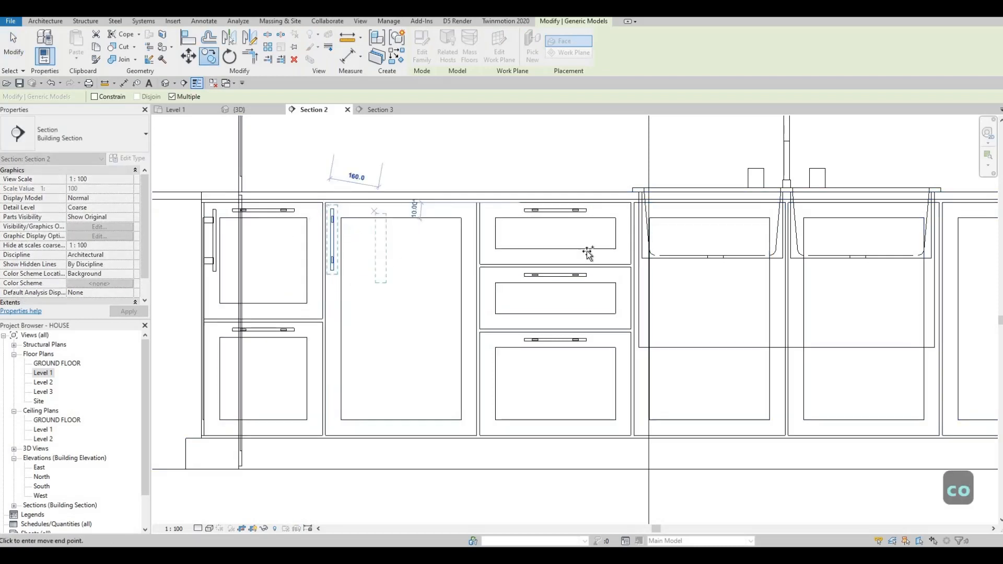
{"action": "scroll", "coordinate": [587, 251], "scroll_direction": "up", "scroll_amount": 5}
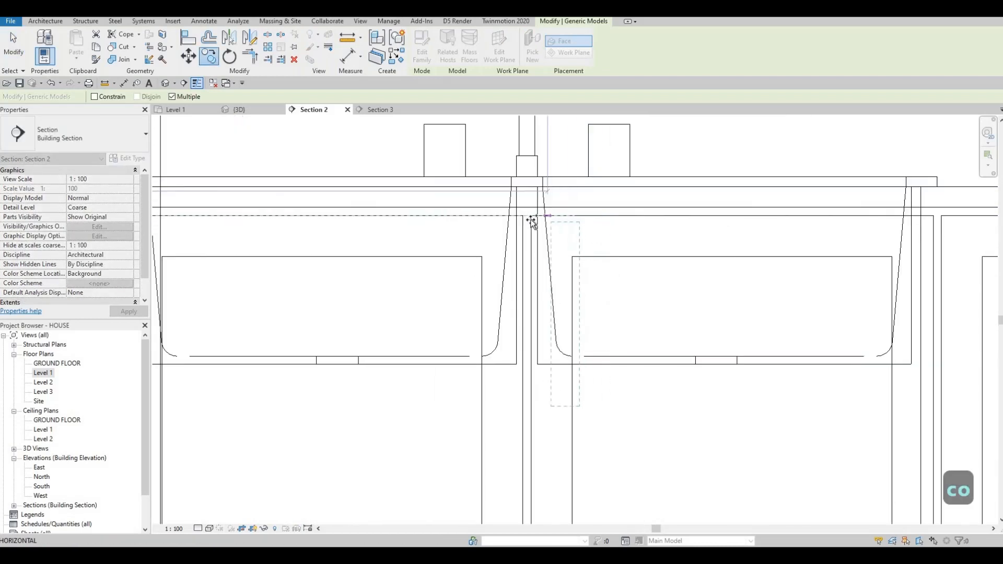
{"action": "left_click", "coordinate": [530, 218]}
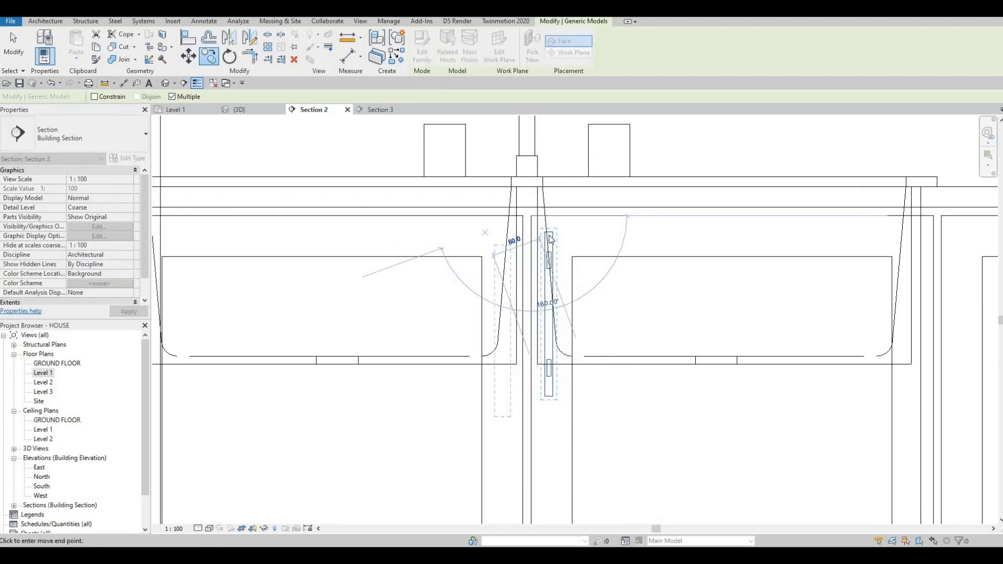
{"action": "key", "text": "Escape"}
{"action": "key", "text": "Escape"}
Step: Mirror a copy of the sink door handle across the centre divider onto the adjacent sink door
{"action": "left_click", "coordinate": [523, 287]}
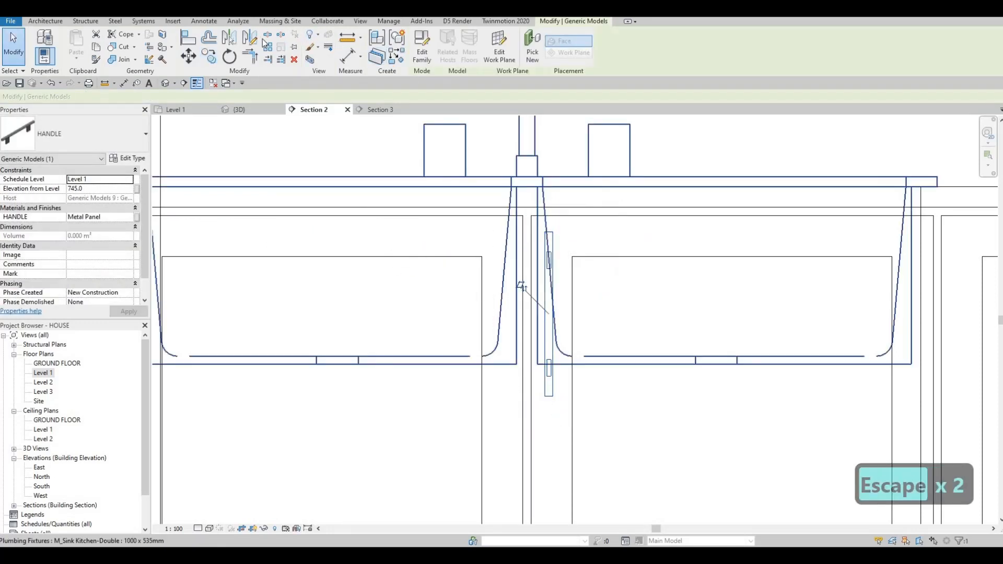
{"action": "key", "text": "d"}
{"action": "key", "text": "m"}
{"action": "scroll", "coordinate": [511, 202], "scroll_direction": "up", "scroll_amount": 2}
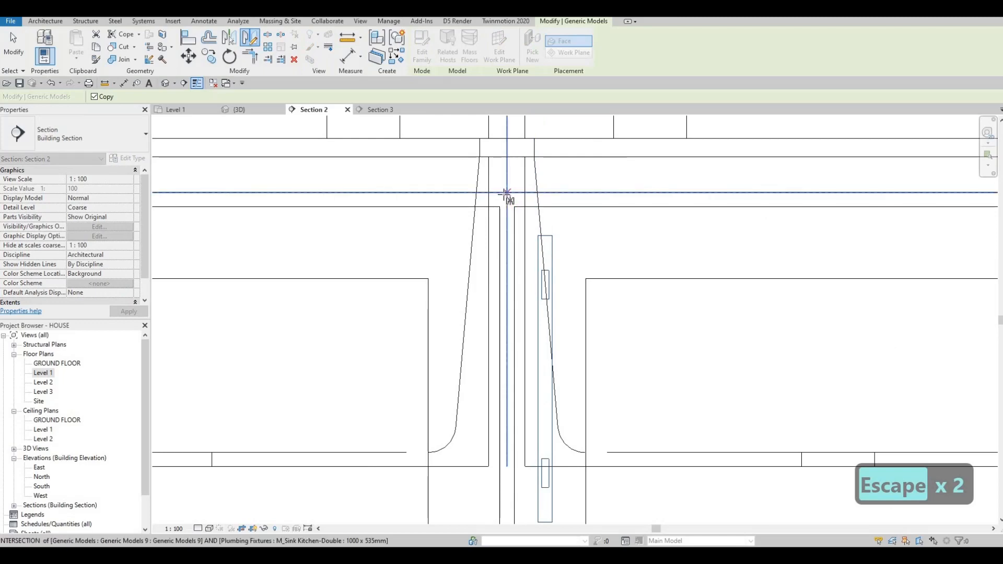
{"action": "left_click", "coordinate": [507, 222]}
{"action": "left_click", "coordinate": [506, 246]}
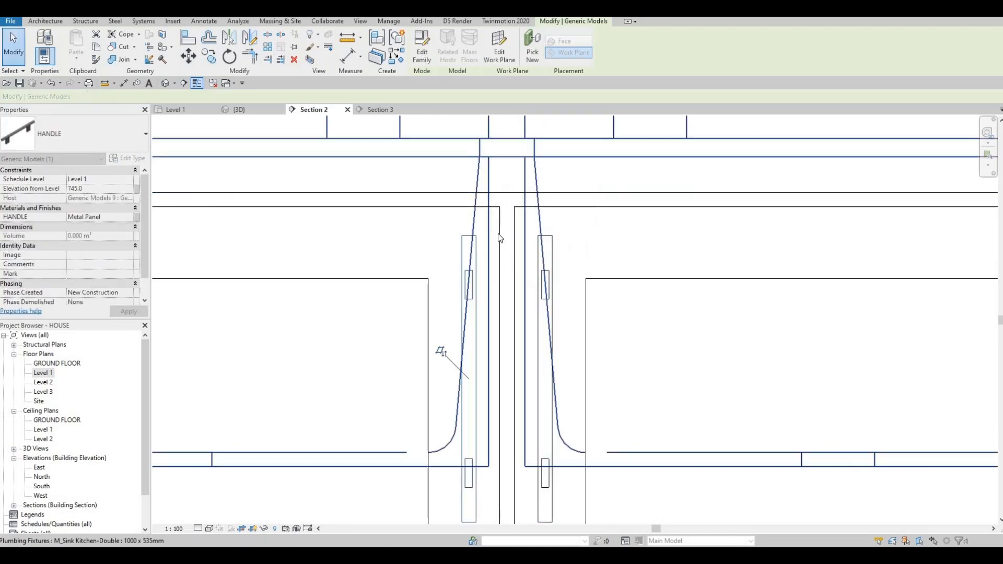
Step: Delete the stray vertical handle on the tall door next to the corner cabinet
{"action": "scroll", "coordinate": [425, 233], "scroll_direction": "down", "scroll_amount": 4}
{"action": "key", "text": "Escape"}
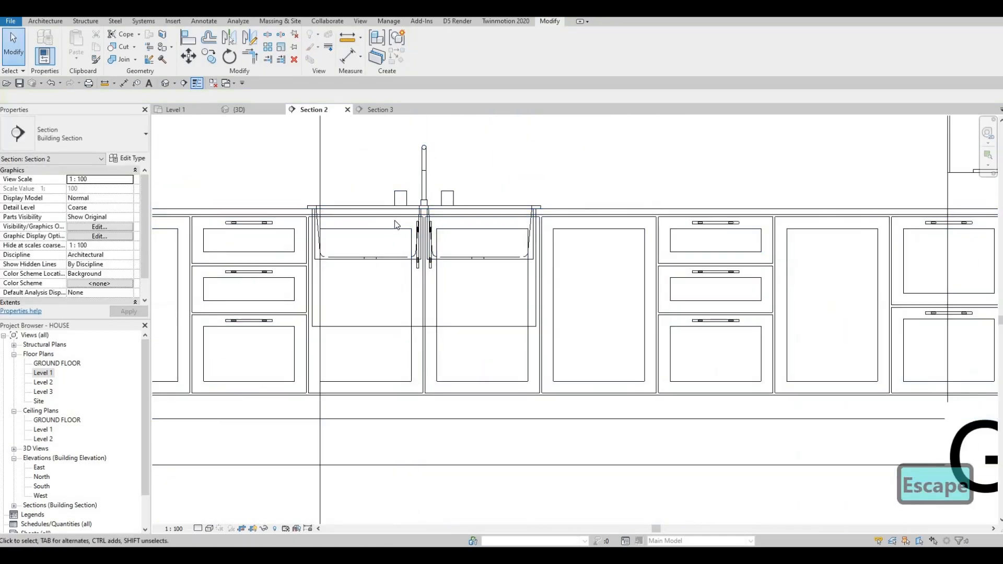
{"action": "scroll", "coordinate": [394, 221], "scroll_direction": "down", "scroll_amount": 1}
{"action": "middle_click_drag", "start_coordinate": [394, 221], "coordinate": [546, 219]}
{"action": "scroll", "coordinate": [620, 214], "scroll_direction": "up", "scroll_amount": 2}
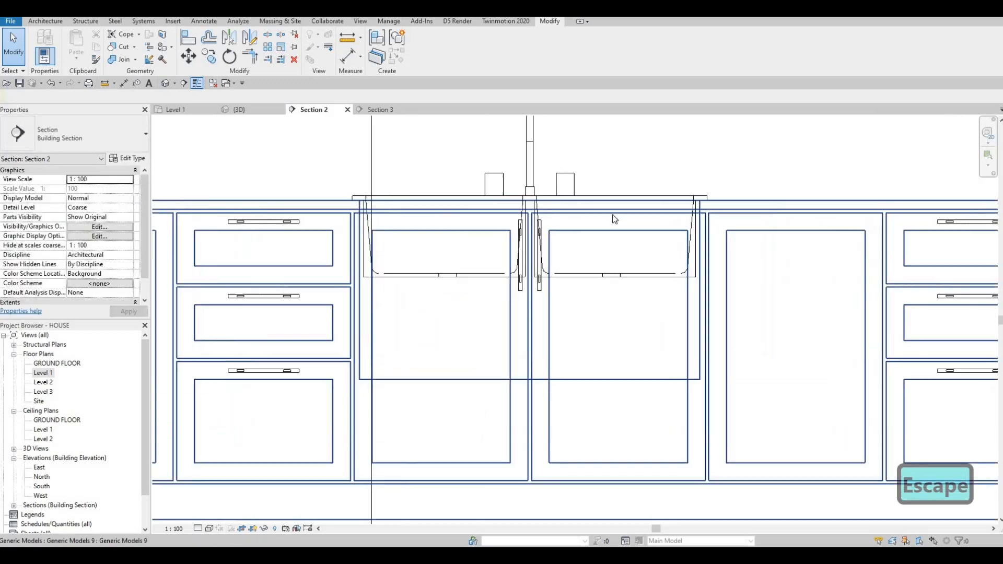
{"action": "scroll", "coordinate": [612, 214], "scroll_direction": "down", "scroll_amount": 2}
{"action": "scroll", "coordinate": [307, 224], "scroll_direction": "up", "scroll_amount": 1}
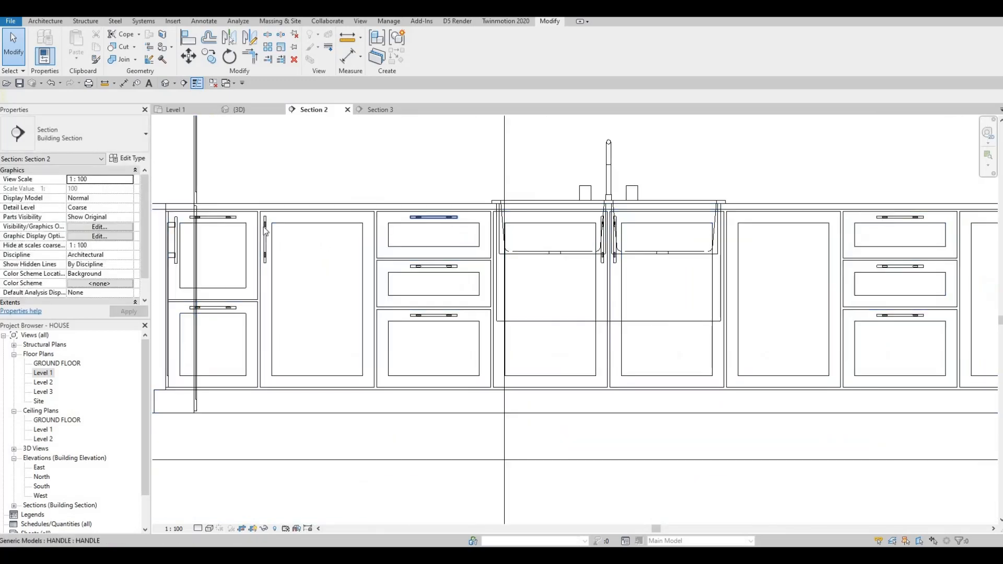
{"action": "key", "text": "Escape"}
{"action": "left_click", "coordinate": [272, 230]}
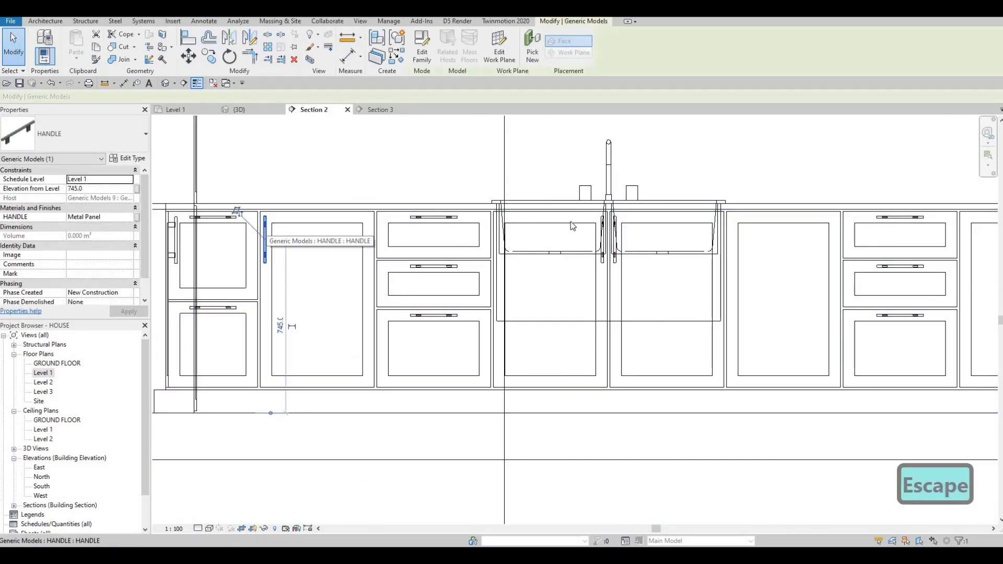
{"action": "key", "text": "Delete"}
Step: Copy the left sink door handle onto the edge of the tall door left of the drawer stack
{"action": "scroll", "coordinate": [572, 222], "scroll_direction": "up", "scroll_amount": 1}
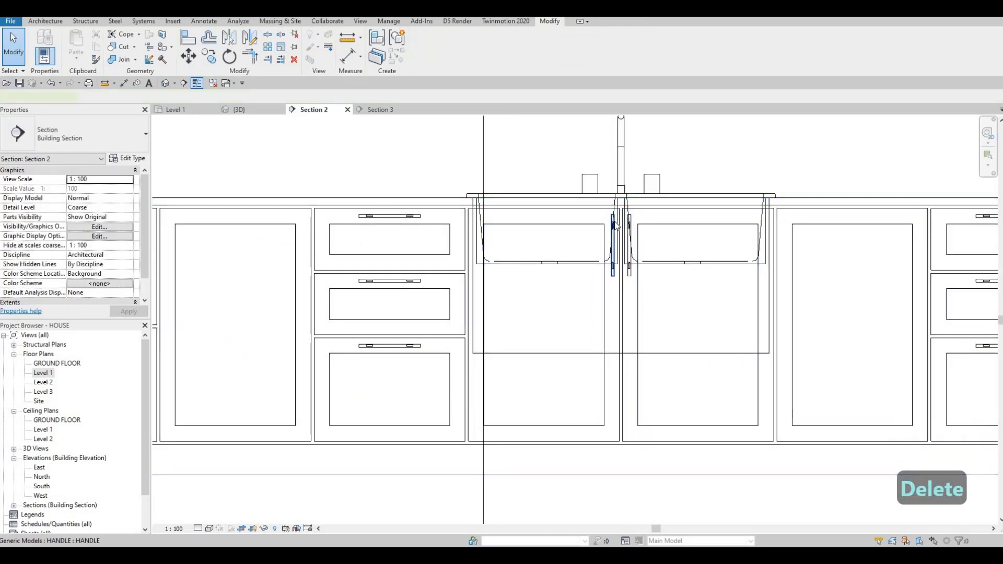
{"action": "left_click", "coordinate": [614, 225]}
{"action": "key", "text": "c"}
{"action": "left_click", "coordinate": [622, 213]}
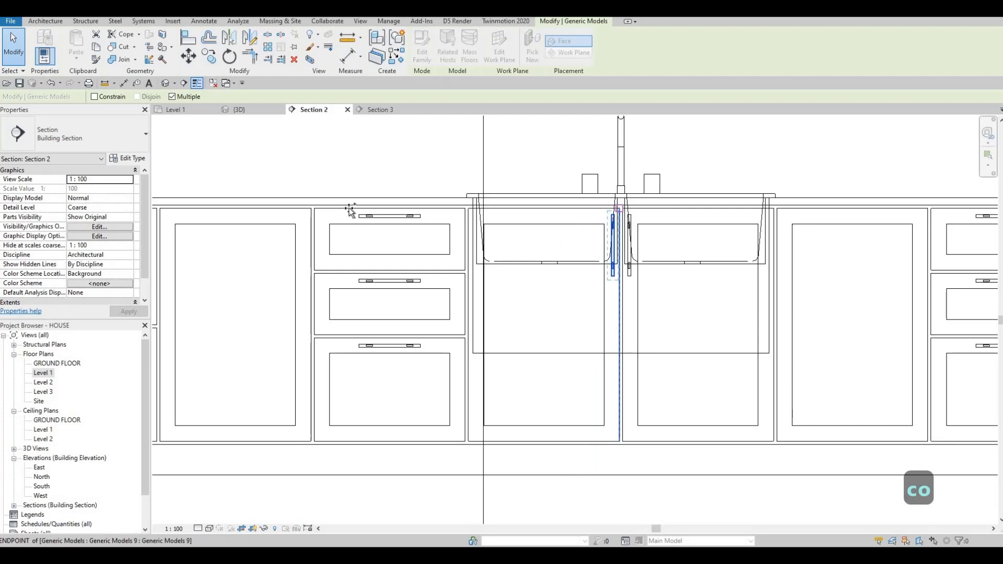
{"action": "left_click", "coordinate": [306, 210]}
{"action": "key", "text": "Escape"}
{"action": "key", "text": "Escape"}
{"action": "key", "text": "Escape"}
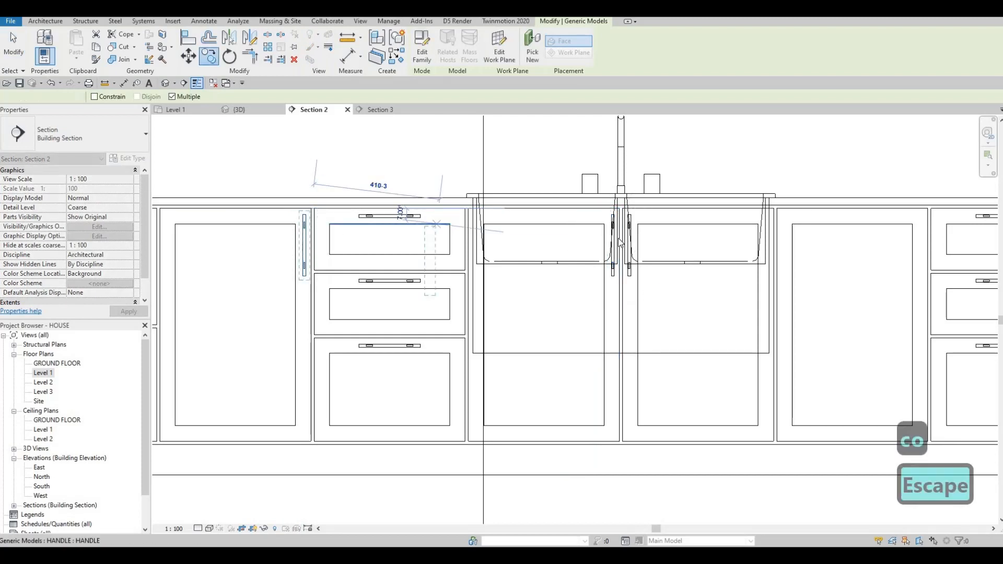
Step: Copy the right sink door handle onto the doors of the next two cabinets to the right
{"action": "left_click", "coordinate": [629, 239]}
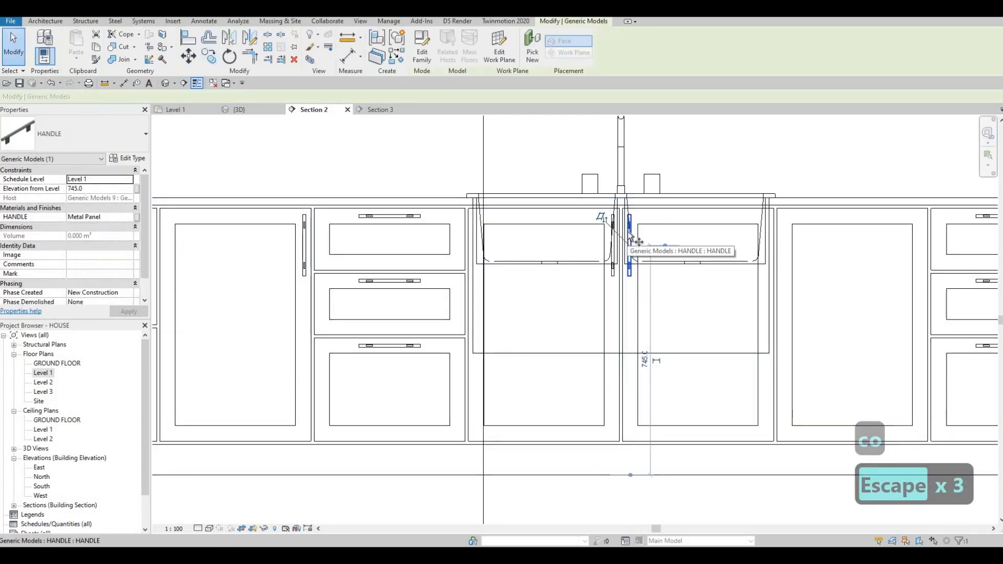
{"action": "key", "text": "c"}
{"action": "key", "text": "o"}
{"action": "left_click", "coordinate": [631, 219]}
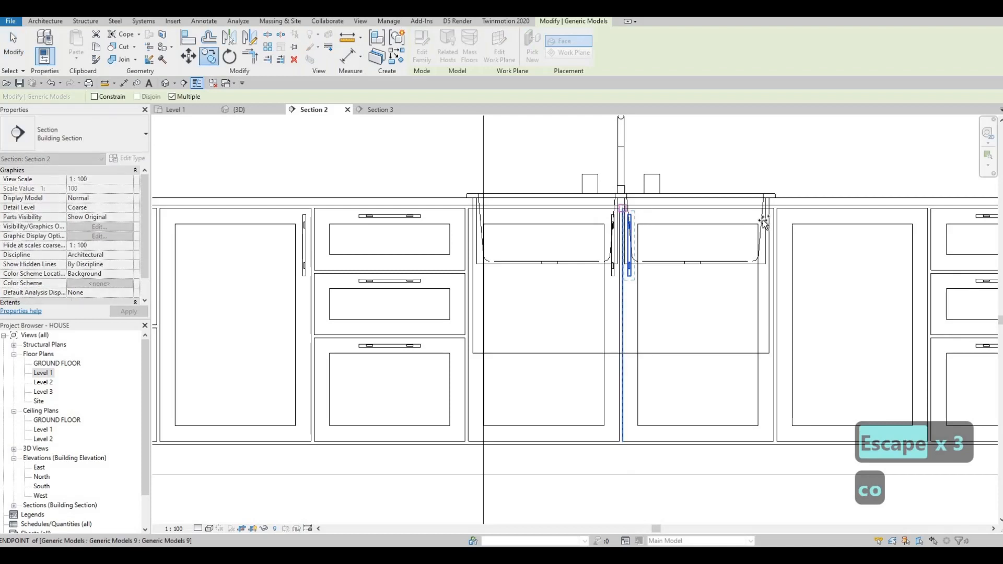
{"action": "left_click", "coordinate": [780, 226]}
{"action": "middle_click_drag", "start_coordinate": [799, 227], "coordinate": [364, 249]}
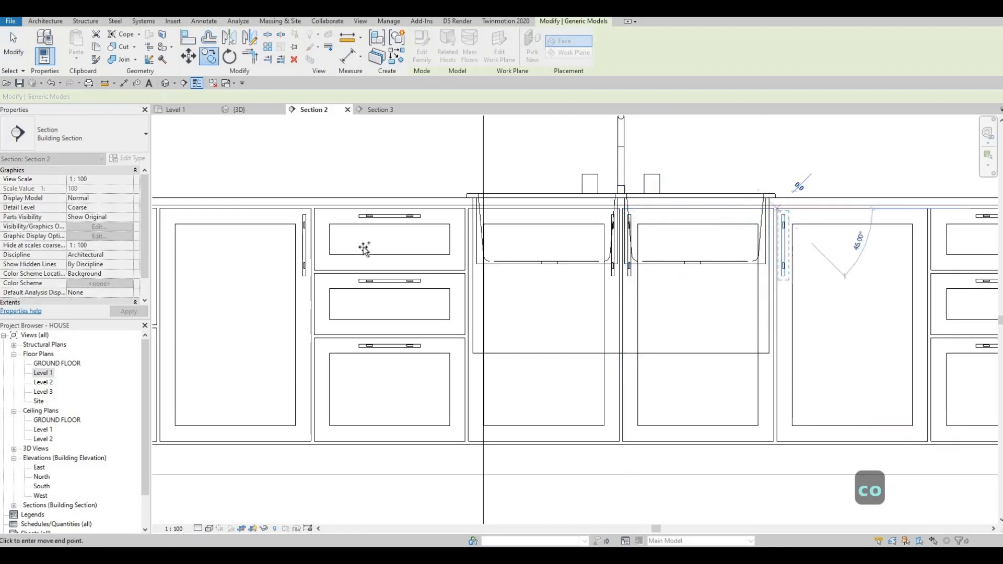
{"action": "scroll", "coordinate": [364, 250], "scroll_direction": "down", "scroll_amount": 1}
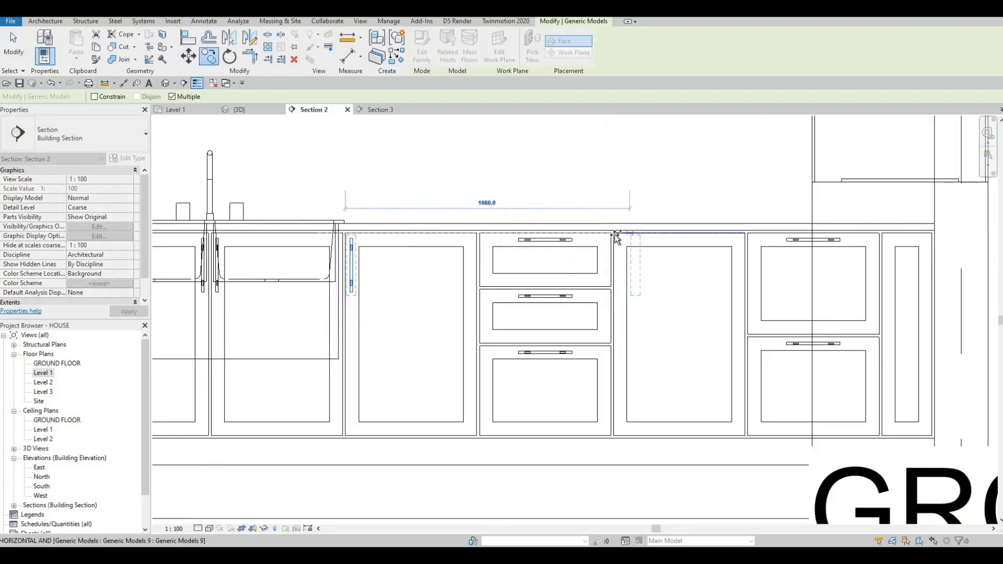
{"action": "left_click", "coordinate": [590, 260]}
{"action": "scroll", "coordinate": [489, 303], "scroll_direction": "down", "scroll_amount": 3}
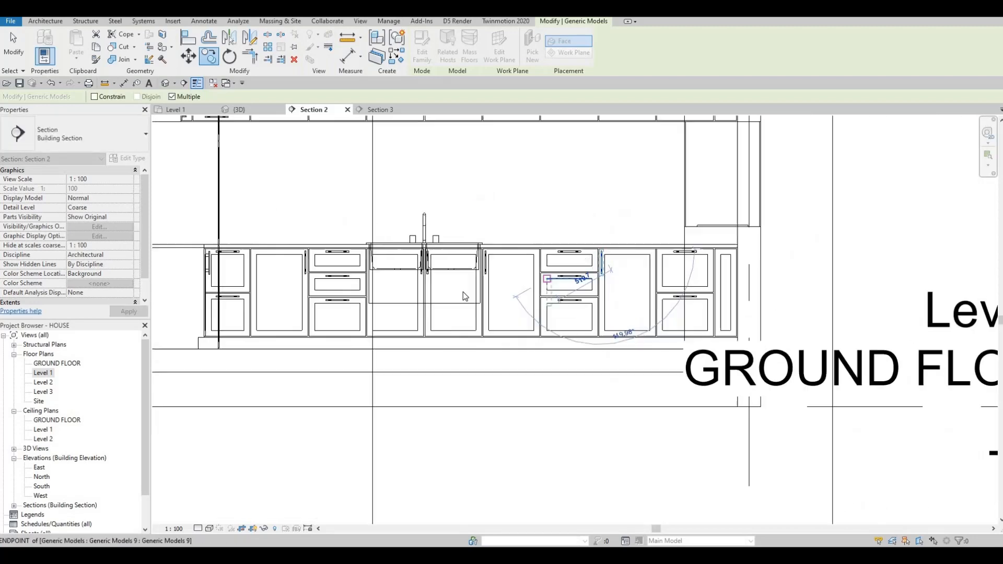
{"action": "key", "text": "Escape"}
{"action": "key", "text": "Escape"}
Step: Rotate an upper cabinet handle to vertical and move it to the lower edge of its upper door
{"action": "scroll", "coordinate": [495, 313], "scroll_direction": "up", "scroll_amount": 1}
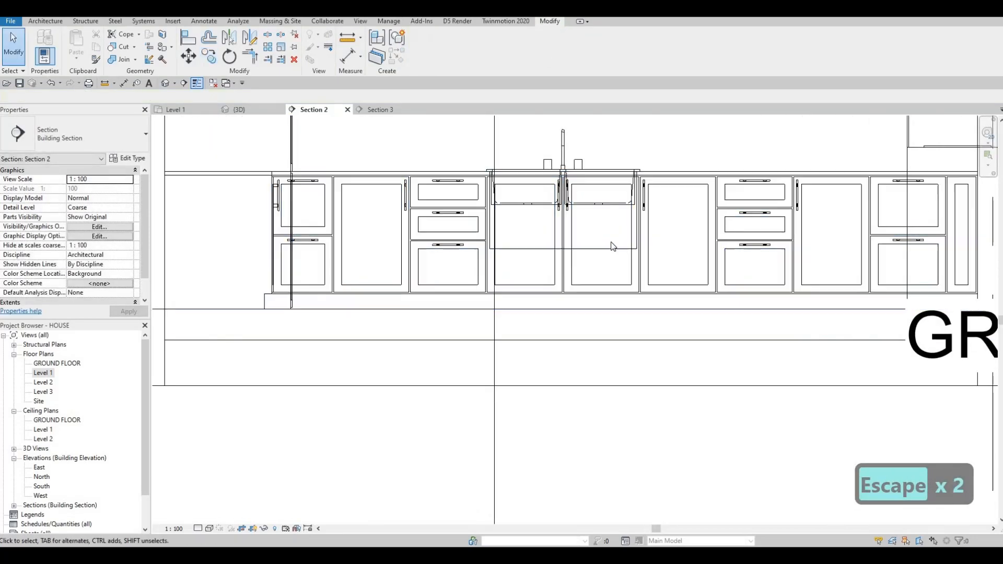
{"action": "scroll", "coordinate": [557, 265], "scroll_direction": "down", "scroll_amount": 4}
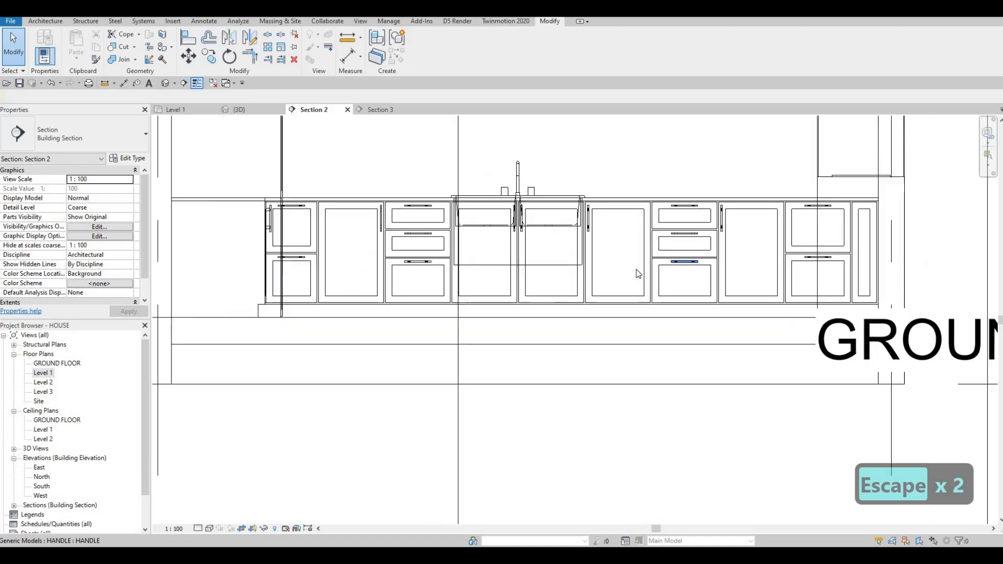
{"action": "scroll", "coordinate": [432, 170], "scroll_direction": "up", "scroll_amount": 5}
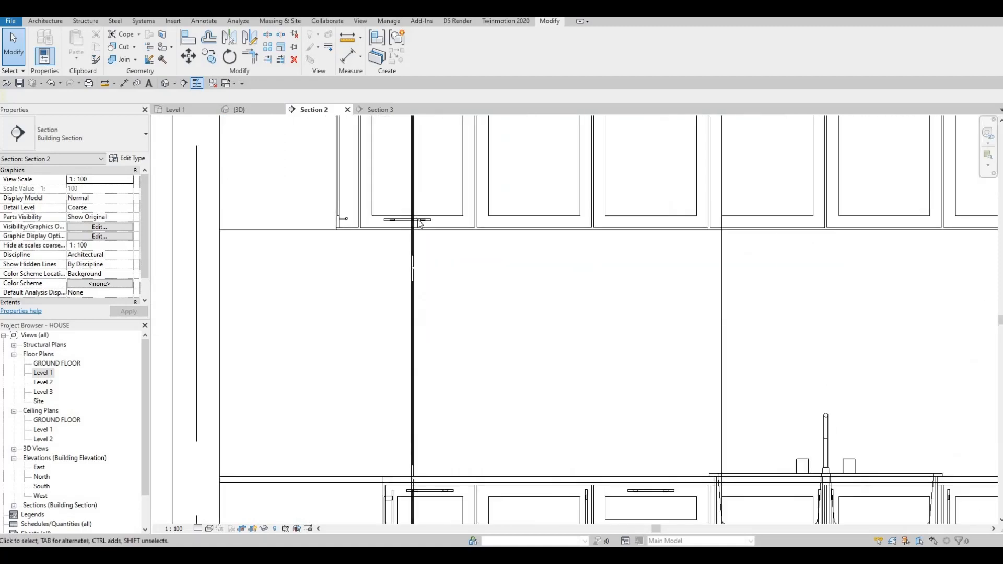
{"action": "left_click", "coordinate": [426, 221]}
{"action": "key", "text": "space"}
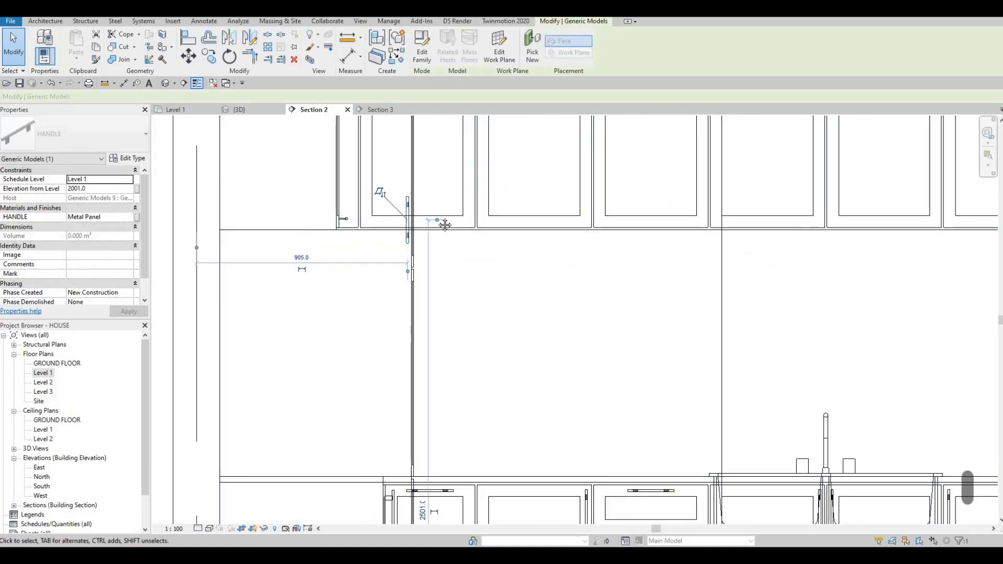
{"action": "middle_click_drag", "start_coordinate": [378, 191], "coordinate": [342, 151]}
{"action": "scroll", "coordinate": [356, 182], "scroll_direction": "down", "scroll_amount": 1}
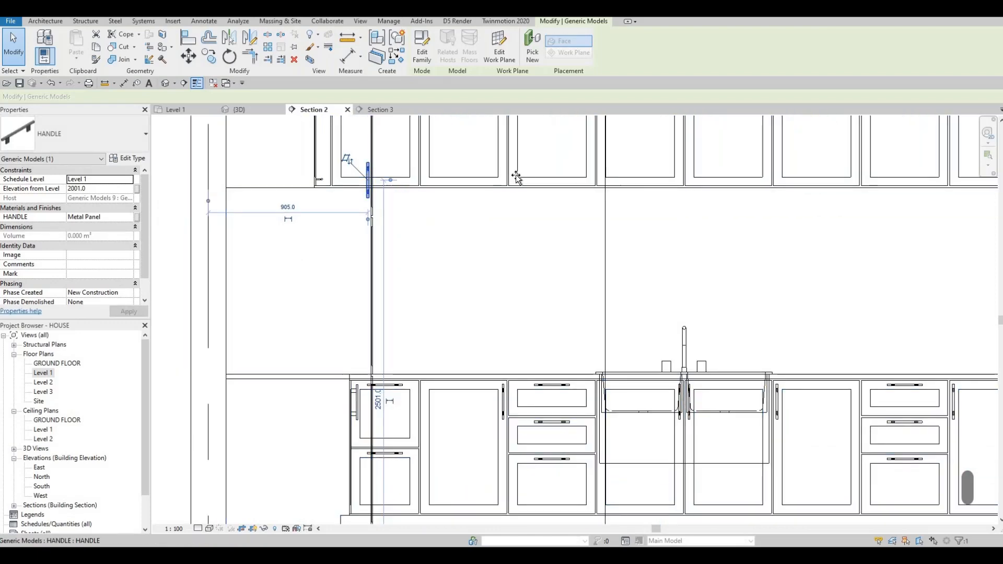
{"action": "left_click_drag", "start_coordinate": [551, 175], "coordinate": [684, 164]}
{"action": "middle_click_drag", "start_coordinate": [657, 173], "coordinate": [287, 247]}
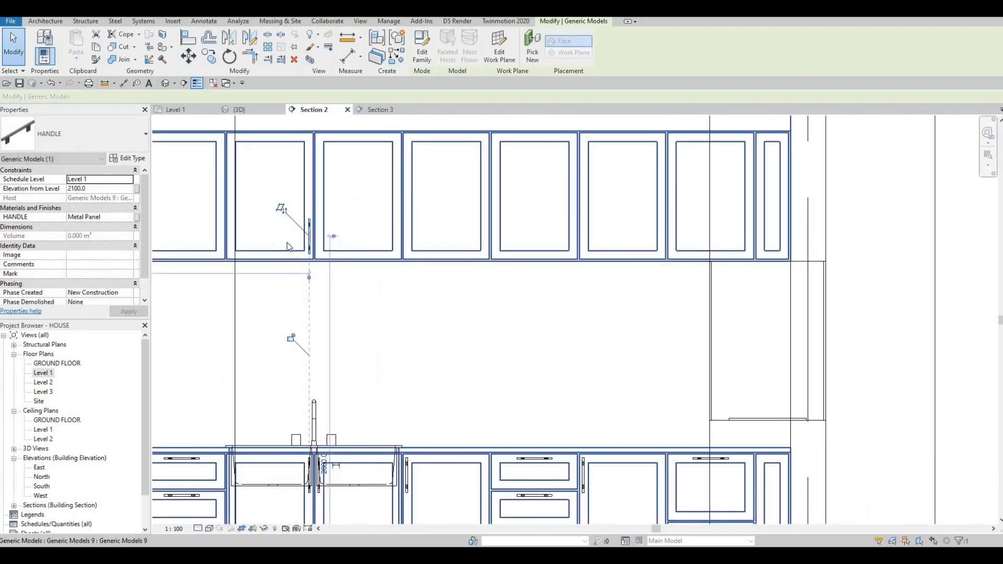
{"action": "key", "text": "Escape"}
Step: Copy the vertical upper handle onto the neighbouring upper cabinet door
{"action": "scroll", "coordinate": [309, 237], "scroll_direction": "up", "scroll_amount": 5}
{"action": "left_click", "coordinate": [308, 234]}
{"action": "key", "text": "c"}
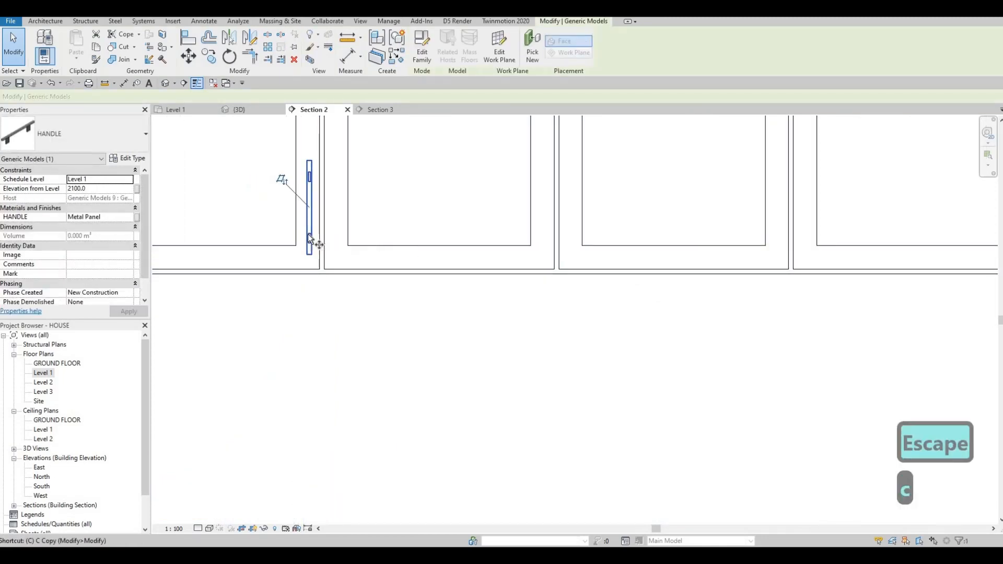
{"action": "key", "text": "o"}
{"action": "scroll", "coordinate": [310, 218], "scroll_direction": "down", "scroll_amount": 3}
{"action": "scroll", "coordinate": [310, 218], "scroll_direction": "down", "scroll_amount": 2}
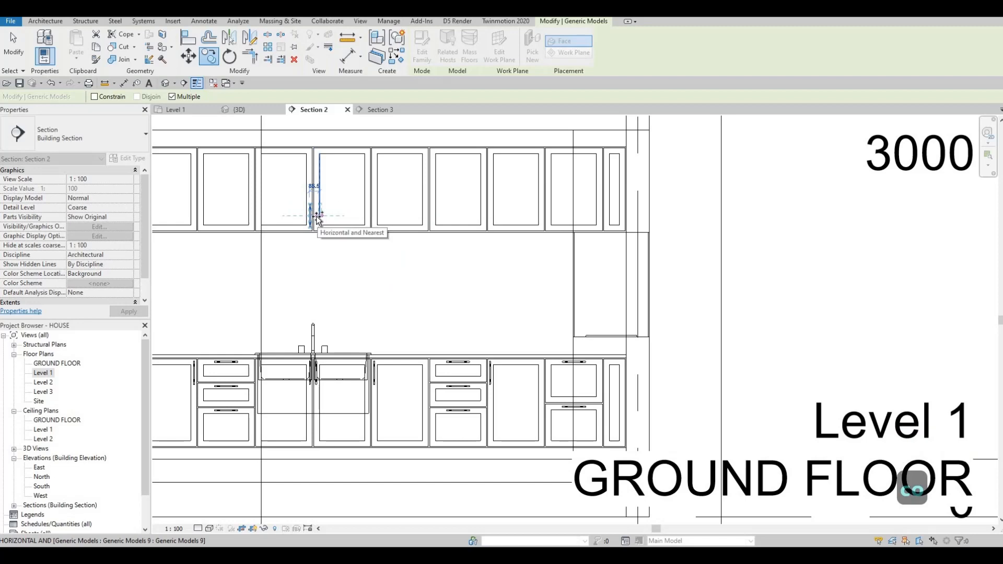
{"action": "scroll", "coordinate": [317, 218], "scroll_direction": "up", "scroll_amount": 3}
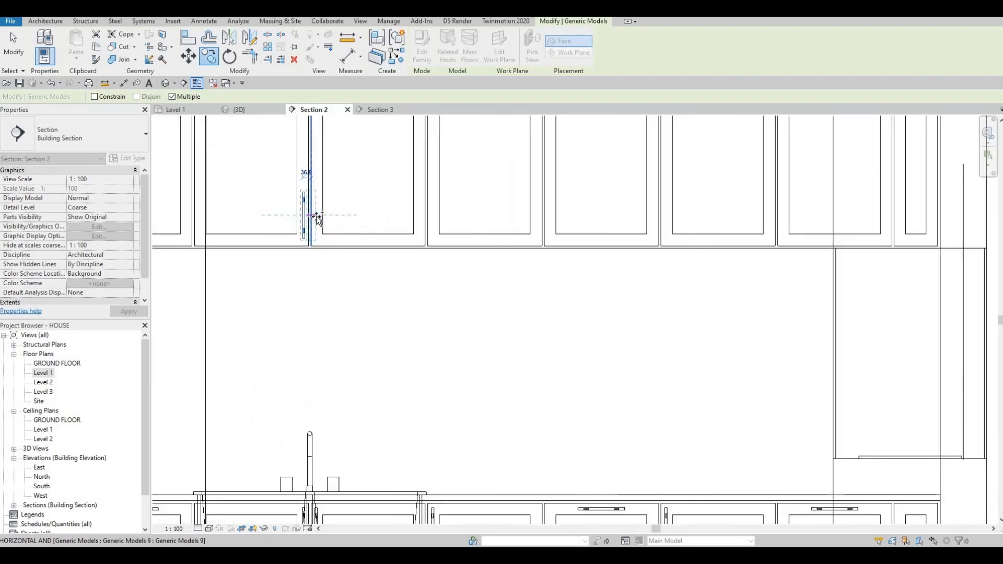
{"action": "key", "text": "Escape"}
{"action": "key", "text": "Escape"}
{"action": "scroll", "coordinate": [324, 275], "scroll_direction": "down", "scroll_amount": 2}
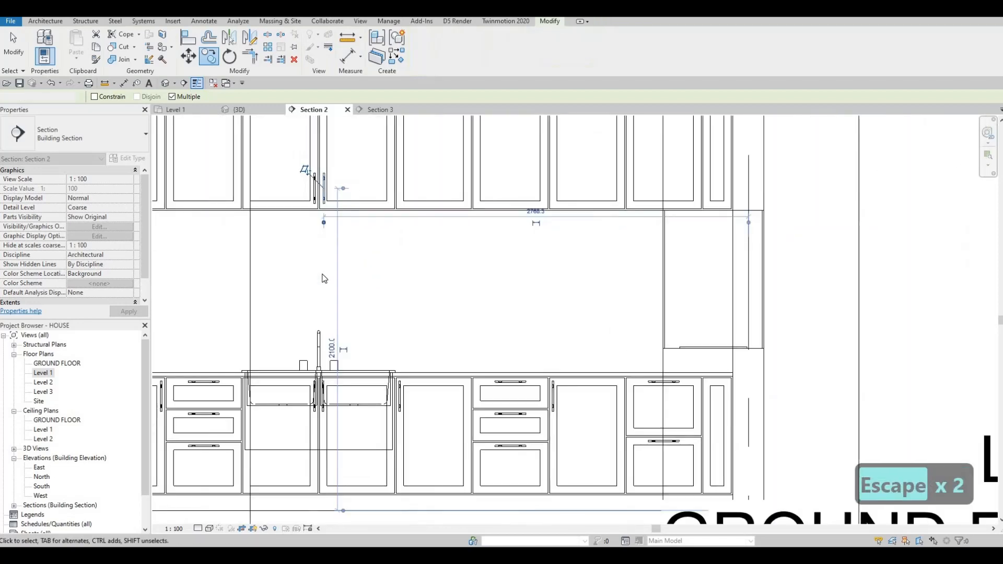
{"action": "key", "text": "Escape"}
Step: Try to align the upper door handles with the sink tap's centre line
{"action": "key", "text": "a"}
{"action": "key", "text": "l"}
{"action": "scroll", "coordinate": [338, 191], "scroll_direction": "up", "scroll_amount": 5}
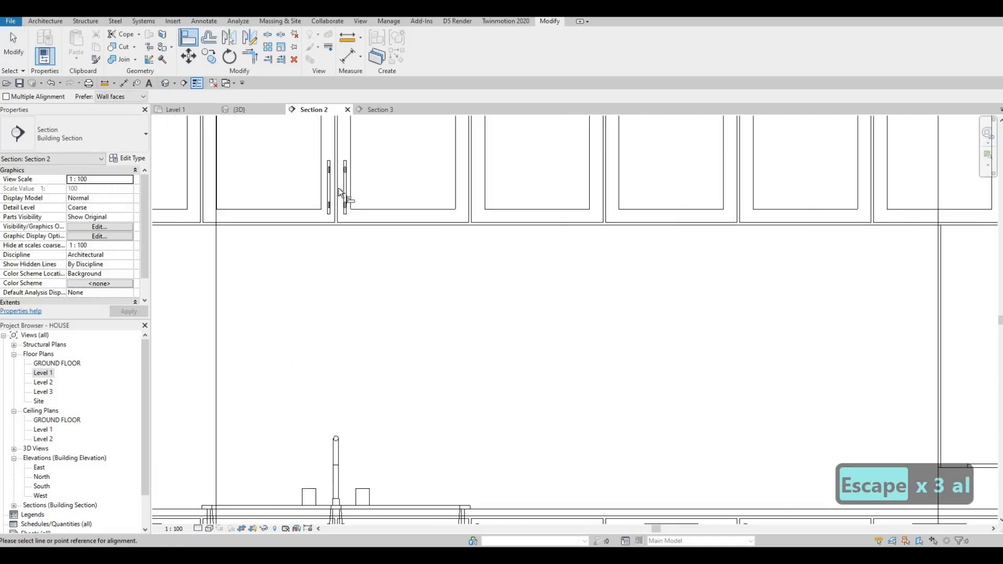
{"action": "left_click", "coordinate": [339, 198]}
{"action": "scroll", "coordinate": [340, 315], "scroll_direction": "down", "scroll_amount": 4}
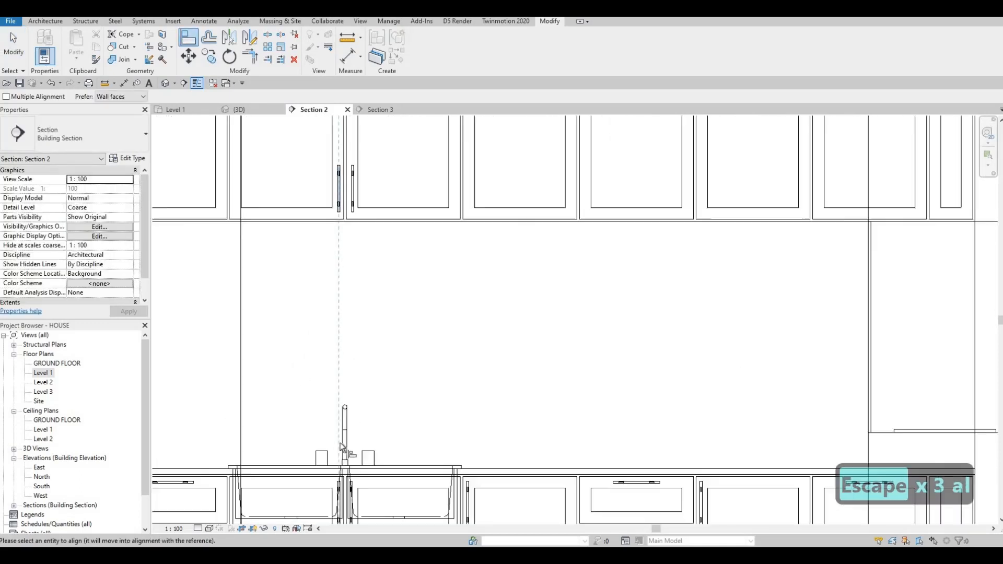
{"action": "scroll", "coordinate": [344, 451], "scroll_direction": "up", "scroll_amount": 4}
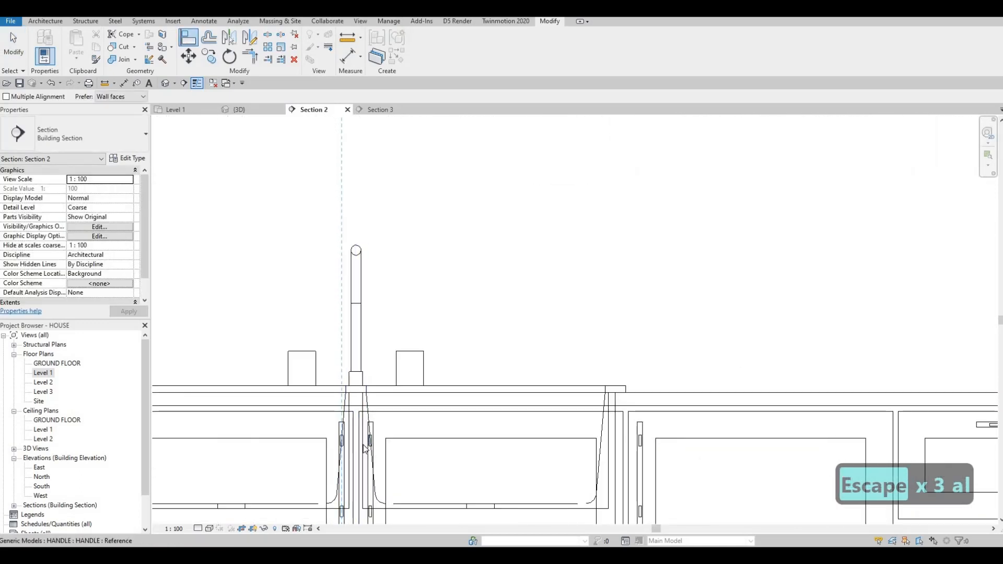
{"action": "key", "text": "Escape"}
{"action": "key", "text": "Escape"}
{"action": "key", "text": "a"}
{"action": "key", "text": "l"}
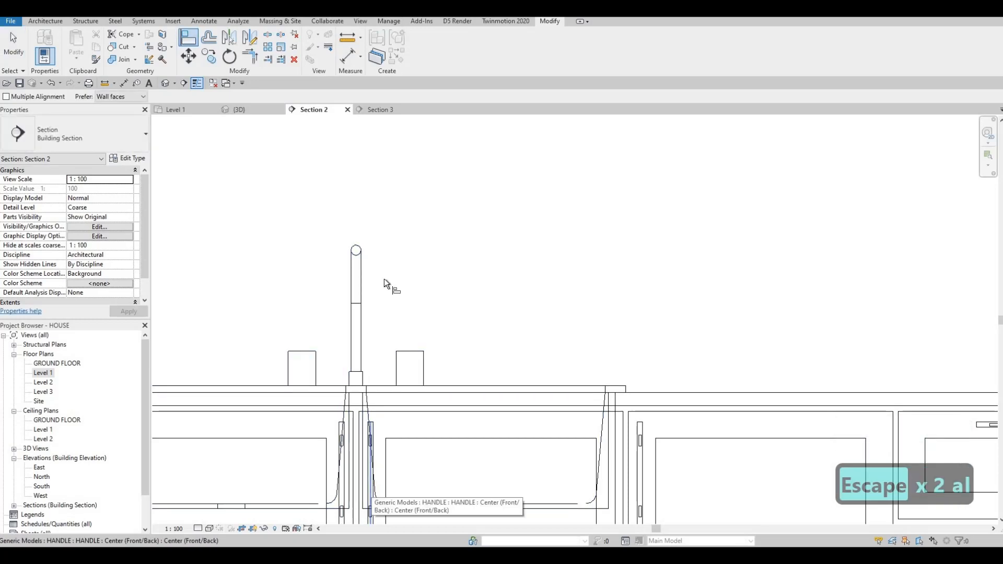
{"action": "scroll", "coordinate": [366, 251], "scroll_direction": "down", "scroll_amount": 2}
{"action": "scroll", "coordinate": [352, 222], "scroll_direction": "up", "scroll_amount": 5}
{"action": "left_click", "coordinate": [352, 218]}
{"action": "scroll", "coordinate": [353, 215], "scroll_direction": "up", "scroll_amount": 4}
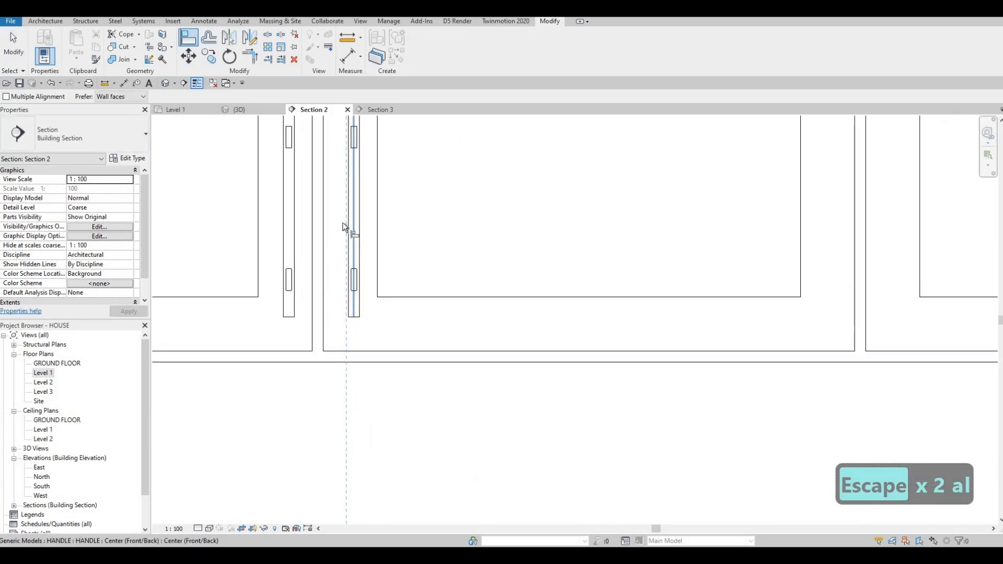
{"action": "scroll", "coordinate": [313, 240], "scroll_direction": "down", "scroll_amount": 4}
{"action": "key", "text": "Escape"}
{"action": "key", "text": "Escape"}
{"action": "key", "text": "Escape"}
Step: Copy the pair of vertical upper cabinet handles onto several other upper cabinet doors in Section 2
{"action": "scroll", "coordinate": [343, 217], "scroll_direction": "up", "scroll_amount": 3}
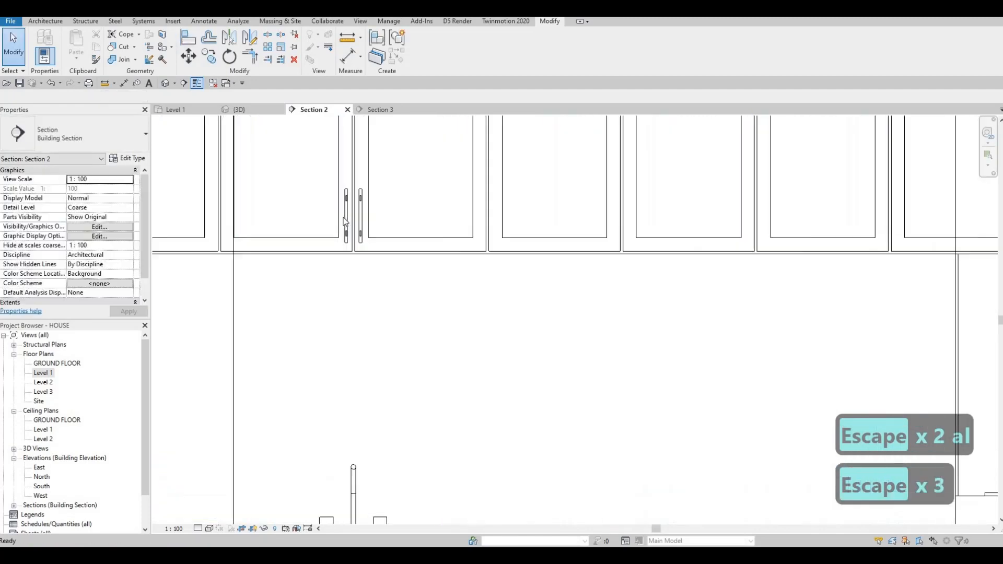
{"action": "scroll", "coordinate": [348, 217], "scroll_direction": "up", "scroll_amount": 1}
{"action": "left_click", "coordinate": [362, 216]}
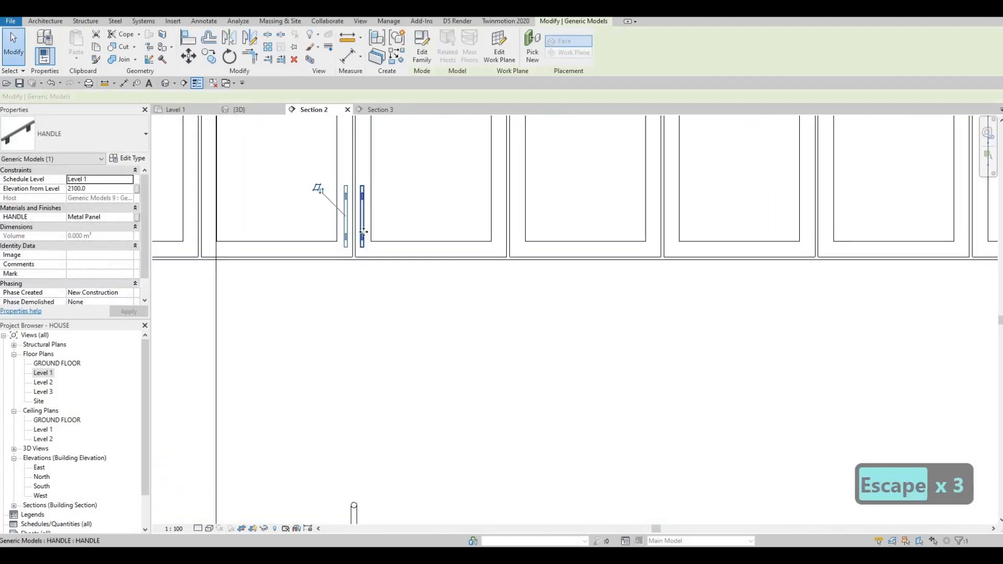
{"action": "scroll", "coordinate": [364, 231], "scroll_direction": "down", "scroll_amount": 2}
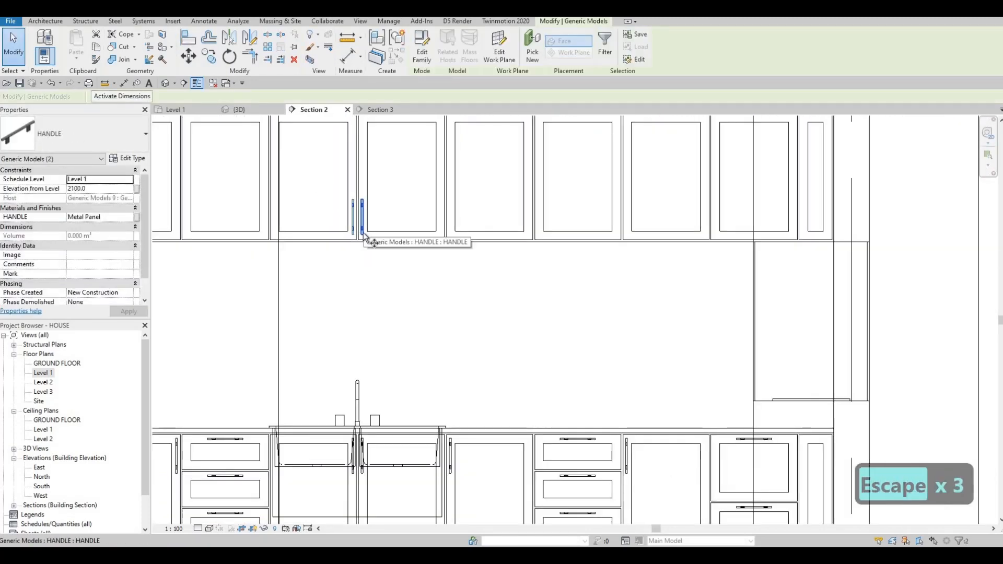
{"action": "key", "text": "c"}
{"action": "key", "text": "o"}
{"action": "scroll", "coordinate": [365, 251], "scroll_direction": "up", "scroll_amount": 2}
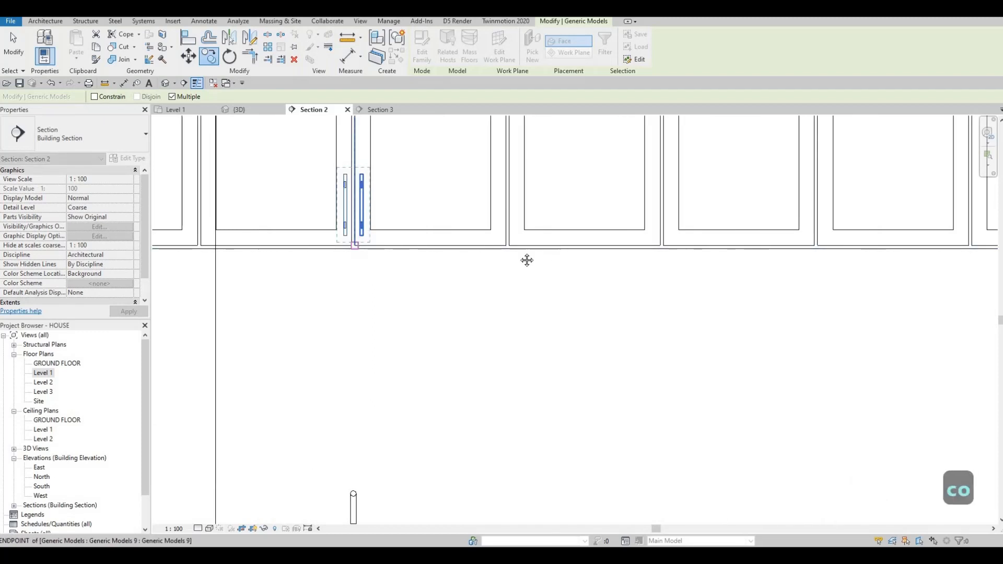
{"action": "middle_click_drag", "start_coordinate": [527, 260], "coordinate": [405, 274]}
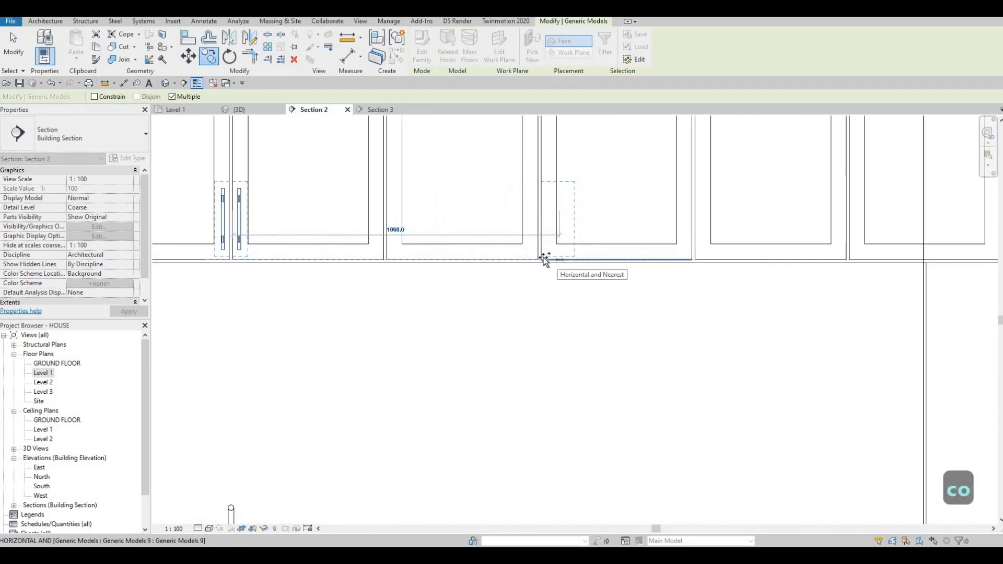
{"action": "left_click", "coordinate": [542, 260]}
{"action": "middle_click_drag", "start_coordinate": [643, 255], "coordinate": [503, 261]}
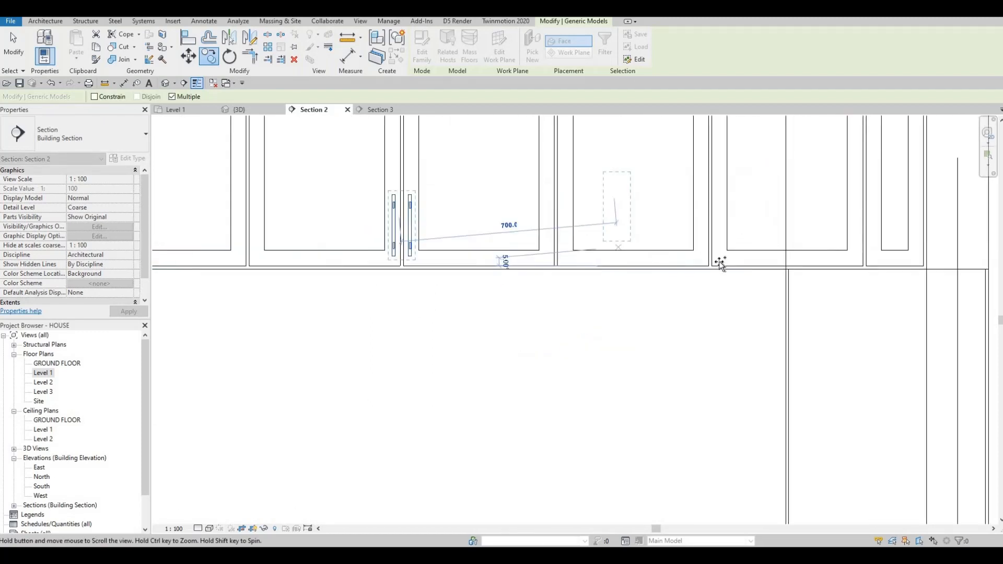
{"action": "left_click", "coordinate": [692, 271]}
{"action": "scroll", "coordinate": [684, 277], "scroll_direction": "down", "scroll_amount": 2}
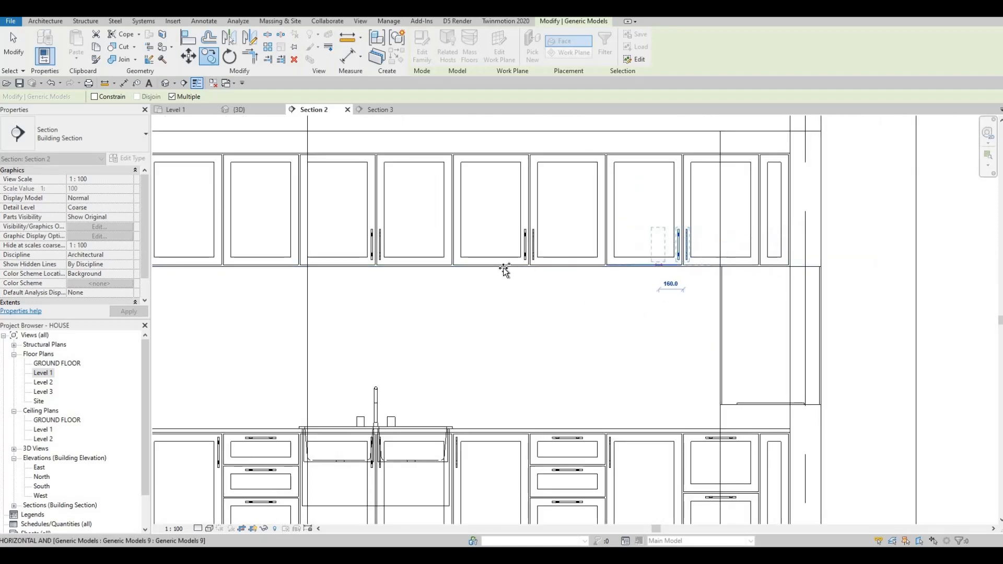
{"action": "middle_click_drag", "start_coordinate": [266, 260], "coordinate": [452, 240]}
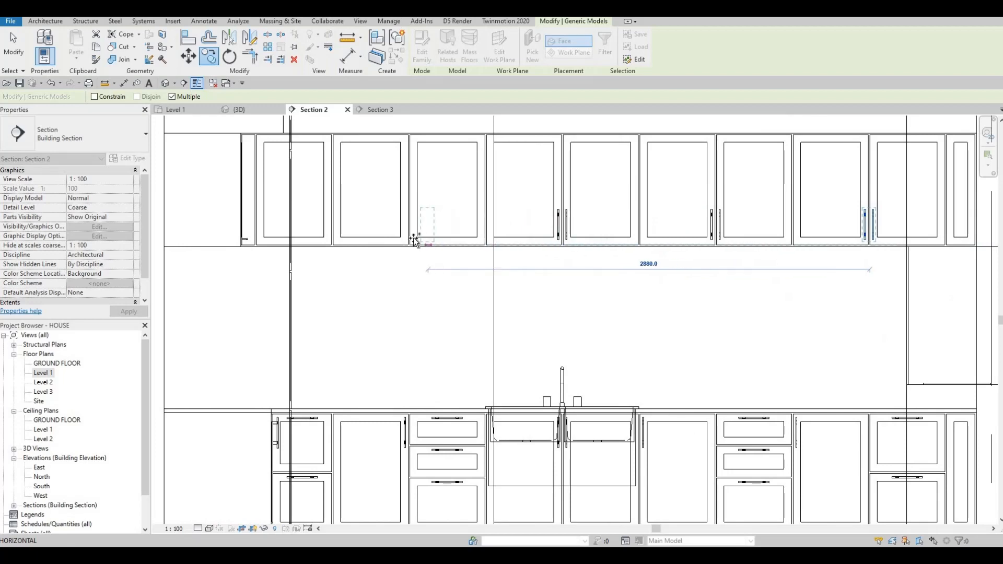
{"action": "scroll", "coordinate": [415, 240], "scroll_direction": "up", "scroll_amount": 3}
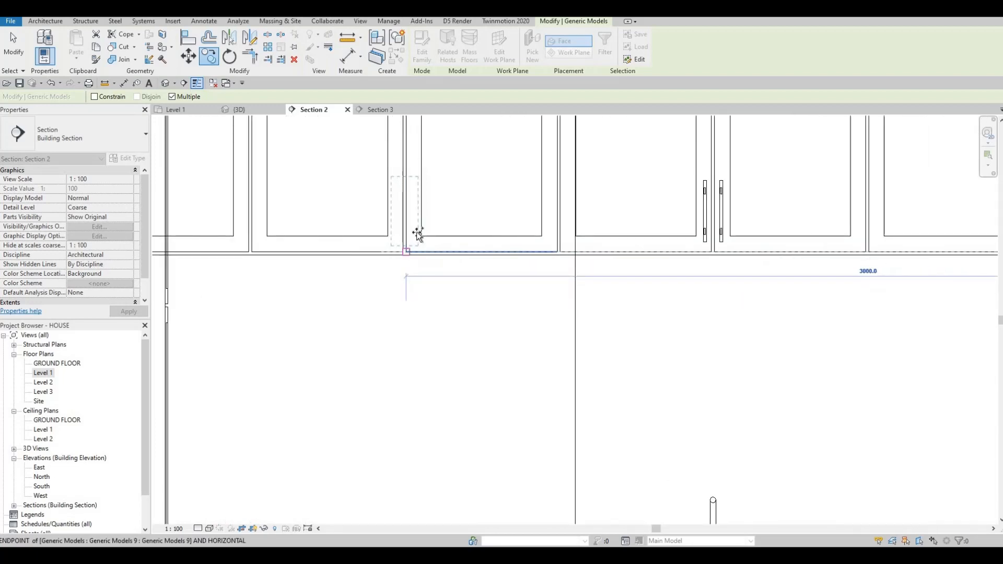
{"action": "scroll", "coordinate": [397, 238], "scroll_direction": "down", "scroll_amount": 3}
{"action": "scroll", "coordinate": [412, 240], "scroll_direction": "up", "scroll_amount": 5}
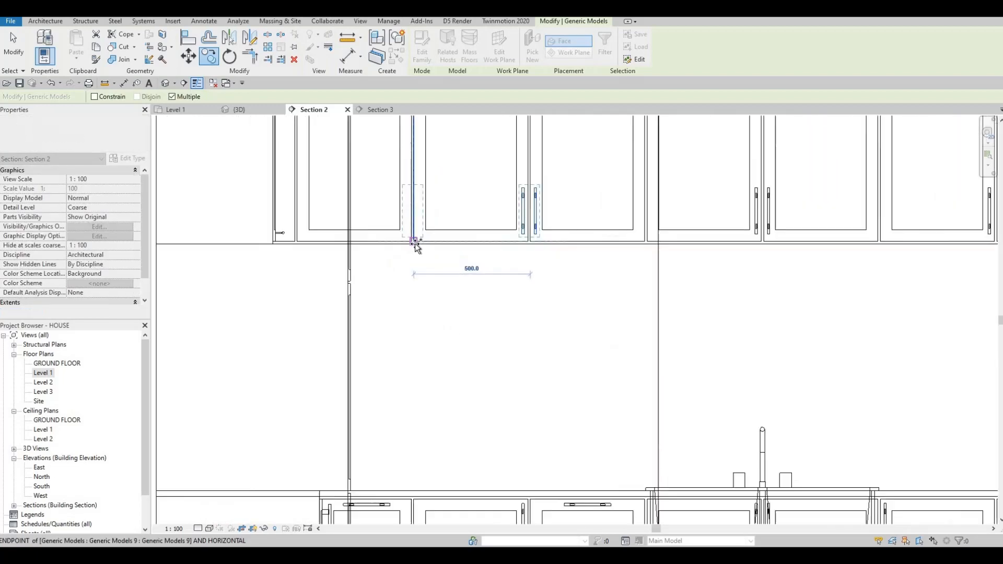
{"action": "left_click", "coordinate": [428, 224]}
{"action": "key", "text": "Escape"}
{"action": "key", "text": "Escape"}
{"action": "key", "text": "Escape"}
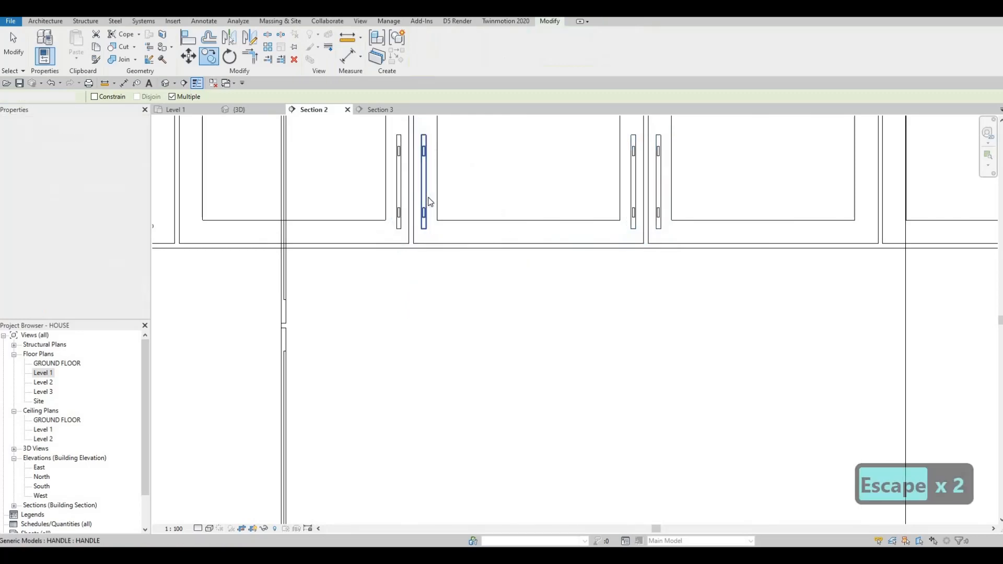
Step: Delete one surplus handle from the upper cabinet doors
{"action": "left_click", "coordinate": [444, 208]}
{"action": "key", "text": "Delete"}
{"action": "scroll", "coordinate": [446, 210], "scroll_direction": "down", "scroll_amount": 3}
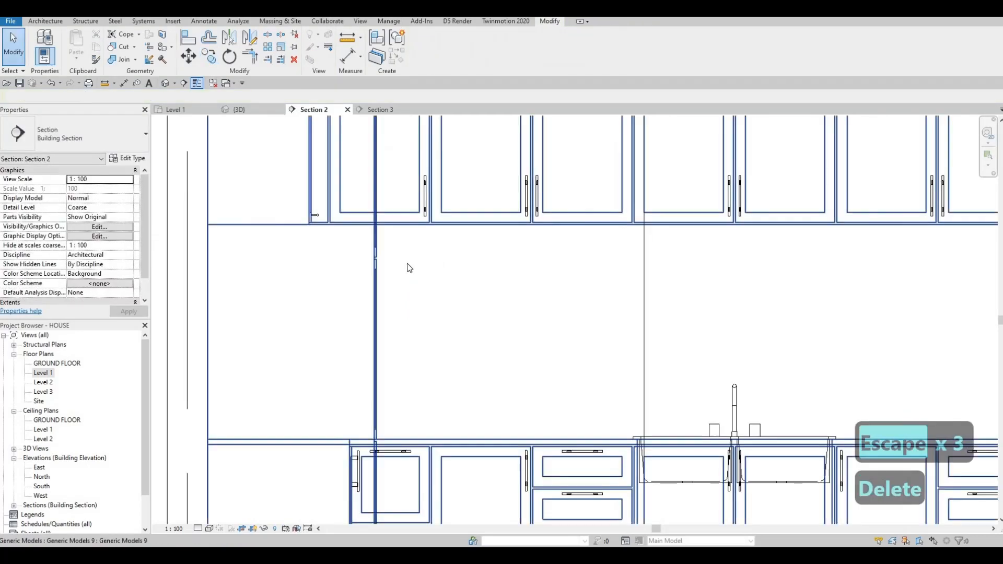
{"action": "scroll", "coordinate": [374, 225], "scroll_direction": "up", "scroll_amount": 1}
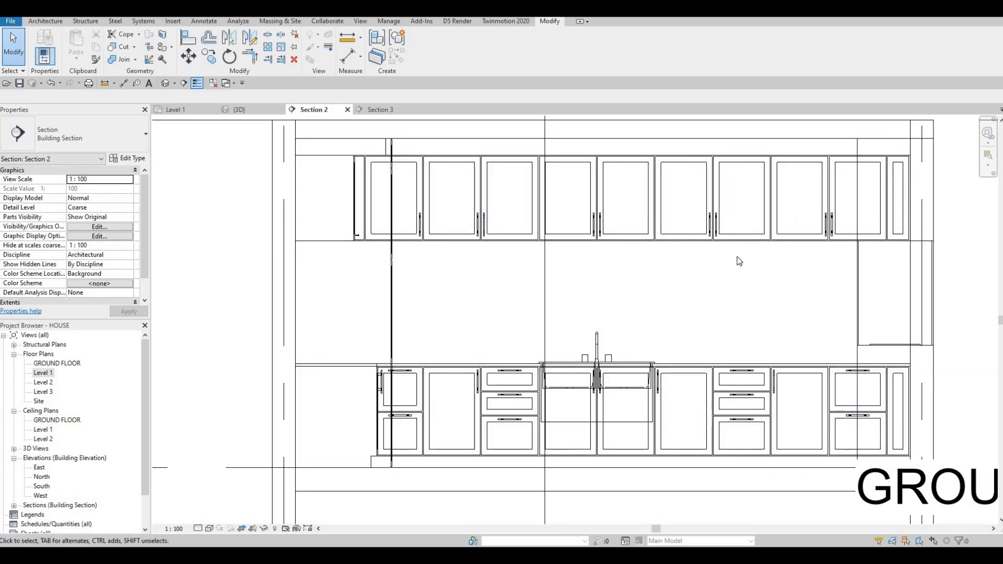
{"action": "scroll", "coordinate": [747, 240], "scroll_direction": "down", "scroll_amount": 2}
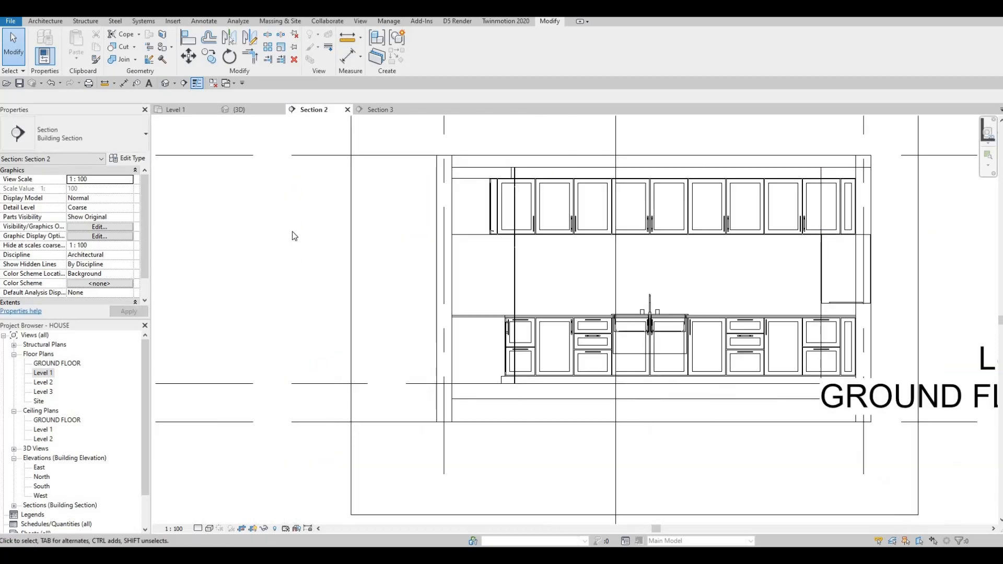
Step: Open Section 3 and shift the base cabinet door handle slightly to the right
{"action": "left_click", "coordinate": [380, 114]}
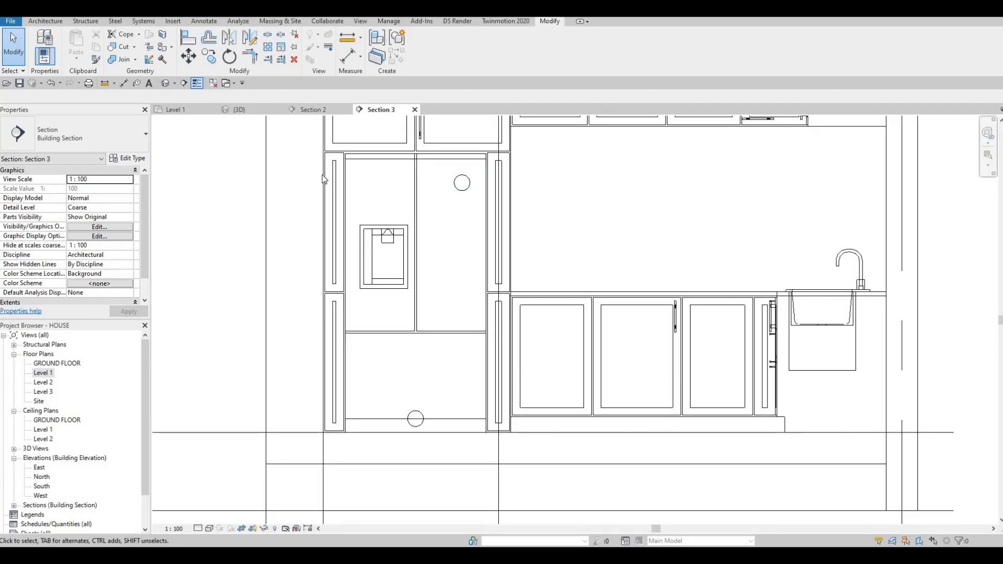
{"action": "scroll", "coordinate": [494, 242], "scroll_direction": "down", "scroll_amount": 2}
{"action": "middle_click_drag", "start_coordinate": [599, 286], "coordinate": [517, 258]}
{"action": "scroll", "coordinate": [516, 258], "scroll_direction": "up", "scroll_amount": 5}
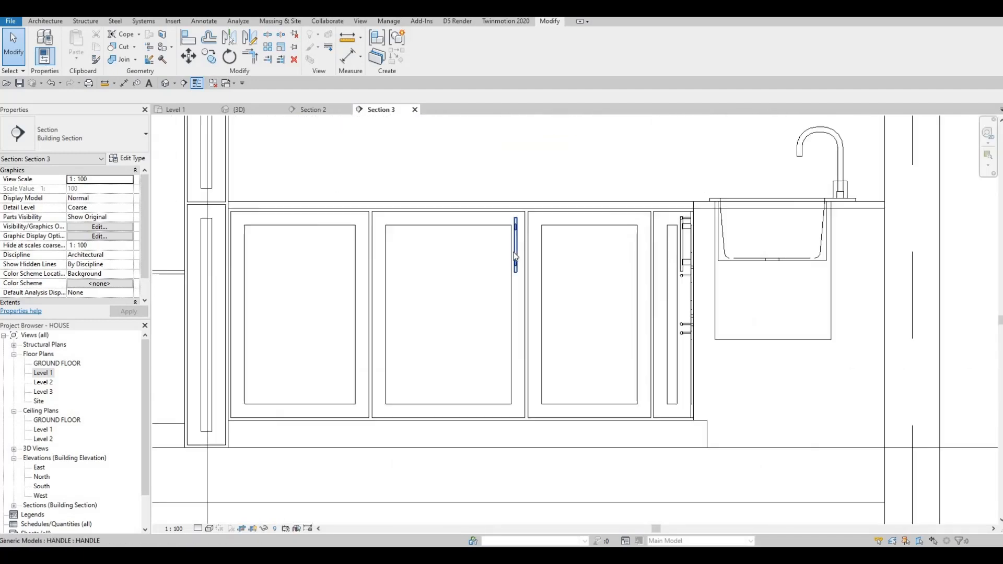
{"action": "left_click_drag", "start_coordinate": [530, 225], "coordinate": [544, 229]}
{"action": "key", "text": "Escape"}
{"action": "key", "text": "Escape"}
{"action": "key", "text": "Escape"}
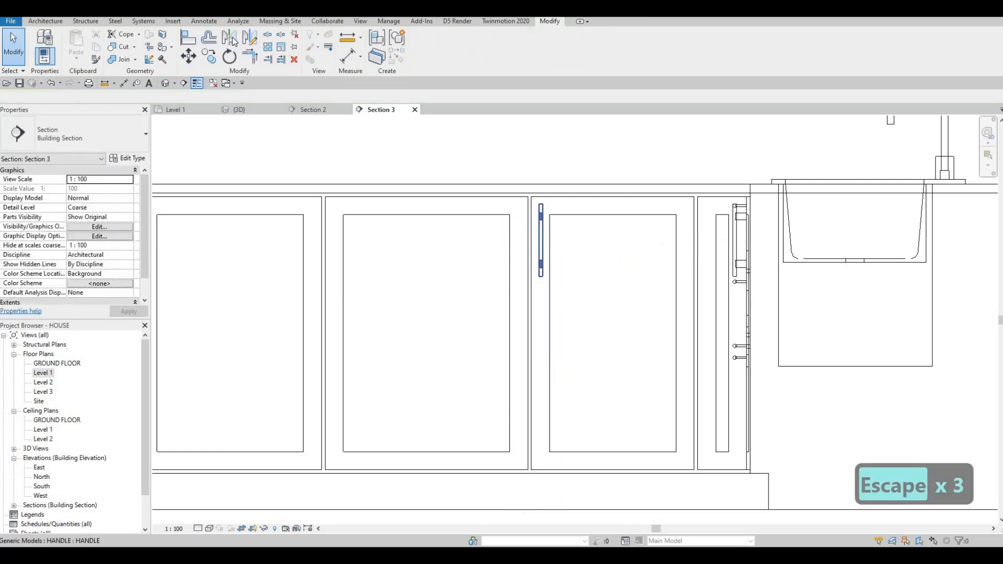
Step: Mirror a copy of the base door handle across the gap onto the neighbouring door
{"action": "scroll", "coordinate": [479, 147], "scroll_direction": "up", "scroll_amount": 5}
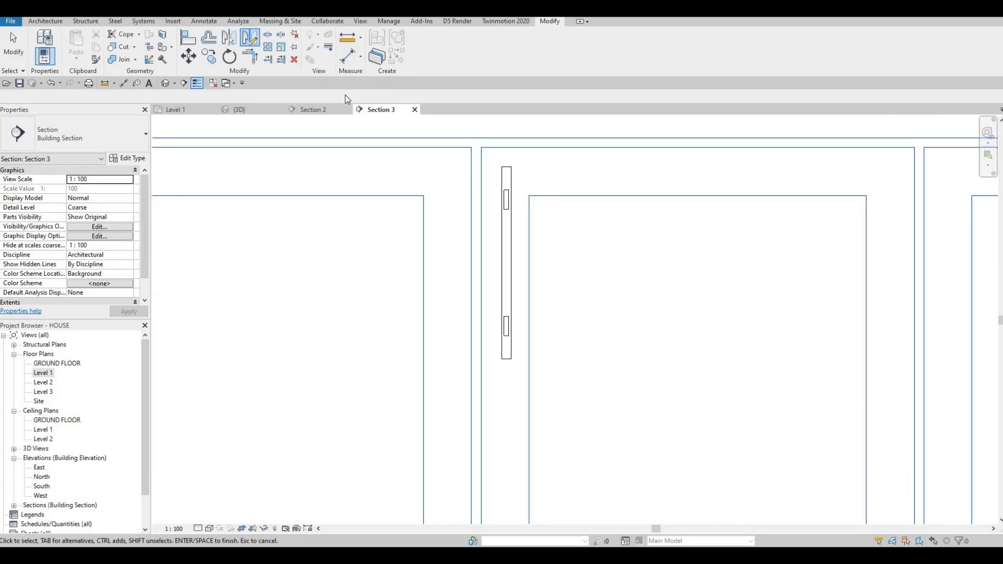
{"action": "key", "text": "Escape"}
{"action": "key", "text": "Escape"}
{"action": "left_click", "coordinate": [502, 245]}
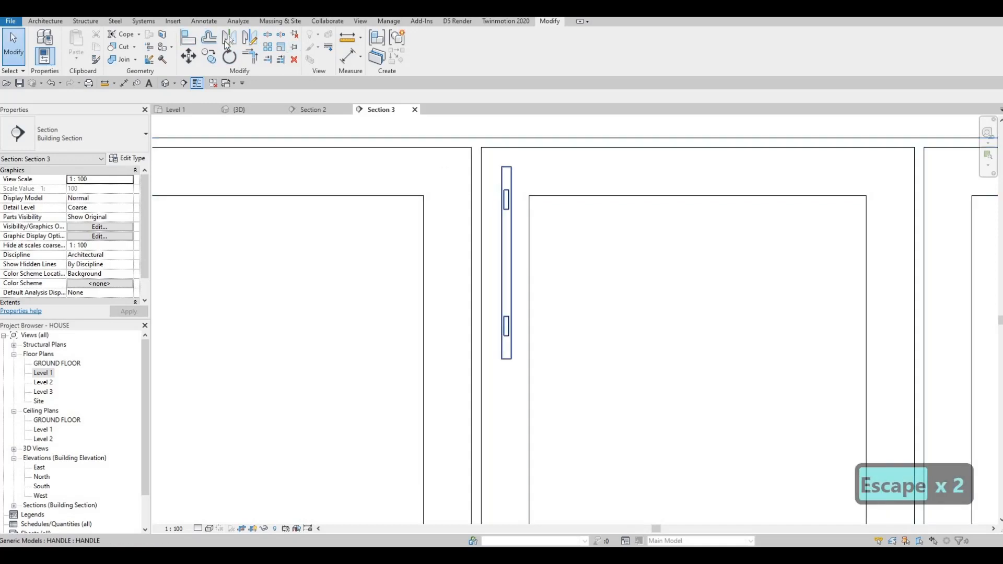
{"action": "key", "text": "d"}
{"action": "key", "text": "m"}
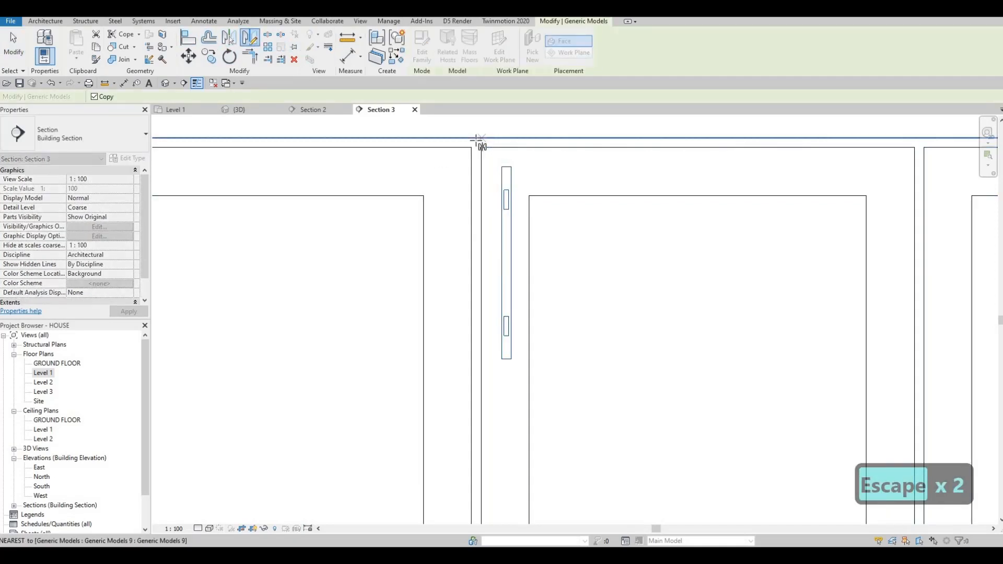
{"action": "left_click", "coordinate": [482, 183]}
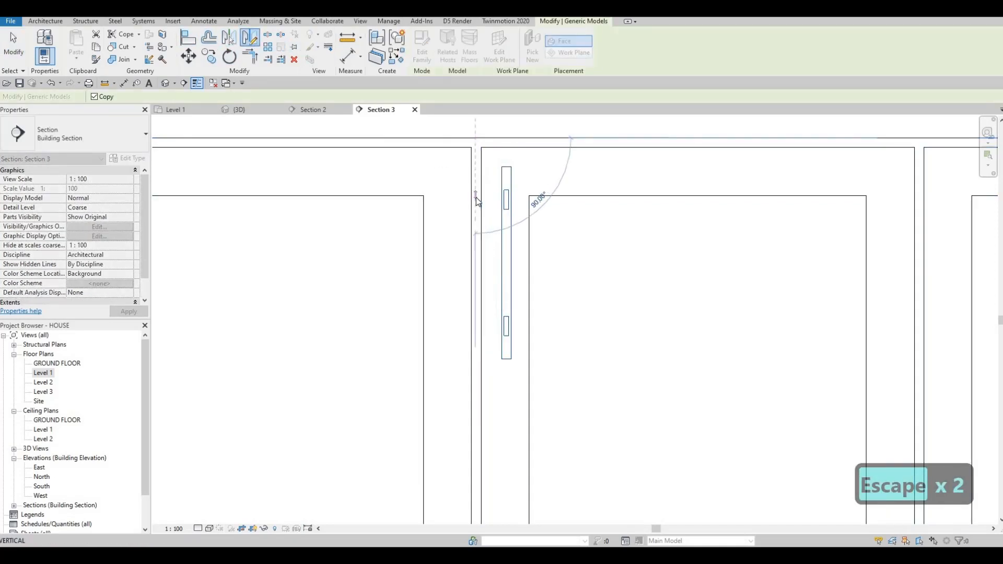
{"action": "left_click", "coordinate": [458, 219]}
{"action": "key", "text": "Escape"}
{"action": "key", "text": "Escape"}
{"action": "key", "text": "Escape"}
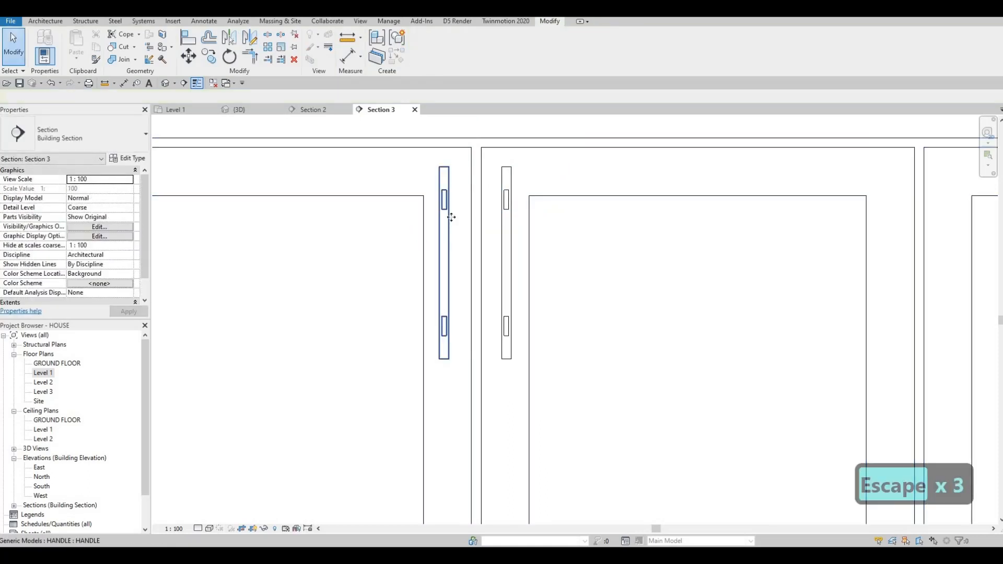
Step: Nudge the mirrored handle sideways to line it up on its door
{"action": "left_click", "coordinate": [451, 217]}
{"action": "key", "text": "Right"}
{"action": "key", "text": "Right"}
{"action": "key", "text": "Left"}
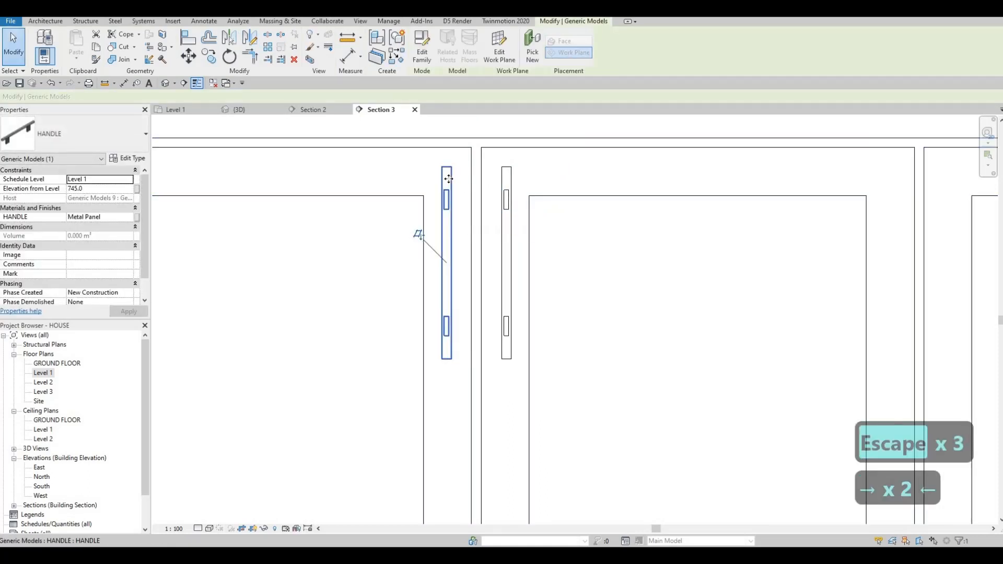
{"action": "scroll", "coordinate": [465, 219], "scroll_direction": "down", "scroll_amount": 4}
{"action": "key", "text": "Escape"}
{"action": "key", "text": "Escape"}
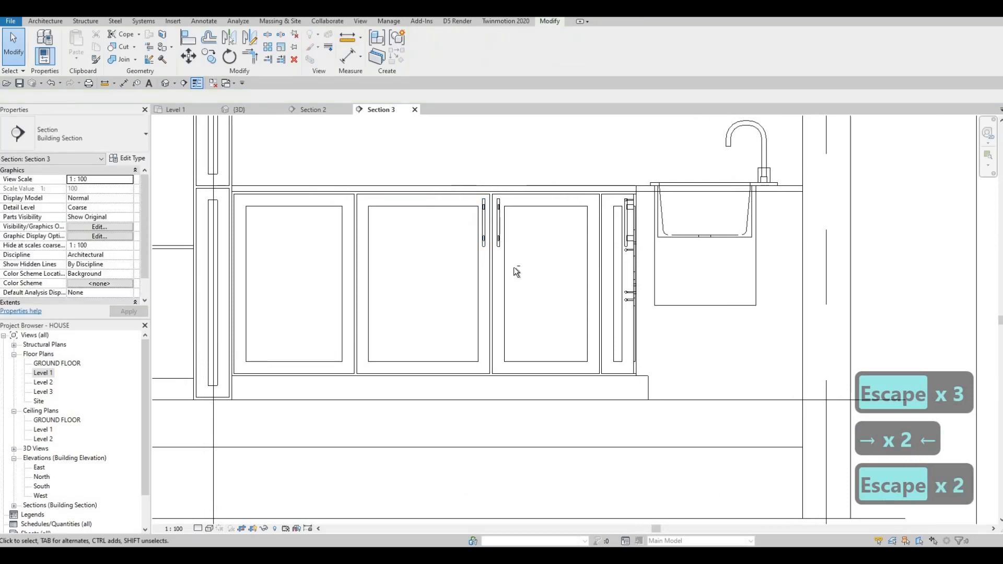
Step: Copy the pair of base door handles onto the next cabinet doors to the left
{"action": "left_click_drag", "start_coordinate": [454, 179], "coordinate": [517, 279]}
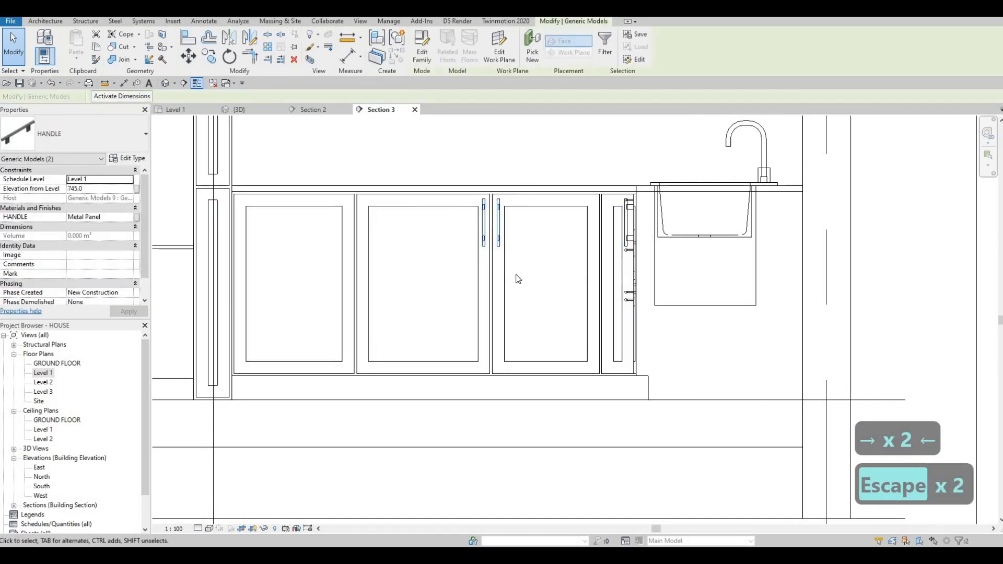
{"action": "key", "text": "c"}
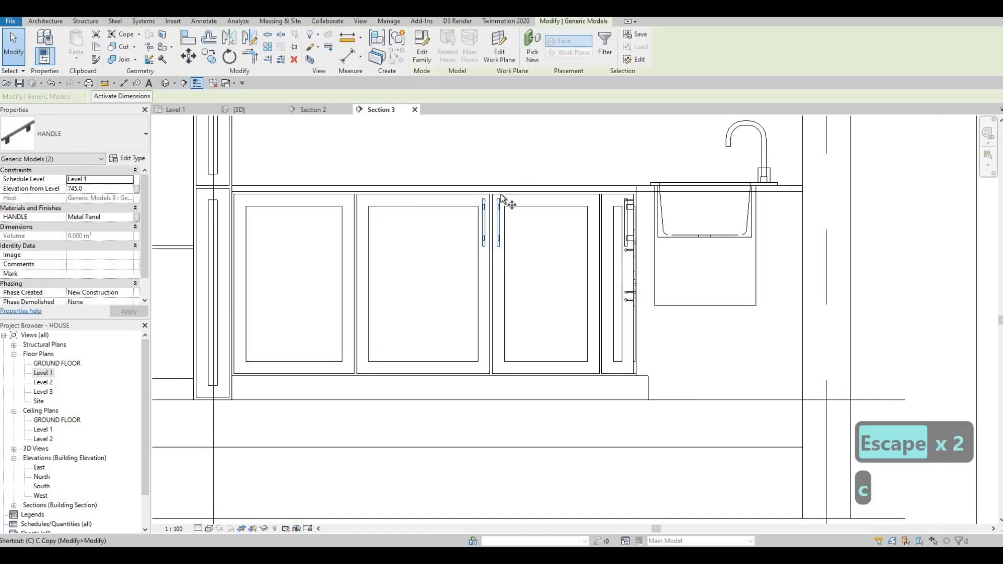
{"action": "key", "text": "o"}
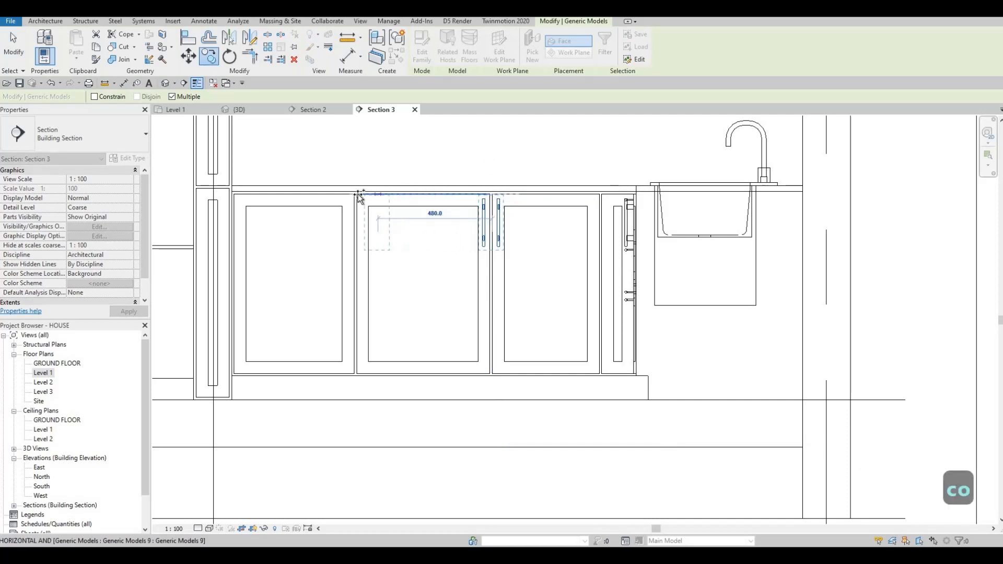
{"action": "left_click", "coordinate": [359, 193]}
{"action": "key", "text": "Escape"}
{"action": "key", "text": "Escape"}
{"action": "key", "text": "Escape"}
{"action": "key", "text": "Escape"}
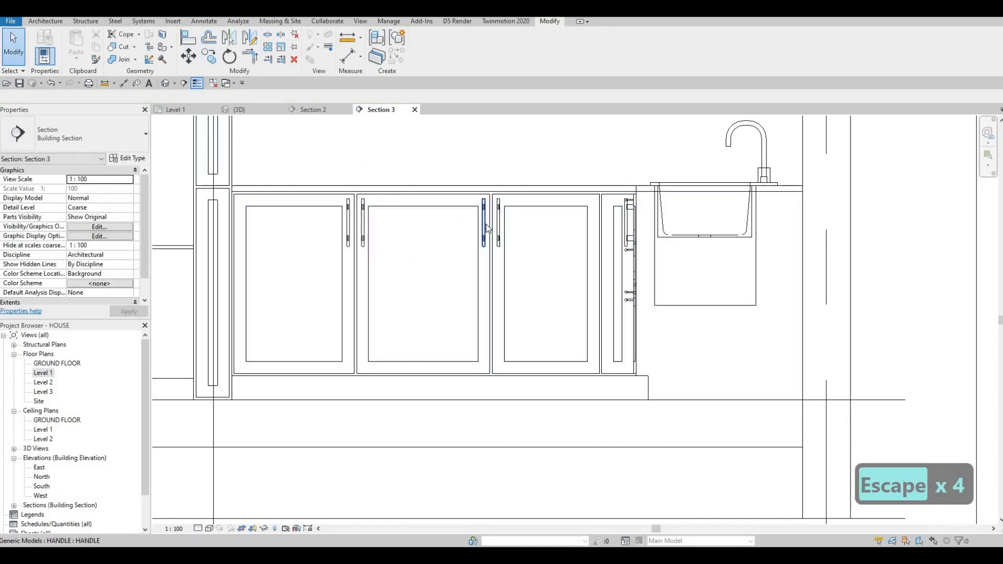
Step: Delete the extra handle on the middle base cabinet door
{"action": "left_click", "coordinate": [485, 227]}
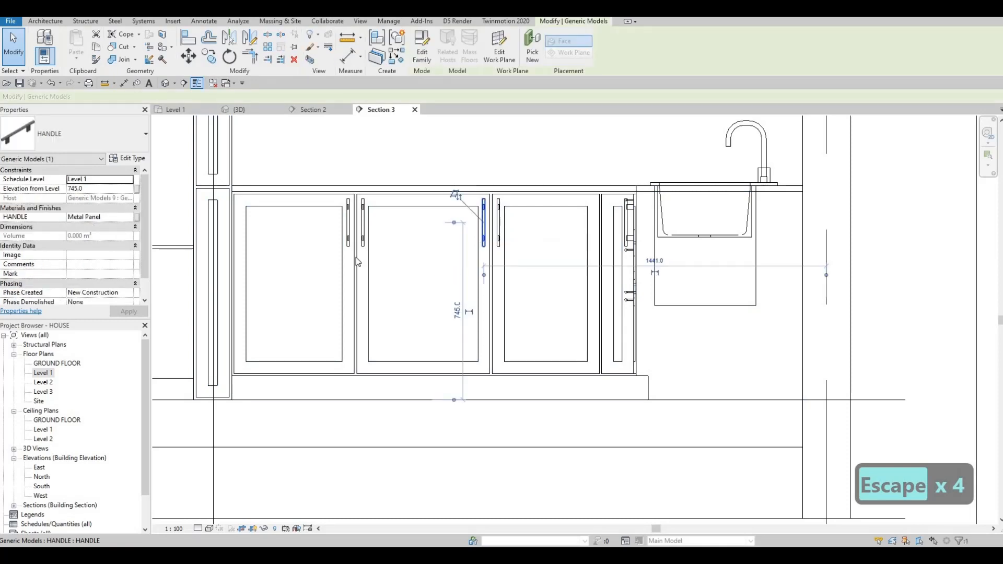
{"action": "key", "text": "Delete"}
{"action": "scroll", "coordinate": [441, 273], "scroll_direction": "down", "scroll_amount": 4}
{"action": "key", "text": "Escape"}
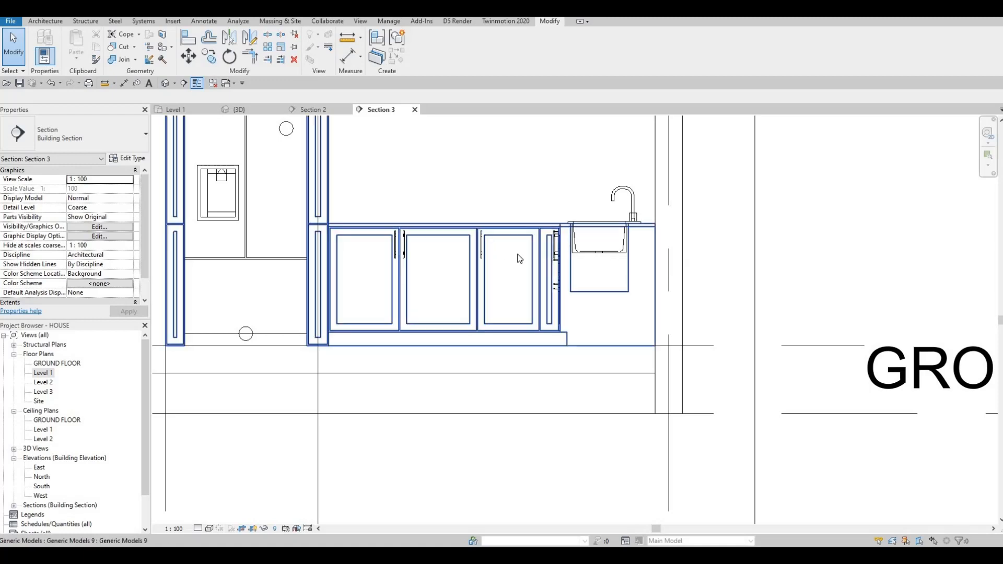
Step: Reposition the handle on the upper cabinet door above the sink run, near its lower edge
{"action": "scroll", "coordinate": [492, 298], "scroll_direction": "down", "scroll_amount": 1}
{"action": "middle_click_drag", "start_coordinate": [500, 292], "coordinate": [469, 319]}
{"action": "scroll", "coordinate": [484, 271], "scroll_direction": "down", "scroll_amount": 1}
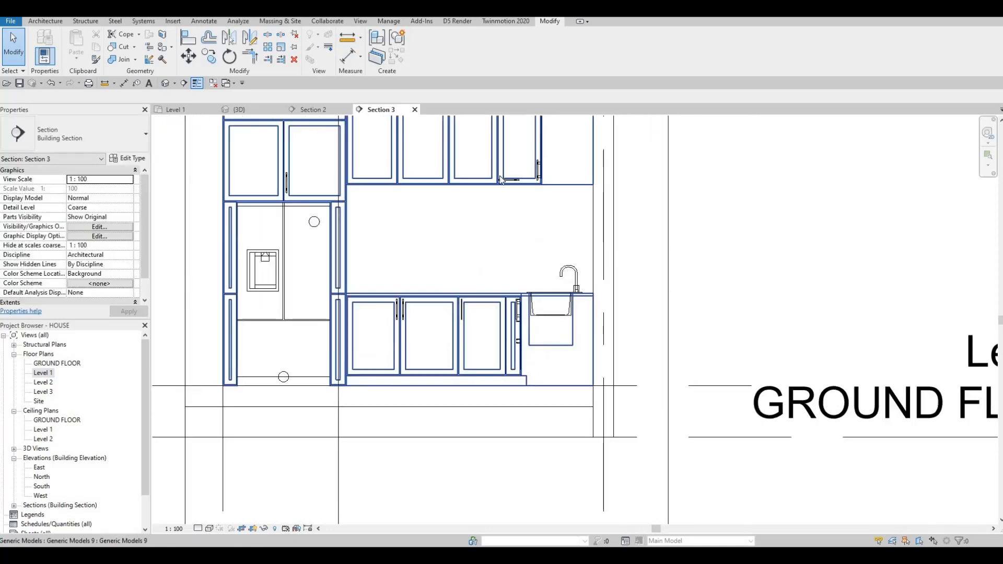
{"action": "scroll", "coordinate": [507, 143], "scroll_direction": "up", "scroll_amount": 6}
{"action": "key", "text": "Escape"}
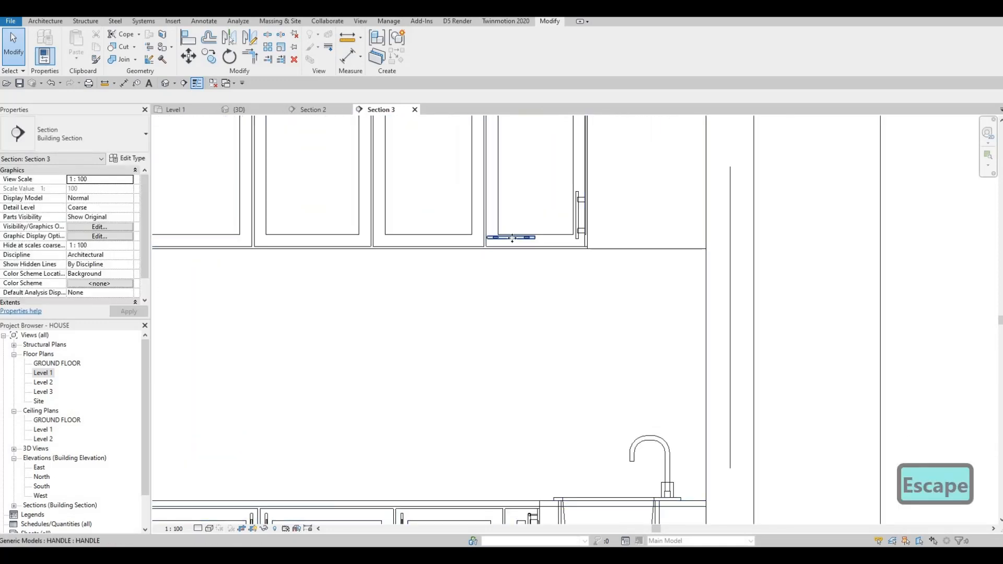
{"action": "left_click", "coordinate": [513, 238]}
{"action": "scroll", "coordinate": [506, 212], "scroll_direction": "down", "scroll_amount": 2}
{"action": "scroll", "coordinate": [502, 214], "scroll_direction": "up", "scroll_amount": 3}
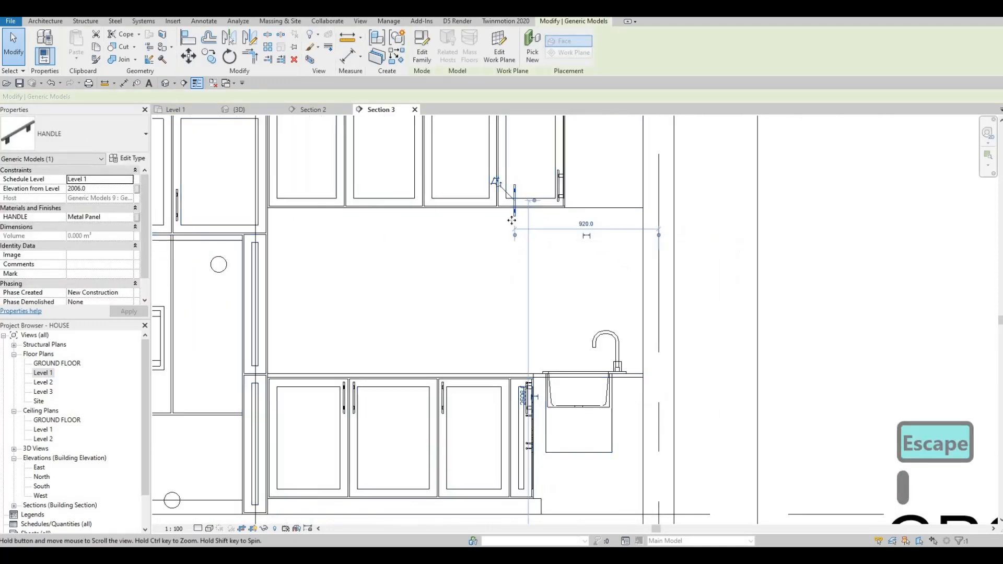
{"action": "left_click_drag", "start_coordinate": [492, 210], "coordinate": [490, 210]}
{"action": "key", "text": "Escape"}
{"action": "key", "text": "Escape"}
Step: Copy the selected handle onto the neighbouring upper cabinet door to its left
{"action": "scroll", "coordinate": [494, 209], "scroll_direction": "up", "scroll_amount": 2}
{"action": "left_click", "coordinate": [496, 207]}
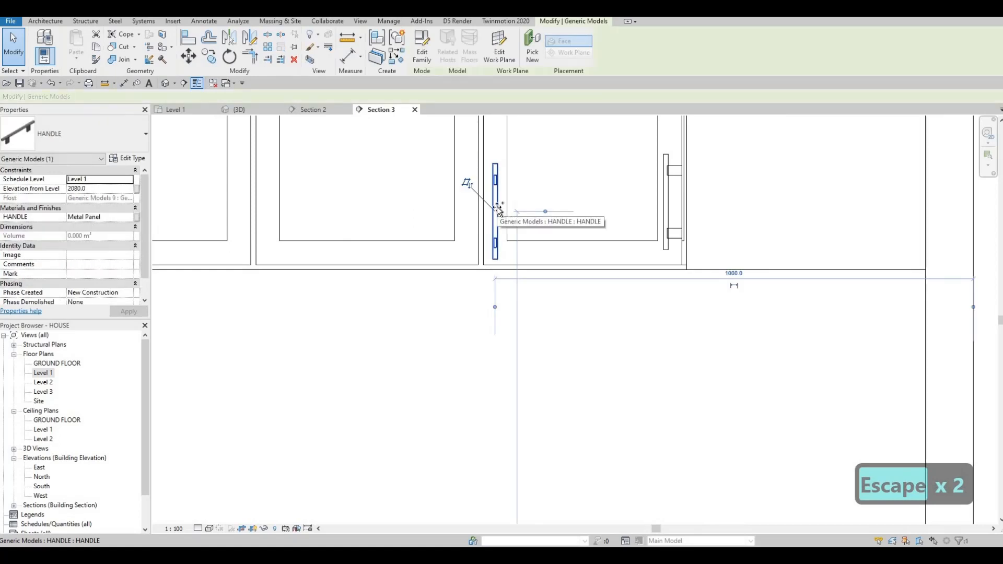
{"action": "key", "text": "c"}
{"action": "key", "text": "o"}
{"action": "left_click", "coordinate": [470, 207]}
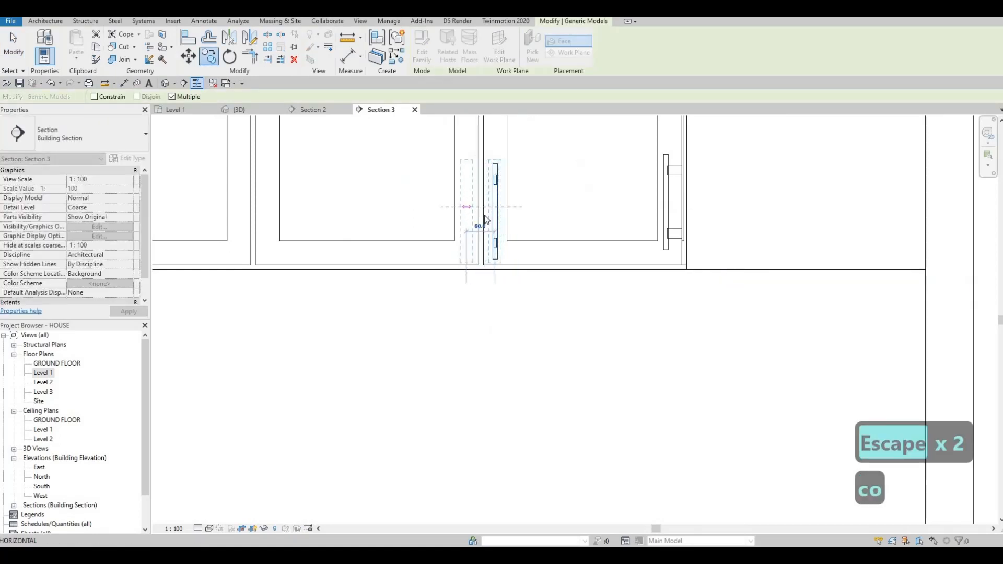
{"action": "left_click", "coordinate": [468, 208]}
{"action": "key", "text": "Escape"}
{"action": "key", "text": "Escape"}
{"action": "key", "text": "Escape"}
Step: Copy the pair of upper door handles about 970 mm to the left onto the next cabinet doors
{"action": "left_click", "coordinate": [494, 211]}
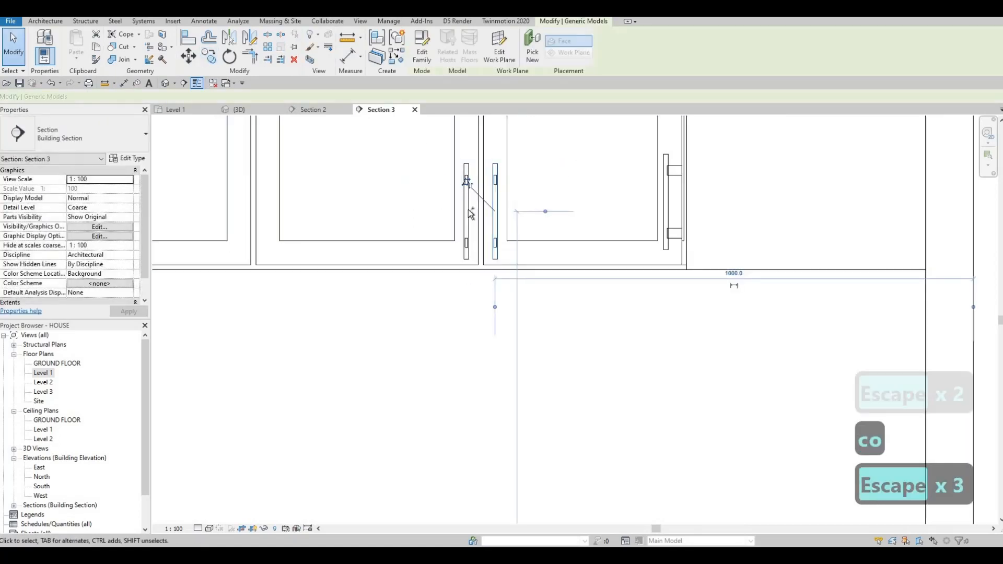
{"action": "left_click", "coordinate": [469, 211]}
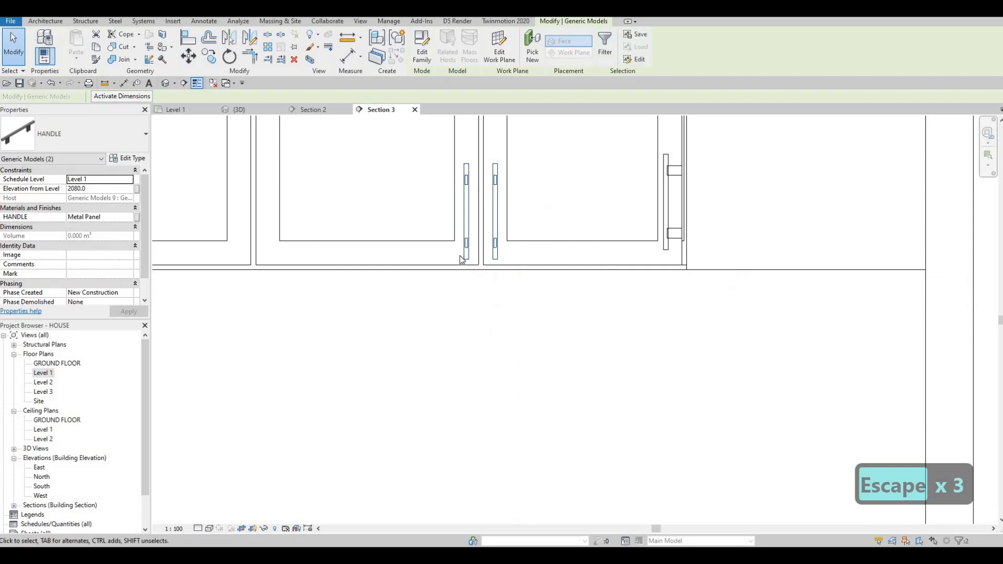
{"action": "key", "text": "c"}
{"action": "left_click", "coordinate": [484, 265]}
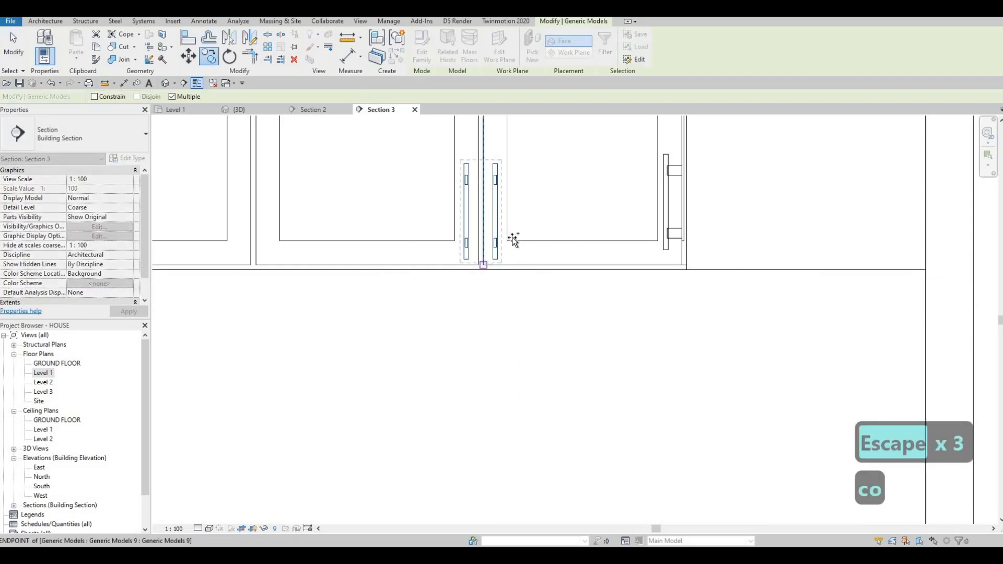
{"action": "scroll", "coordinate": [261, 261], "scroll_direction": "down", "scroll_amount": 1}
{"action": "middle_click_drag", "start_coordinate": [261, 261], "coordinate": [406, 243]}
{"action": "left_click", "coordinate": [207, 254]}
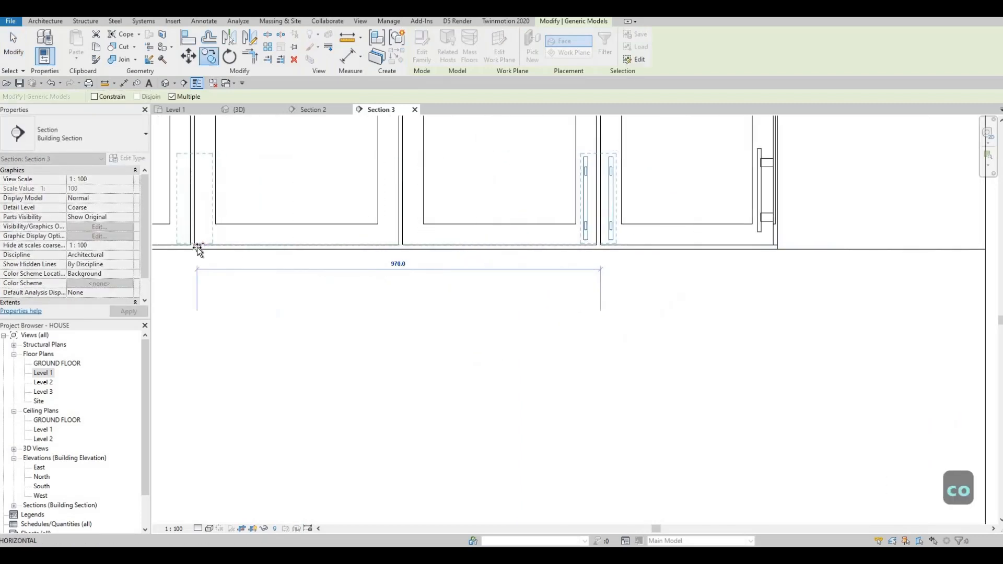
{"action": "scroll", "coordinate": [515, 212], "scroll_direction": "down", "scroll_amount": 4}
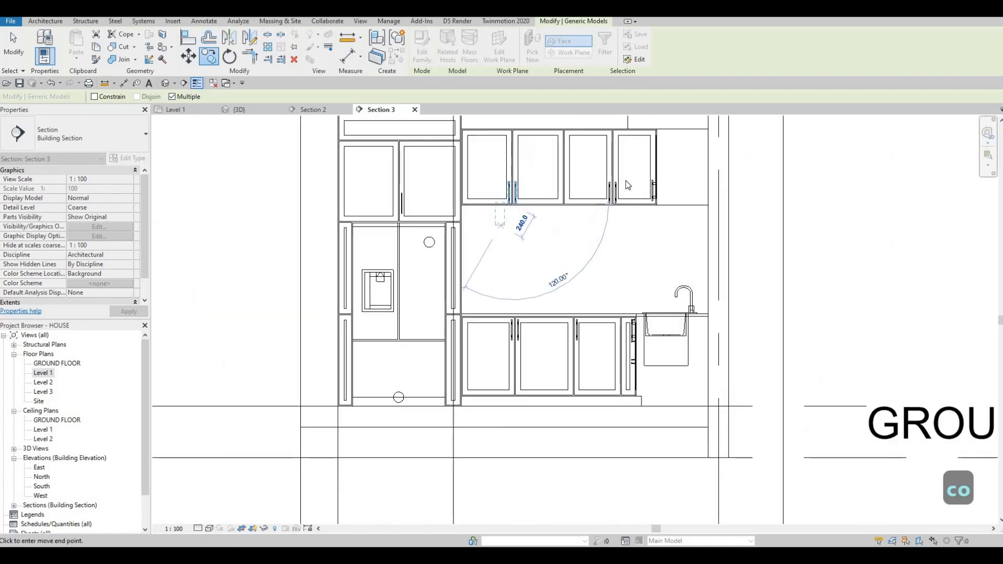
{"action": "key", "text": "Escape"}
{"action": "key", "text": "Escape"}
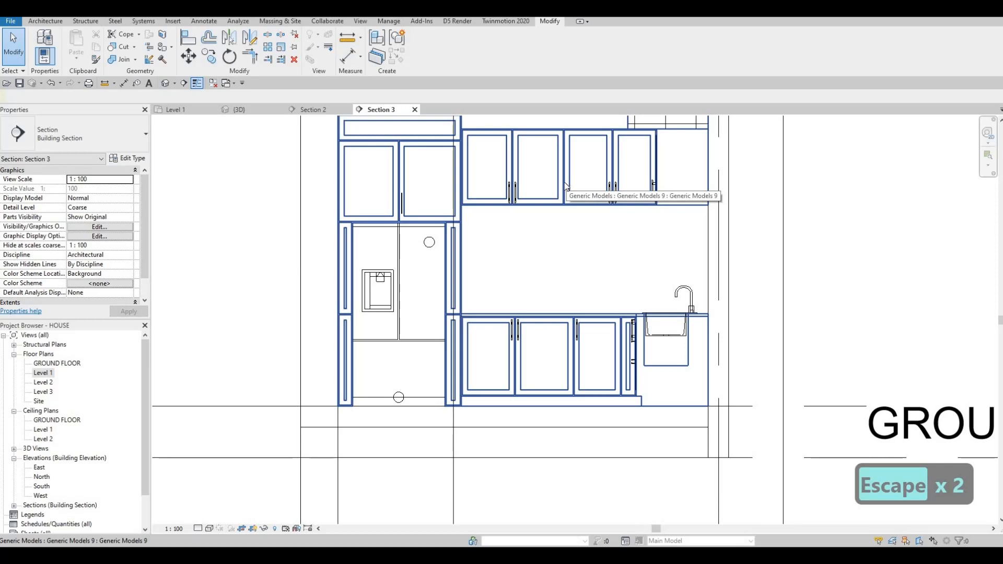
Step: Move the handle on the tall cabinet's upper door down toward the door's lower edge
{"action": "middle_click_drag", "start_coordinate": [410, 211], "coordinate": [412, 244]}
{"action": "key", "text": "Escape"}
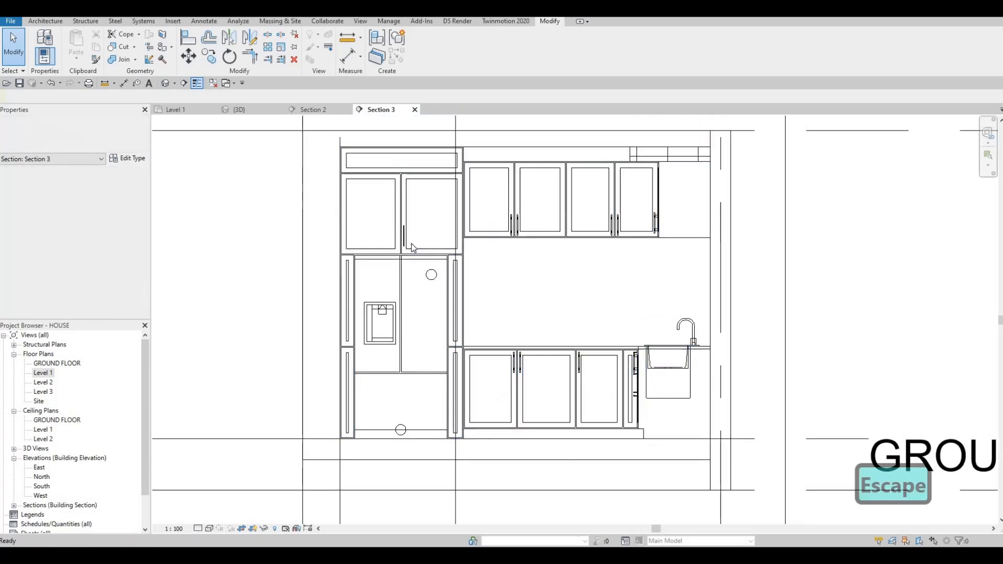
{"action": "key", "text": "Escape"}
{"action": "scroll", "coordinate": [412, 244], "scroll_direction": "up", "scroll_amount": 5}
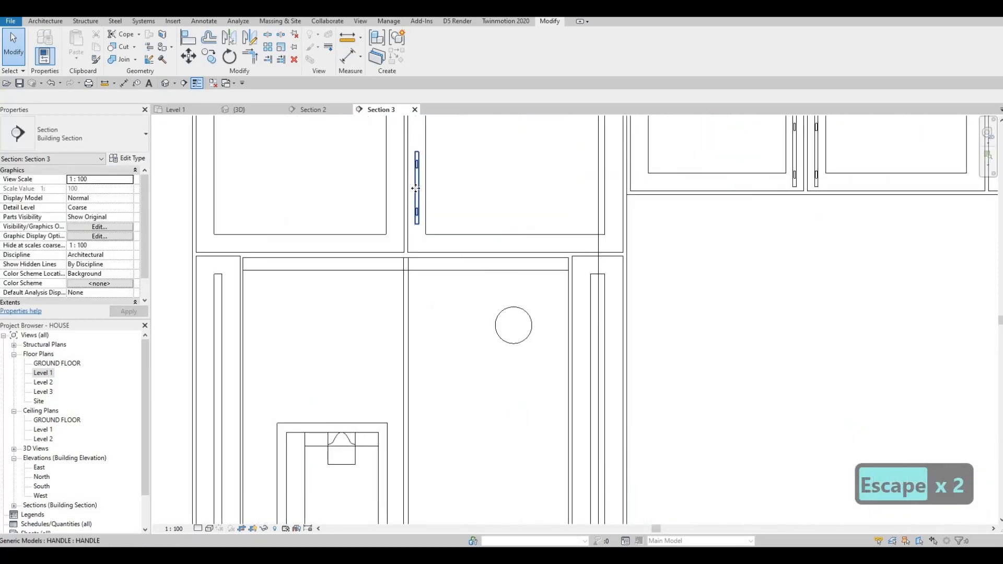
{"action": "left_click", "coordinate": [416, 188]}
{"action": "scroll", "coordinate": [416, 188], "scroll_direction": "up", "scroll_amount": 3}
{"action": "left_click_drag", "start_coordinate": [417, 191], "coordinate": [418, 220]}
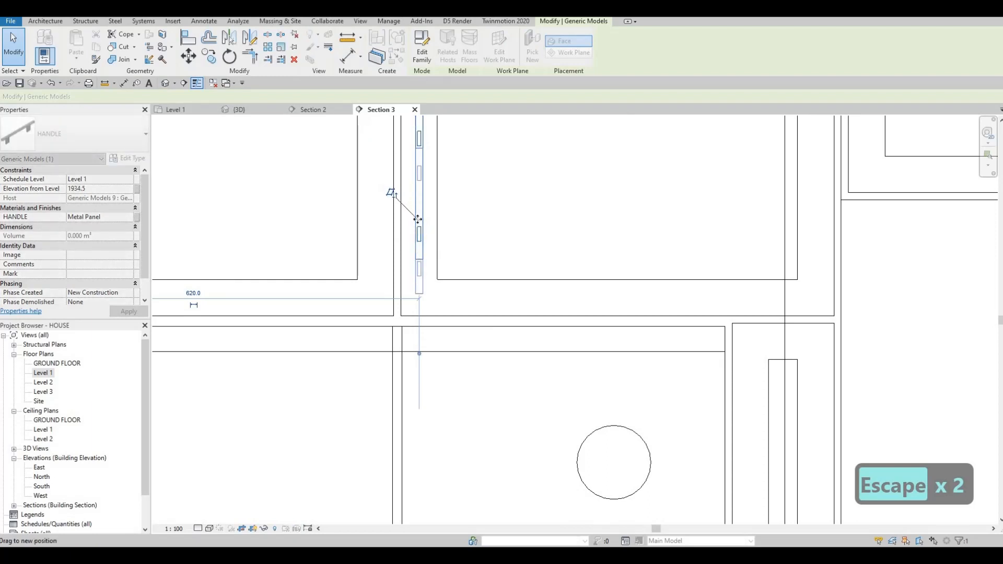
{"action": "key", "text": "Escape"}
{"action": "key", "text": "Escape"}
Step: Copy that handle onto the adjacent left door of the tall cabinet's upper unit
{"action": "left_click", "coordinate": [419, 256]}
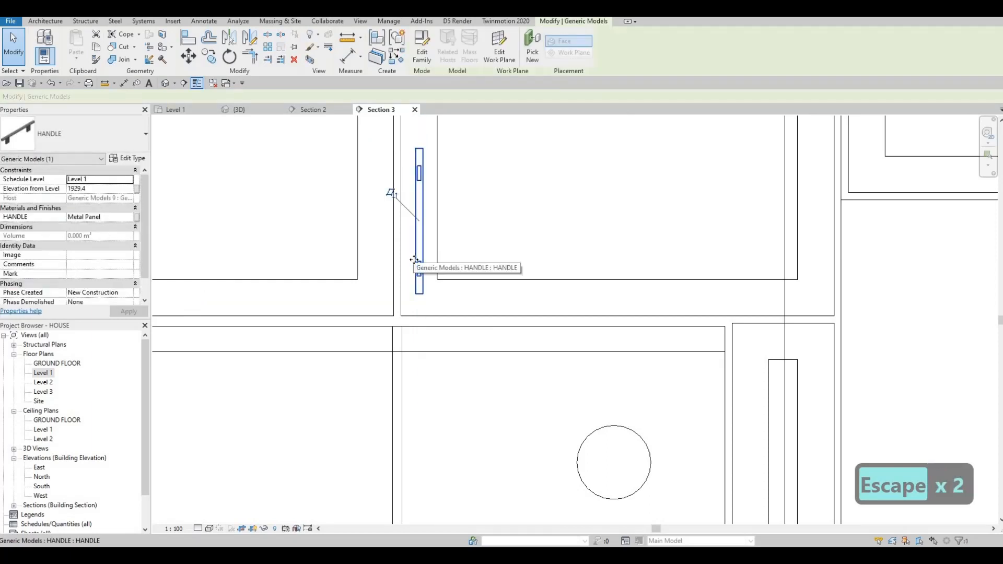
{"action": "key", "text": "c"}
{"action": "key", "text": "o"}
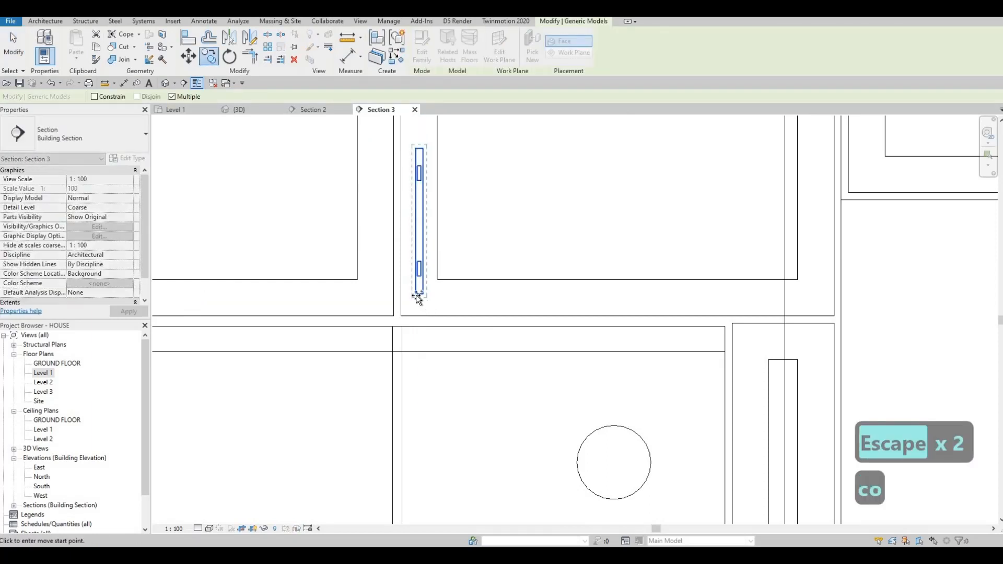
{"action": "left_click", "coordinate": [375, 294]}
{"action": "left_click", "coordinate": [416, 294]}
{"action": "key", "text": "Escape"}
{"action": "key", "text": "Escape"}
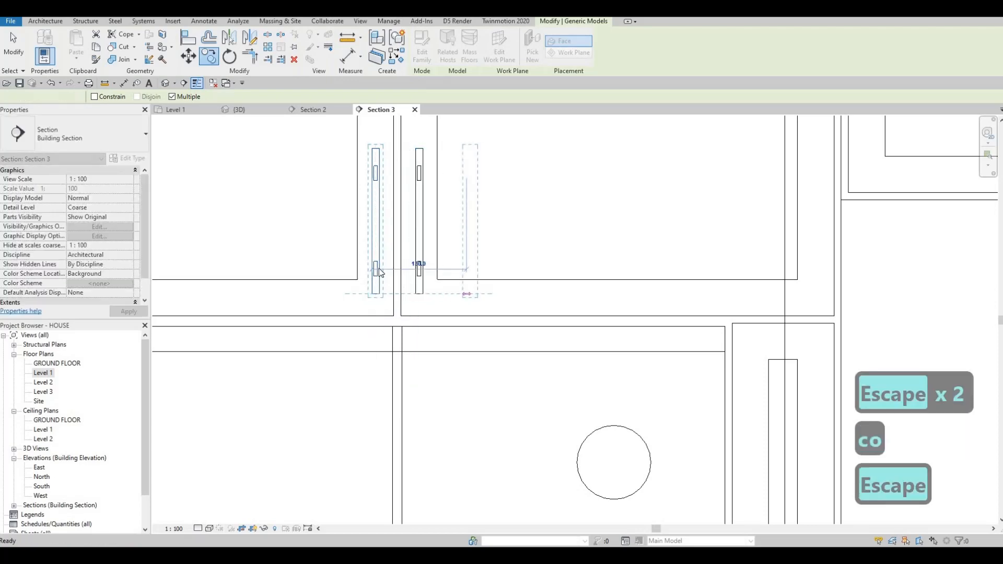
Step: Inspect the kitchen cabinet handles in the section elevation and the 3D view
{"action": "scroll", "coordinate": [386, 264], "scroll_direction": "down", "scroll_amount": 6}
{"action": "middle_click_drag", "start_coordinate": [434, 244], "coordinate": [415, 205]}
{"action": "scroll", "coordinate": [418, 210], "scroll_direction": "down", "scroll_amount": 6}
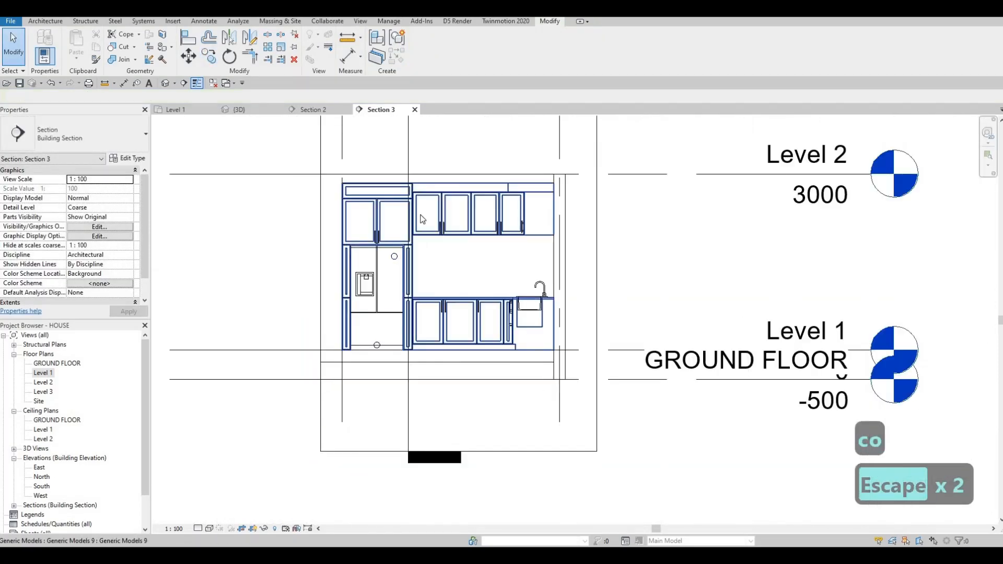
{"action": "scroll", "coordinate": [421, 218], "scroll_direction": "up", "scroll_amount": 2}
{"action": "key", "text": "Escape"}
{"action": "scroll", "coordinate": [426, 208], "scroll_direction": "down", "scroll_amount": 2}
{"action": "middle_click_drag", "start_coordinate": [434, 324], "coordinate": [422, 251]}
{"action": "scroll", "coordinate": [422, 251], "scroll_direction": "down", "scroll_amount": 2}
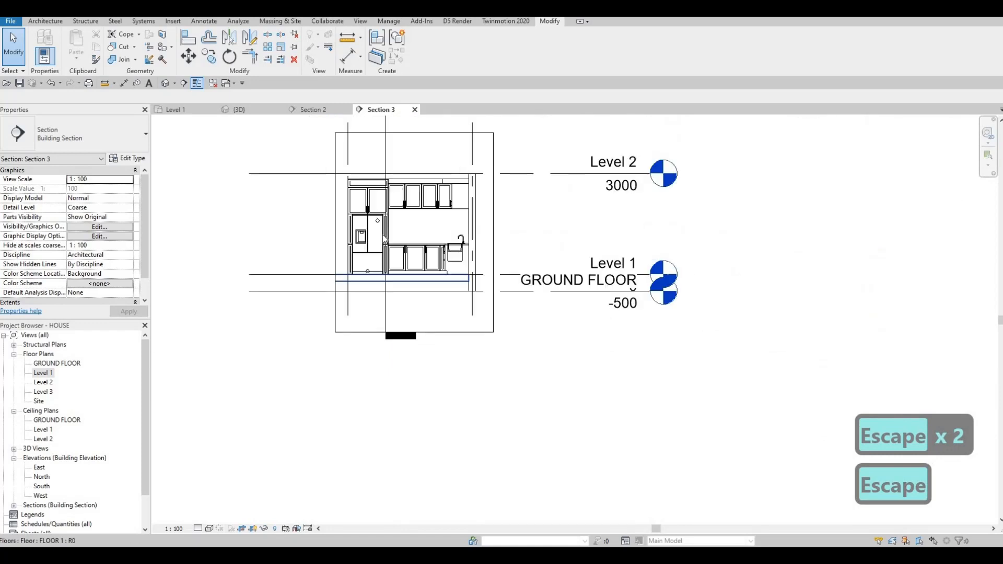
{"action": "scroll", "coordinate": [431, 240], "scroll_direction": "up", "scroll_amount": 7}
{"action": "scroll", "coordinate": [443, 228], "scroll_direction": "down", "scroll_amount": 2}
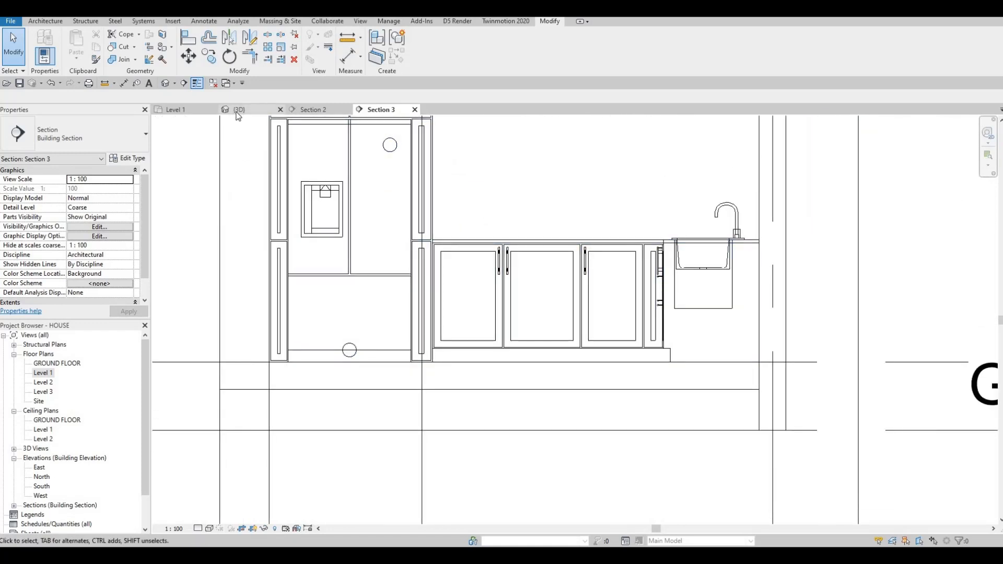
{"action": "key", "text": "Escape"}
{"action": "scroll", "coordinate": [434, 184], "scroll_direction": "down", "scroll_amount": 5}
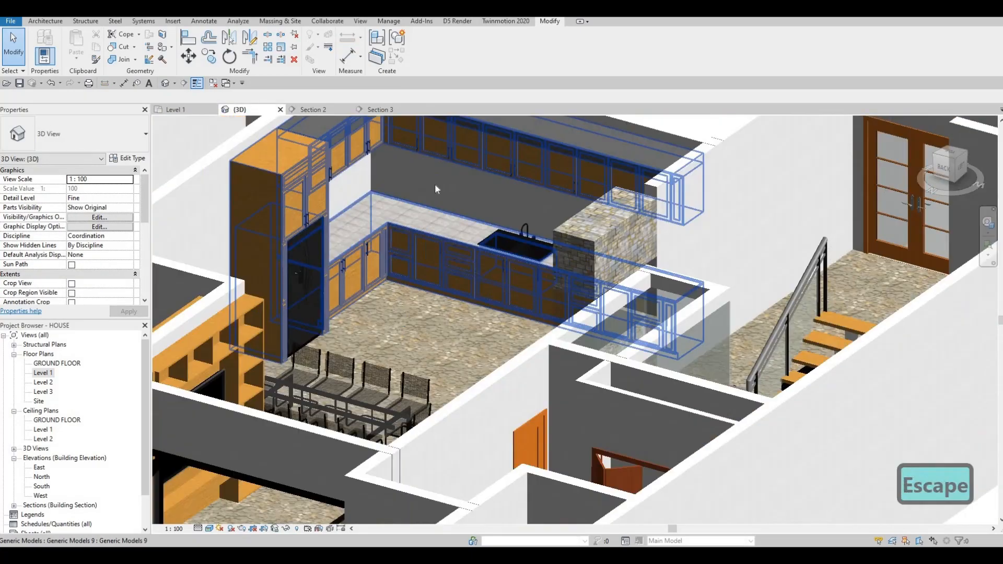
{"action": "scroll", "coordinate": [421, 202], "scroll_direction": "up", "scroll_amount": 2}
{"action": "middle_click_drag", "start_coordinate": [435, 260], "coordinate": [384, 225], "text": "shift"}
{"action": "scroll", "coordinate": [384, 226], "scroll_direction": "up", "scroll_amount": 3}
{"action": "scroll", "coordinate": [381, 240], "scroll_direction": "down", "scroll_amount": 4}
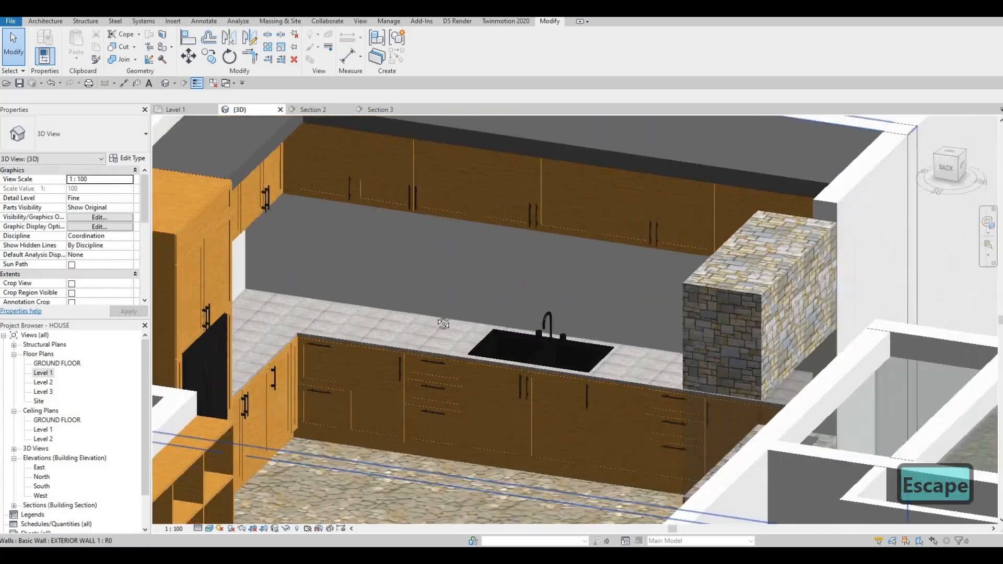
{"action": "middle_click_drag", "start_coordinate": [443, 324], "coordinate": [485, 252], "text": "shift"}
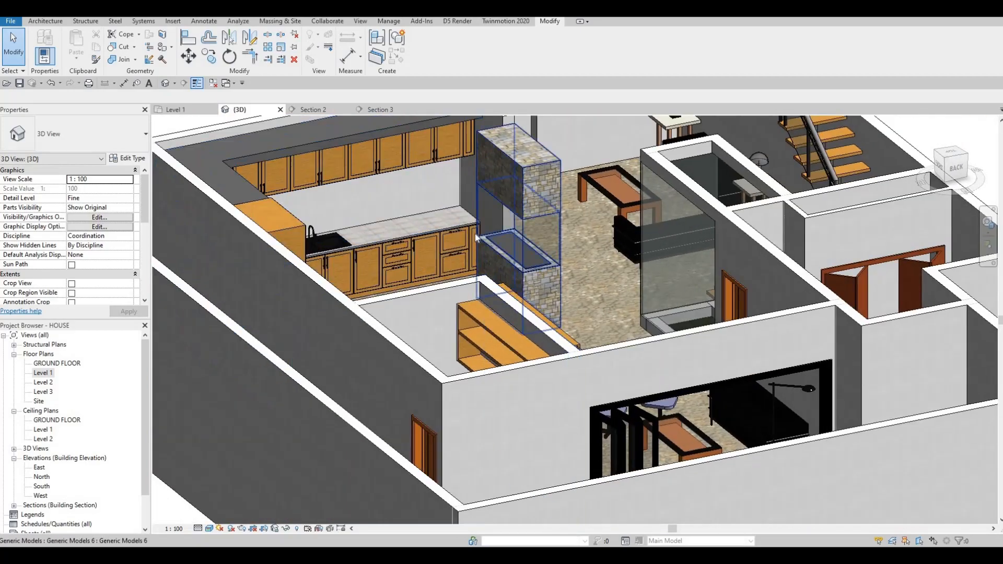
{"action": "scroll", "coordinate": [547, 265], "scroll_direction": "up", "scroll_amount": 5}
{"action": "scroll", "coordinate": [537, 294], "scroll_direction": "down", "scroll_amount": 4}
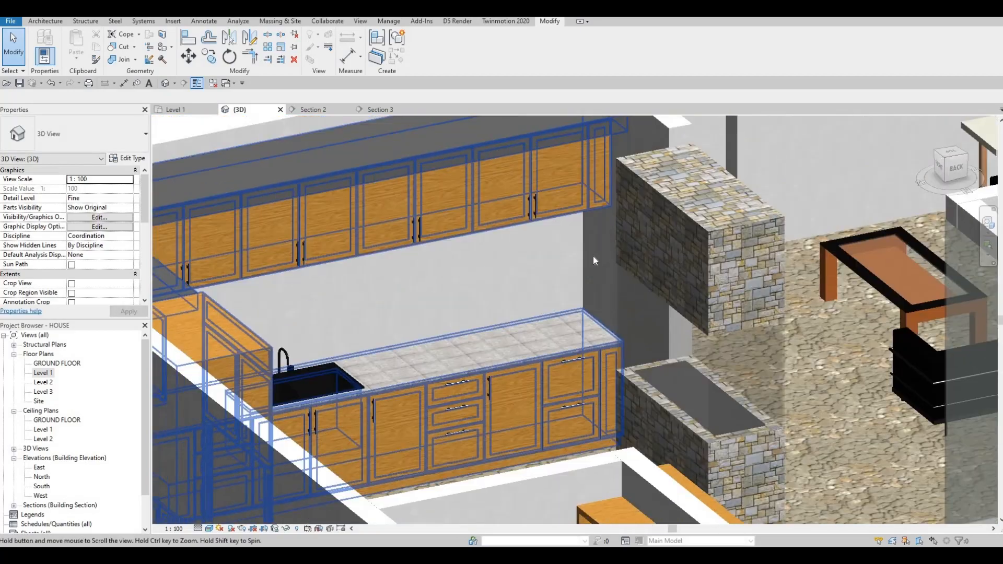
{"action": "scroll", "coordinate": [593, 256], "scroll_direction": "up", "scroll_amount": 2}
{"action": "scroll", "coordinate": [562, 362], "scroll_direction": "down", "scroll_amount": 2}
{"action": "middle_click_drag", "start_coordinate": [455, 390], "coordinate": [180, 384], "text": "shift"}
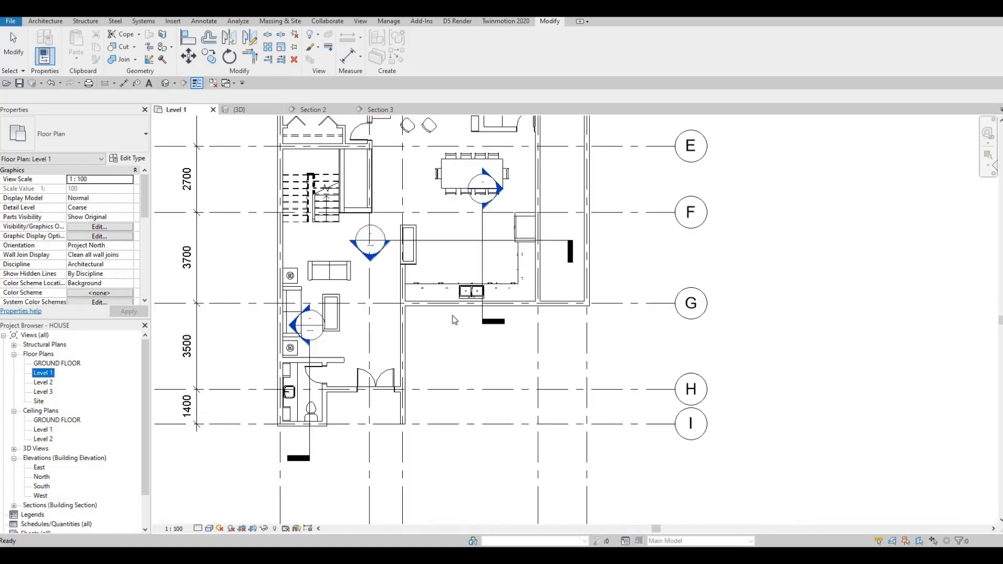
Step: Move the Section 3 marker up near grid E in the Level 1 plan
{"action": "middle_click_drag", "start_coordinate": [466, 306], "coordinate": [434, 341]}
{"action": "scroll", "coordinate": [429, 255], "scroll_direction": "up", "scroll_amount": 3}
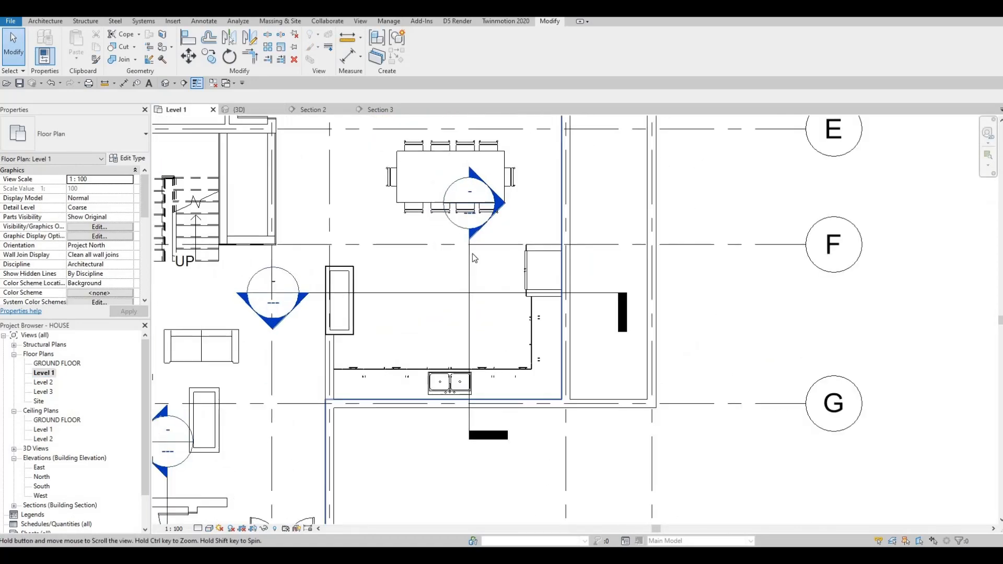
{"action": "scroll", "coordinate": [472, 252], "scroll_direction": "down", "scroll_amount": 1}
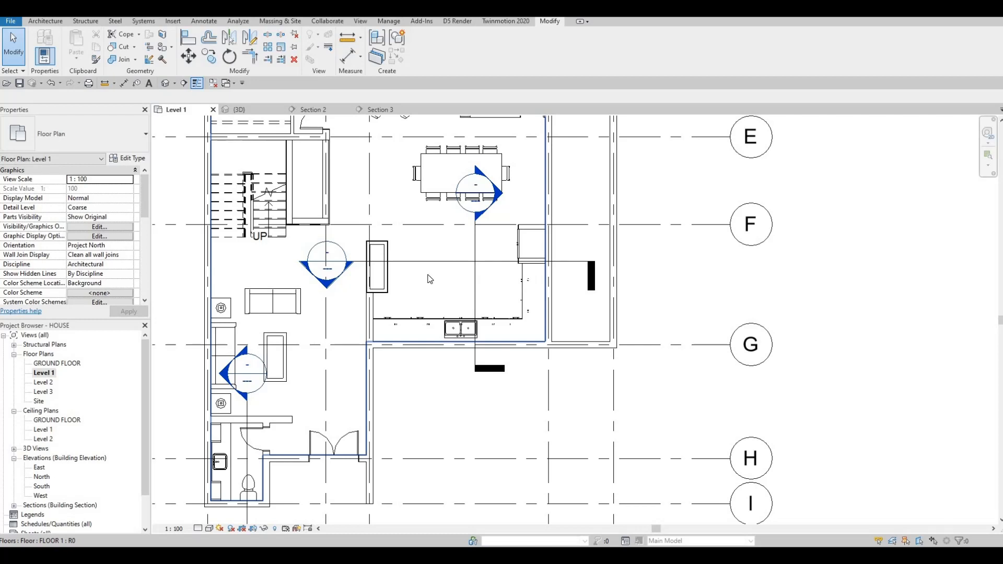
{"action": "middle_click_drag", "start_coordinate": [475, 238], "coordinate": [457, 246]}
{"action": "key", "text": "Escape"}
{"action": "key", "text": "Escape"}
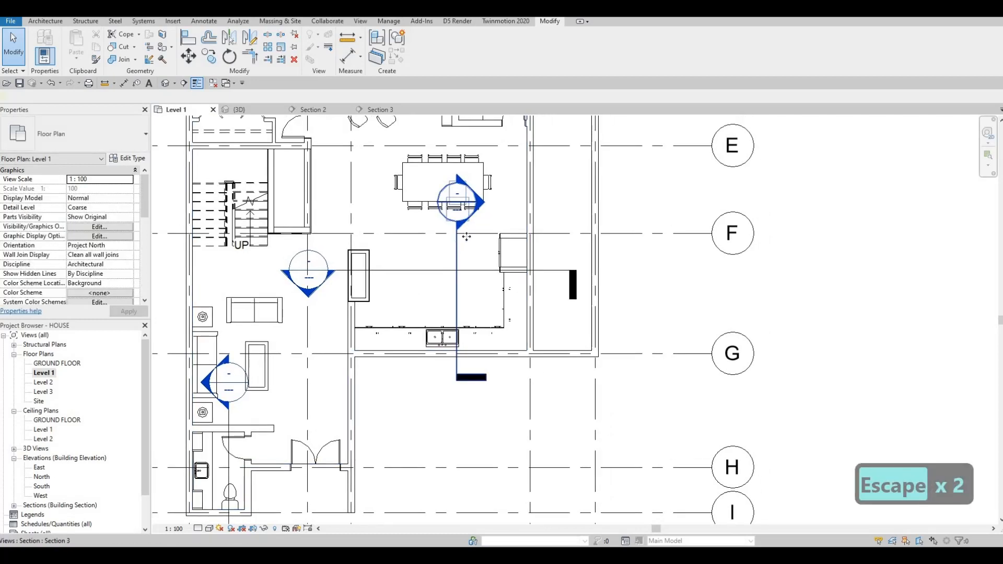
{"action": "left_click", "coordinate": [458, 237]}
{"action": "left_click_drag", "start_coordinate": [458, 237], "coordinate": [525, 181]}
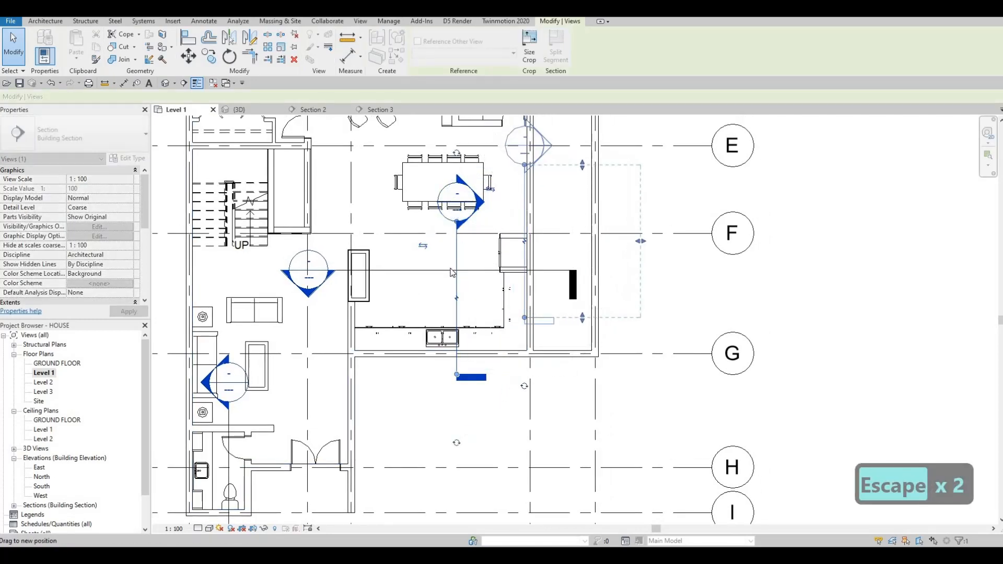
{"action": "left_click", "coordinate": [465, 270]}
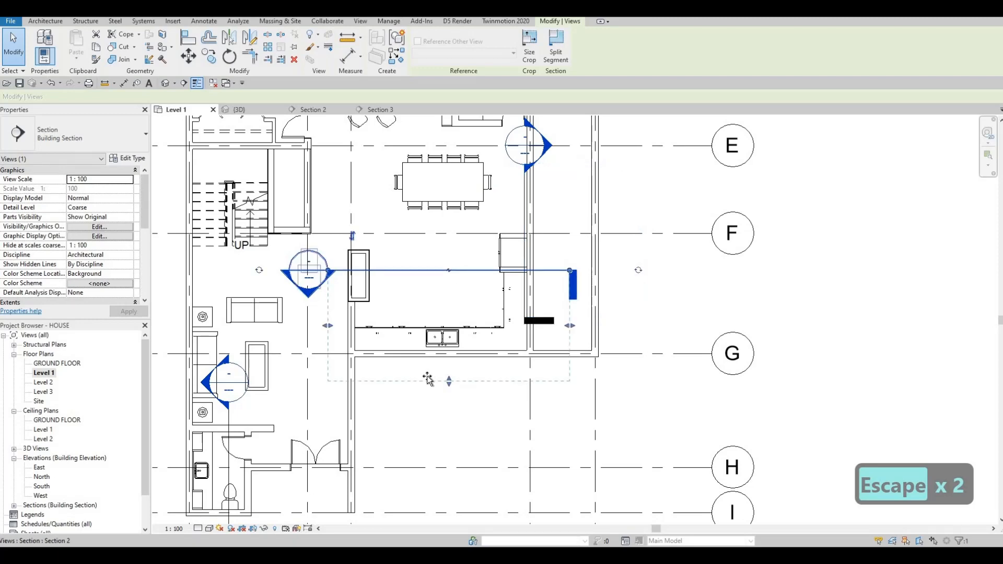
{"action": "left_click_drag", "start_coordinate": [427, 377], "coordinate": [425, 381]}
{"action": "scroll", "coordinate": [365, 324], "scroll_direction": "down", "scroll_amount": 2}
{"action": "middle_click_drag", "start_coordinate": [402, 327], "coordinate": [411, 330]}
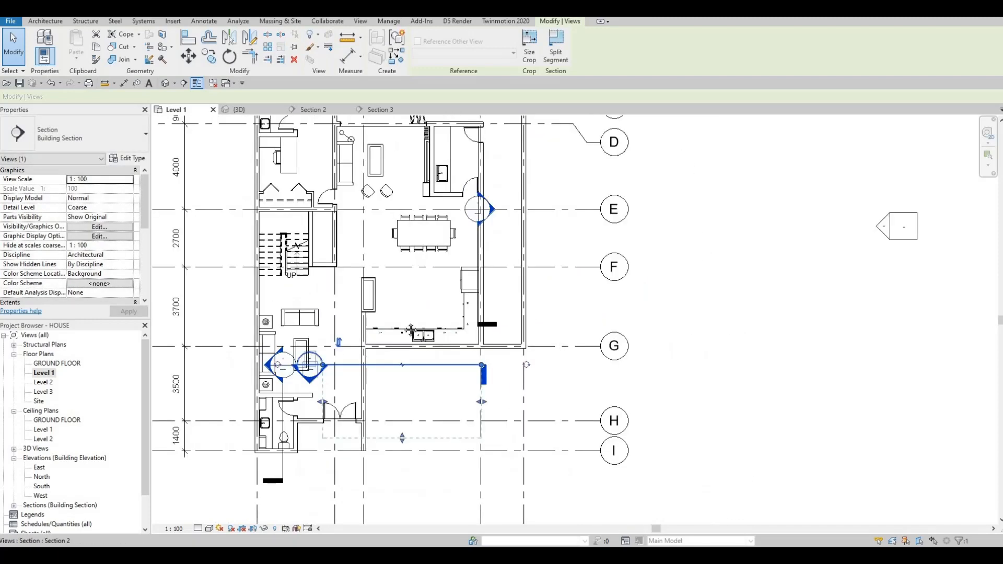
{"action": "scroll", "coordinate": [411, 330], "scroll_direction": "down", "scroll_amount": 2}
{"action": "scroll", "coordinate": [365, 353], "scroll_direction": "up", "scroll_amount": 2}
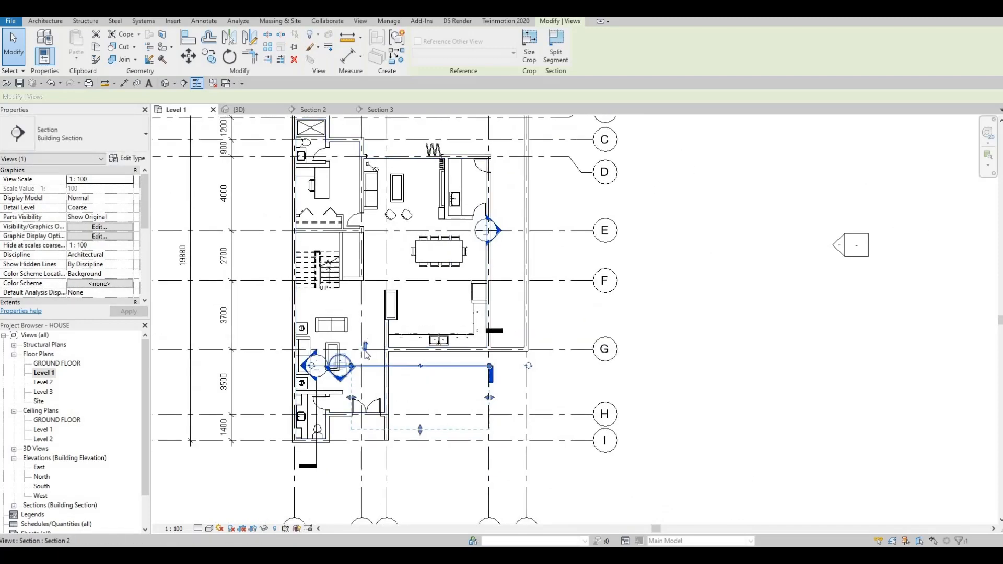
{"action": "key", "text": "Escape"}
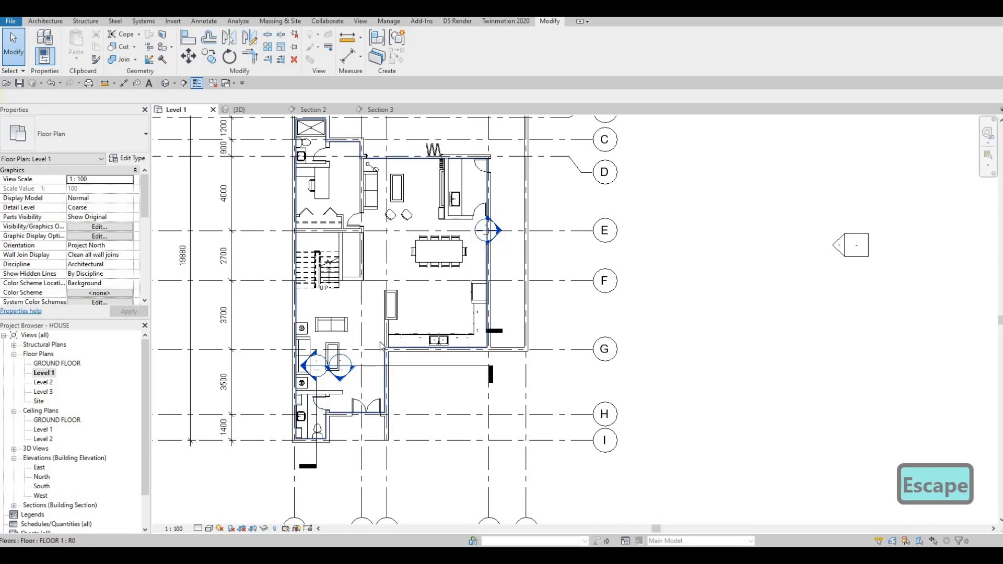
{"action": "mouse_move", "coordinate": [412, 317]}
{"action": "middle_mouse_down"}
{"action": "mouse_move", "coordinate": [376, 370]}
{"action": "mouse_move", "coordinate": [398, 308]}
{"action": "mouse_move", "coordinate": [432, 313]}
{"action": "middle_mouse_up"}
{"action": "scroll", "coordinate": [368, 361], "scroll_direction": "up", "scroll_amount": 3}
{"action": "scroll", "coordinate": [404, 307], "scroll_direction": "down", "scroll_amount": 1}
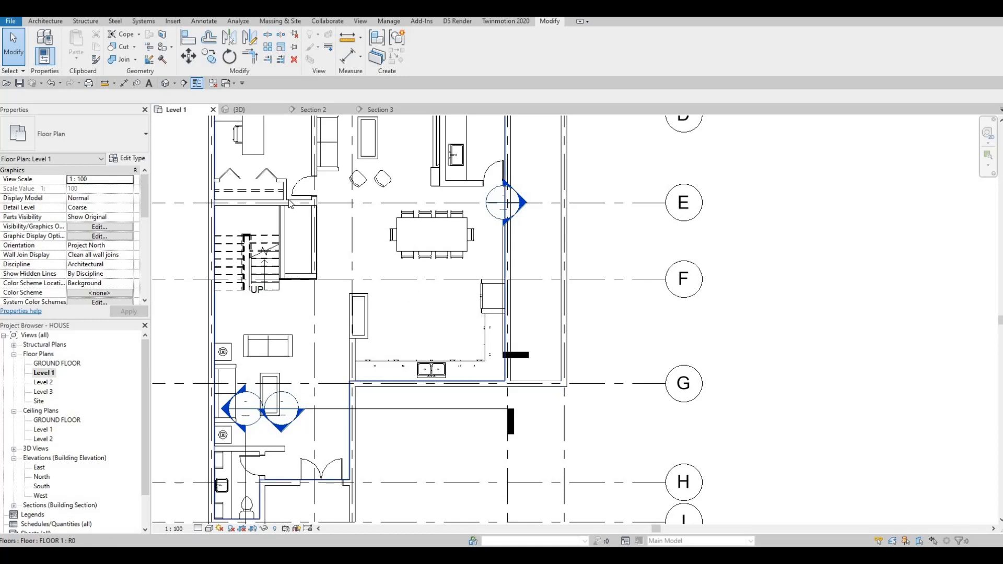
{"action": "scroll", "coordinate": [420, 205], "scroll_direction": "up", "scroll_amount": 3}
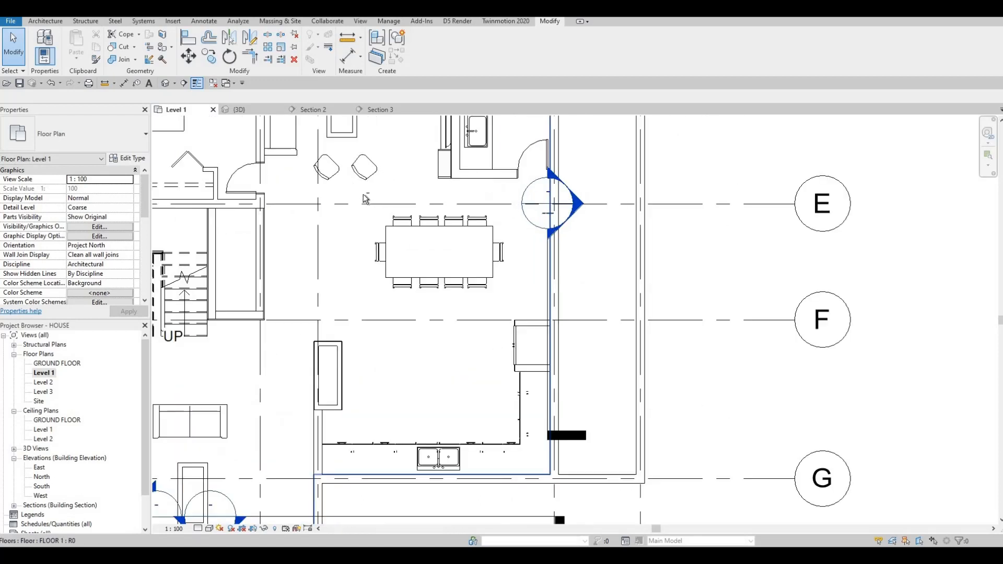
Step: Nudge the dining table and chairs upward in the Level 1 plan
{"action": "key", "text": "Escape"}
{"action": "left_click_drag", "start_coordinate": [528, 337], "coordinate": [528, 336]}
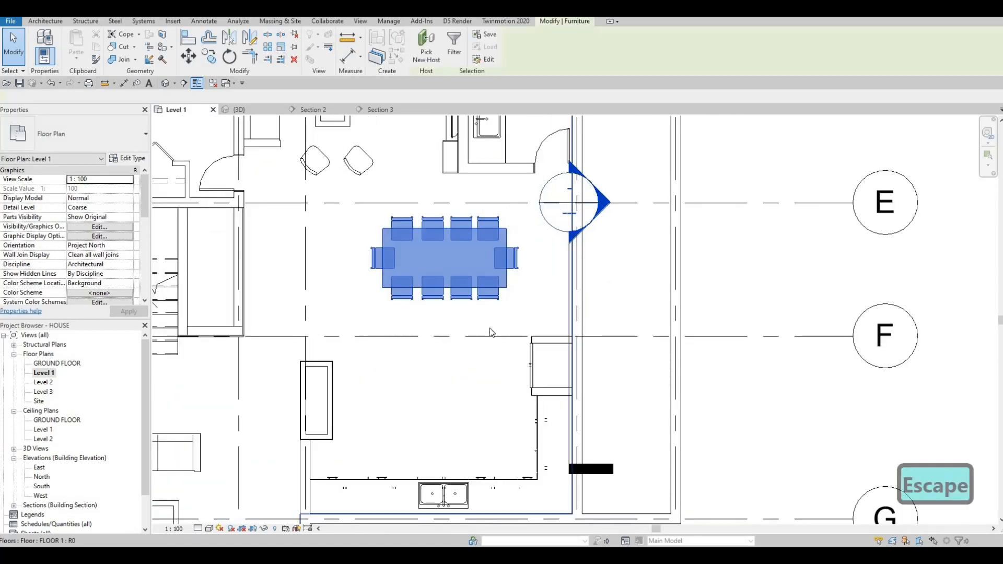
{"action": "key", "text": "Up"}
{"action": "key", "text": "Up"}
{"action": "key", "text": "Up"}
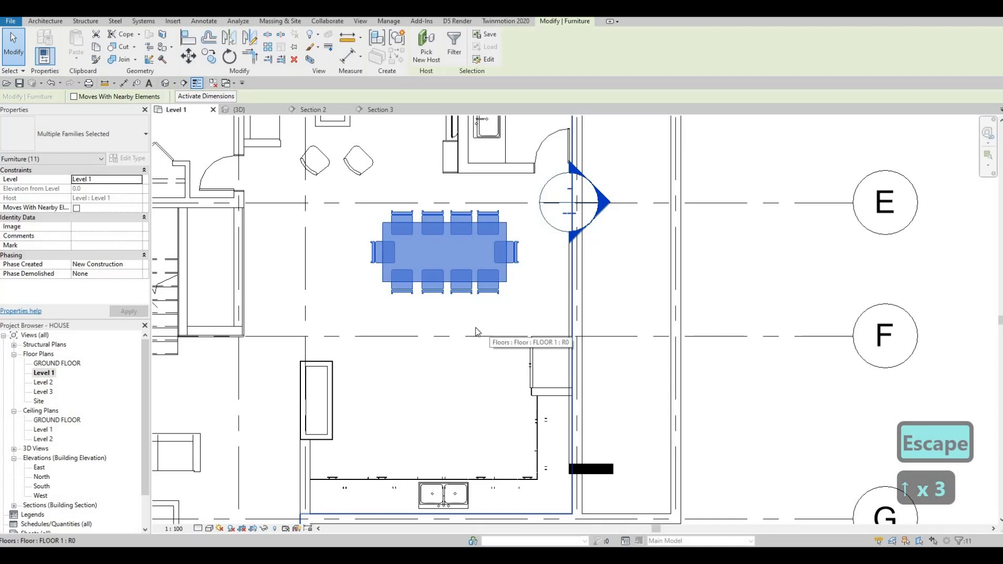
{"action": "key", "text": "Escape"}
Step: Start a new in-place model and browse the family category list
{"action": "middle_click_drag", "start_coordinate": [460, 265], "coordinate": [454, 248]}
{"action": "middle_click_drag", "start_coordinate": [449, 309], "coordinate": [463, 244]}
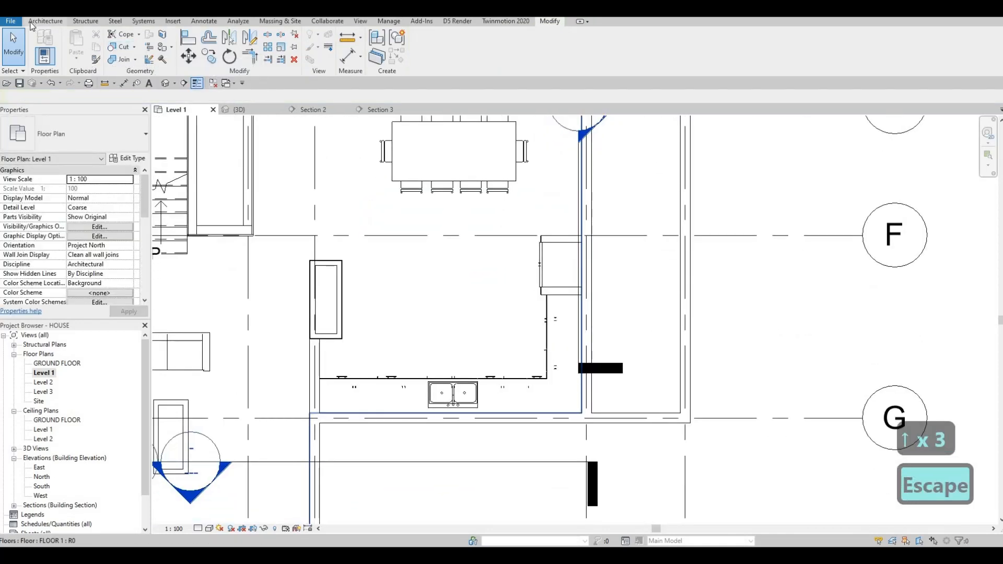
{"action": "left_click", "coordinate": [46, 21]}
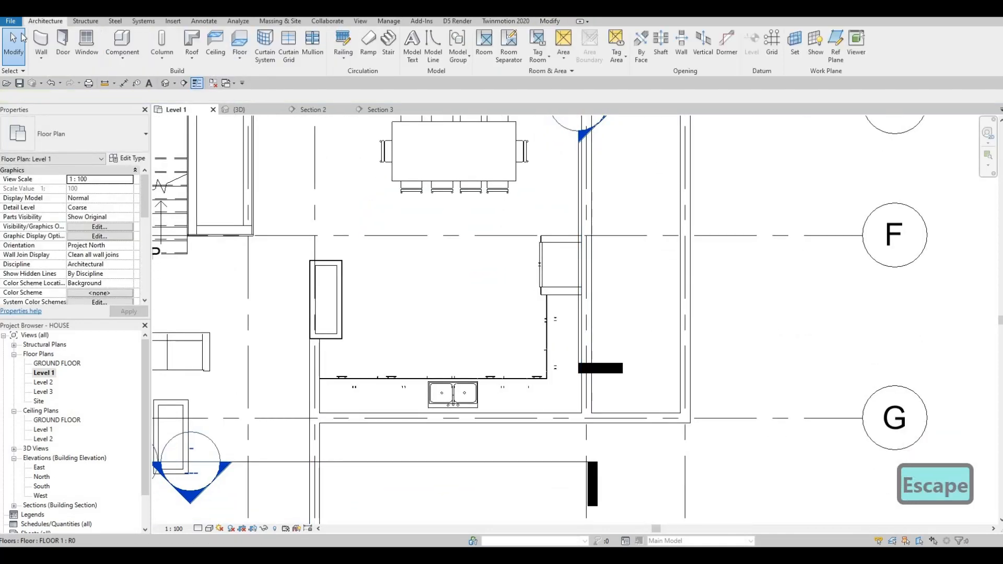
{"action": "left_click", "coordinate": [125, 57]}
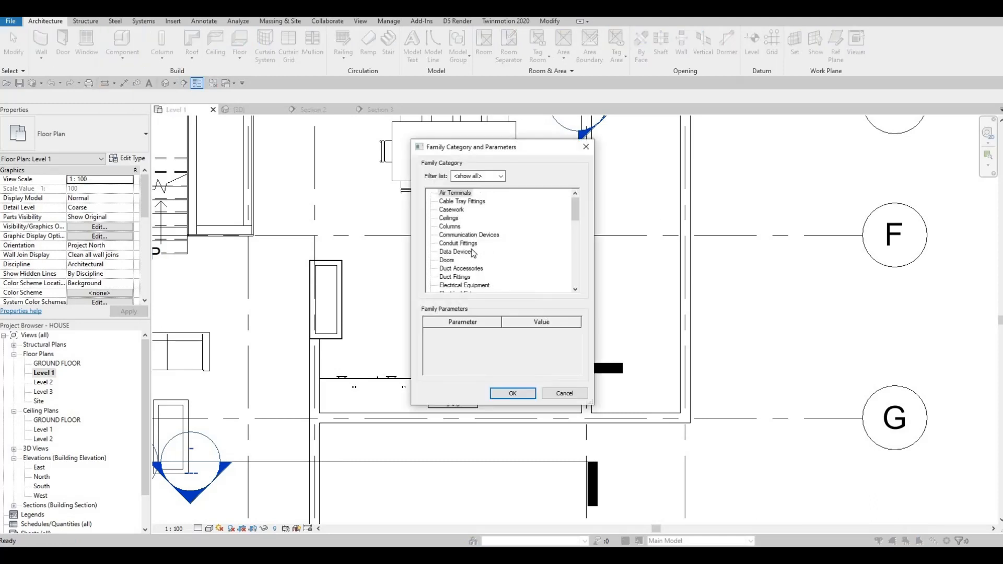
{"action": "scroll", "coordinate": [445, 279], "scroll_direction": "down", "scroll_amount": 4}
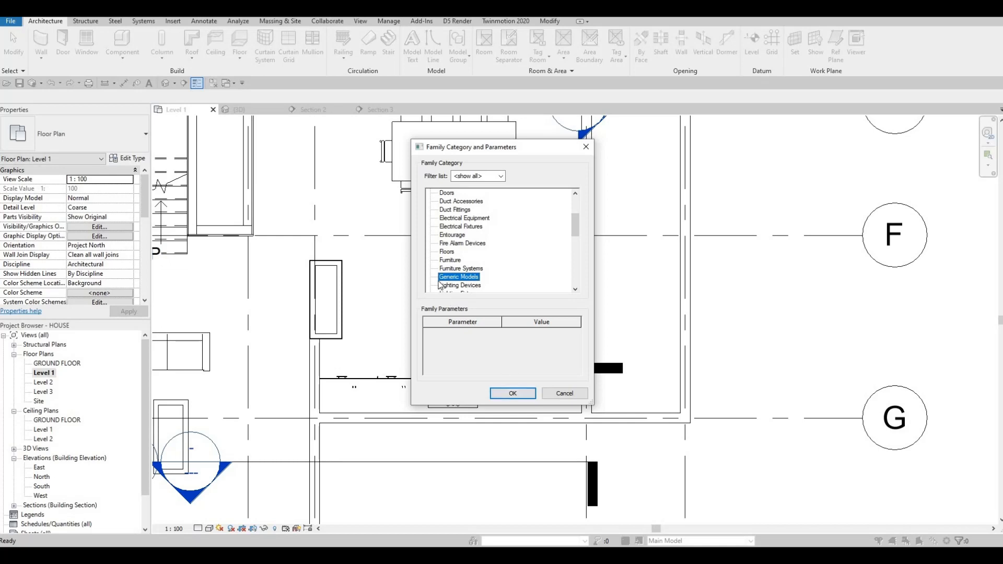
Step: Confirm the Generic Models family category and accept the default in-place model name
{"action": "left_click", "coordinate": [504, 393]}
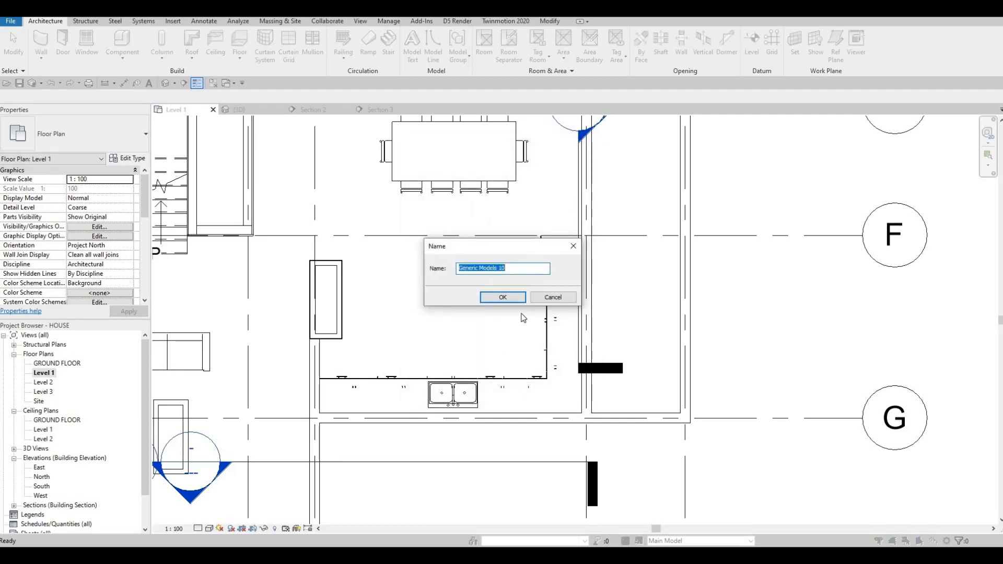
{"action": "left_click", "coordinate": [503, 297]}
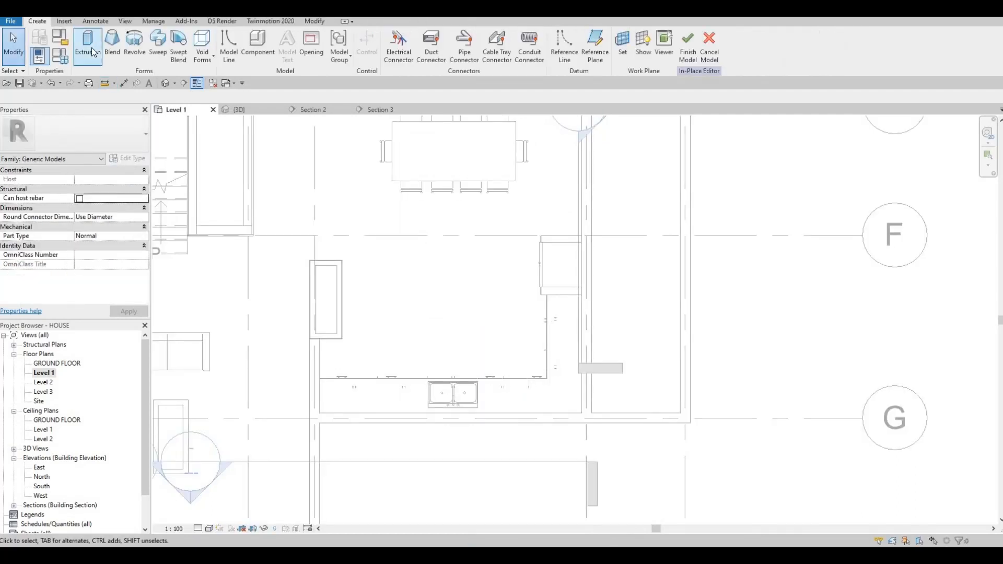
Step: Start an Extrusion and set its extrusion start to 0 and extrusion end to 875
{"action": "left_click", "coordinate": [88, 48]}
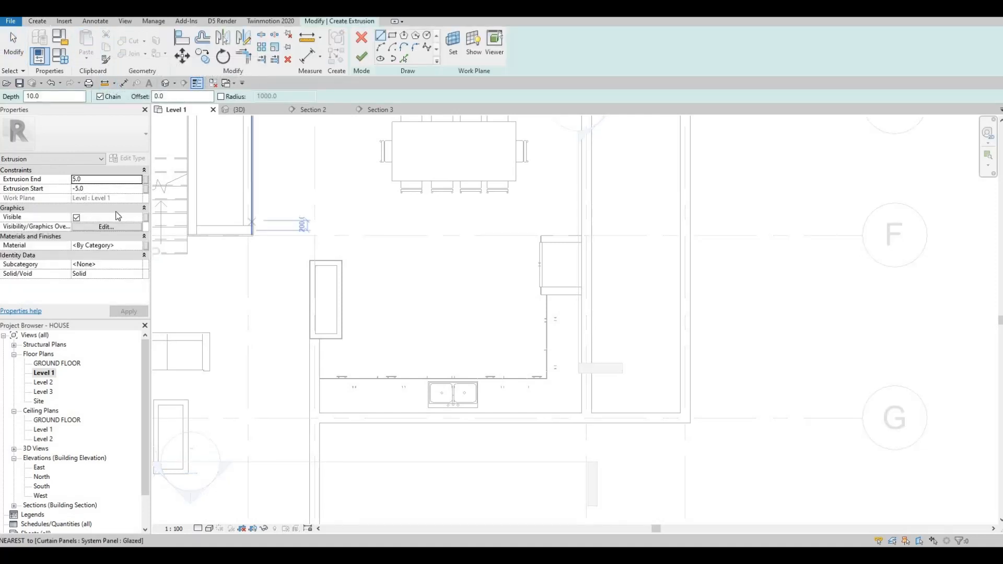
{"action": "left_click", "coordinate": [96, 179]}
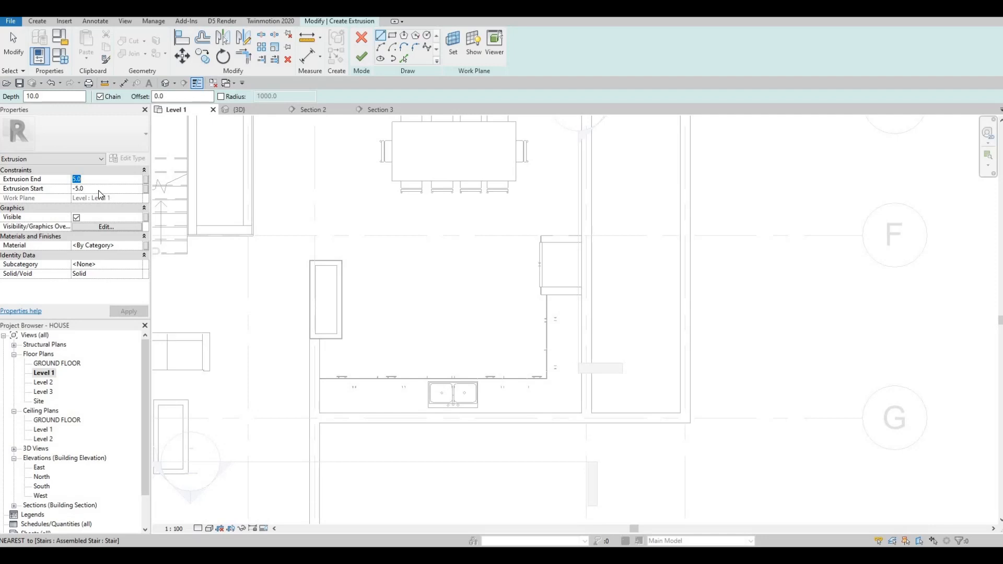
{"action": "left_click", "coordinate": [98, 190]}
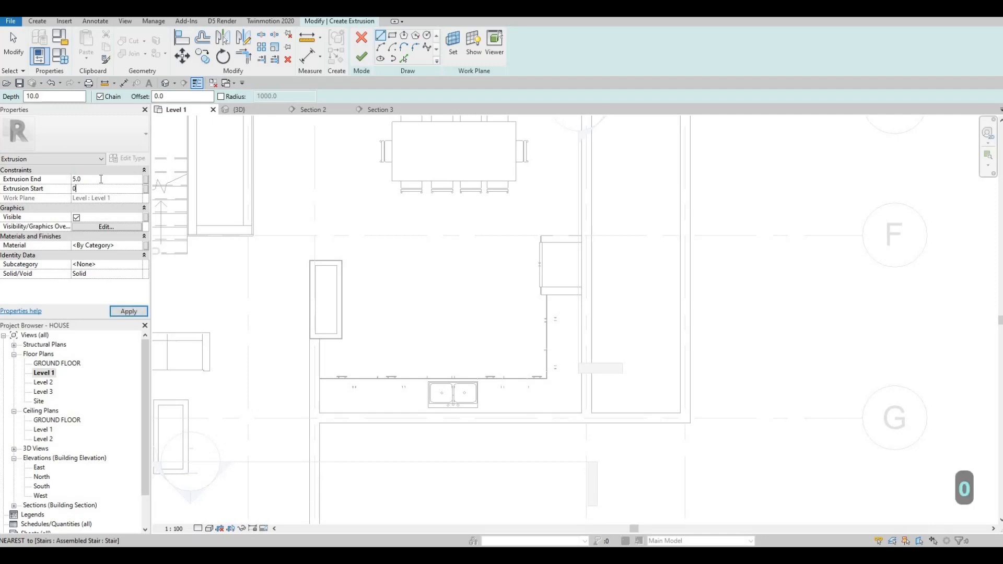
{"action": "type", "text": "875"}
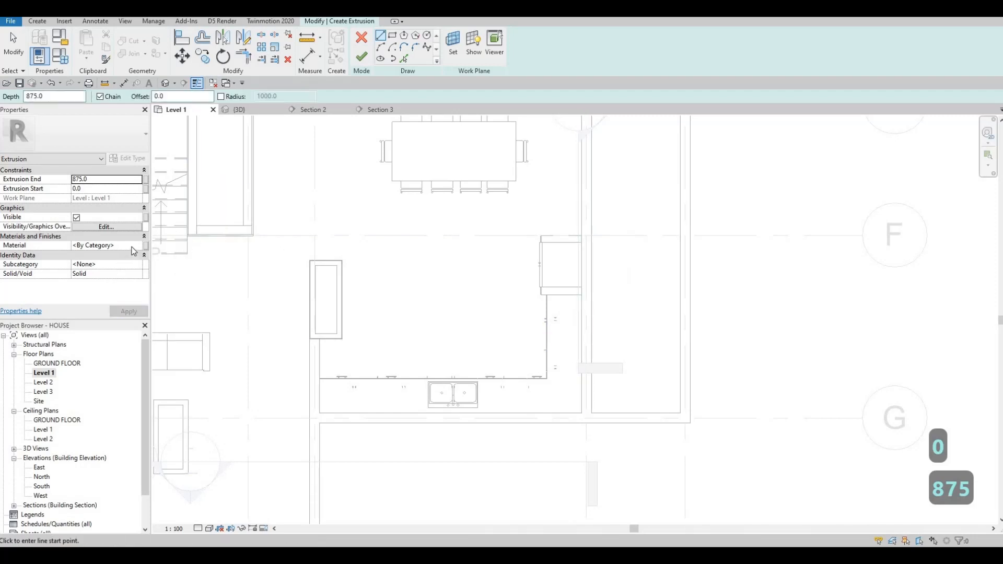
Step: Set the extrusion material to Glulam 36h
{"action": "left_click", "coordinate": [138, 247]}
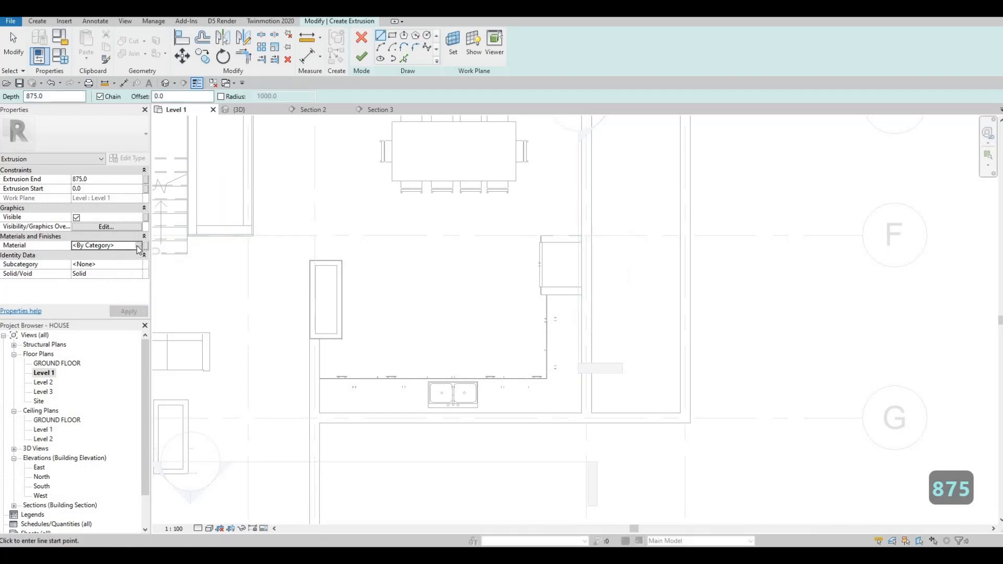
{"action": "left_click", "coordinate": [138, 246]}
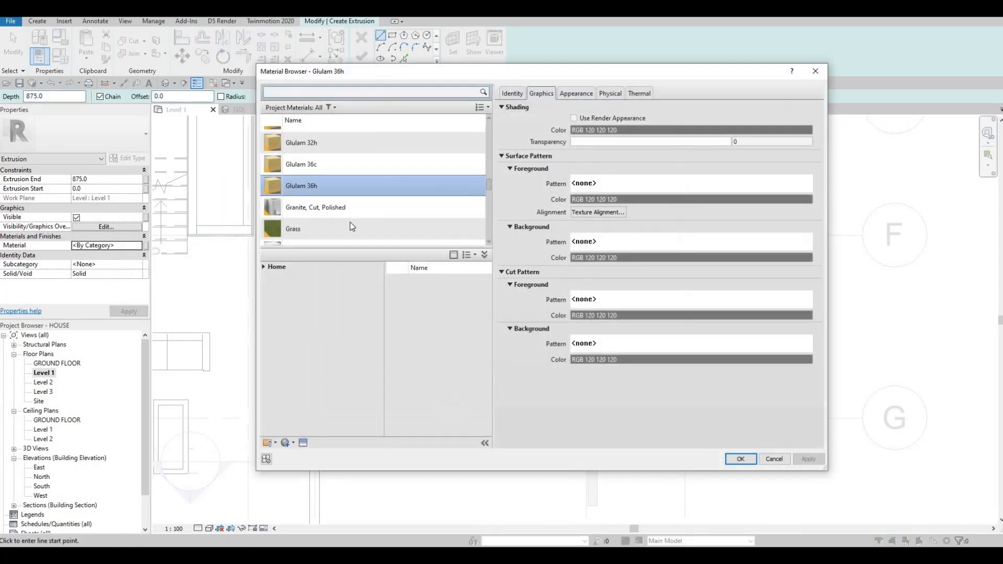
{"action": "scroll", "coordinate": [320, 209], "scroll_direction": "down", "scroll_amount": 1}
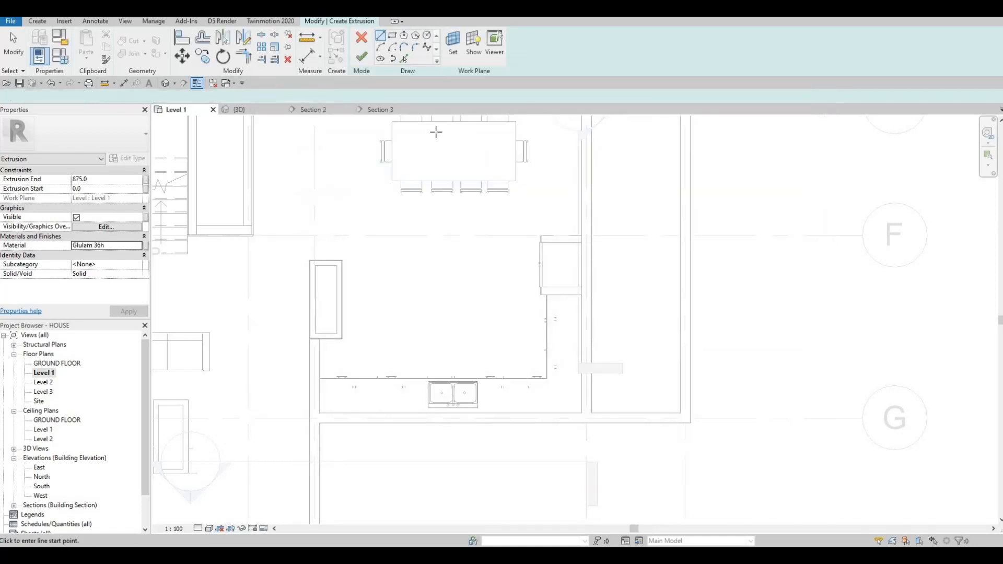
Step: Sketch a rectangle about 1800 by 1400 mm in the kitchen area below the dining table
{"action": "left_click", "coordinate": [409, 249]}
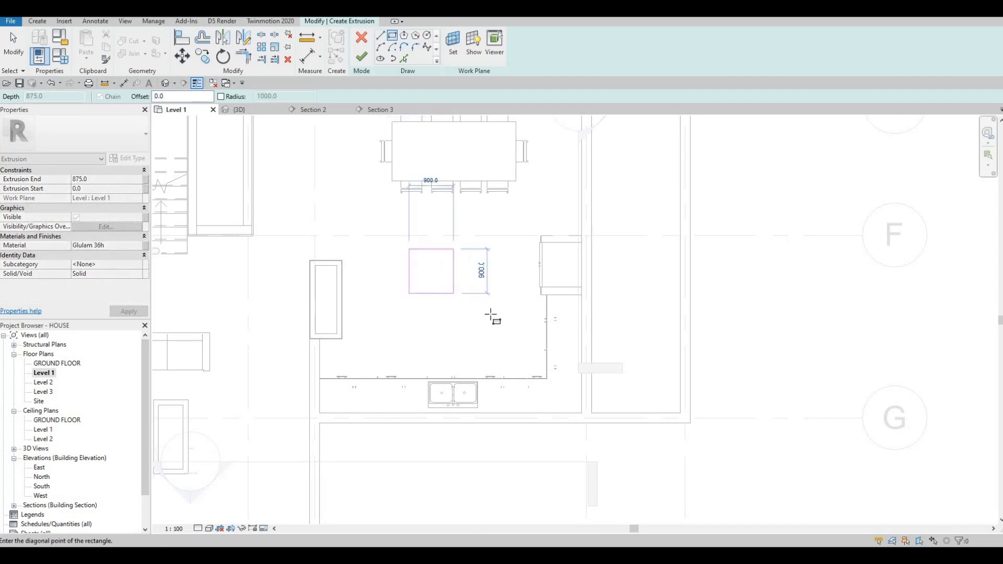
{"action": "key", "text": "Escape"}
{"action": "key", "text": "Escape"}
{"action": "key", "text": "Escape"}
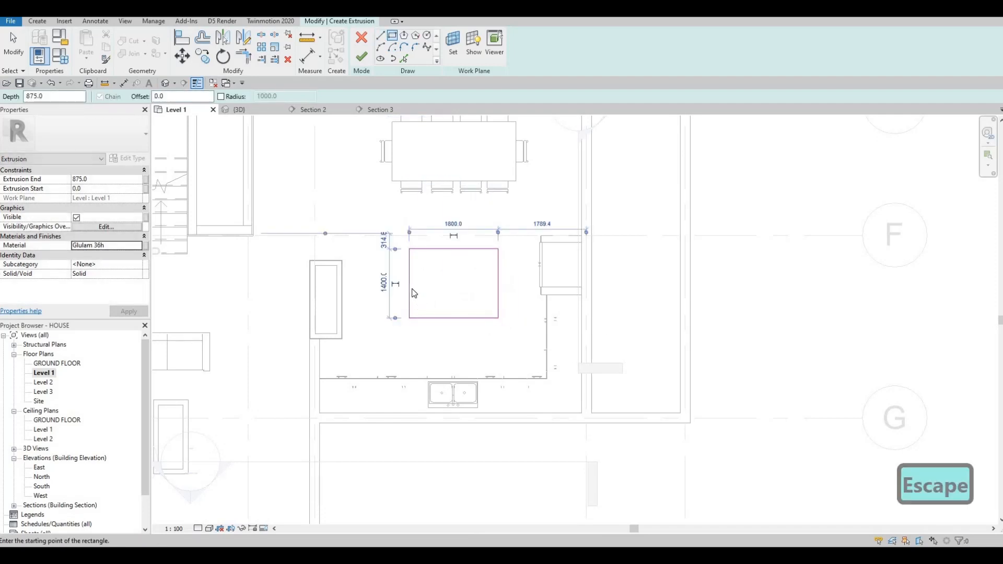
Step: Stretch the rectangle's left and top edges so it measures about 2400 by 1000 mm
{"action": "left_click", "coordinate": [409, 282]}
{"action": "left_click_drag", "start_coordinate": [389, 279], "coordinate": [380, 280]}
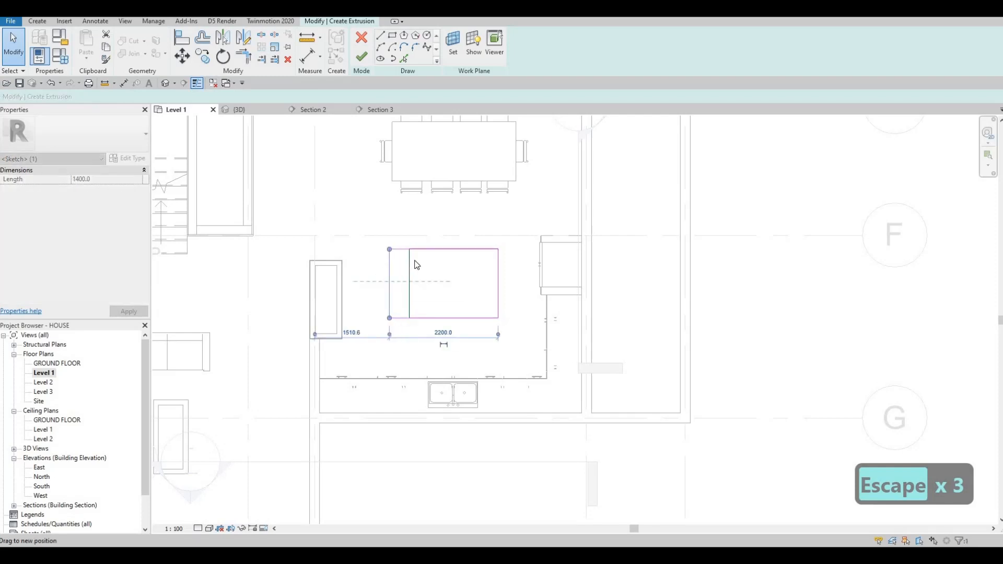
{"action": "left_click_drag", "start_coordinate": [421, 251], "coordinate": [422, 270]}
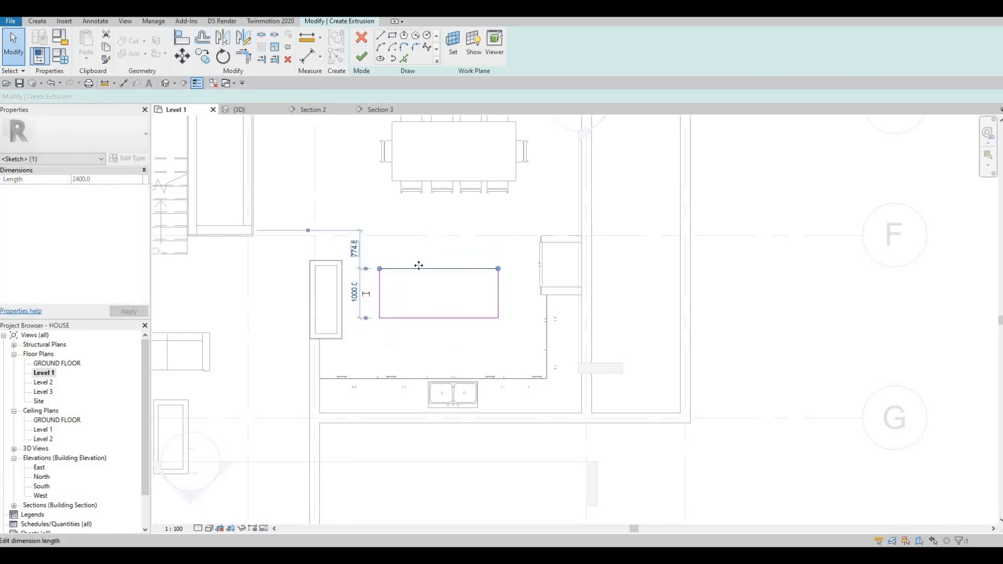
{"action": "key", "text": "Escape"}
{"action": "key", "text": "Escape"}
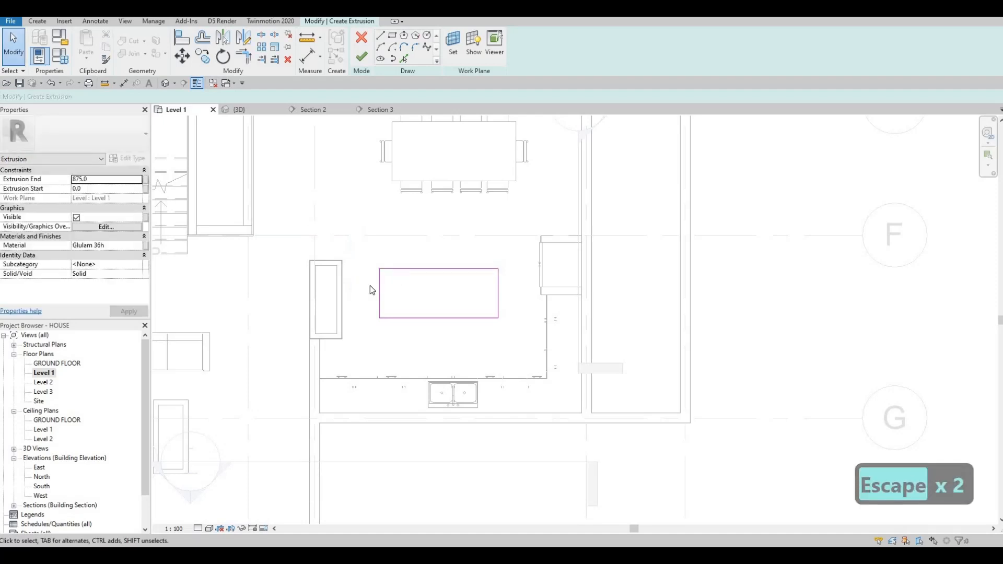
{"action": "left_click", "coordinate": [380, 292]}
{"action": "key", "text": "Escape"}
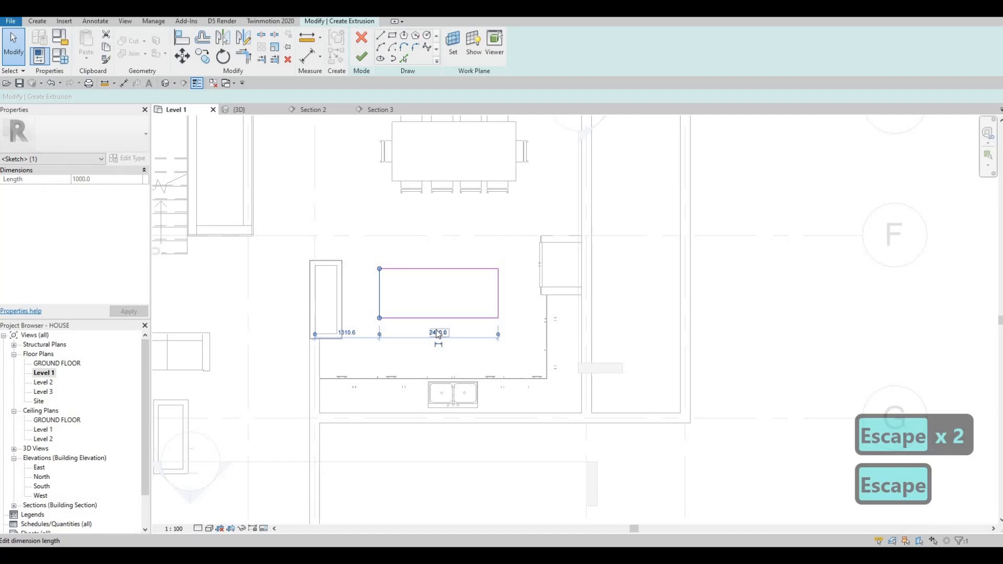
{"action": "left_click", "coordinate": [438, 334]}
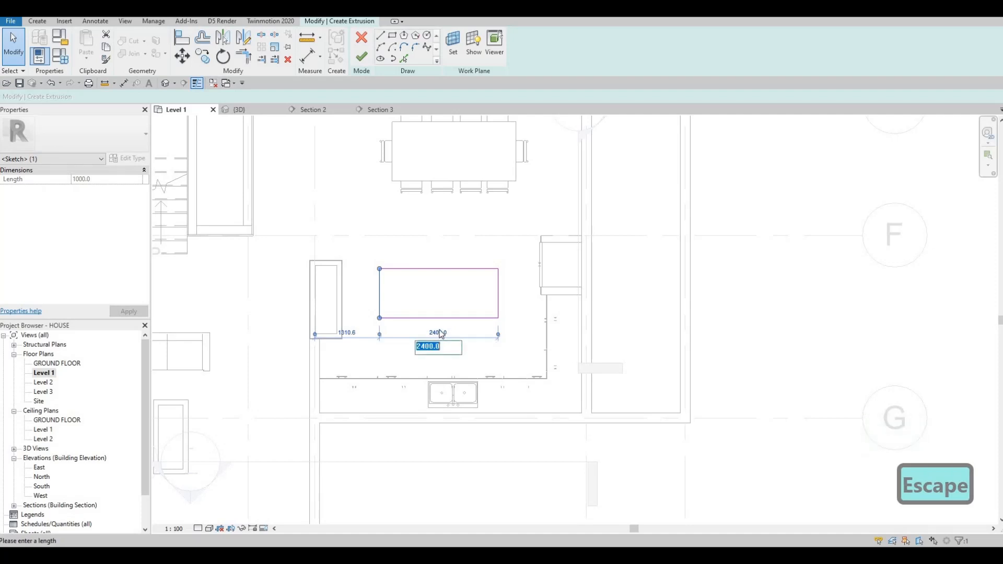
{"action": "key", "text": "Escape"}
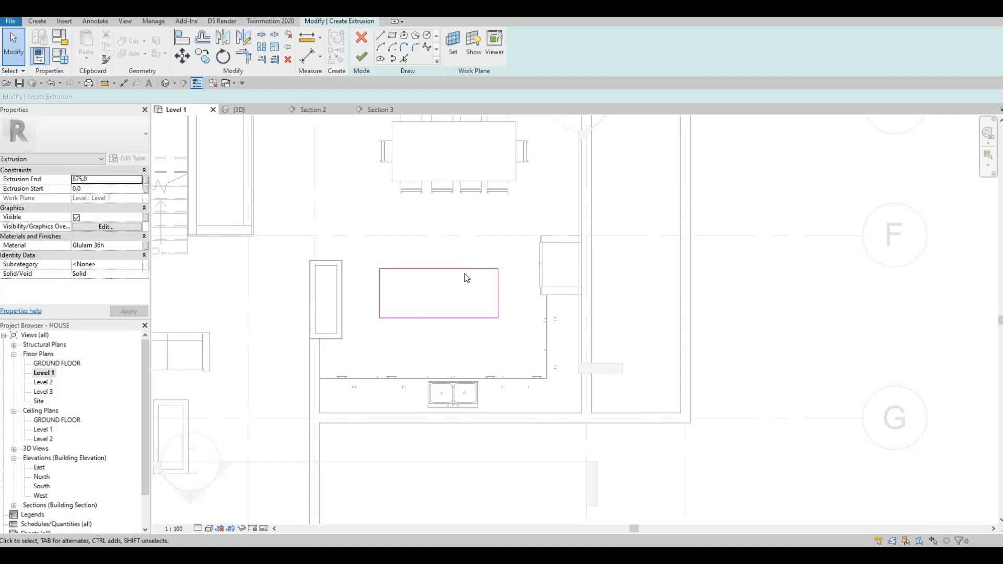
Step: Select all four rectangle sketch lines and nudge them slightly left and up
{"action": "key", "text": "Escape"}
{"action": "left_click_drag", "start_coordinate": [372, 255], "coordinate": [510, 337]}
{"action": "key", "text": "Left"}
{"action": "key", "text": "Left"}
{"action": "key", "text": "Left"}
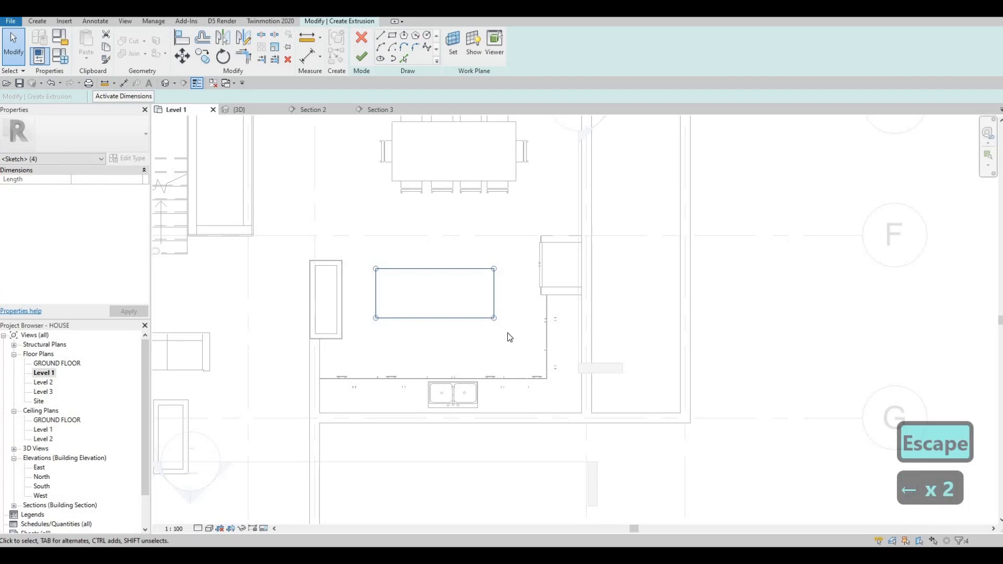
{"action": "key", "text": "Up"}
{"action": "key", "text": "Down"}
{"action": "key", "text": "Right"}
{"action": "key", "text": "Down"}
{"action": "key", "text": "Left"}
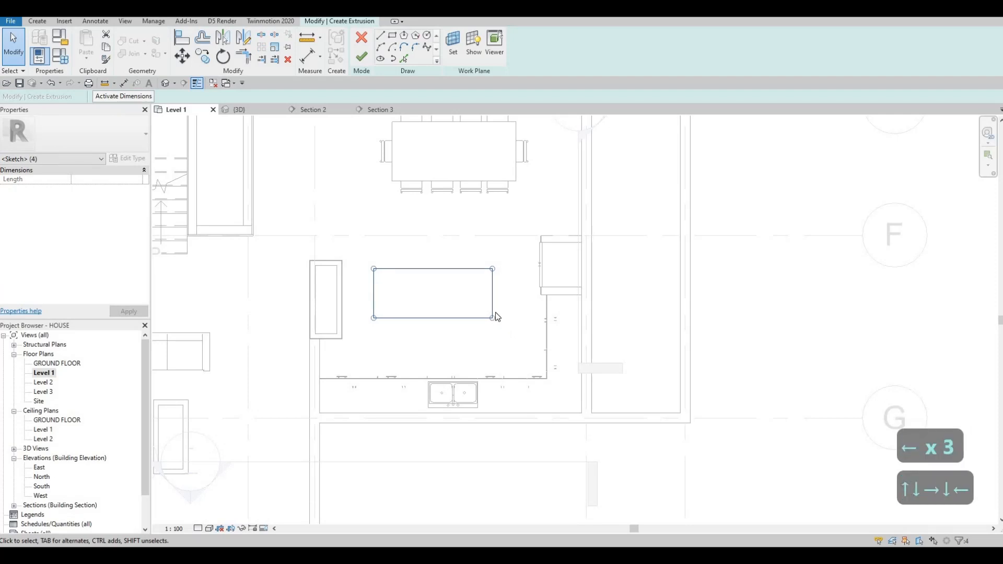
{"action": "key", "text": "Up"}
{"action": "key", "text": "Escape"}
{"action": "key", "text": "Escape"}
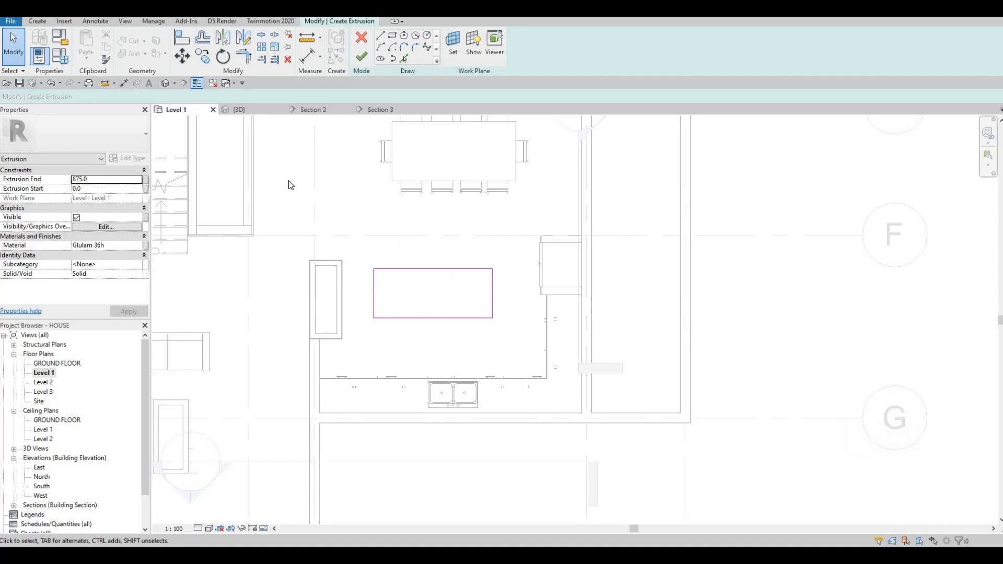
Step: Finish the extrusion sketch to create the island block
{"action": "left_click", "coordinate": [364, 58]}
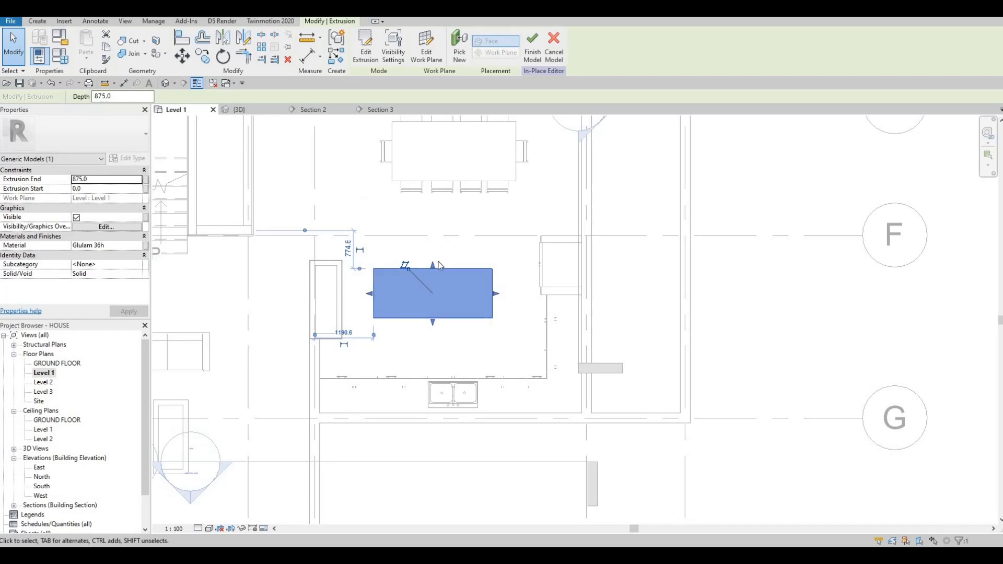
{"action": "left_click", "coordinate": [239, 110]}
{"action": "middle_click_drag", "start_coordinate": [591, 401], "coordinate": [381, 421], "text": "shift"}
{"action": "key", "text": "Escape"}
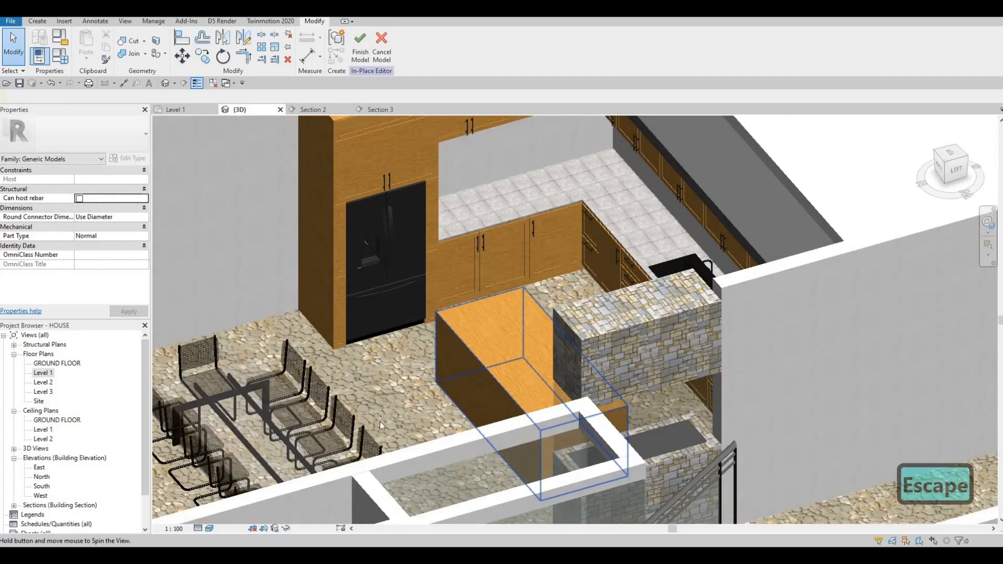
Step: Start a Void Sweep for the in-place model from the 3D view
{"action": "double_click", "coordinate": [42, 373]}
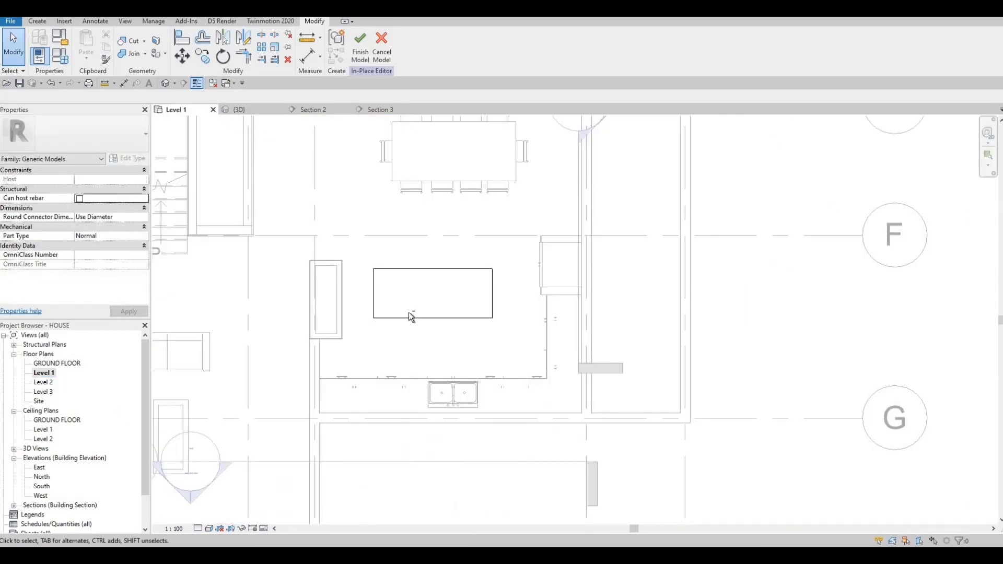
{"action": "left_click", "coordinate": [239, 110]}
{"action": "middle_click_drag", "start_coordinate": [407, 230], "coordinate": [499, 400], "text": "shift"}
{"action": "middle_click_drag", "start_coordinate": [499, 399], "coordinate": [547, 359]}
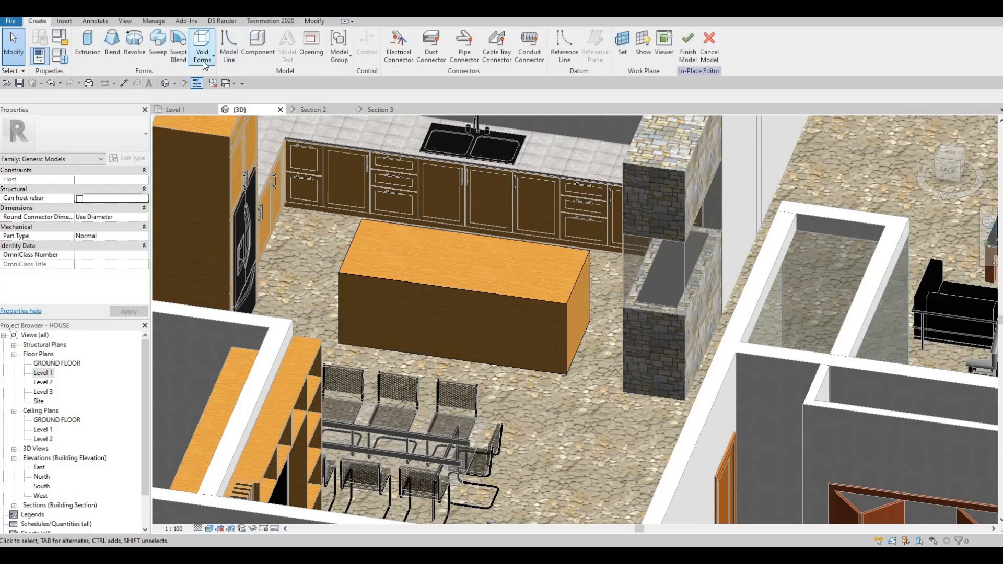
{"action": "left_click", "coordinate": [202, 47]}
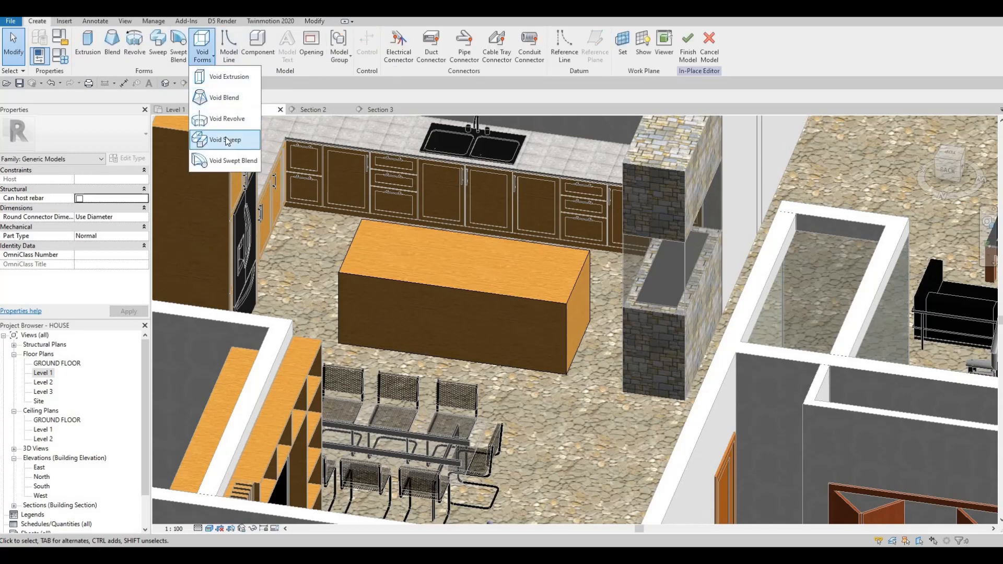
{"action": "key", "text": "Return"}
Step: Pick the island's bottom front edge as the sweep path and finish the path
{"action": "left_click", "coordinate": [472, 59]}
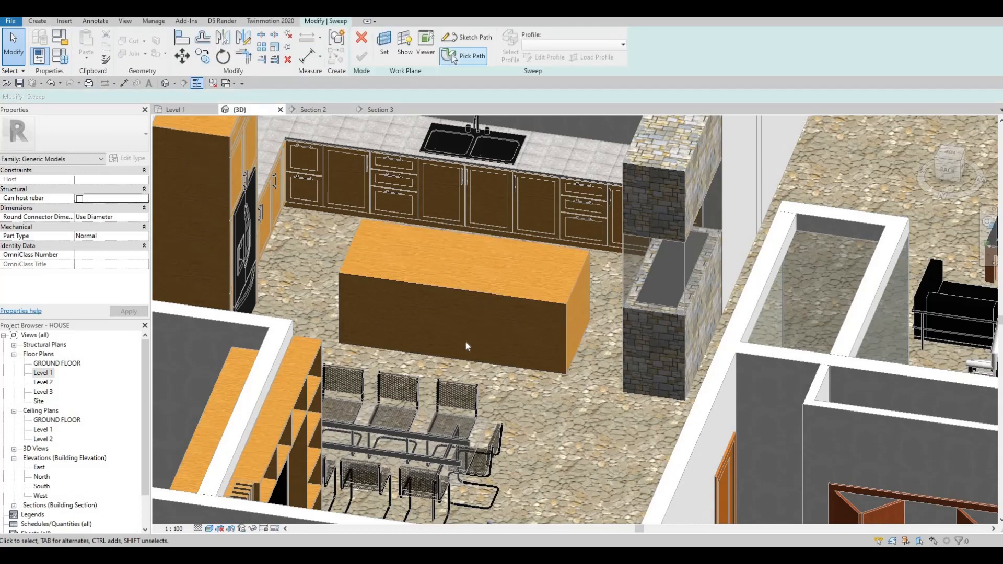
{"action": "left_click", "coordinate": [454, 360]}
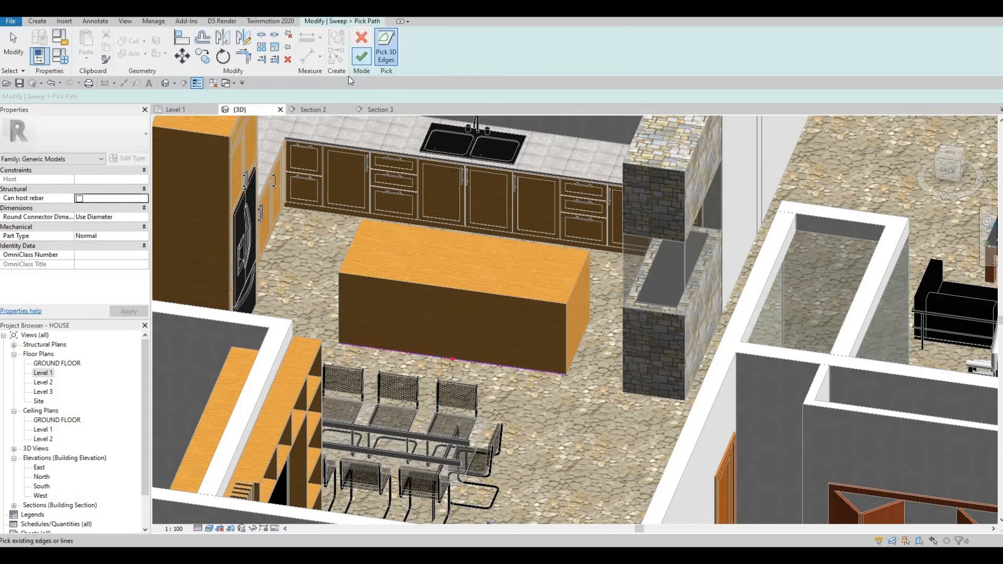
{"action": "left_click", "coordinate": [361, 56]}
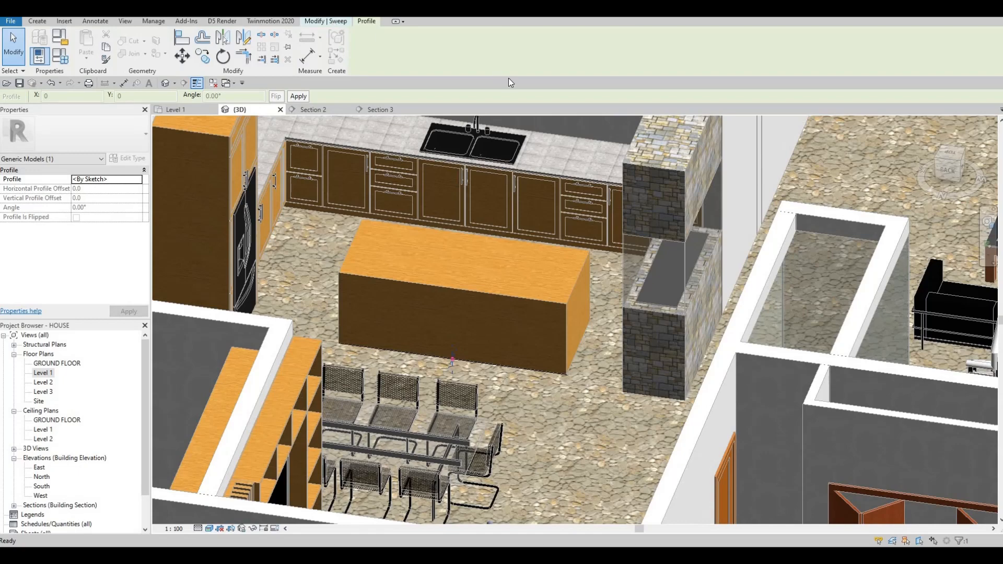
Step: Open the sweep profile for editing and sketch a short profile line at the island's bottom front edge
{"action": "left_click", "coordinate": [546, 57]}
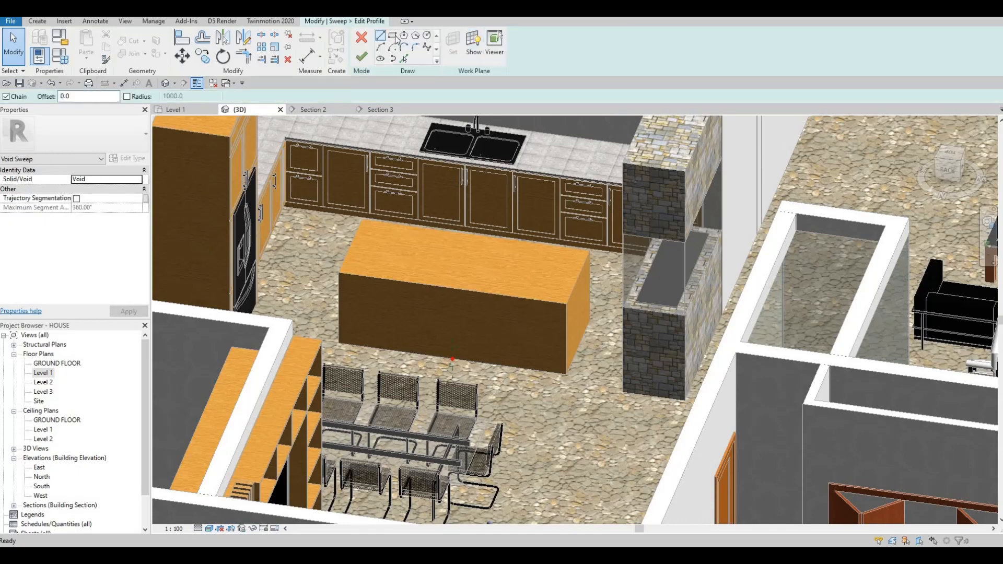
{"action": "middle_click_drag", "start_coordinate": [497, 354], "coordinate": [431, 349], "text": "shift"}
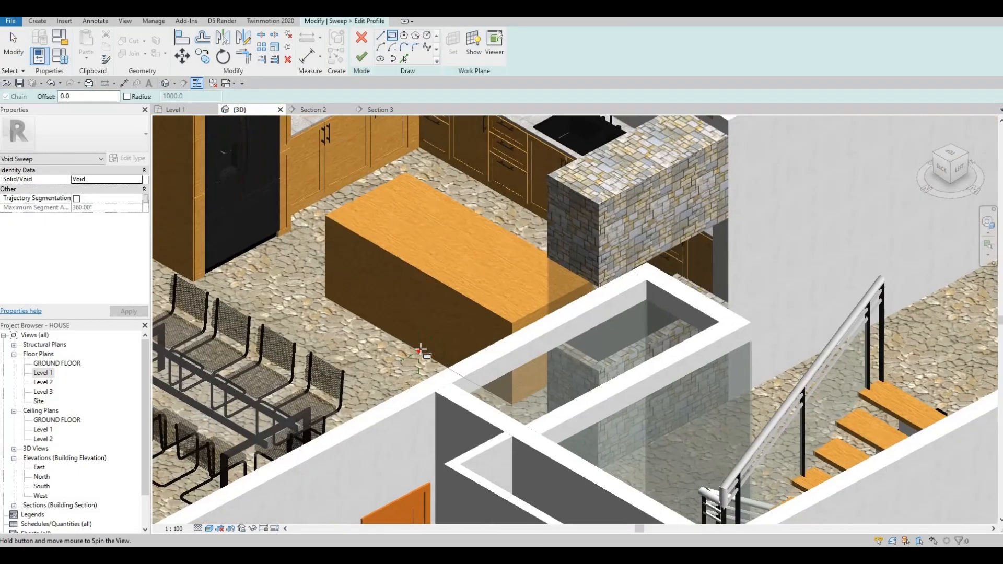
{"action": "scroll", "coordinate": [425, 361], "scroll_direction": "up", "scroll_amount": 8}
{"action": "left_click", "coordinate": [425, 360]}
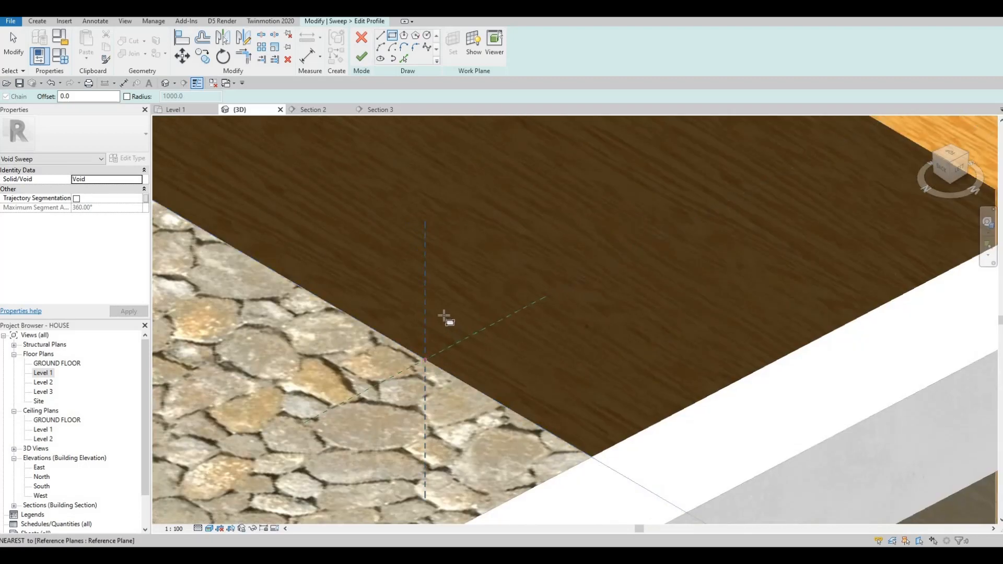
{"action": "left_click", "coordinate": [438, 320]}
{"action": "key", "text": "Escape"}
{"action": "key", "text": "Escape"}
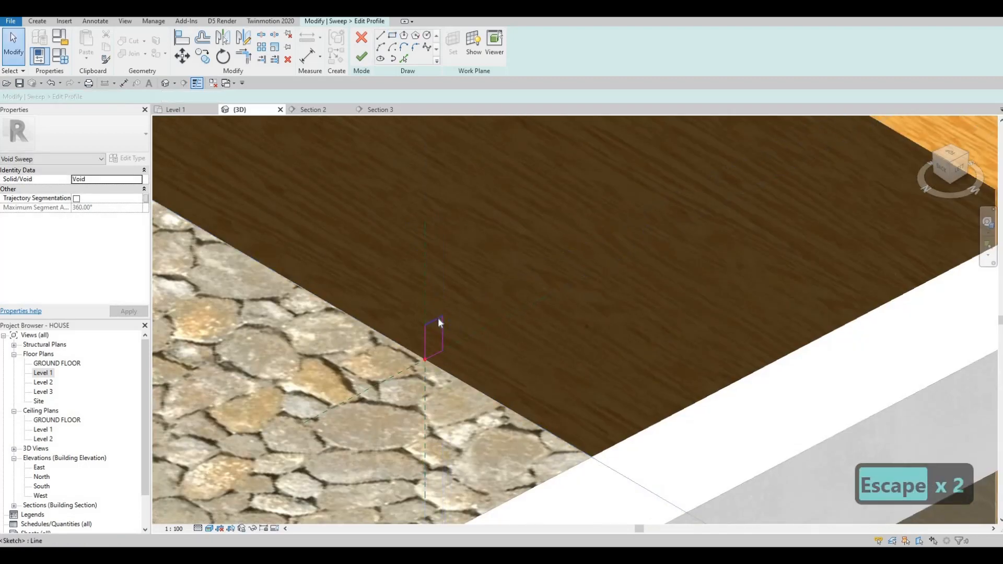
Step: Set the profile line's length to 10 mm
{"action": "left_click", "coordinate": [406, 345]}
{"action": "left_click", "coordinate": [406, 345]}
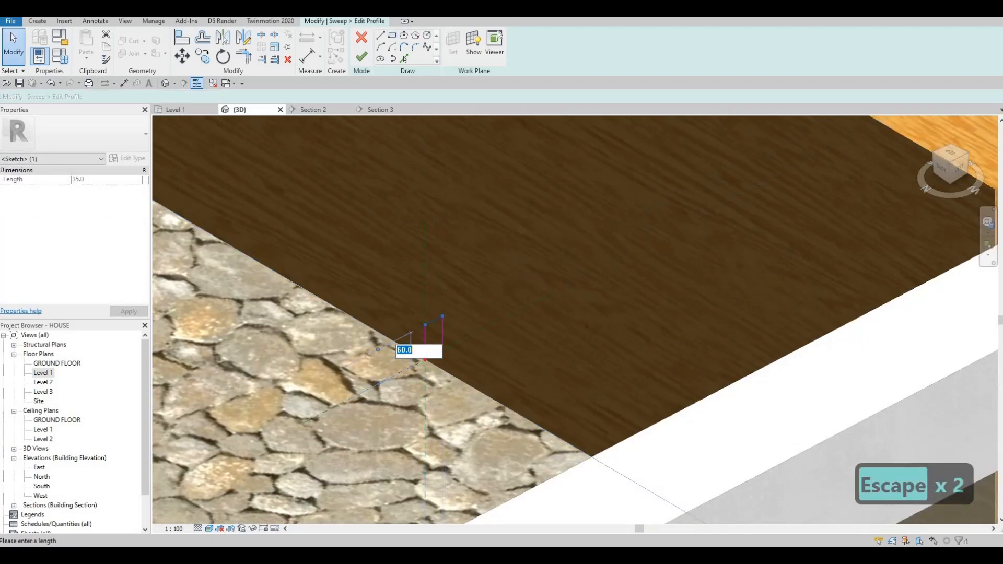
{"action": "type", "text": "10"}
{"action": "key", "text": "Return"}
{"action": "key", "text": "Escape"}
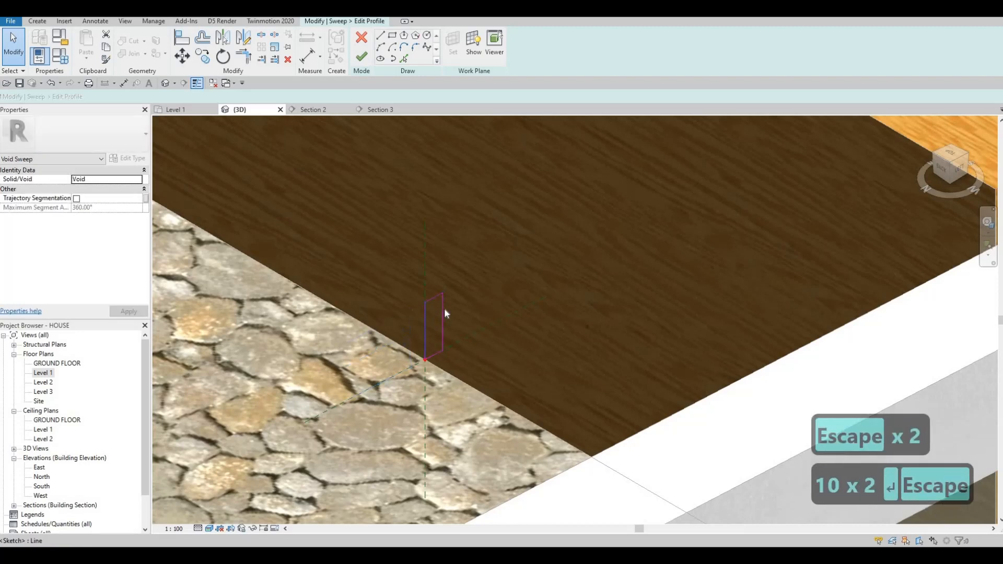
Step: Set the profile's second dimension to 50 mm and finish the profile and the void sweep
{"action": "left_click", "coordinate": [444, 303]}
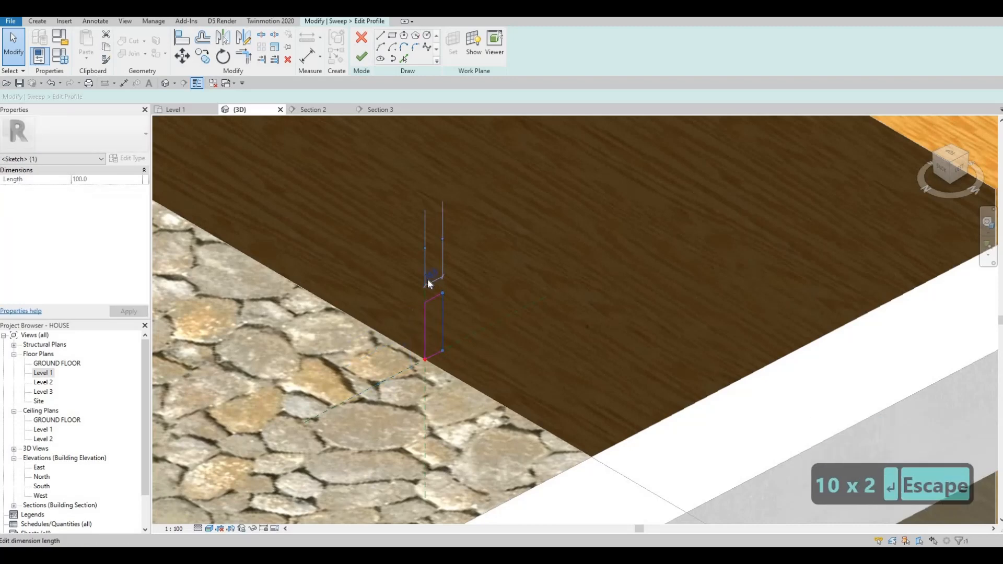
{"action": "left_click", "coordinate": [428, 279]}
{"action": "type", "text": "50"}
{"action": "key", "text": "Return"}
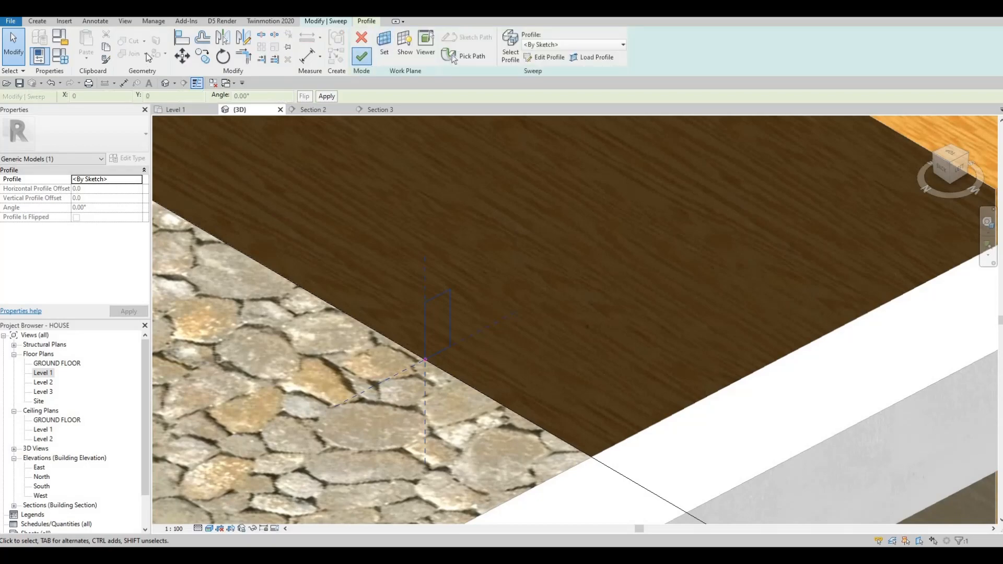
{"action": "left_click", "coordinate": [364, 54]}
{"action": "key", "text": "Escape"}
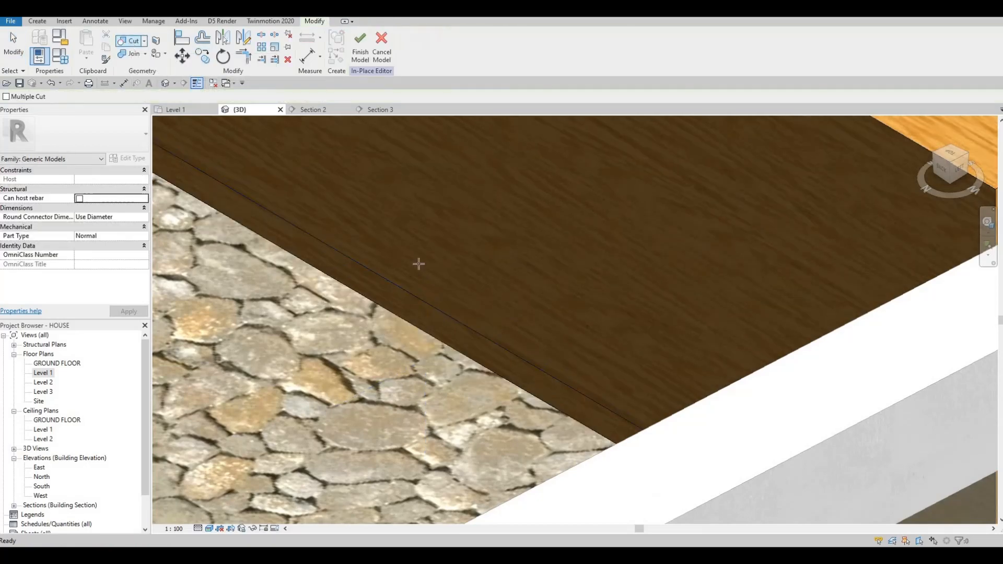
Step: Start another Void Sweep and pick the island's bottom back edge as the sweep path, finishing the path
{"action": "scroll", "coordinate": [418, 282], "scroll_direction": "down", "scroll_amount": 3}
{"action": "middle_click_drag", "start_coordinate": [491, 260], "coordinate": [355, 405], "text": "shift"}
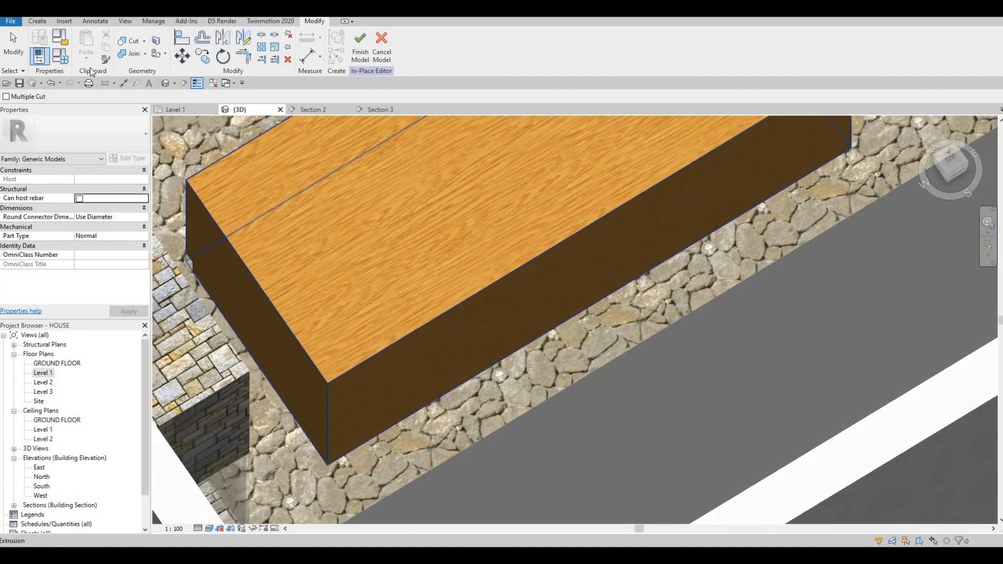
{"action": "left_click", "coordinate": [37, 22]}
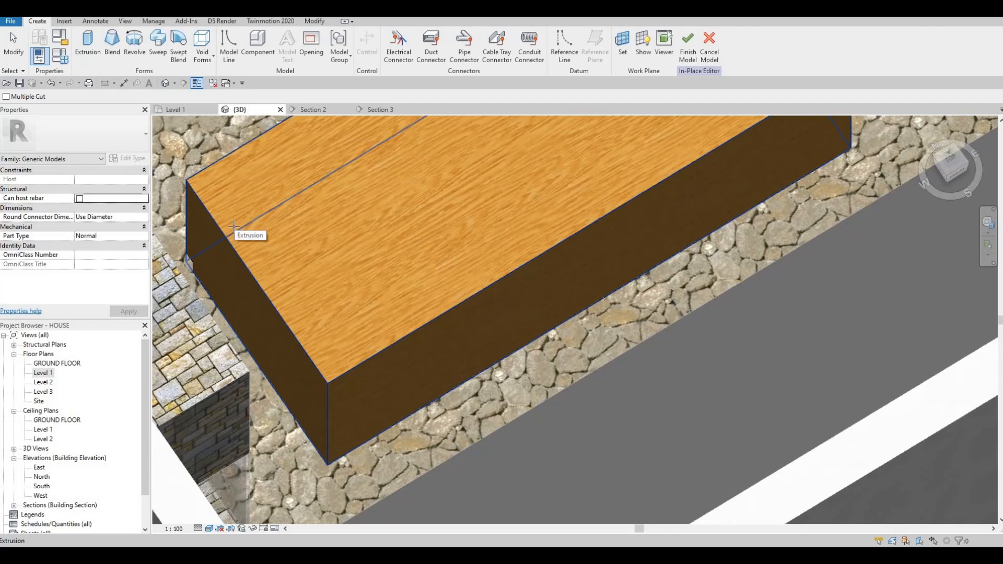
{"action": "key", "text": "F1"}
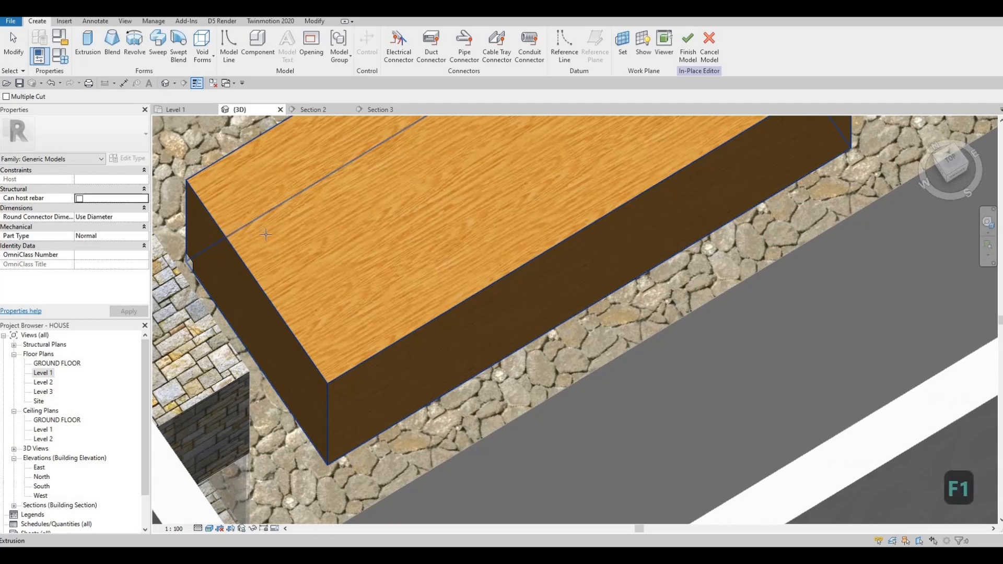
{"action": "key", "text": "F1"}
{"action": "left_click", "coordinate": [202, 50]}
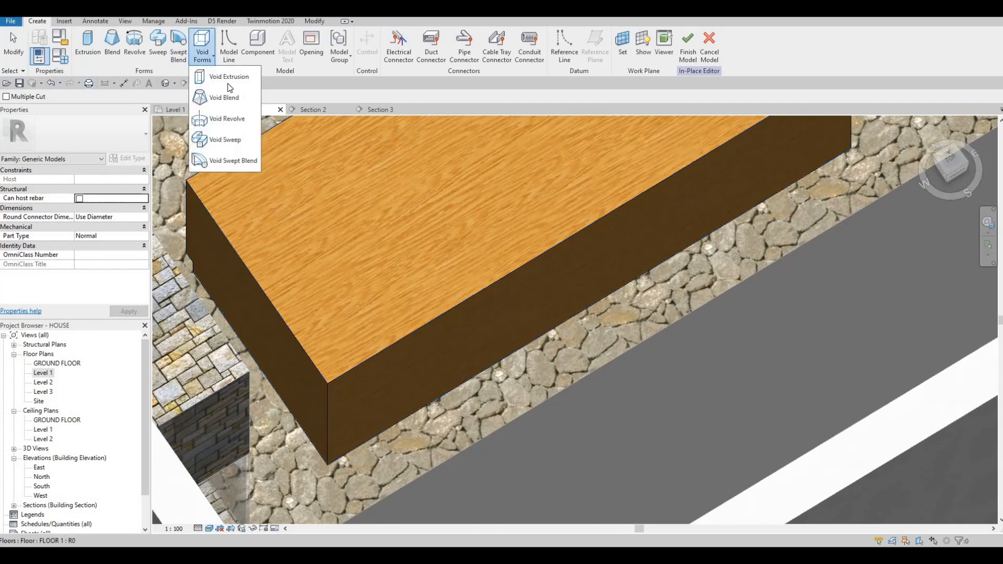
{"action": "left_click", "coordinate": [225, 139]}
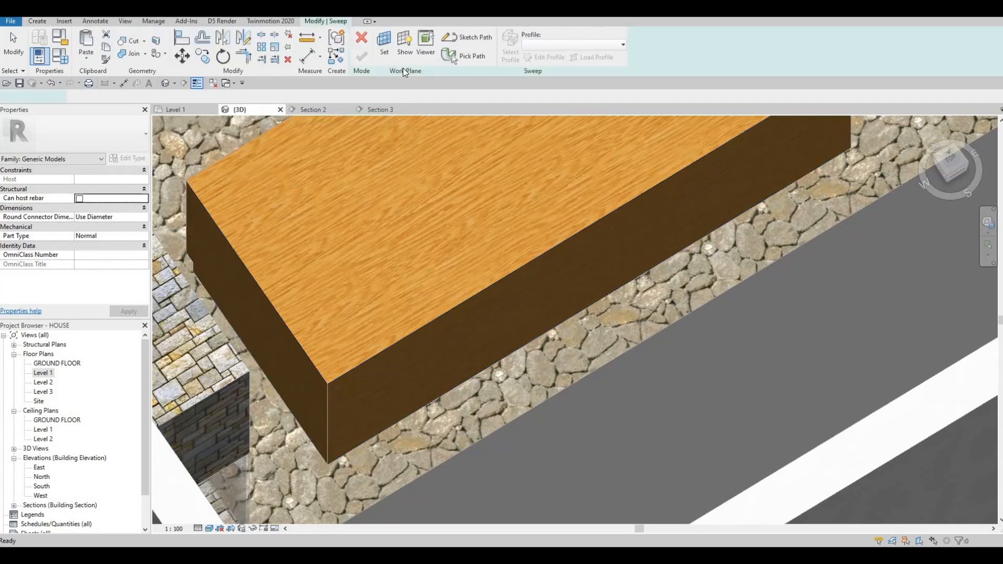
{"action": "left_click", "coordinate": [473, 56]}
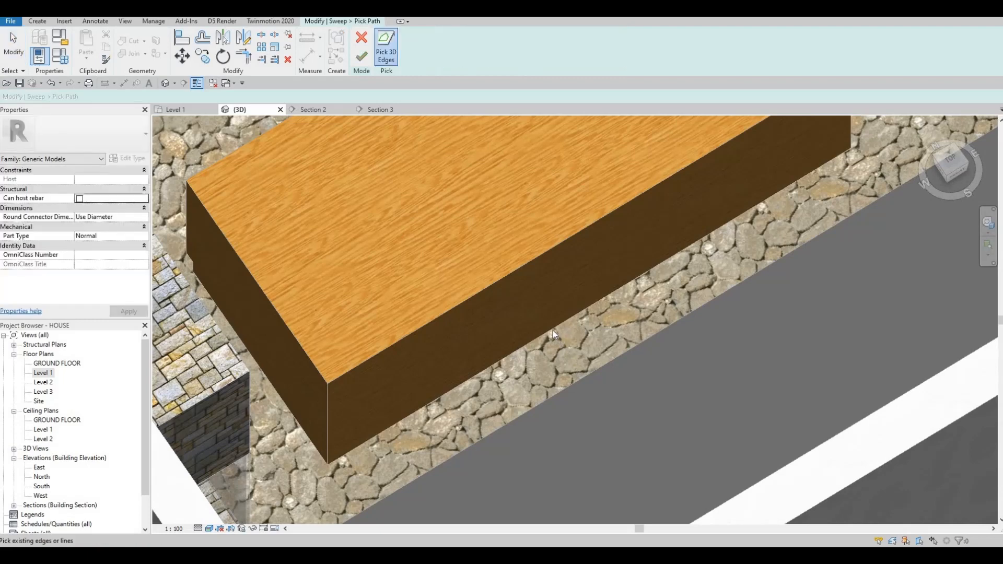
{"action": "left_click", "coordinate": [553, 330]}
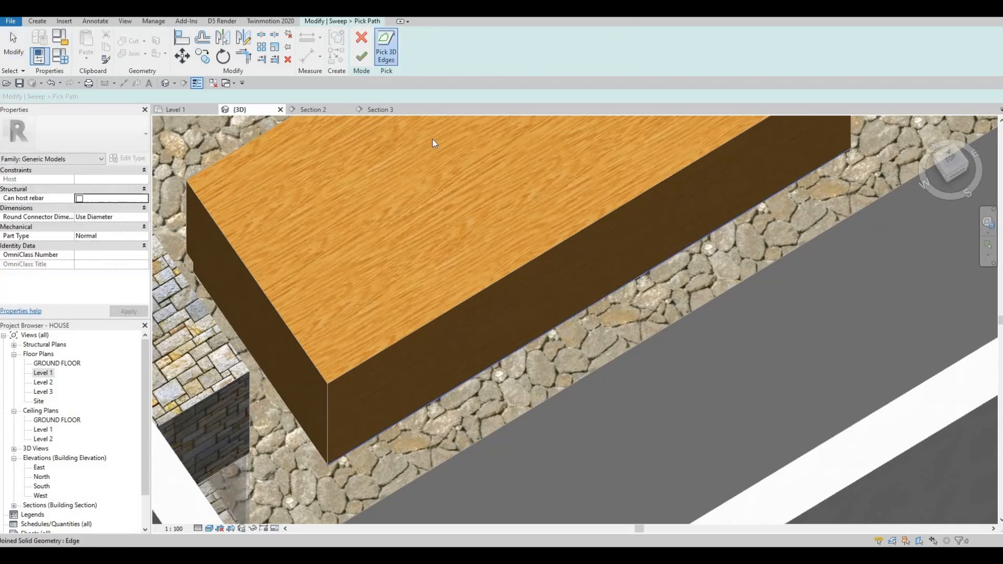
{"action": "left_click", "coordinate": [366, 58]}
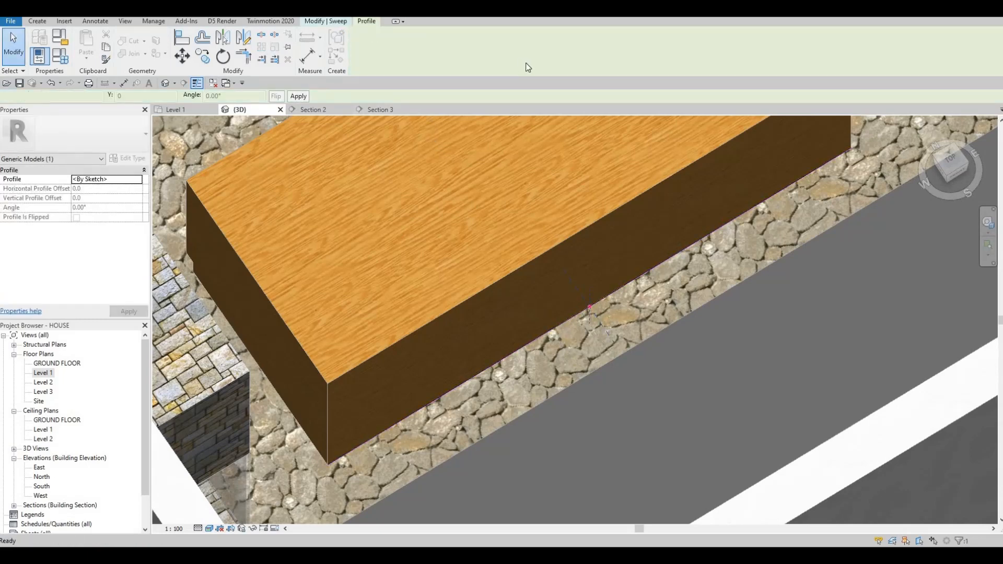
Step: Open the sweep profile for editing and sketch a small profile shape at the island's bottom edge
{"action": "left_click", "coordinate": [538, 57]}
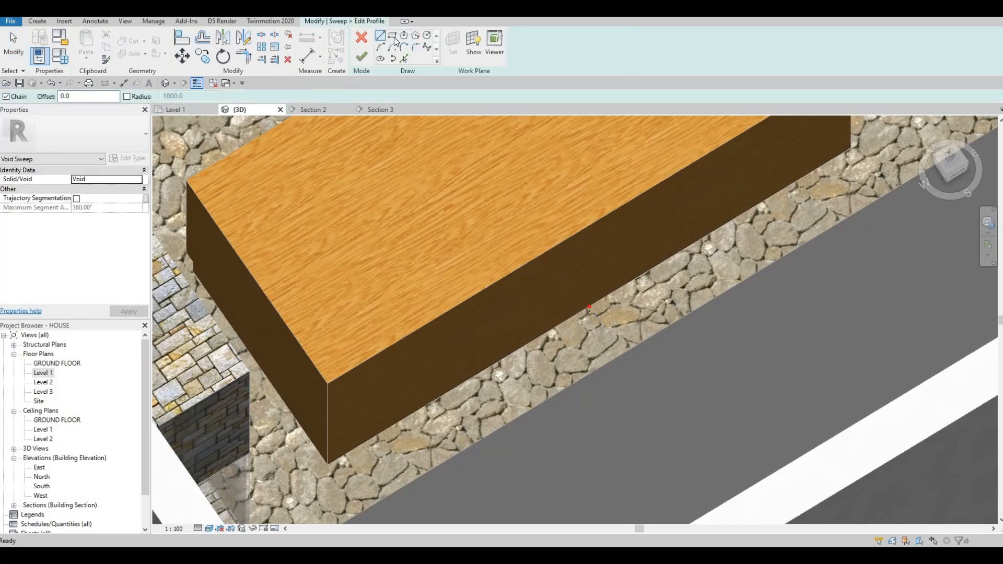
{"action": "scroll", "coordinate": [606, 267], "scroll_direction": "up", "scroll_amount": 8}
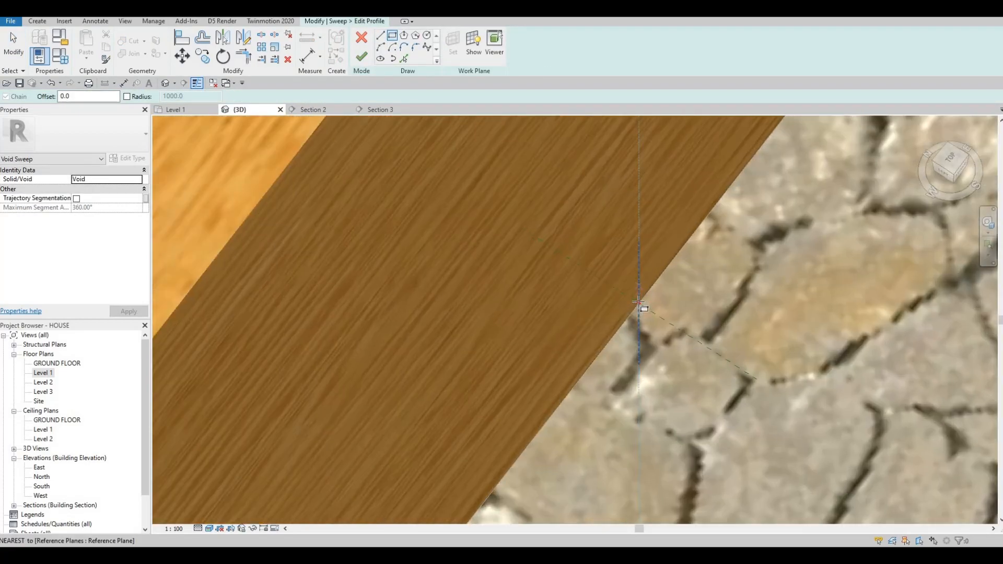
{"action": "left_click", "coordinate": [638, 302]}
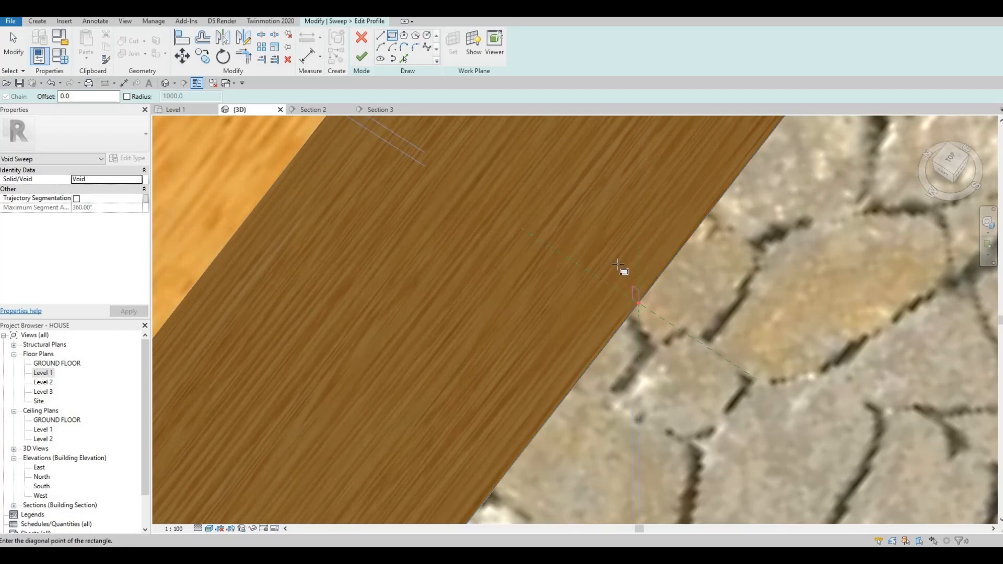
{"action": "key", "text": "Escape"}
{"action": "key", "text": "Escape"}
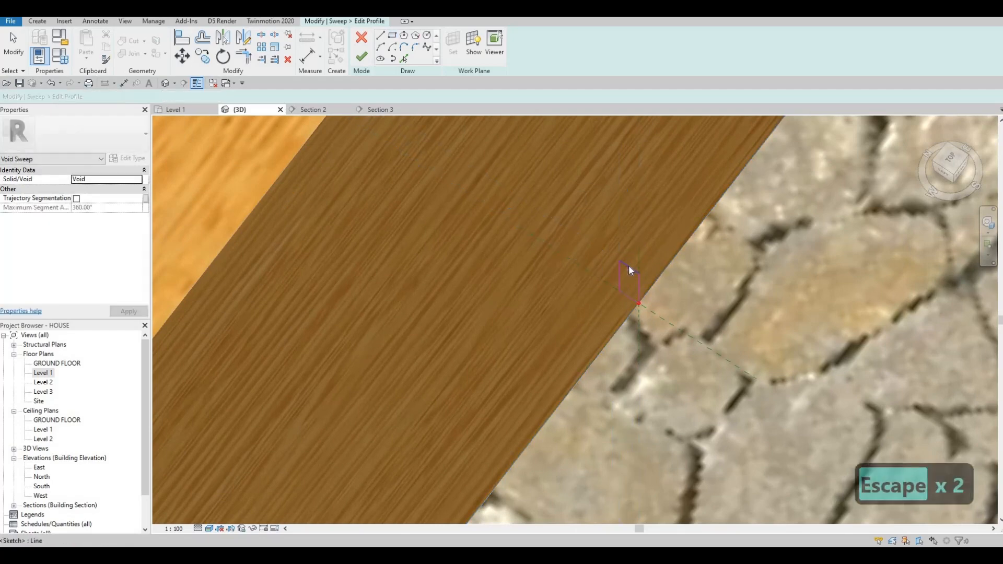
Step: Set the first profile dimension to 100 mm
{"action": "left_click", "coordinate": [628, 267]}
{"action": "left_click", "coordinate": [597, 265]}
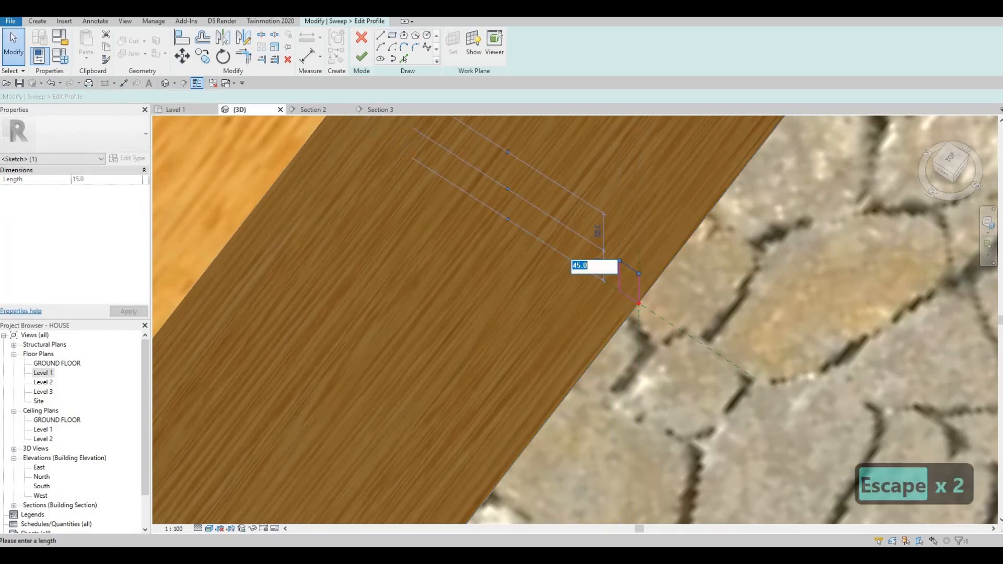
{"action": "type", "text": "100"}
{"action": "key", "text": "Return"}
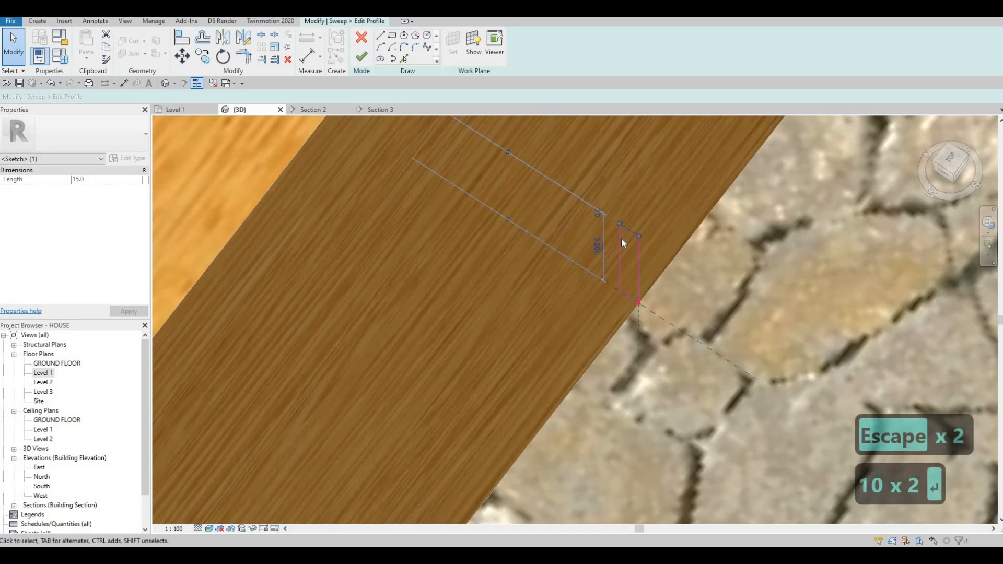
Step: Set the second profile dimension to 50 mm and finish the void sweep
{"action": "left_click", "coordinate": [621, 237]}
{"action": "left_click", "coordinate": [632, 216]}
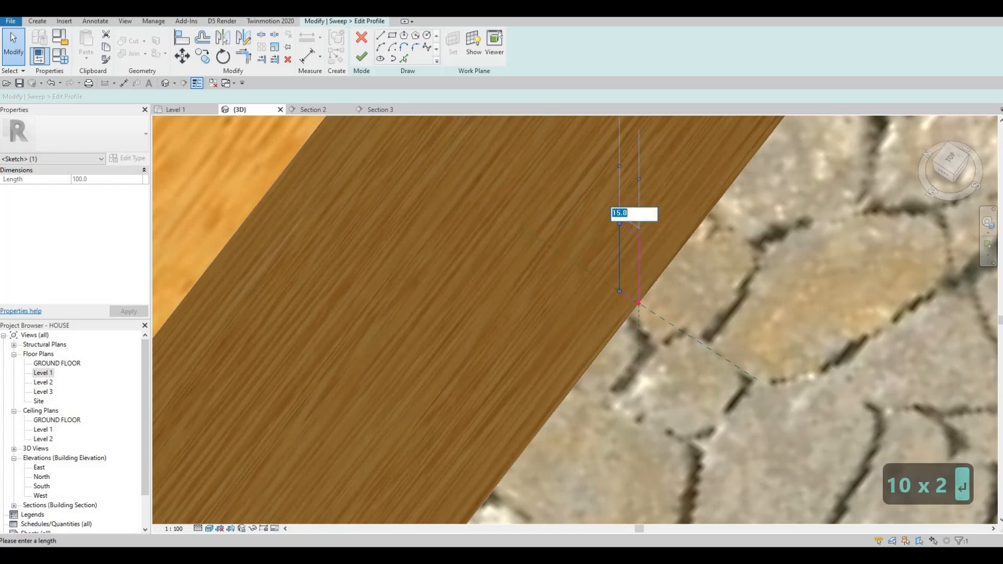
{"action": "type", "text": "50"}
{"action": "key", "text": "Return"}
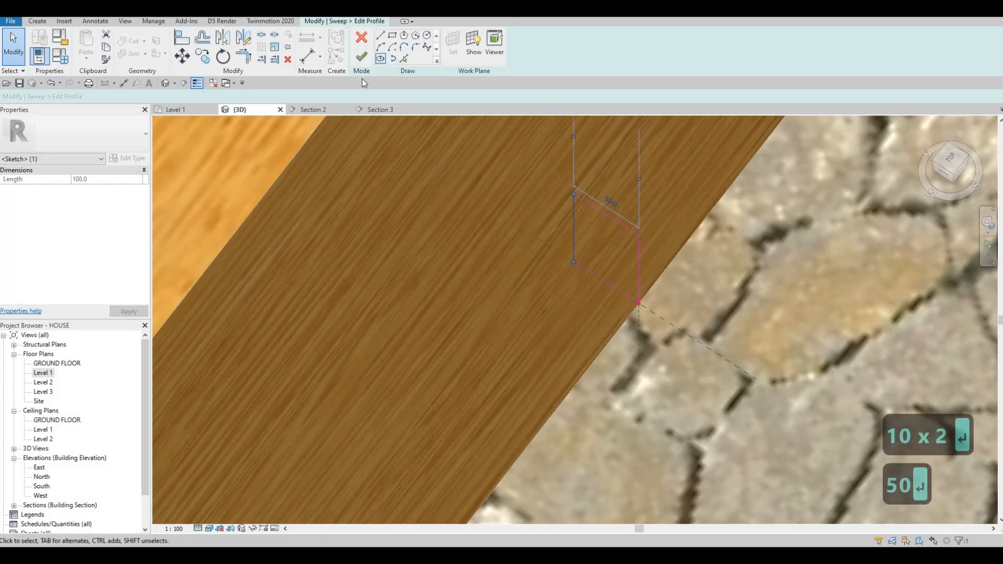
{"action": "left_click", "coordinate": [361, 57]}
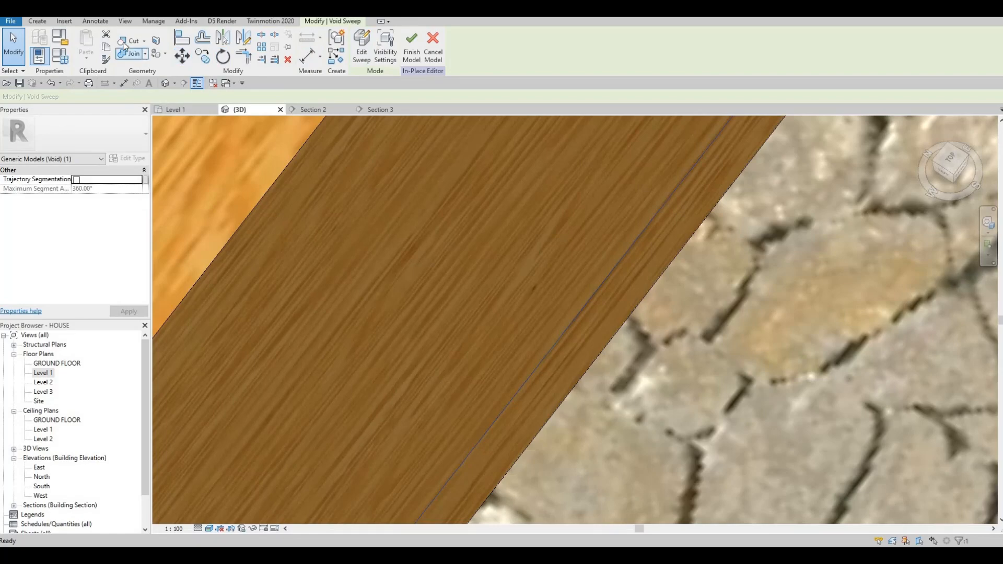
Step: Inspect the cut along the island's bottom edge from several angles
{"action": "left_click", "coordinate": [122, 54]}
{"action": "scroll", "coordinate": [566, 197], "scroll_direction": "down", "scroll_amount": 2}
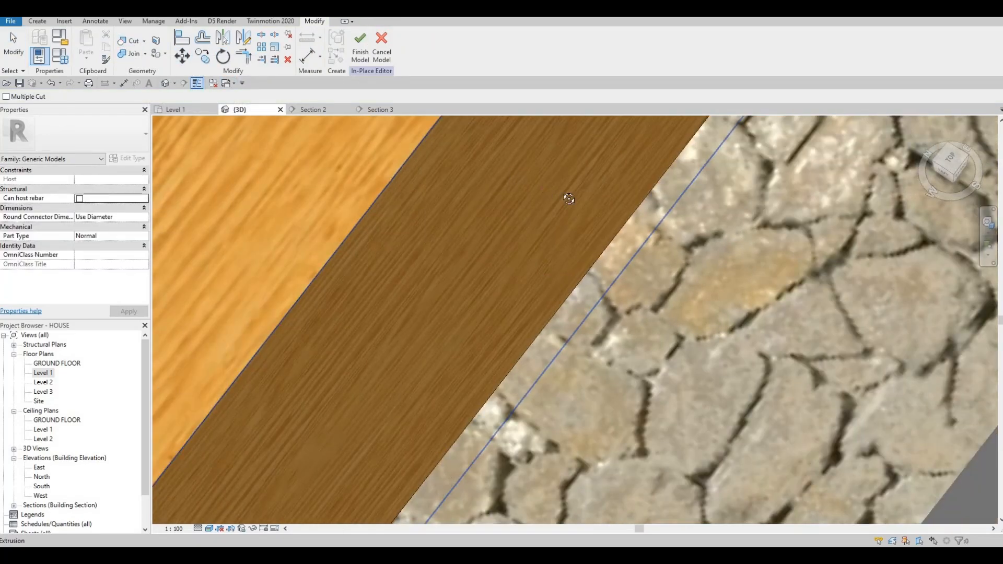
{"action": "middle_click_drag", "start_coordinate": [569, 197], "coordinate": [549, 239], "text": "shift"}
{"action": "scroll", "coordinate": [549, 239], "scroll_direction": "down", "scroll_amount": 5}
{"action": "scroll", "coordinate": [668, 240], "scroll_direction": "up", "scroll_amount": 2}
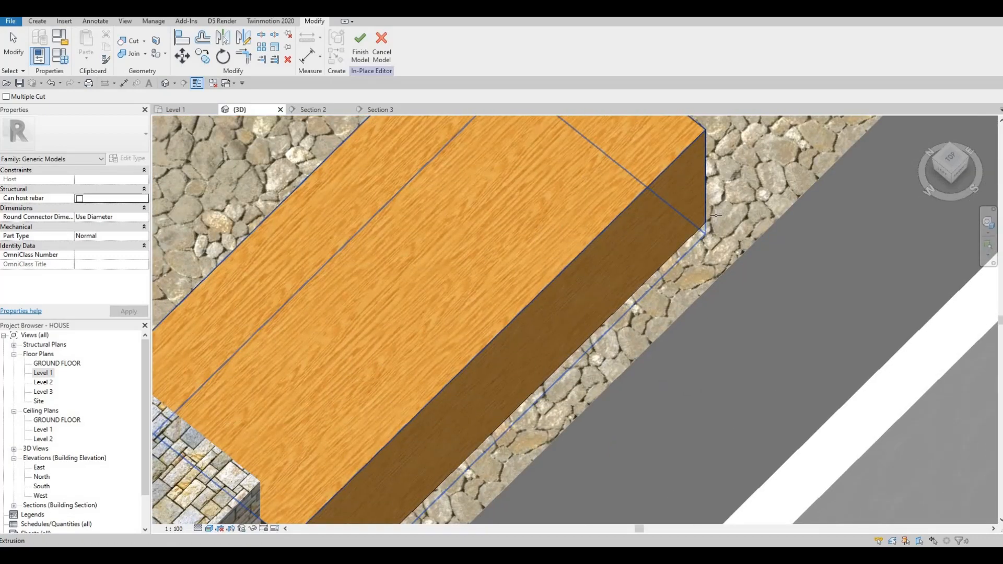
{"action": "scroll", "coordinate": [713, 210], "scroll_direction": "up", "scroll_amount": 4}
{"action": "scroll", "coordinate": [709, 204], "scroll_direction": "up", "scroll_amount": 2}
{"action": "scroll", "coordinate": [566, 173], "scroll_direction": "down", "scroll_amount": 3}
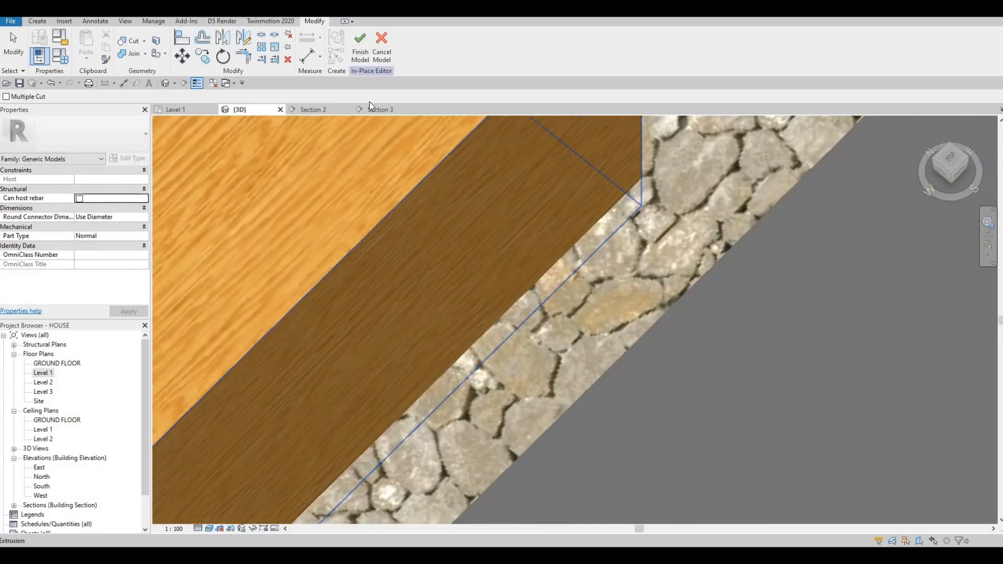
Step: Finish the in-place model and open the Level 1 floor plan
{"action": "left_click", "coordinate": [365, 57]}
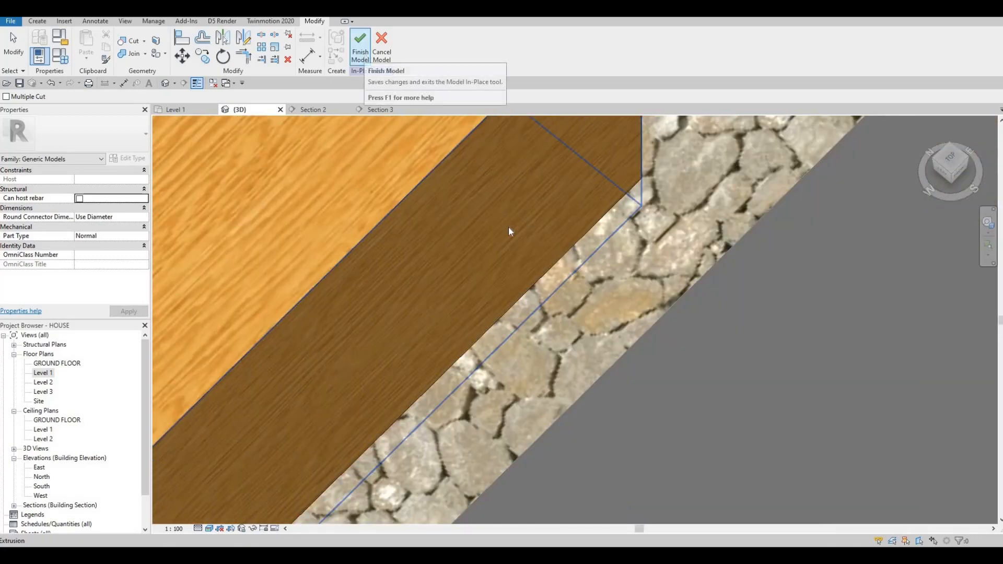
{"action": "double_click", "coordinate": [44, 373]}
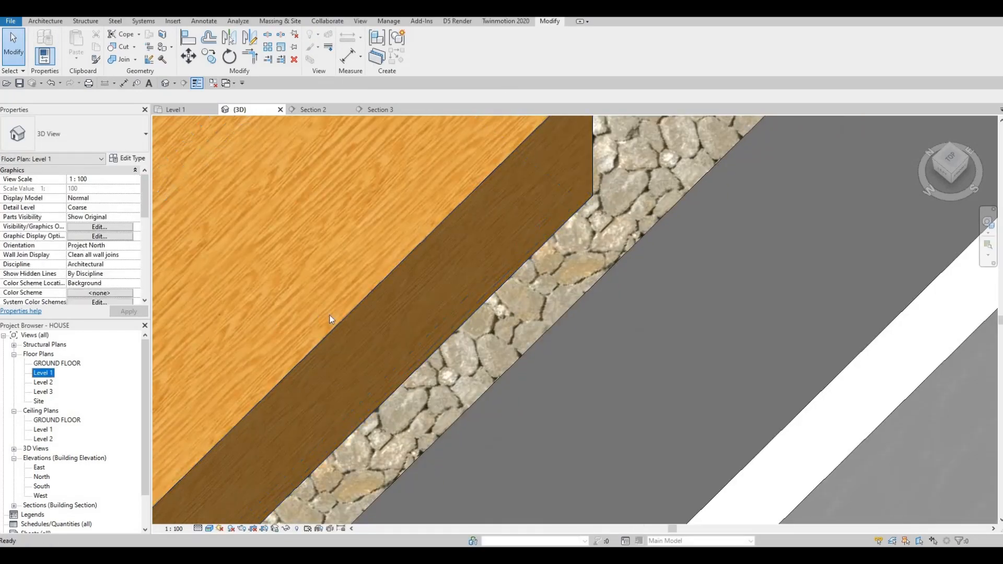
Step: Move the Section 2 line across the kitchen island and open the Section 2 view
{"action": "scroll", "coordinate": [302, 375], "scroll_direction": "down", "scroll_amount": 2}
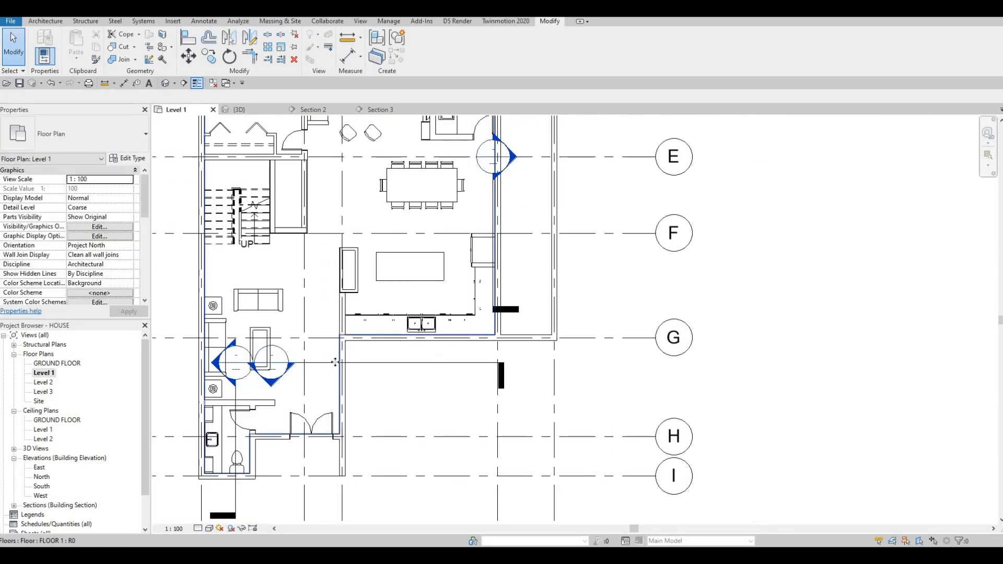
{"action": "left_click", "coordinate": [336, 363]}
{"action": "left_click_drag", "start_coordinate": [340, 364], "coordinate": [360, 231]}
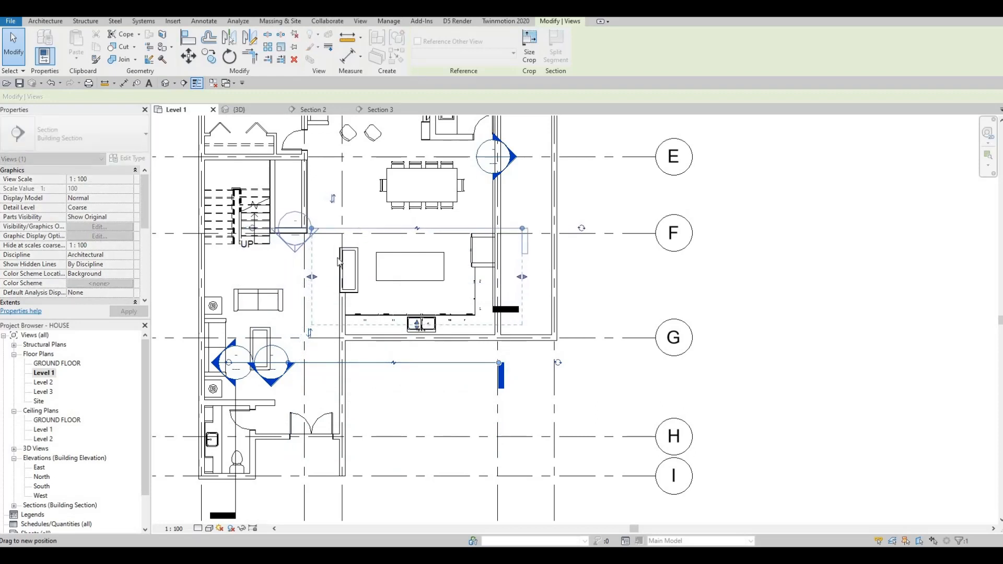
{"action": "key", "text": "Escape"}
{"action": "key", "text": "Escape"}
{"action": "double_click", "coordinate": [302, 255]}
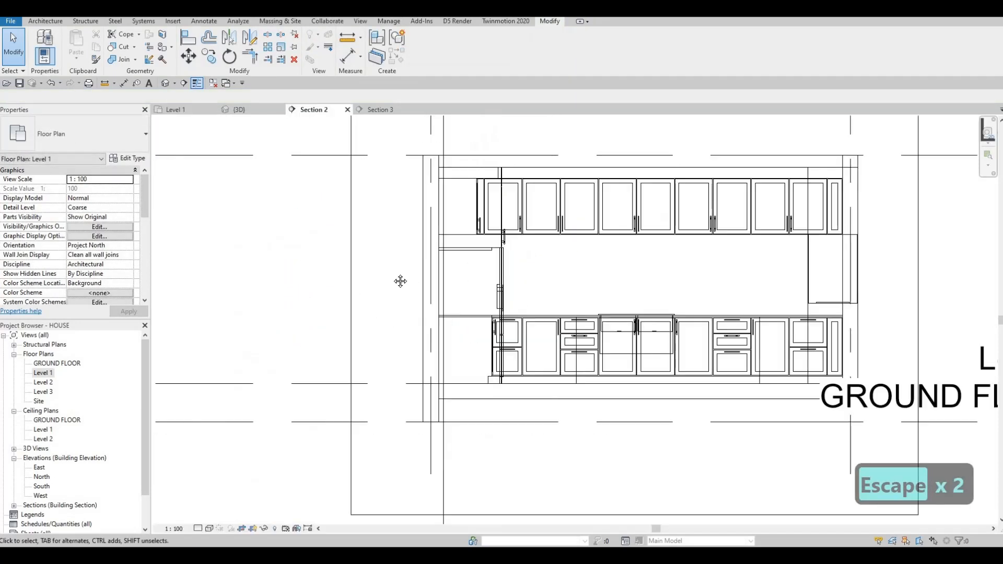
{"action": "scroll", "coordinate": [401, 273], "scroll_direction": "down", "scroll_amount": 4}
{"action": "middle_click_drag", "start_coordinate": [492, 310], "coordinate": [403, 307]}
{"action": "scroll", "coordinate": [403, 307], "scroll_direction": "up", "scroll_amount": 5}
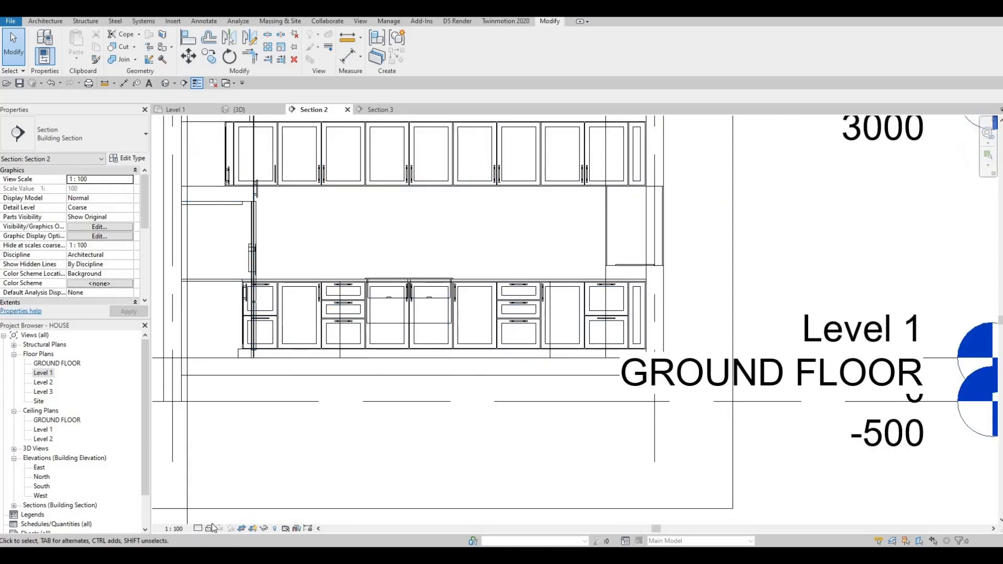
{"action": "left_click", "coordinate": [209, 528]}
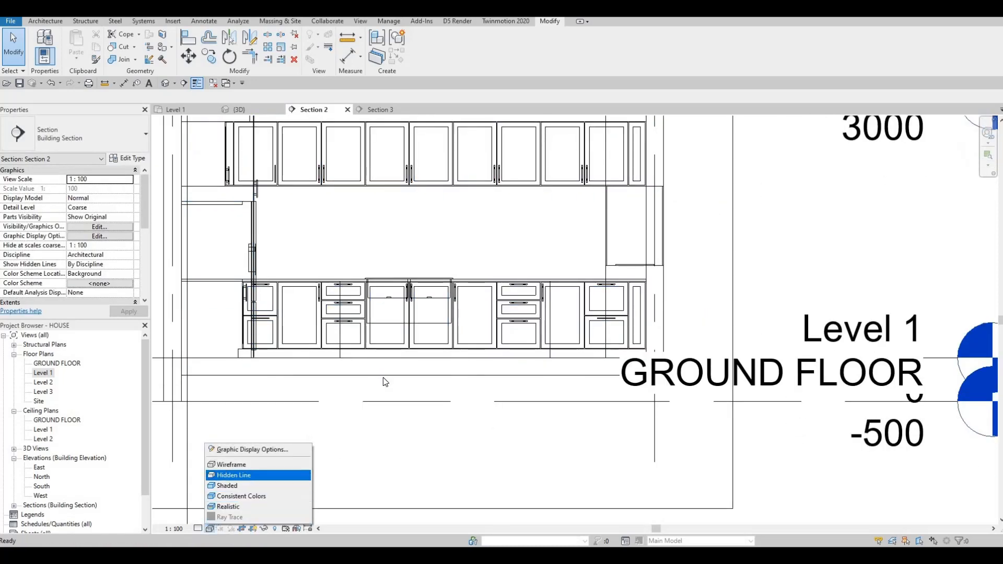
{"action": "middle_click_drag", "start_coordinate": [349, 305], "coordinate": [304, 325]}
{"action": "key", "text": "Escape"}
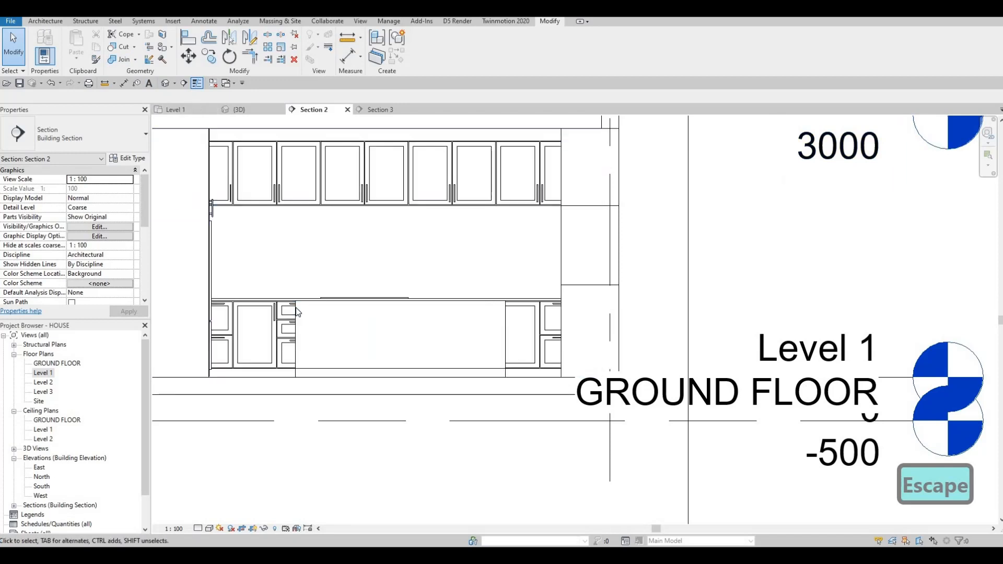
Step: Edit the island in place and start an Extrusion with the island's front face picked as the work plane
{"action": "left_click", "coordinate": [397, 340]}
{"action": "left_click", "coordinate": [424, 47]}
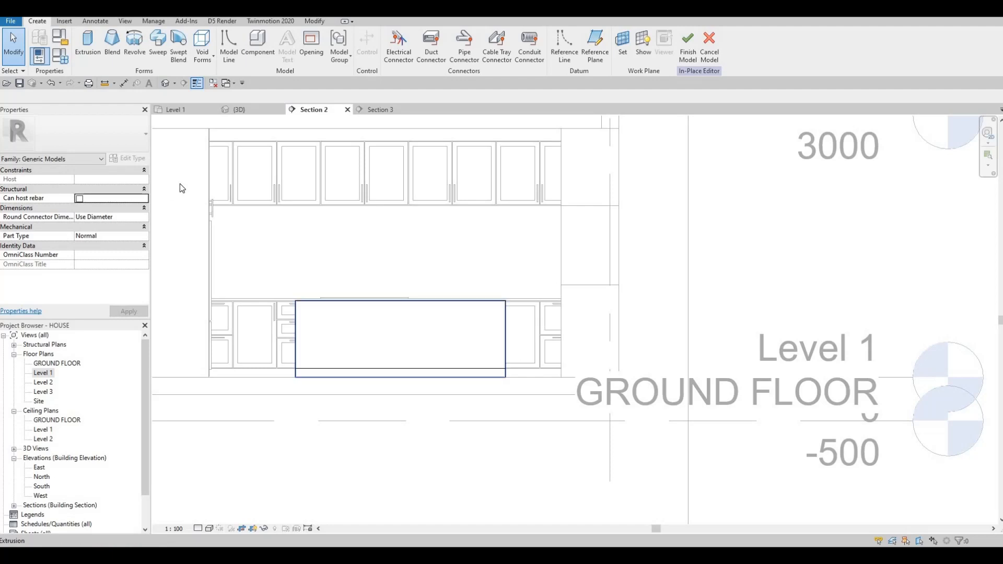
{"action": "left_click", "coordinate": [87, 57]}
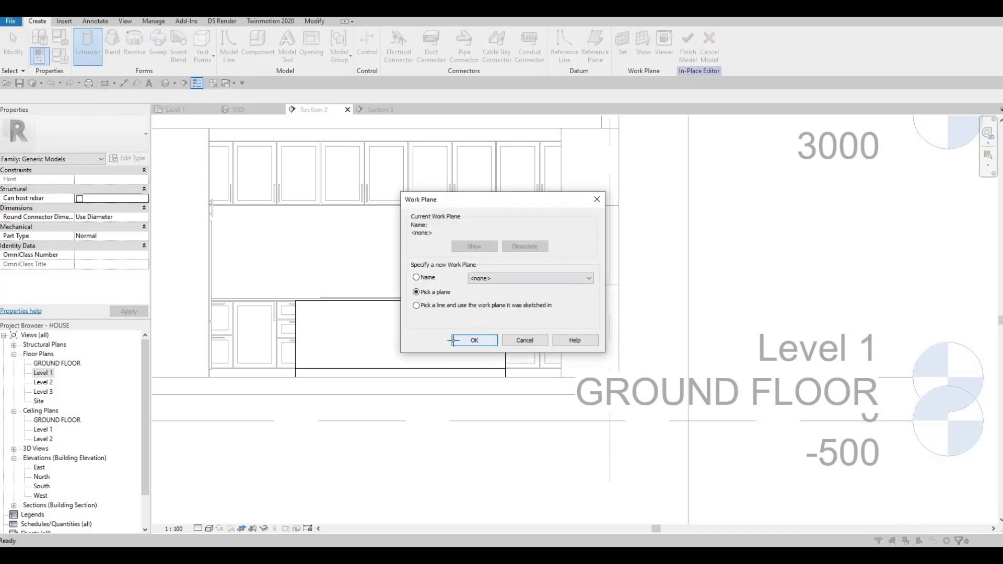
{"action": "left_click", "coordinate": [453, 340]}
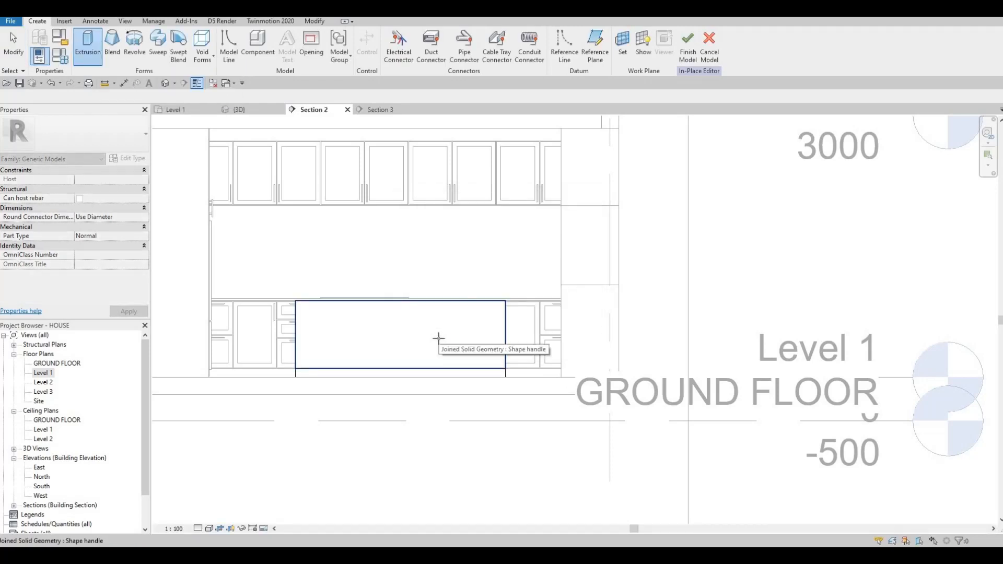
{"action": "left_click", "coordinate": [438, 338]}
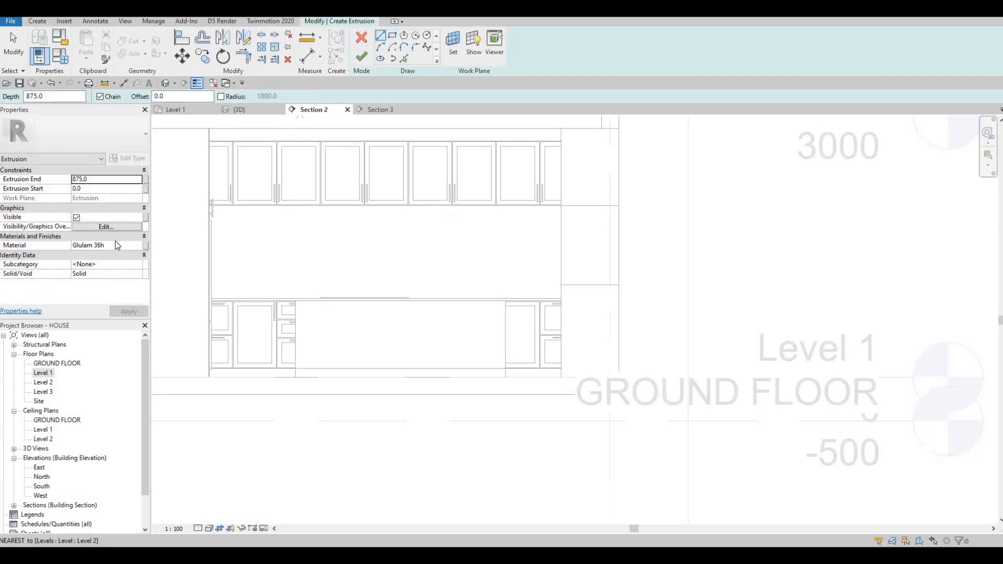
Step: Set the extrusion's material to Granite, Cut, Polished
{"action": "left_click", "coordinate": [127, 248]}
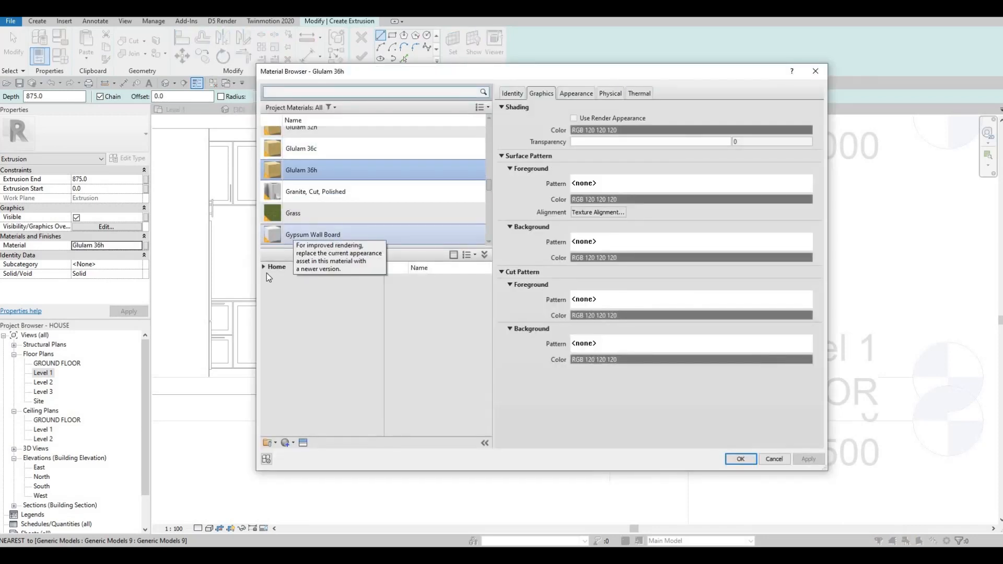
{"action": "left_click", "coordinate": [264, 269]}
{"action": "left_click", "coordinate": [268, 287]}
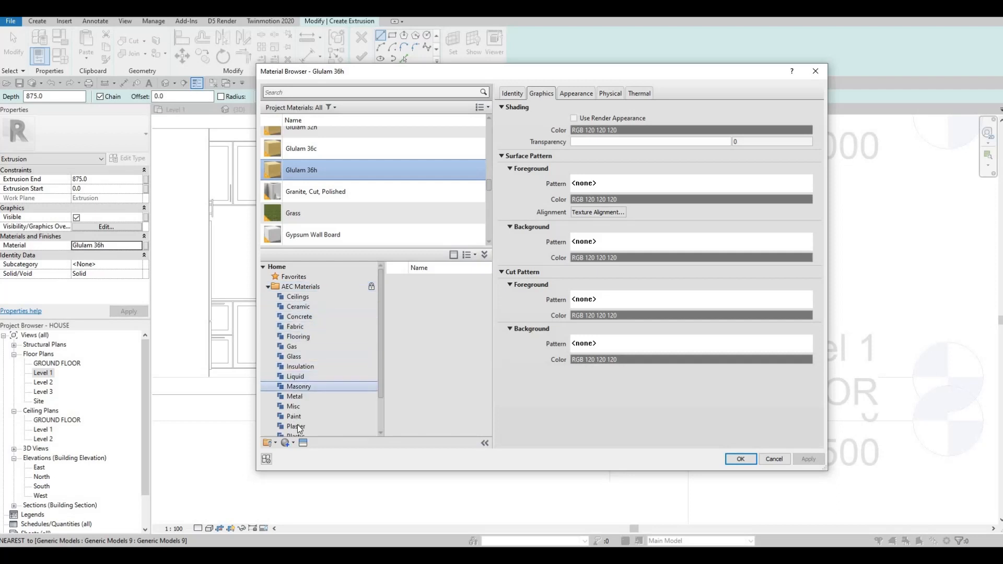
{"action": "scroll", "coordinate": [306, 417], "scroll_direction": "down", "scroll_amount": 1}
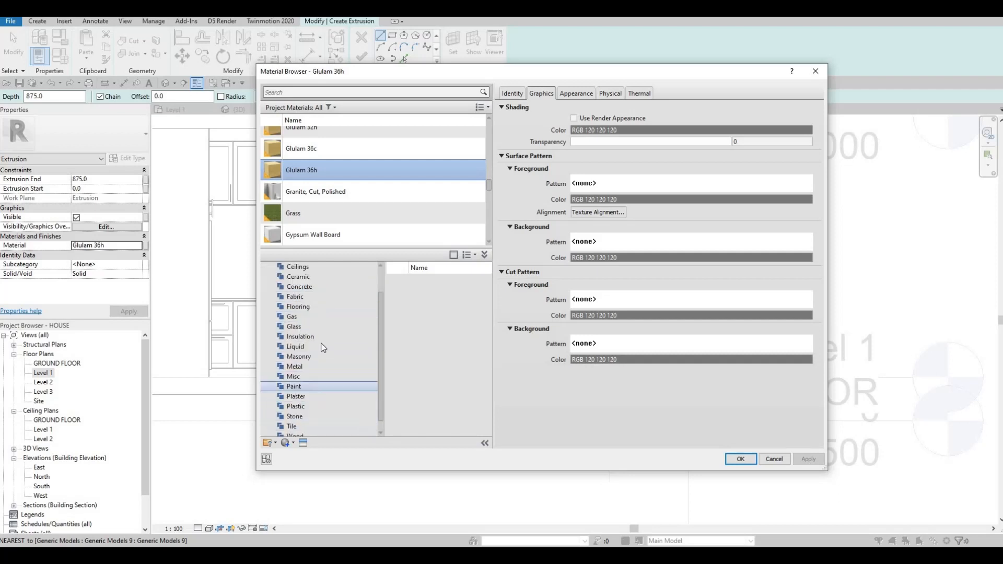
{"action": "left_click", "coordinate": [308, 198]}
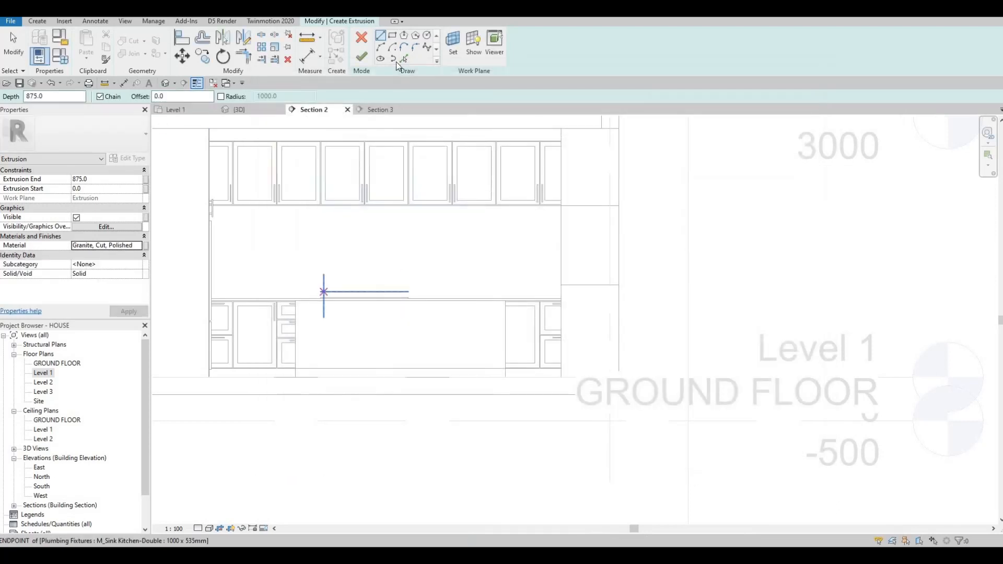
Step: Sketch a rectangle about 2400 mm wide over the island's front face and delete its bottom edge
{"action": "left_click", "coordinate": [393, 38]}
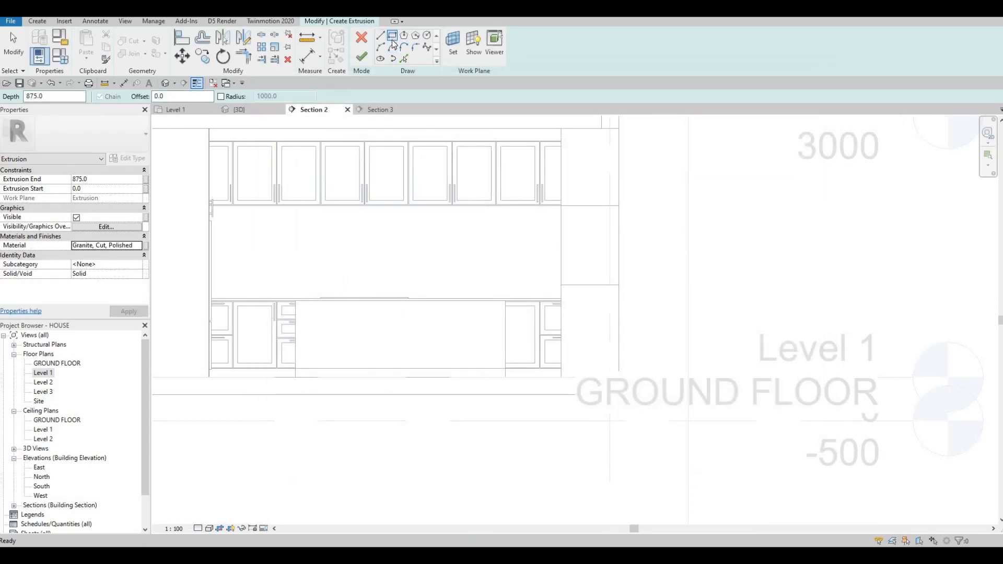
{"action": "left_click", "coordinate": [296, 377]}
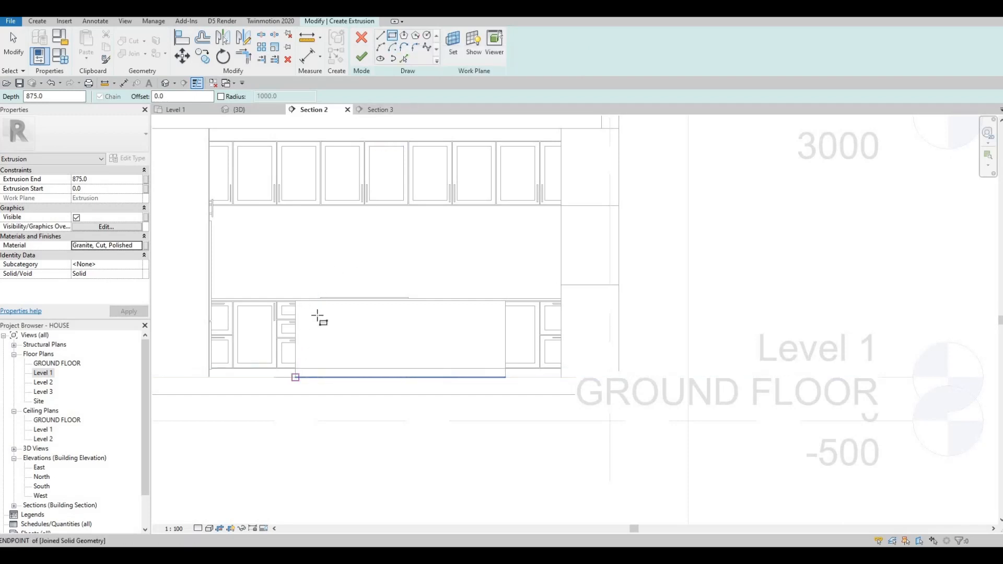
{"action": "left_click", "coordinate": [504, 302]}
{"action": "key", "text": "Escape"}
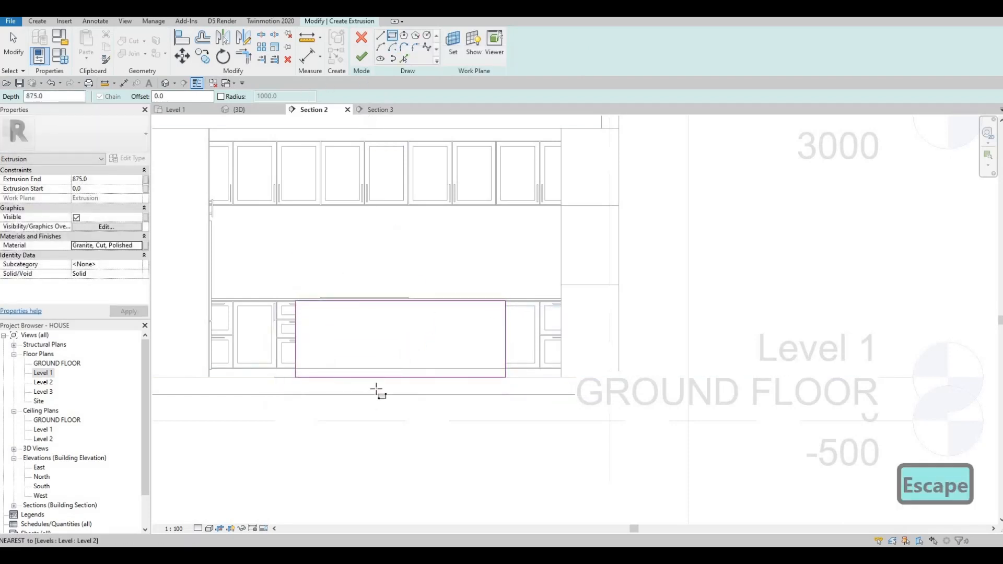
{"action": "key", "text": "Escape"}
{"action": "left_click", "coordinate": [378, 378]}
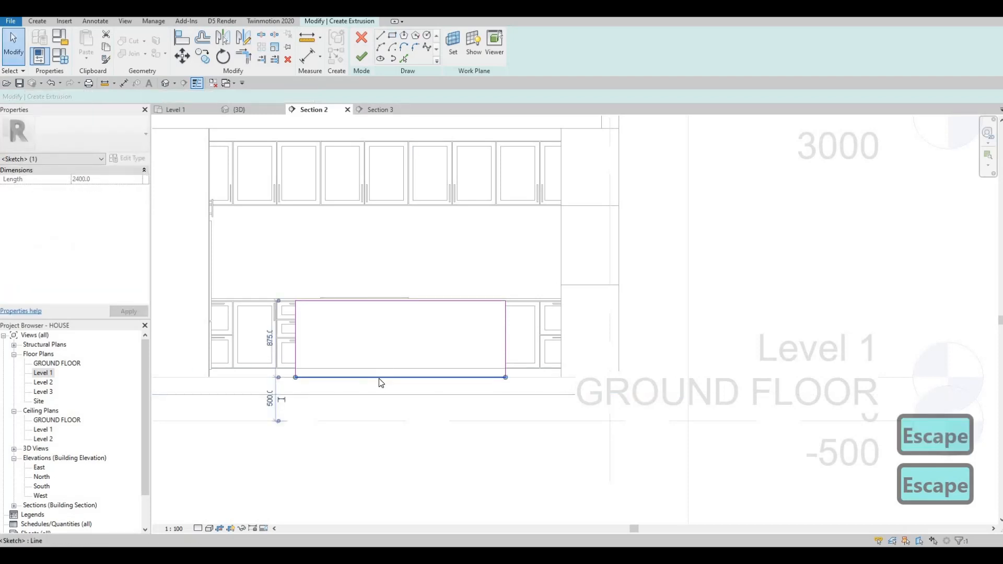
{"action": "key", "text": "Delete"}
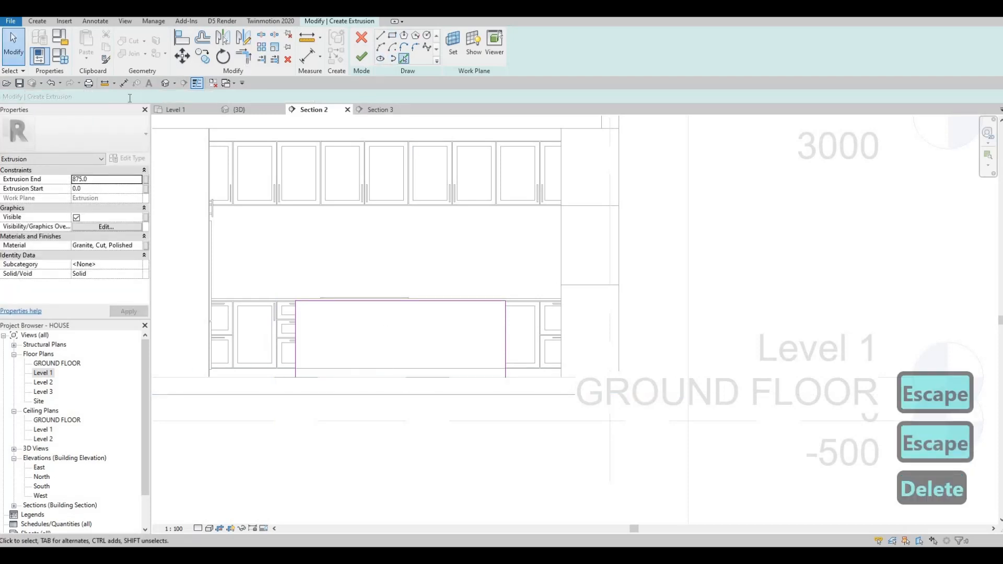
Step: Pick the left, top and right sketch lines with a 25 mm offset to create the inner outline
{"action": "type", "text": "25"}
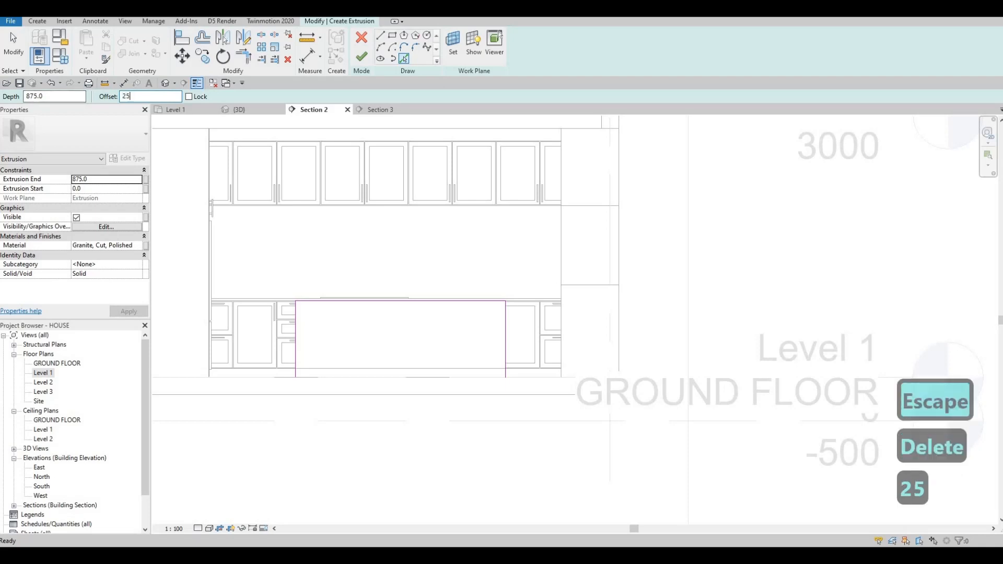
{"action": "key", "text": "Return"}
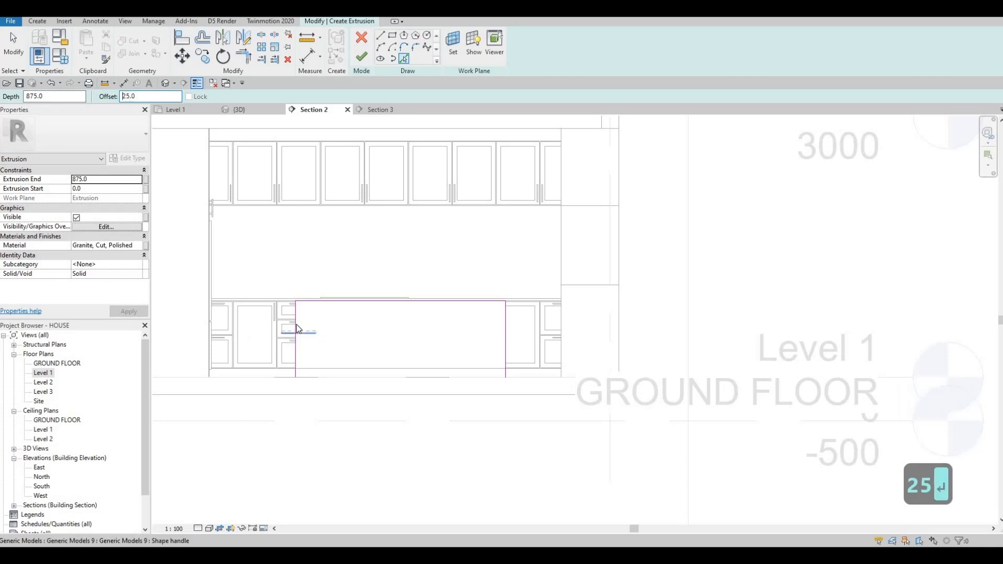
{"action": "scroll", "coordinate": [295, 322], "scroll_direction": "up", "scroll_amount": 4}
{"action": "left_click", "coordinate": [293, 316]}
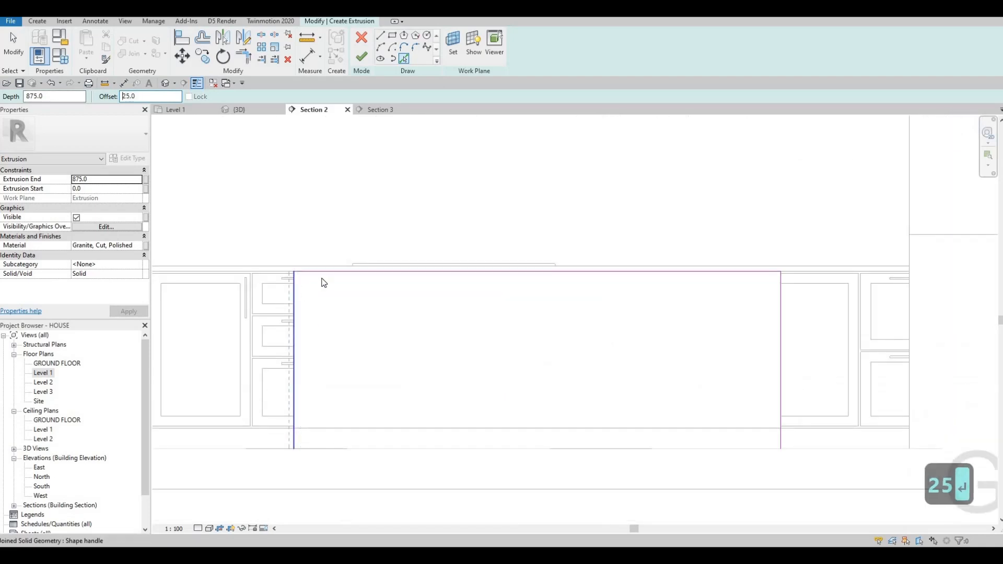
{"action": "left_click", "coordinate": [768, 269]}
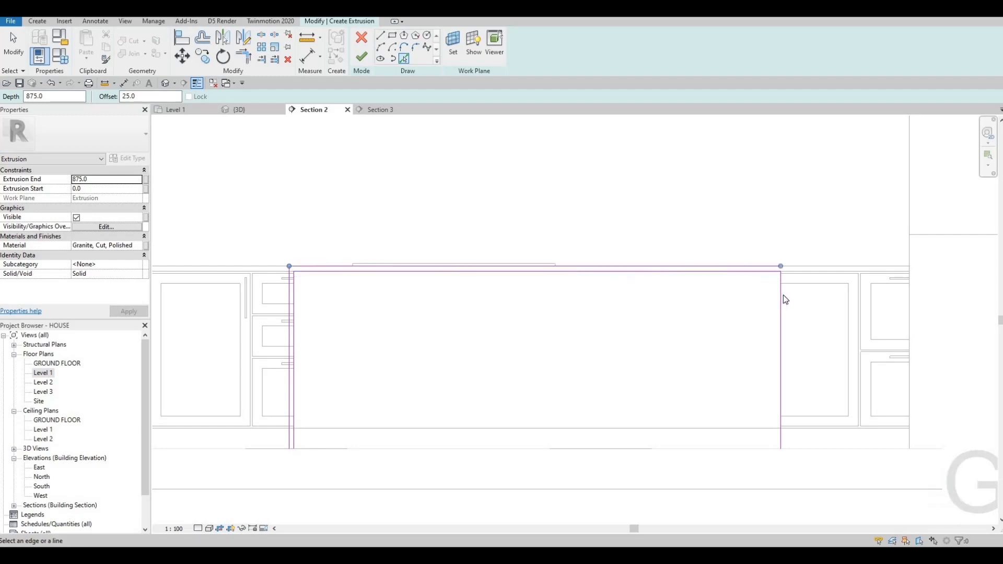
{"action": "left_click", "coordinate": [783, 295]}
{"action": "scroll", "coordinate": [553, 123], "scroll_direction": "down", "scroll_amount": 2}
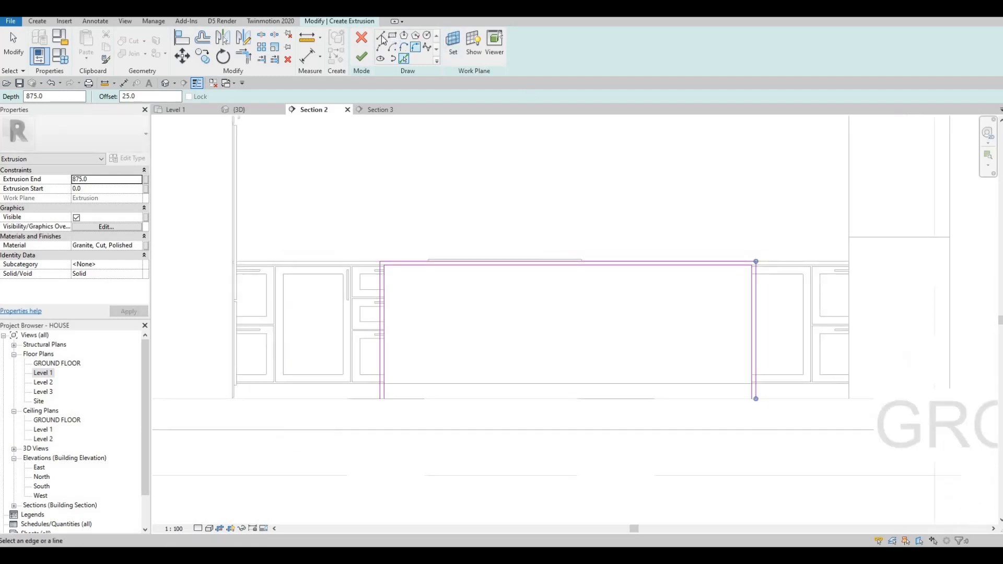
{"action": "scroll", "coordinate": [403, 414], "scroll_direction": "up", "scroll_amount": 5}
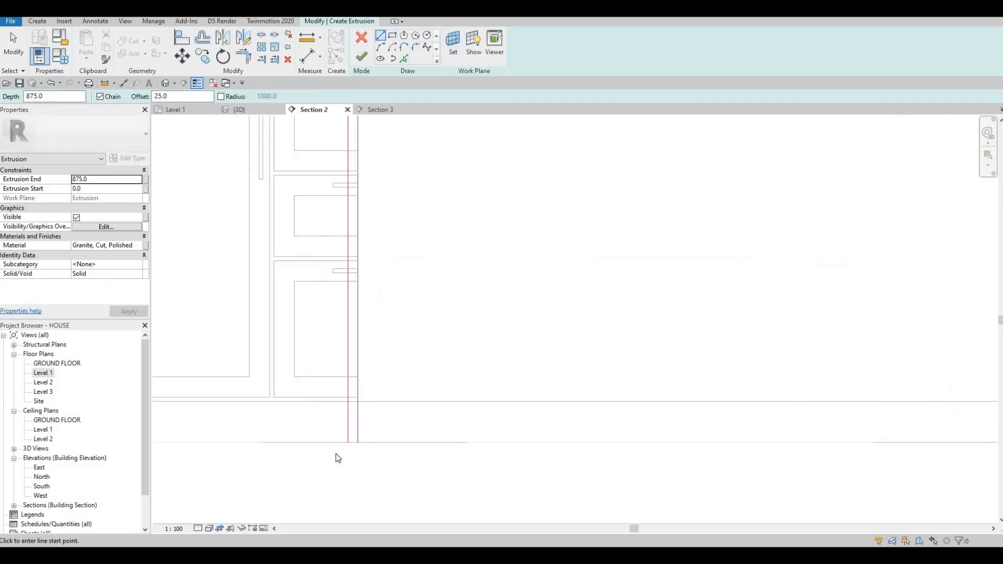
Step: Draw short lines closing the bottom ends of both side strips of the frame profile
{"action": "key", "text": "Escape"}
{"action": "key", "text": "Escape"}
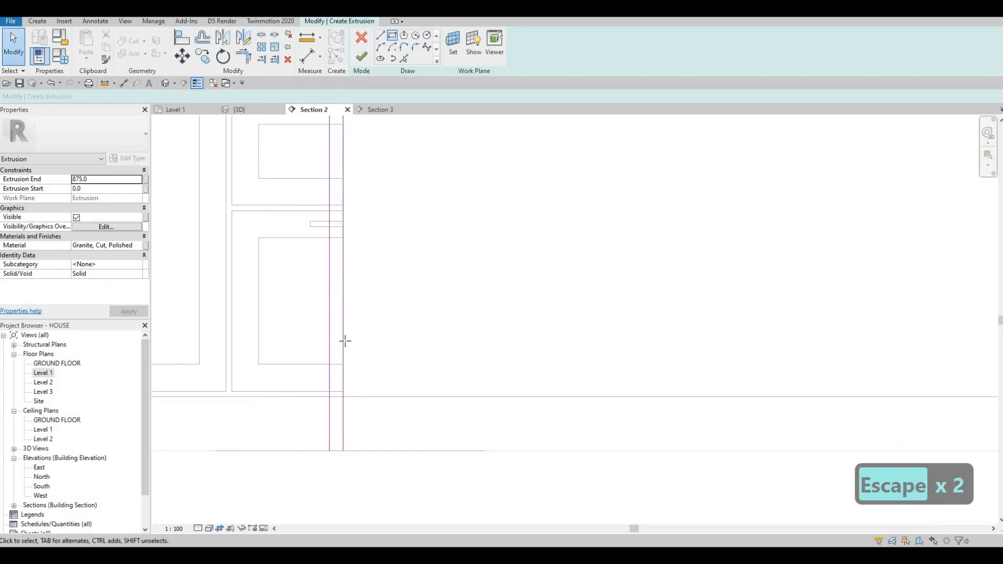
{"action": "key", "text": "l"}
{"action": "key", "text": "i"}
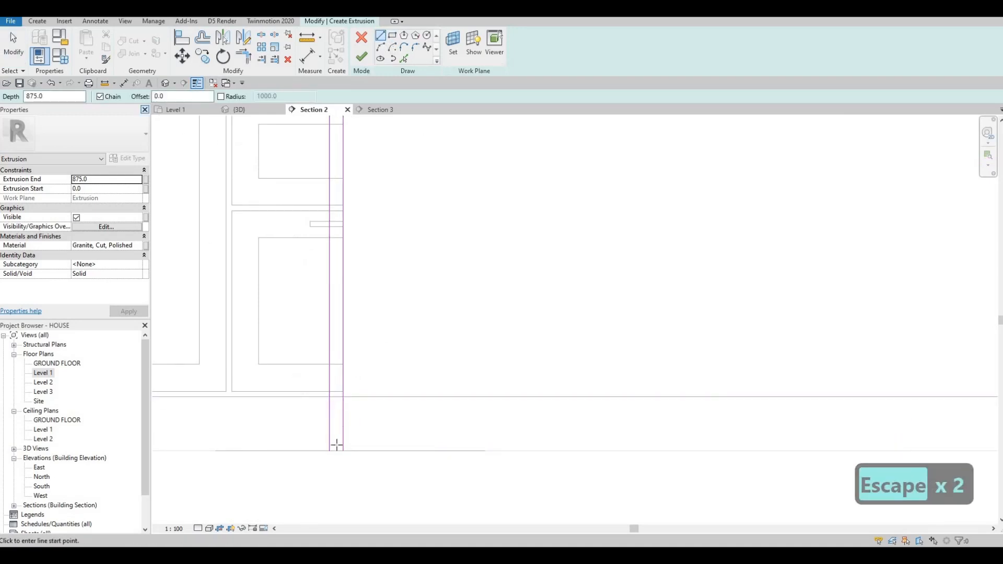
{"action": "scroll", "coordinate": [324, 457], "scroll_direction": "up", "scroll_amount": 2}
{"action": "left_click", "coordinate": [320, 458]}
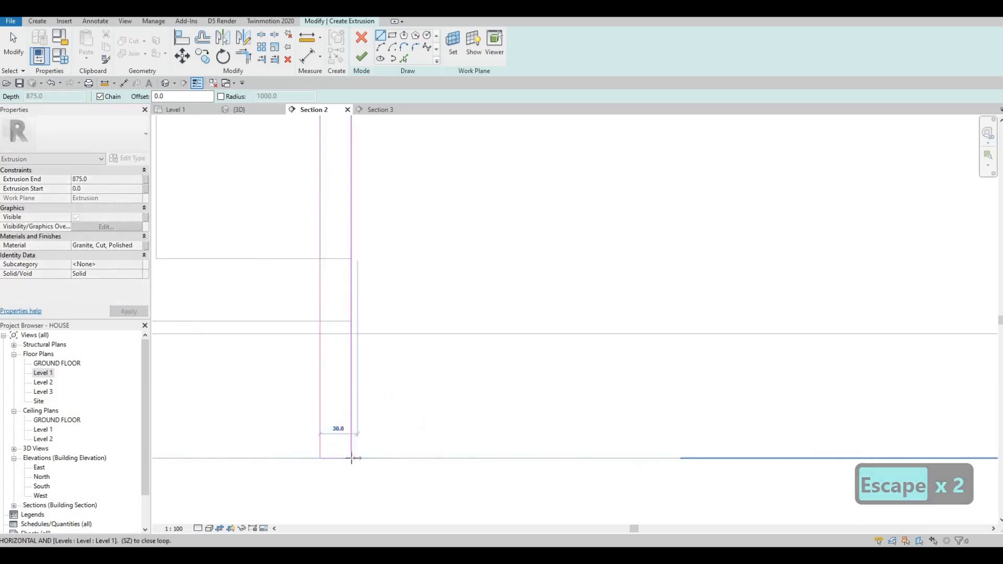
{"action": "left_click", "coordinate": [352, 459]}
{"action": "key", "text": "Escape"}
{"action": "scroll", "coordinate": [330, 393], "scroll_direction": "down", "scroll_amount": 4}
{"action": "scroll", "coordinate": [732, 381], "scroll_direction": "up", "scroll_amount": 6}
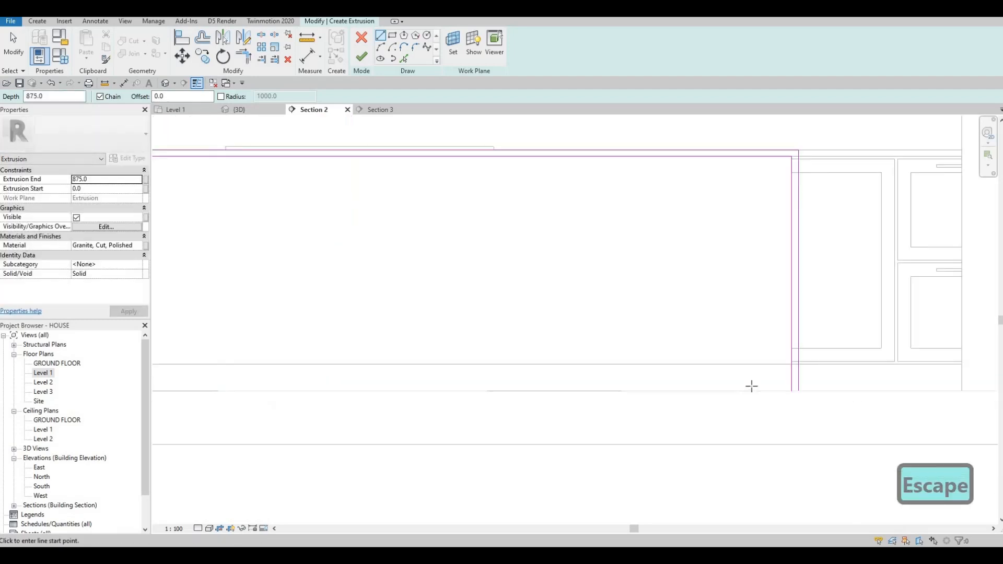
{"action": "left_click", "coordinate": [714, 374]}
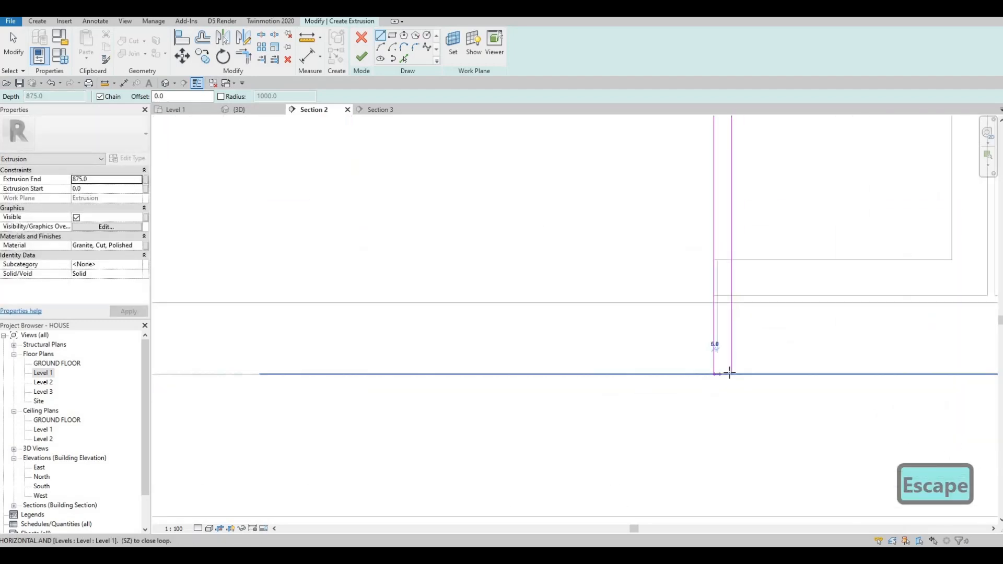
{"action": "left_click", "coordinate": [731, 374]}
{"action": "key", "text": "Escape"}
Step: Set the Extrusion End to 50 and finish the extrusion sketch
{"action": "left_click", "coordinate": [99, 179]}
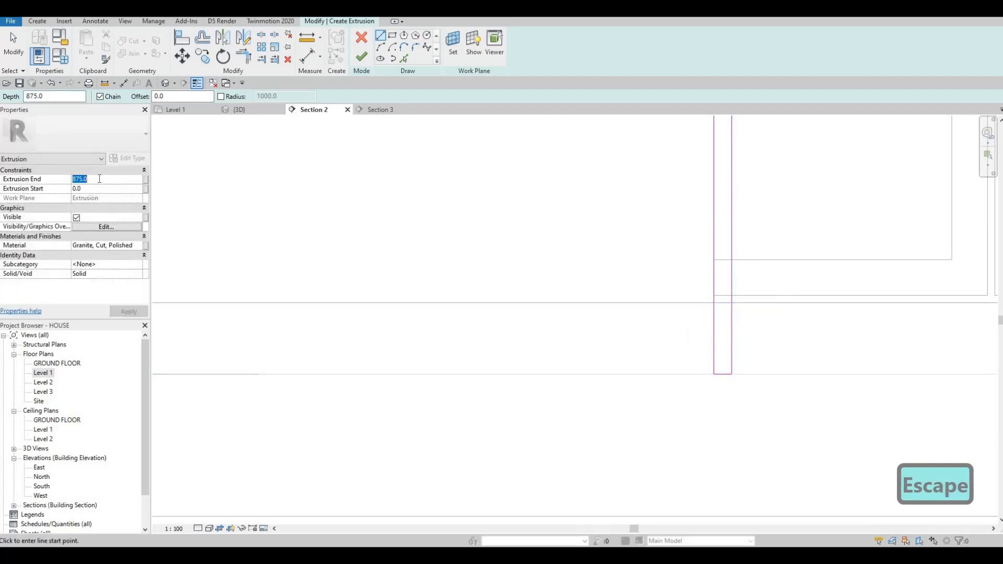
{"action": "type", "text": "50"}
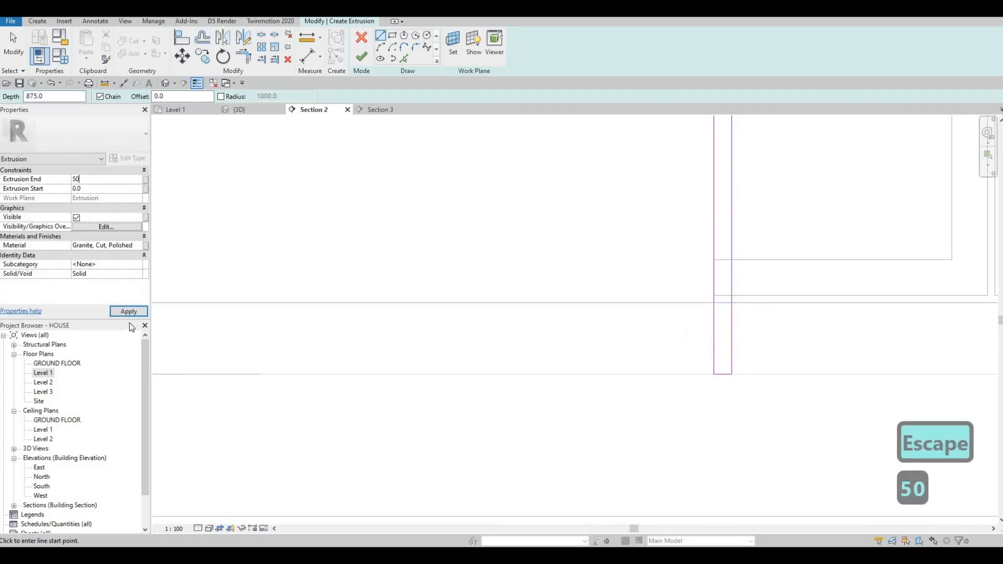
{"action": "left_click", "coordinate": [128, 311]}
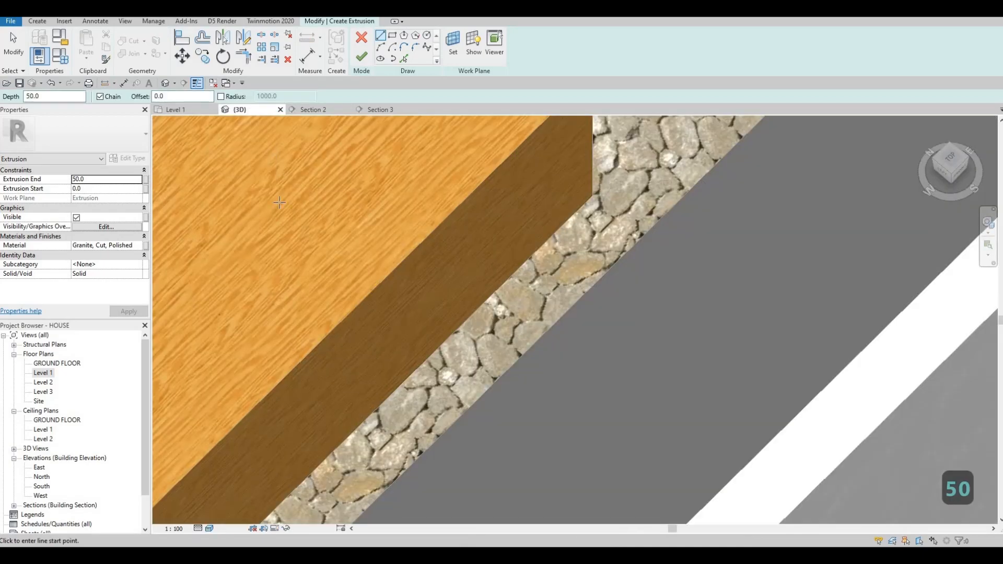
{"action": "scroll", "coordinate": [300, 210], "scroll_direction": "down", "scroll_amount": 5}
{"action": "middle_click_drag", "start_coordinate": [298, 209], "coordinate": [570, 162], "text": "shift"}
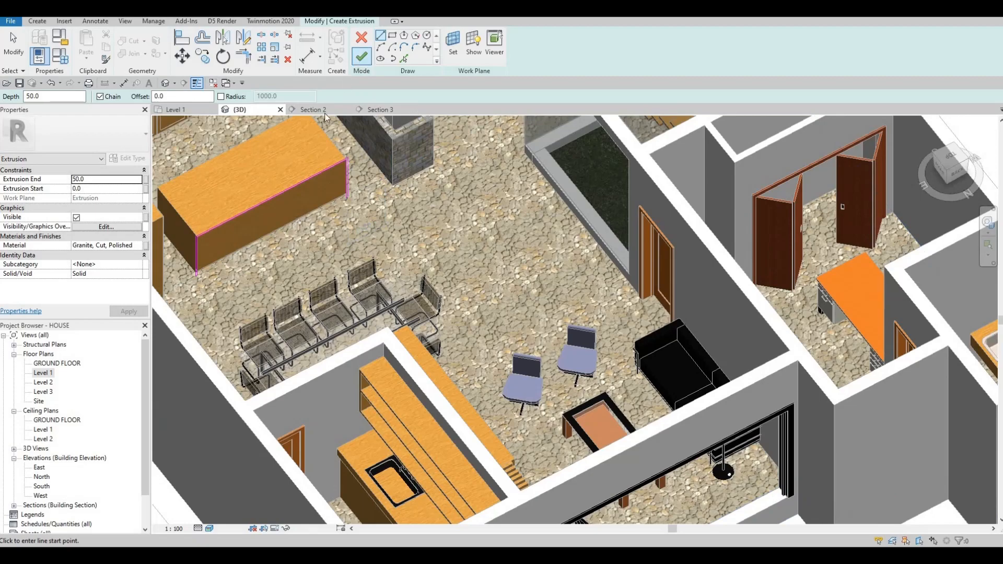
{"action": "left_click", "coordinate": [361, 56]}
Step: Drag the front frame's shape handles to extend it along the island, starting at about -1000 mm
{"action": "scroll", "coordinate": [395, 223], "scroll_direction": "up", "scroll_amount": 5}
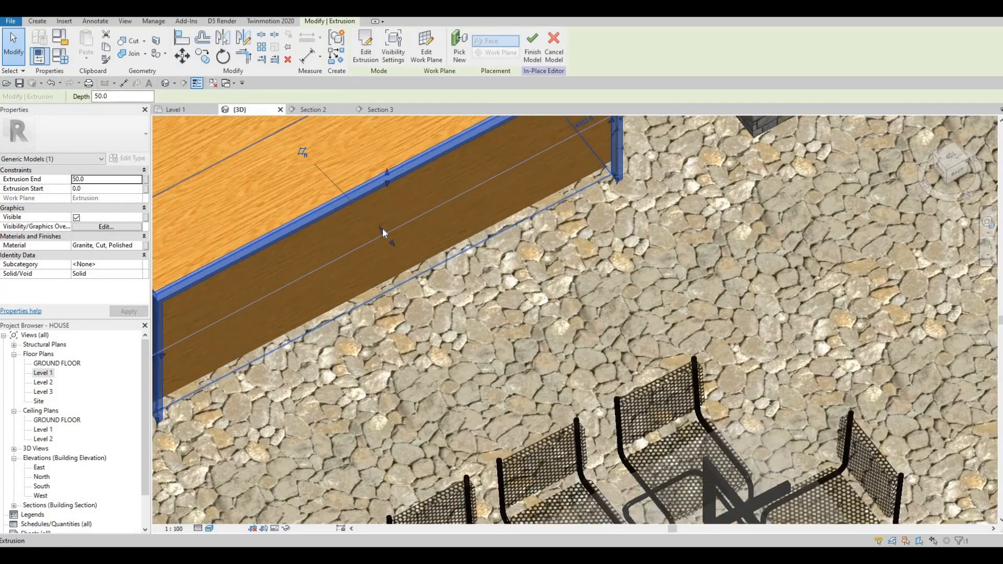
{"action": "left_click_drag", "start_coordinate": [383, 229], "coordinate": [289, 124]}
{"action": "scroll", "coordinate": [336, 165], "scroll_direction": "down", "scroll_amount": 4}
{"action": "scroll", "coordinate": [289, 129], "scroll_direction": "up", "scroll_amount": 1}
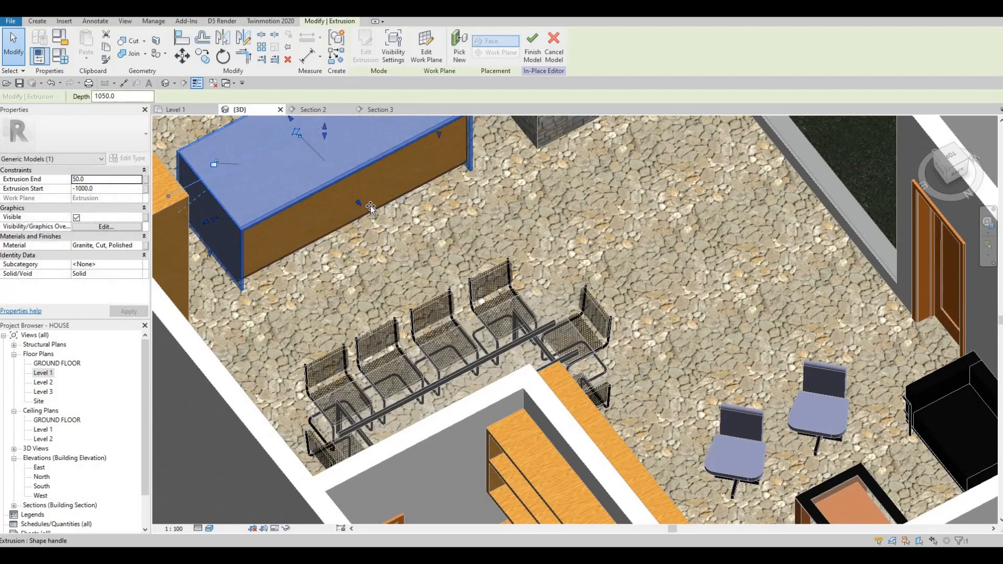
{"action": "left_click_drag", "start_coordinate": [371, 208], "coordinate": [372, 211]}
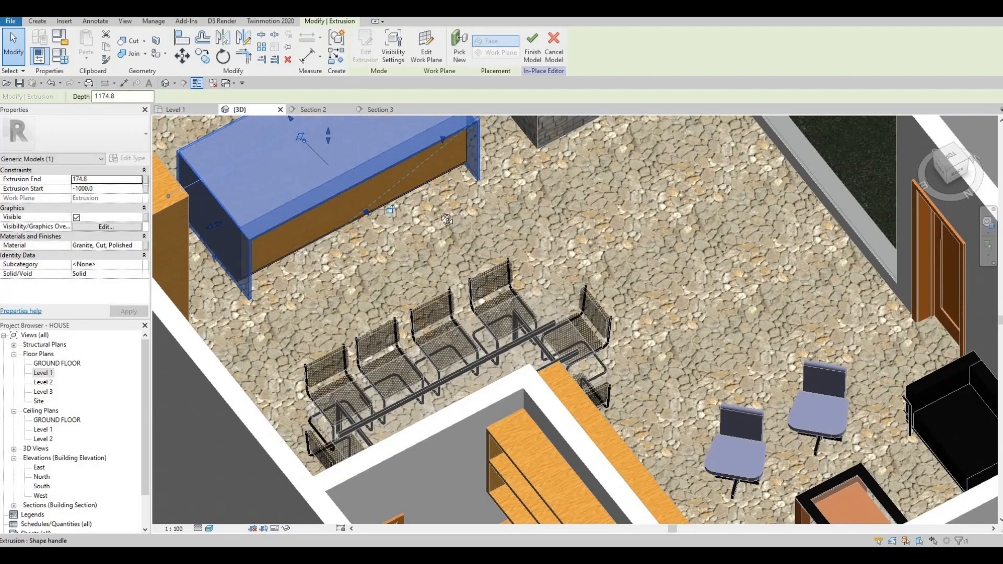
Step: Try to align the front frame's end with the island's end using Align
{"action": "middle_click_drag", "start_coordinate": [385, 204], "coordinate": [180, 212], "text": "shift"}
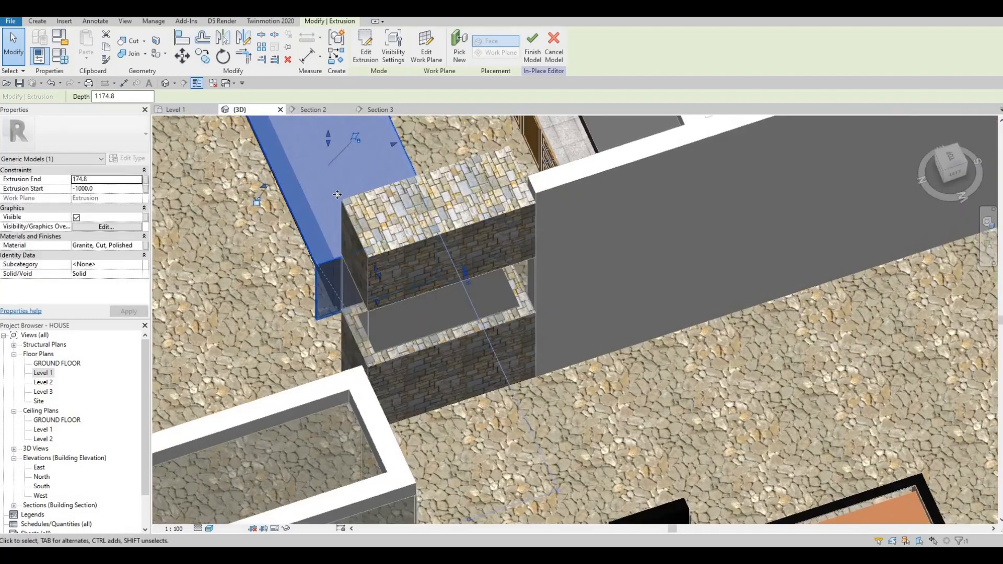
{"action": "middle_click_drag", "start_coordinate": [538, 201], "coordinate": [412, 200], "text": "shift"}
{"action": "scroll", "coordinate": [410, 196], "scroll_direction": "up", "scroll_amount": 2}
{"action": "left_click_drag", "start_coordinate": [410, 195], "coordinate": [405, 195]}
{"action": "left_click_drag", "start_coordinate": [387, 162], "coordinate": [405, 194]}
{"action": "scroll", "coordinate": [399, 196], "scroll_direction": "up", "scroll_amount": 4}
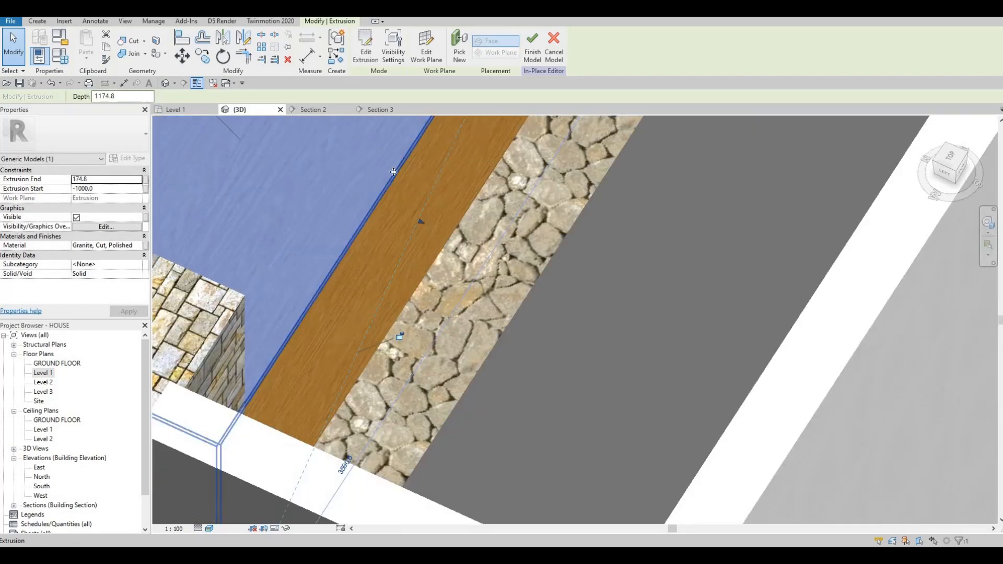
{"action": "key", "text": "a"}
{"action": "key", "text": "l"}
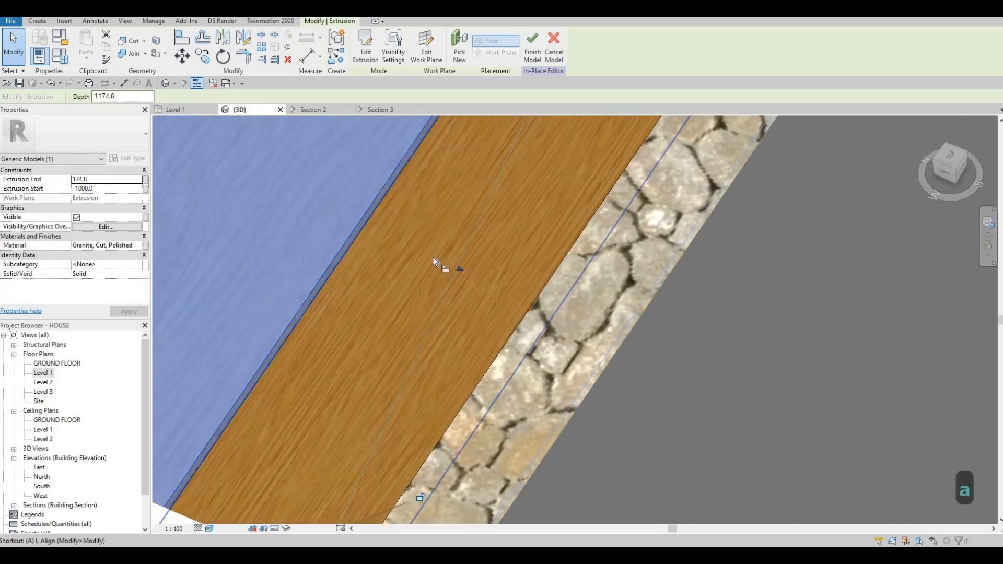
{"action": "left_click", "coordinate": [379, 198]}
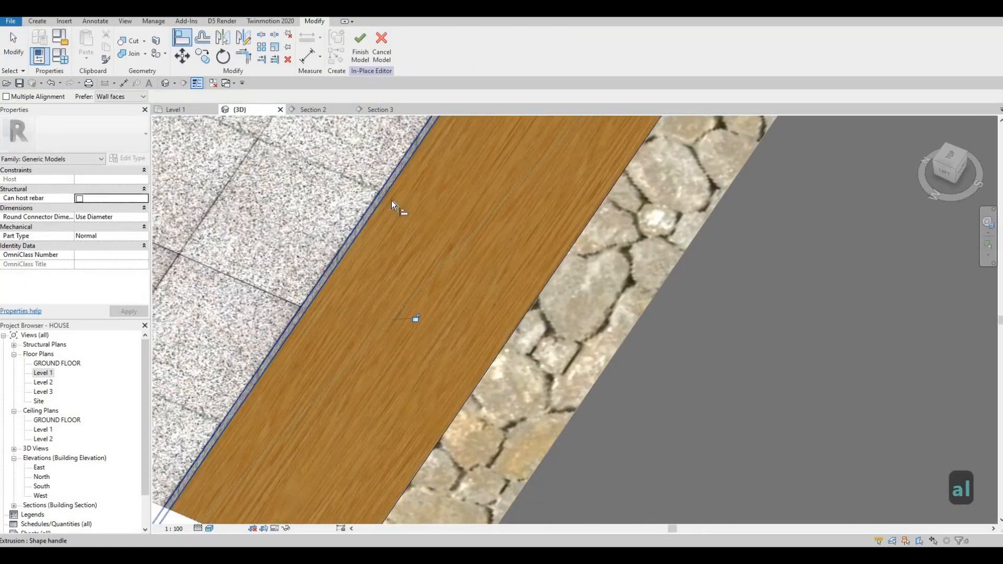
{"action": "scroll", "coordinate": [388, 203], "scroll_direction": "down", "scroll_amount": 4}
{"action": "middle_click_drag", "start_coordinate": [554, 222], "coordinate": [558, 224], "text": "shift"}
{"action": "key", "text": "Escape"}
{"action": "scroll", "coordinate": [397, 212], "scroll_direction": "down", "scroll_amount": 1}
{"action": "middle_click_drag", "start_coordinate": [446, 228], "coordinate": [404, 176], "text": "shift"}
{"action": "key", "text": "Escape"}
Step: Drag the frame's end handle so it reaches the island's far end, about 224.5 mm
{"action": "left_click", "coordinate": [412, 192]}
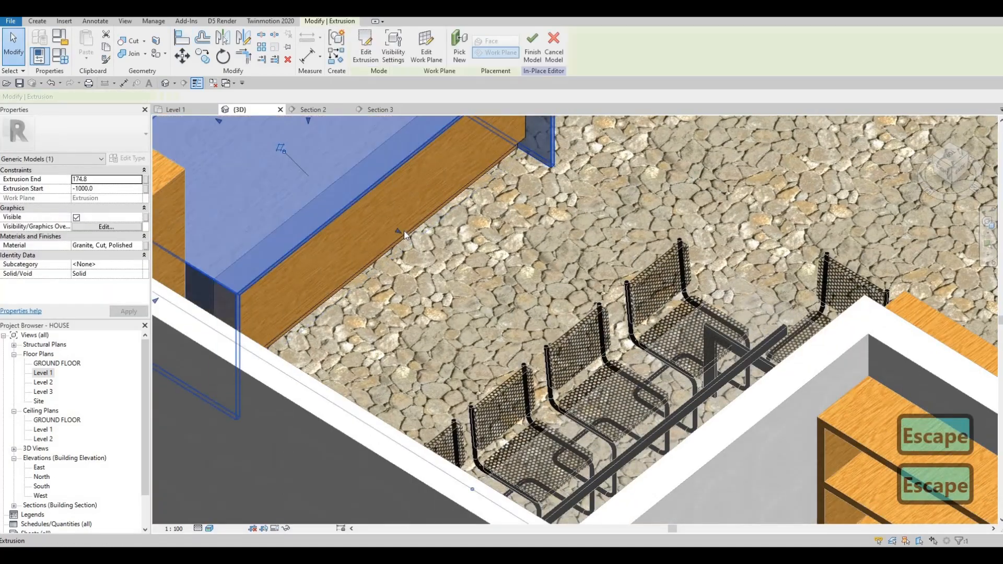
{"action": "left_click_drag", "start_coordinate": [406, 232], "coordinate": [438, 206]}
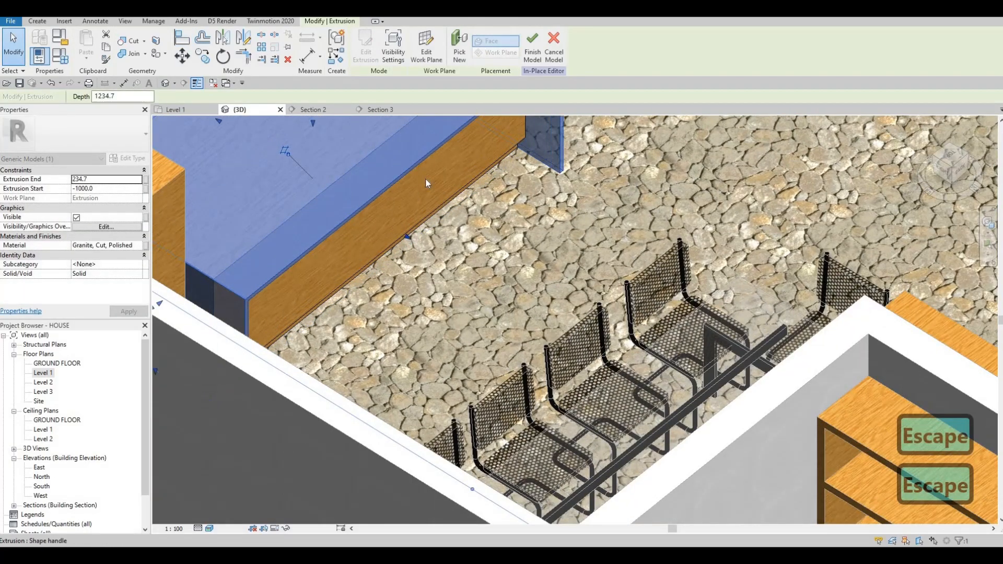
{"action": "middle_click_drag", "start_coordinate": [494, 358], "coordinate": [476, 336], "text": "shift"}
{"action": "scroll", "coordinate": [498, 294], "scroll_direction": "down", "scroll_amount": 3}
{"action": "left_click_drag", "start_coordinate": [474, 335], "coordinate": [473, 334]}
{"action": "middle_click_drag", "start_coordinate": [327, 338], "coordinate": [455, 308], "text": "shift"}
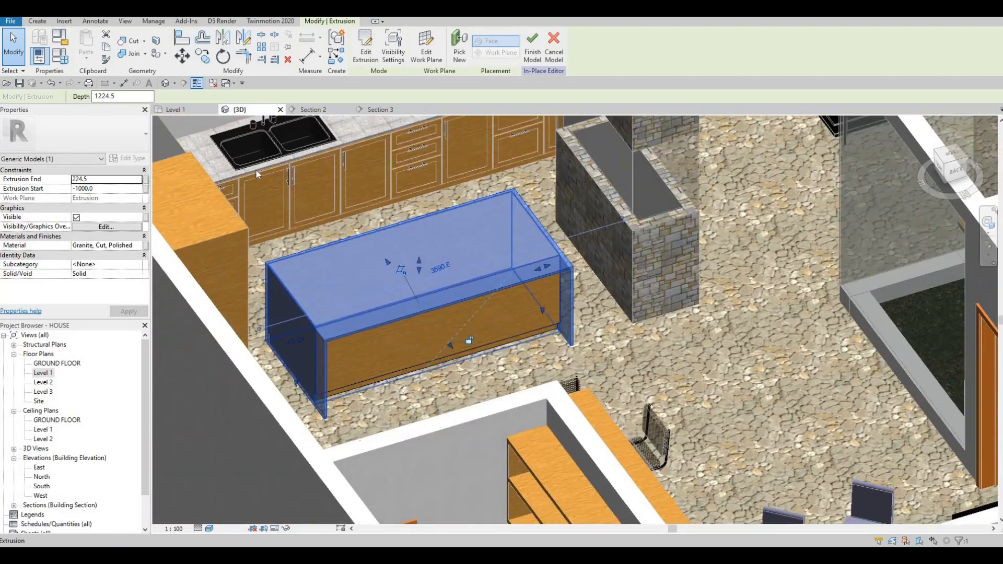
Step: Finish the in-place model
{"action": "left_click", "coordinate": [533, 55]}
{"action": "key", "text": "Escape"}
{"action": "middle_click_drag", "start_coordinate": [415, 282], "coordinate": [45, 377], "text": "shift"}
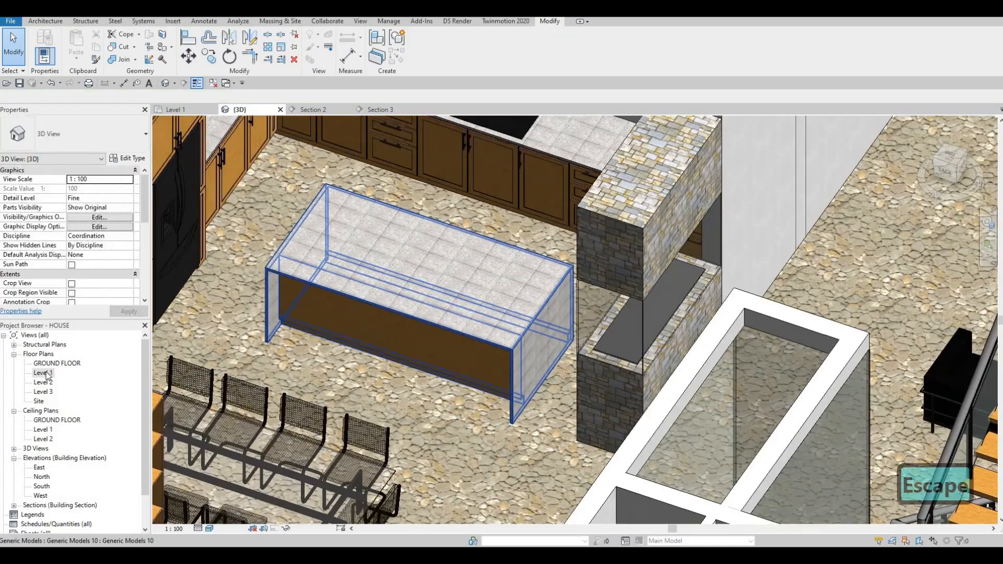
Step: Open the Level 1 floor plan and load the M_Chair-Stacking family from the Furniture > Seating library folder
{"action": "double_click", "coordinate": [42, 373]}
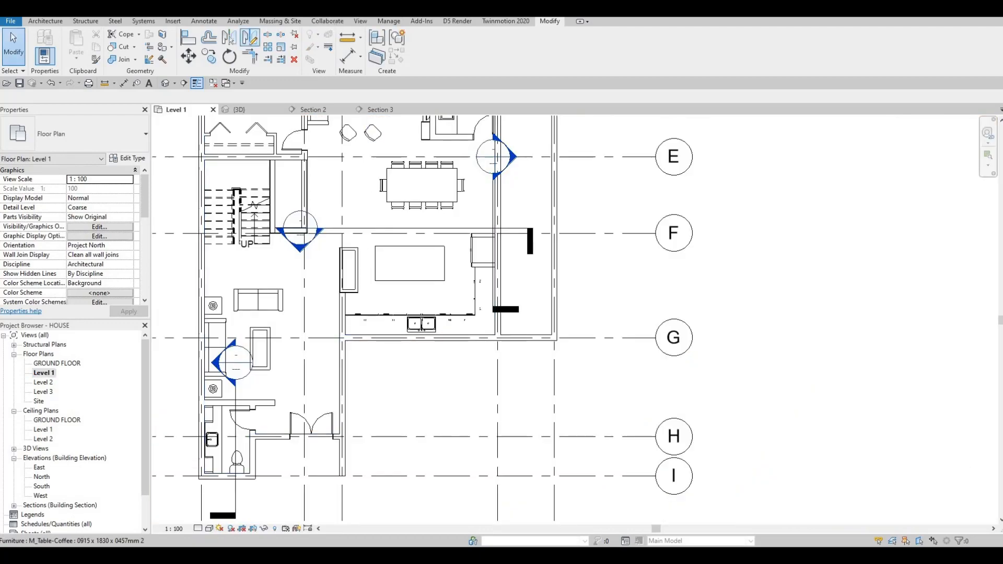
{"action": "left_click", "coordinate": [176, 21]}
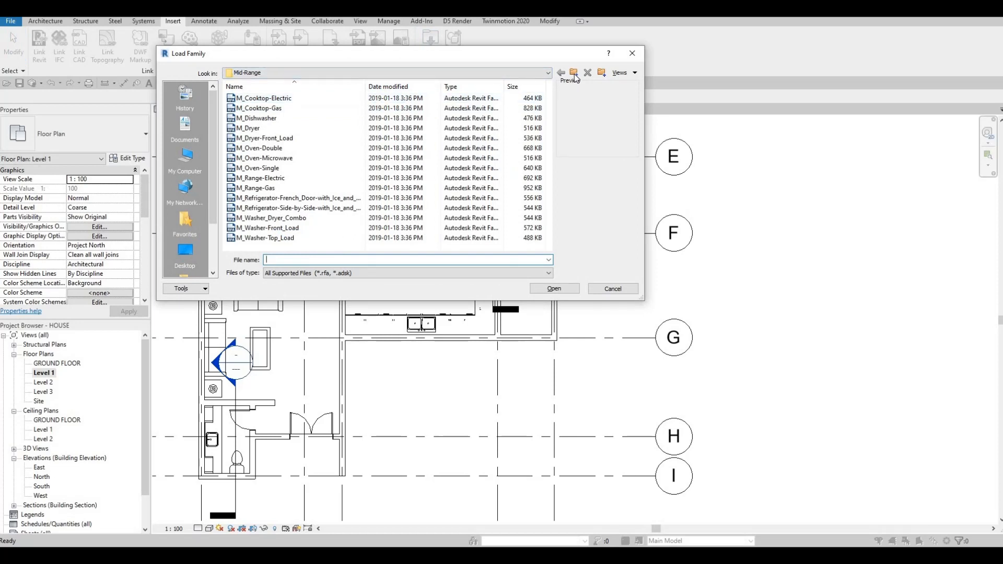
{"action": "left_click", "coordinate": [575, 76]}
{"action": "left_click", "coordinate": [575, 76]}
{"action": "left_click", "coordinate": [575, 76]}
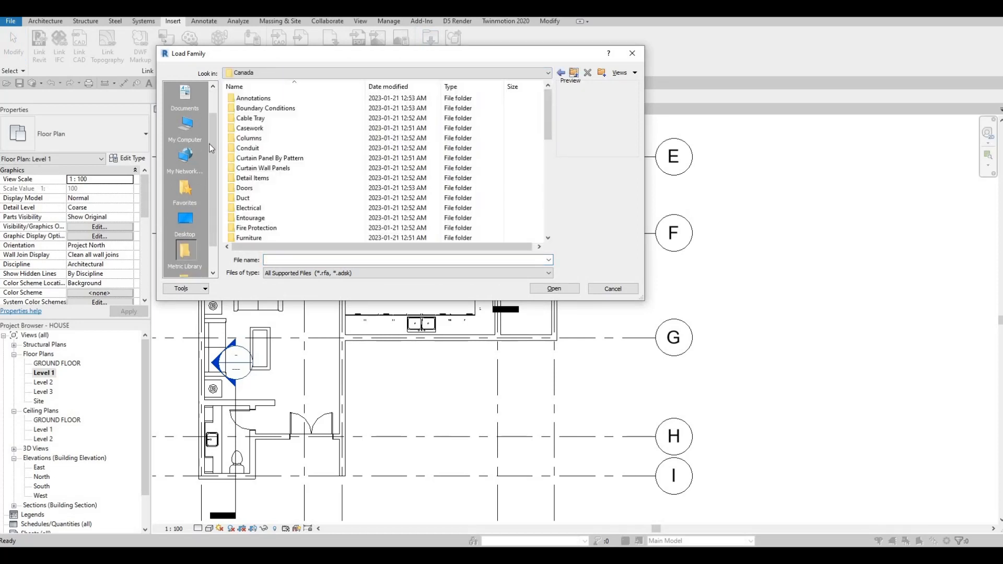
{"action": "scroll", "coordinate": [277, 176], "scroll_direction": "down", "scroll_amount": 6}
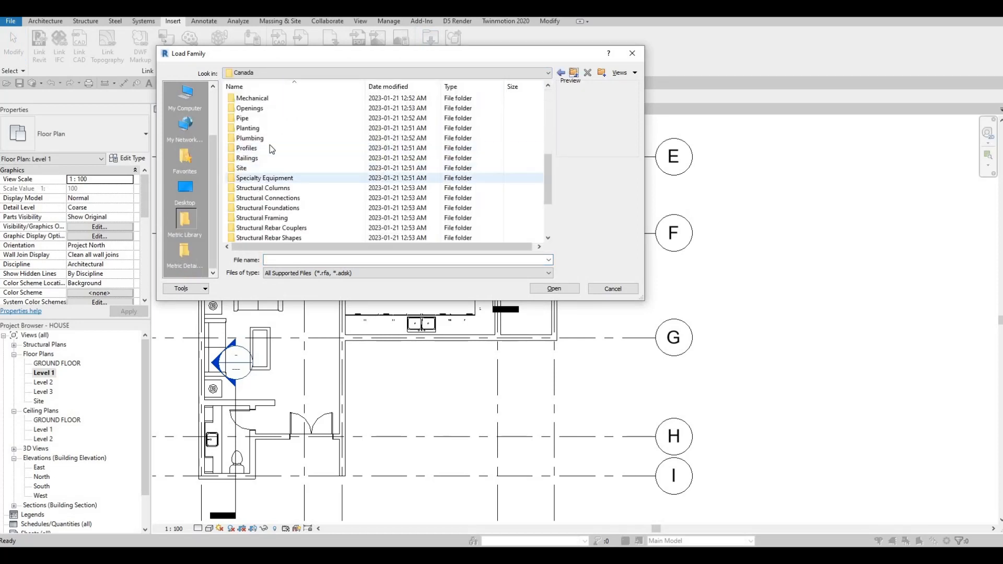
{"action": "scroll", "coordinate": [270, 150], "scroll_direction": "up", "scroll_amount": 3}
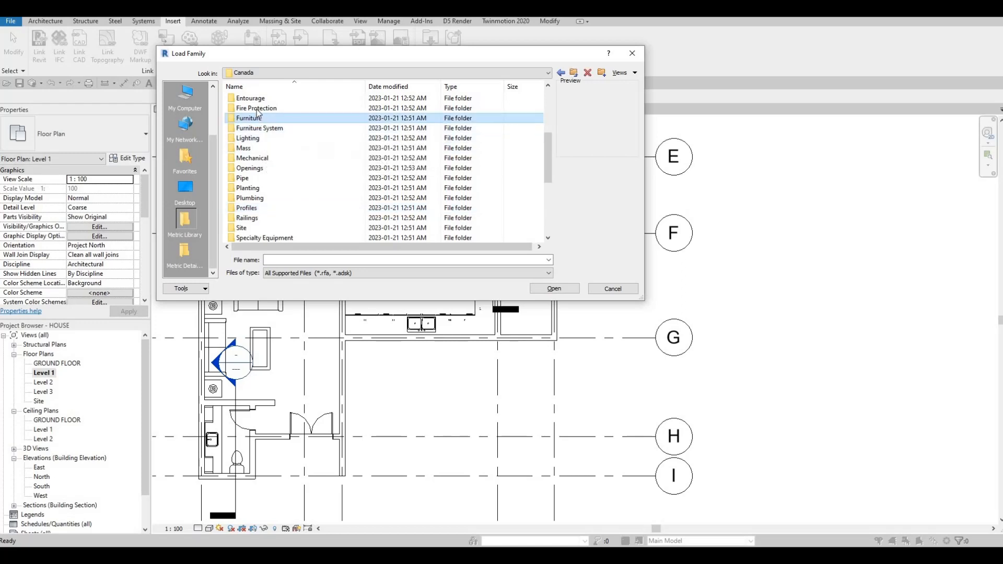
{"action": "double_click", "coordinate": [256, 118]}
{"action": "double_click", "coordinate": [276, 105]}
{"action": "left_click", "coordinate": [277, 99]}
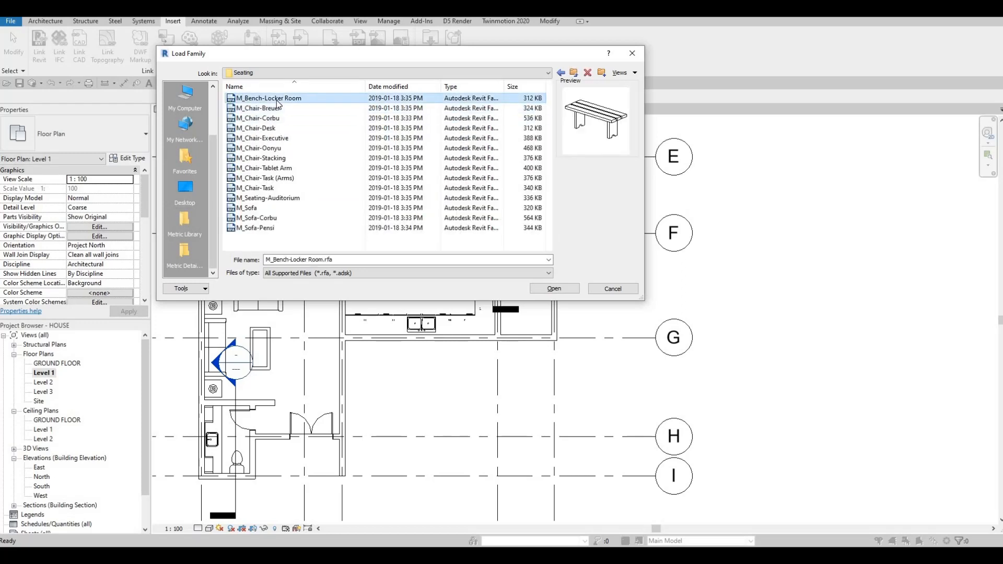
{"action": "key", "text": "Down"}
{"action": "key", "text": "Down"}
{"action": "key", "text": "Down"}
{"action": "key", "text": "Down"}
{"action": "key", "text": "Down"}
{"action": "key", "text": "Down"}
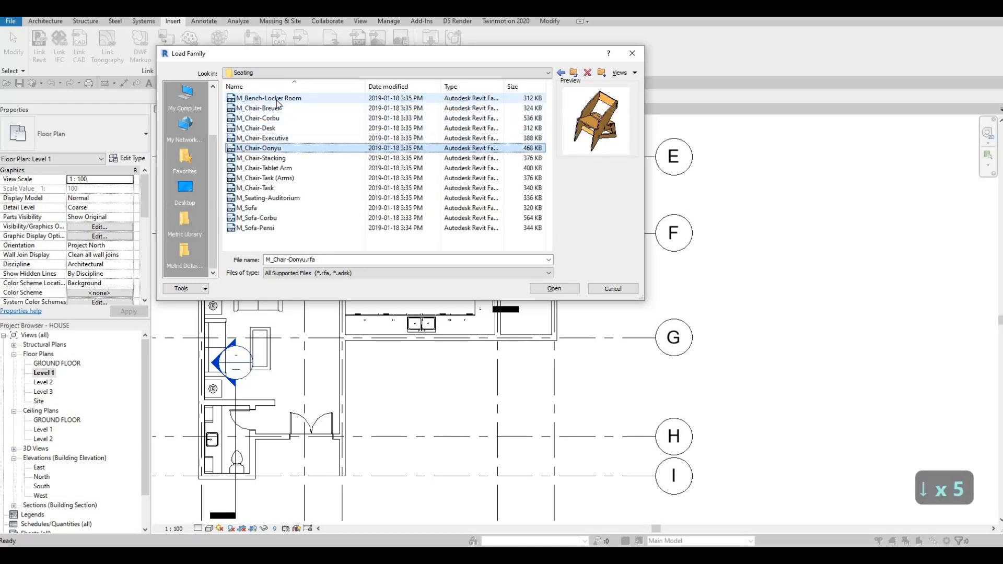
{"action": "key", "text": "Down"}
{"action": "left_click", "coordinate": [288, 158]}
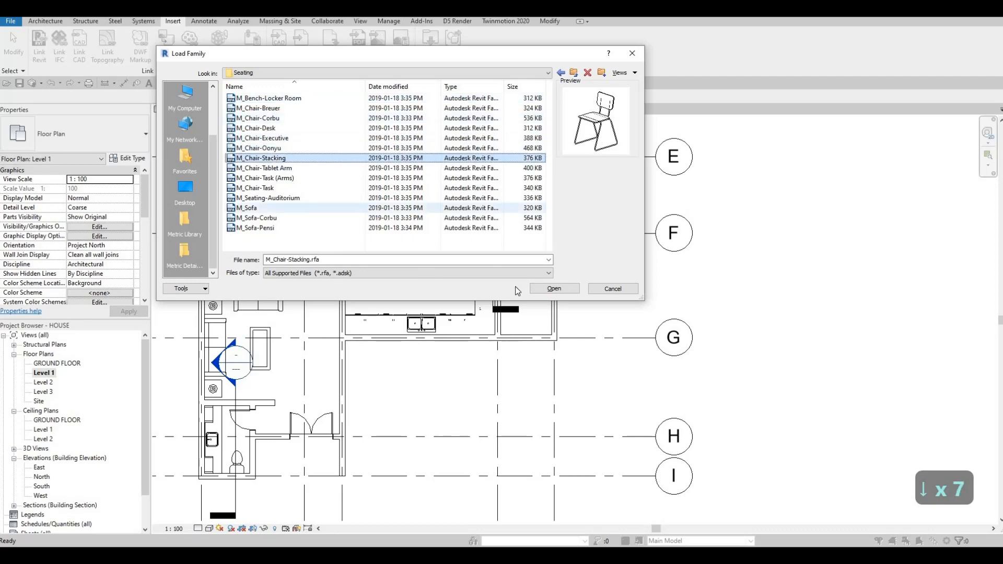
{"action": "left_click", "coordinate": [555, 289]}
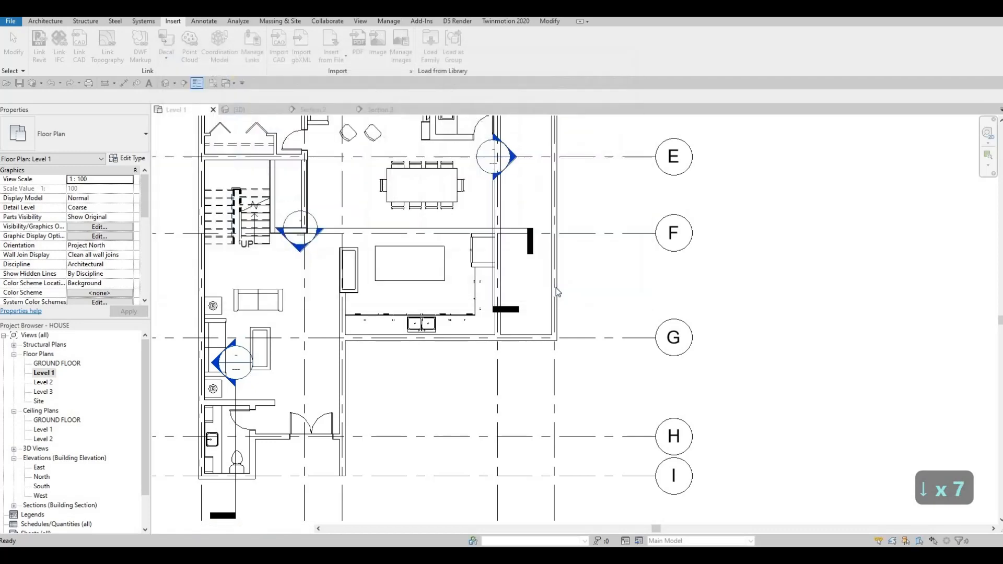
Step: Place a stacking chair centred on the island's back edge
{"action": "key", "text": "c"}
{"action": "key", "text": "m"}
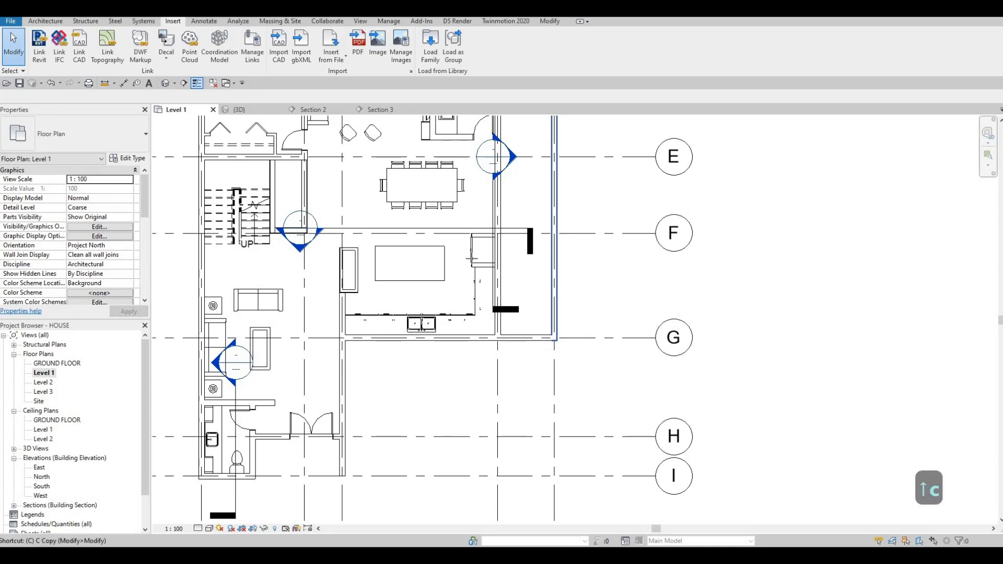
{"action": "scroll", "coordinate": [386, 223], "scroll_direction": "up", "scroll_amount": 2}
{"action": "scroll", "coordinate": [388, 224], "scroll_direction": "up", "scroll_amount": 2}
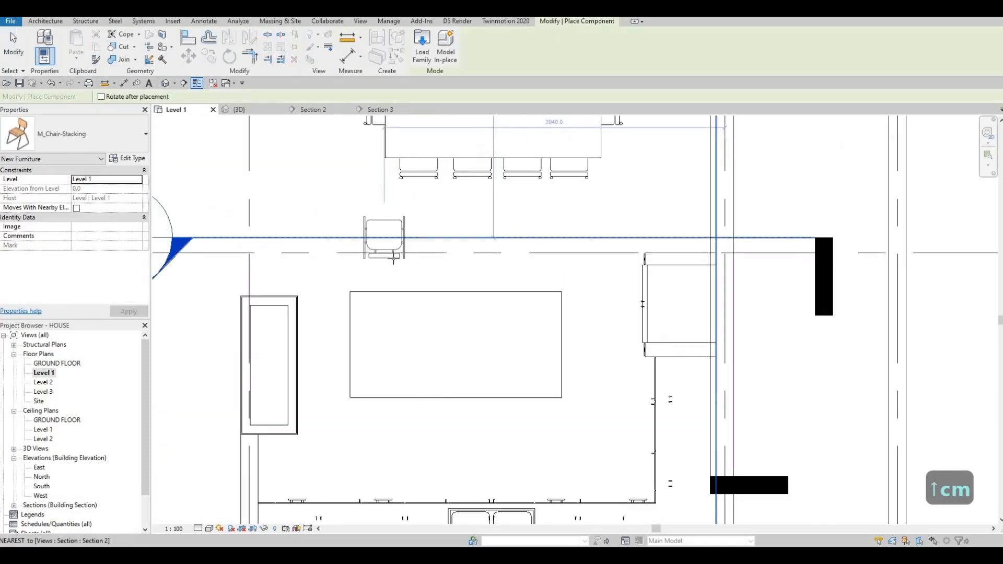
{"action": "scroll", "coordinate": [377, 291], "scroll_direction": "up", "scroll_amount": 2}
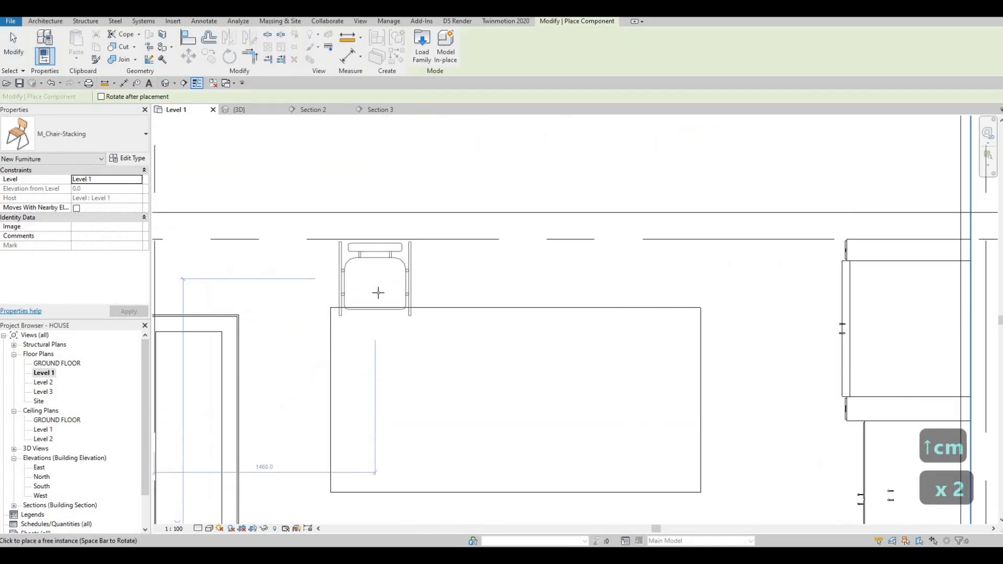
{"action": "left_click", "coordinate": [403, 295]}
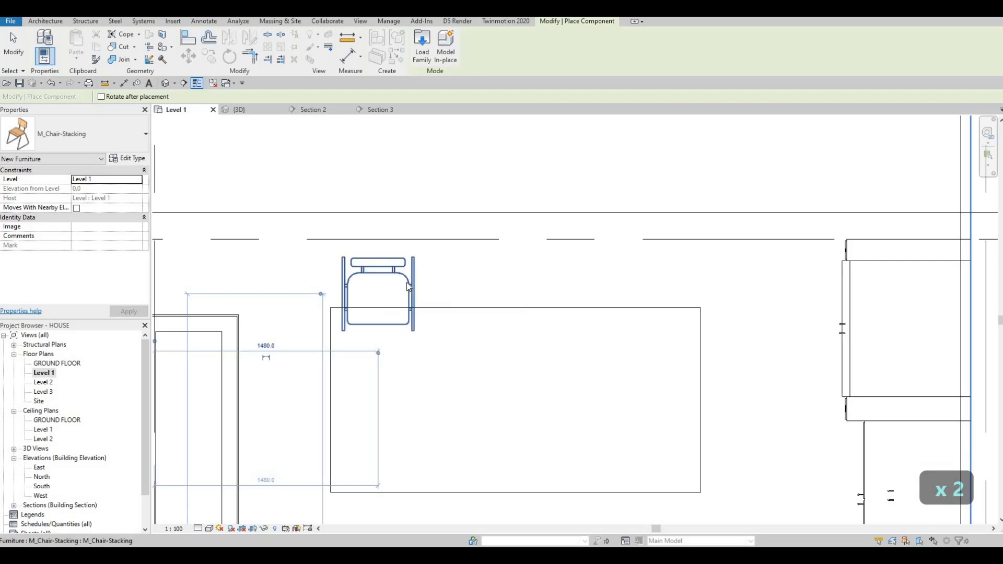
{"action": "key", "text": "Escape"}
{"action": "key", "text": "Escape"}
Step: Copy the chair three times with Multiple, lining four chairs along the island's back edge
{"action": "left_click", "coordinate": [405, 288]}
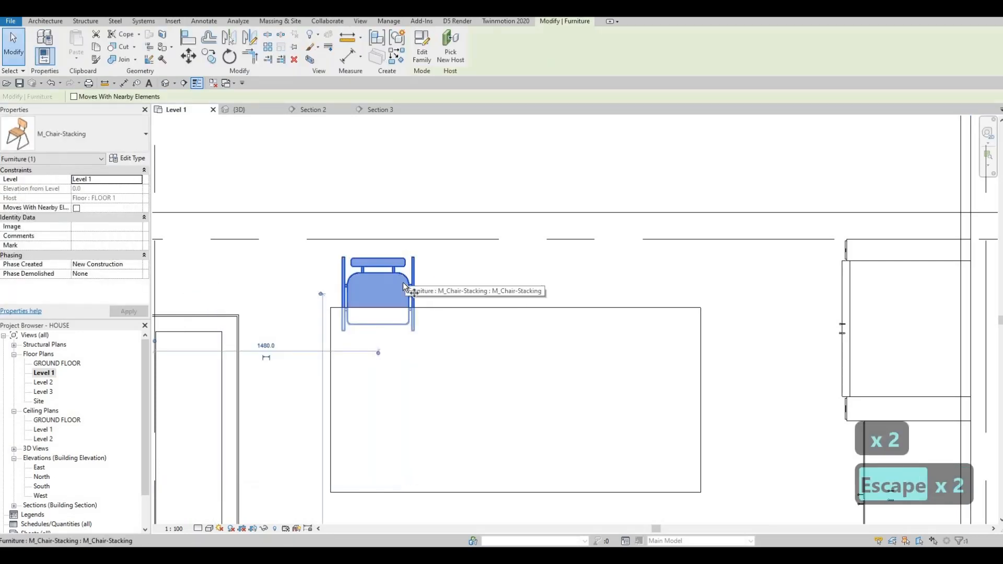
{"action": "key", "text": "c"}
{"action": "key", "text": "o"}
{"action": "left_click", "coordinate": [370, 286]}
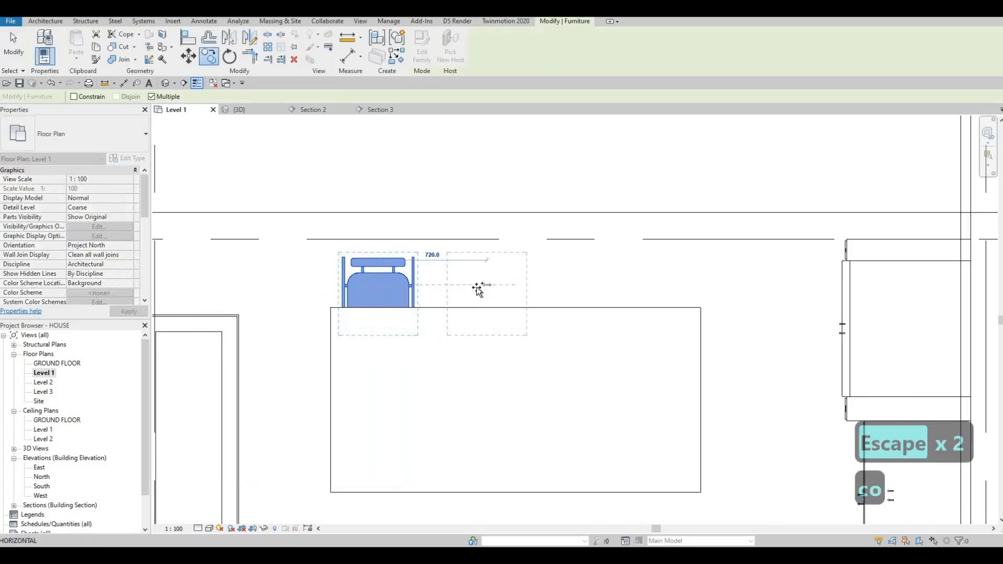
{"action": "left_click", "coordinate": [548, 289]}
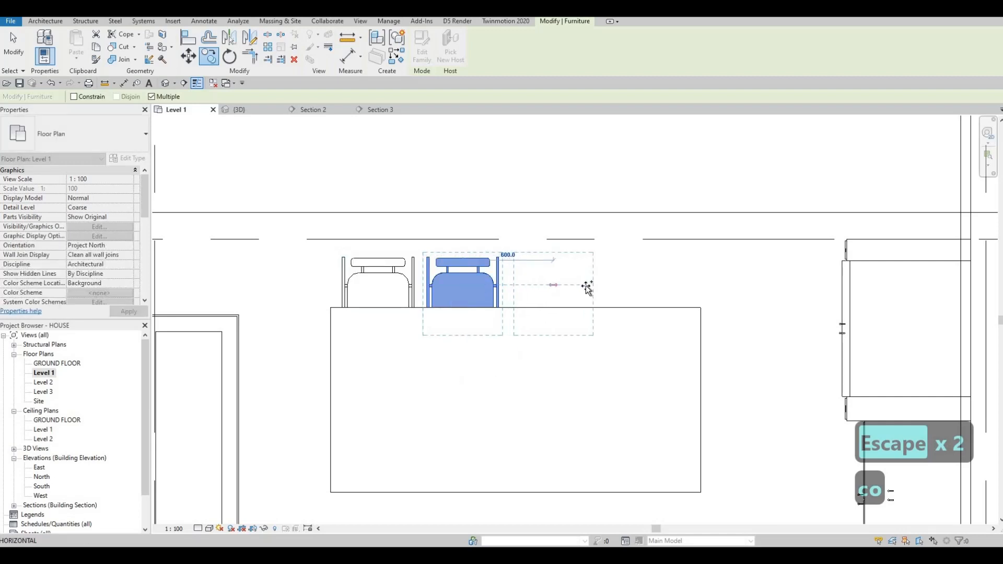
{"action": "left_click", "coordinate": [638, 288]}
{"action": "left_click", "coordinate": [606, 328]}
{"action": "key", "text": "Escape"}
{"action": "key", "text": "Escape"}
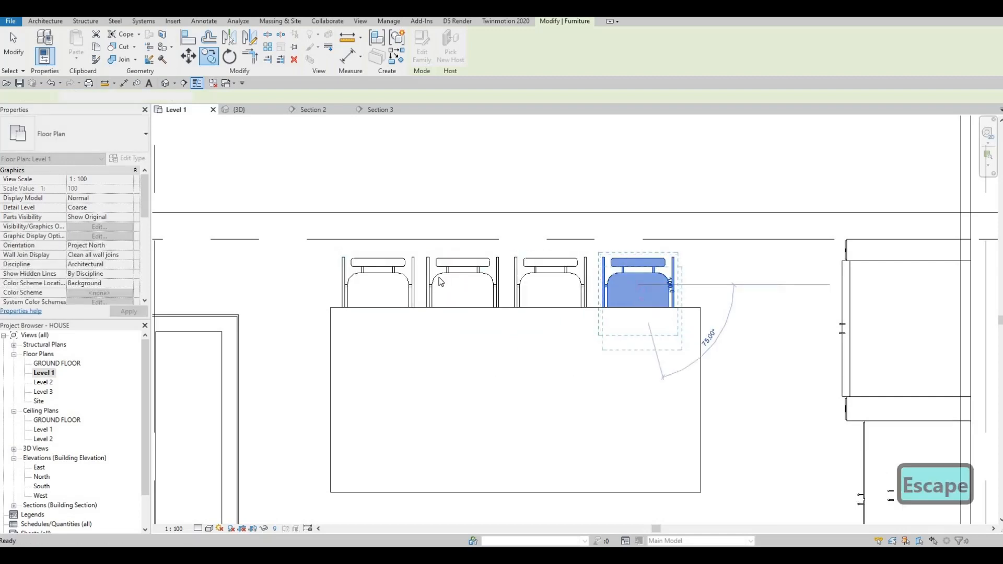
{"action": "scroll", "coordinate": [440, 282], "scroll_direction": "down", "scroll_amount": 2}
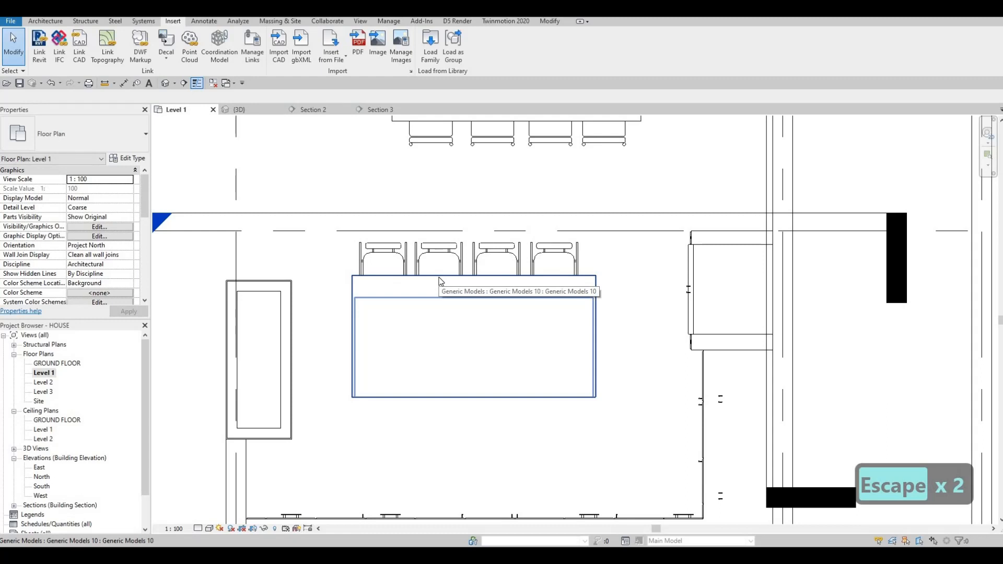
{"action": "key", "text": "Escape"}
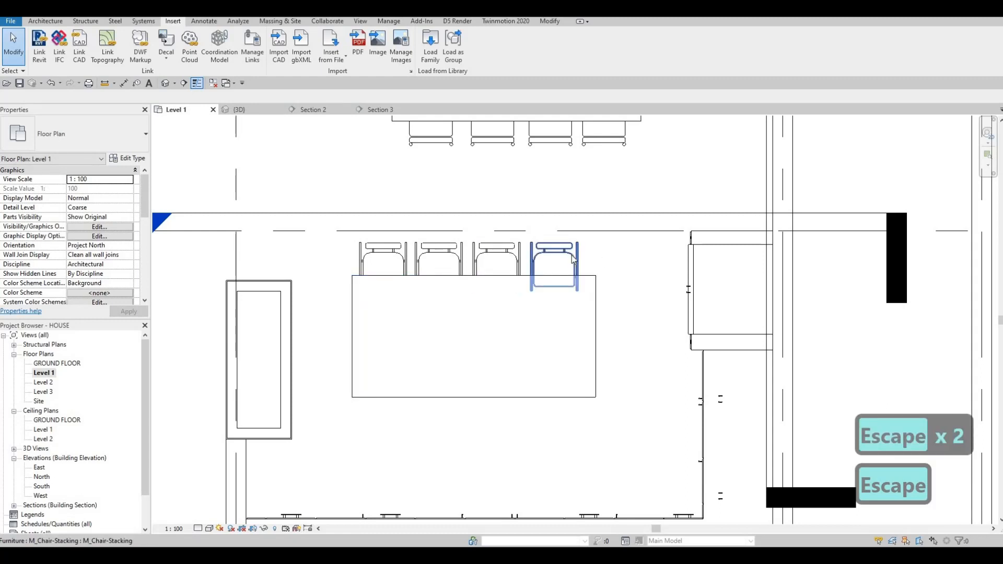
{"action": "left_click", "coordinate": [554, 257]}
{"action": "left_click", "coordinate": [496, 259], "text": "ctrl"}
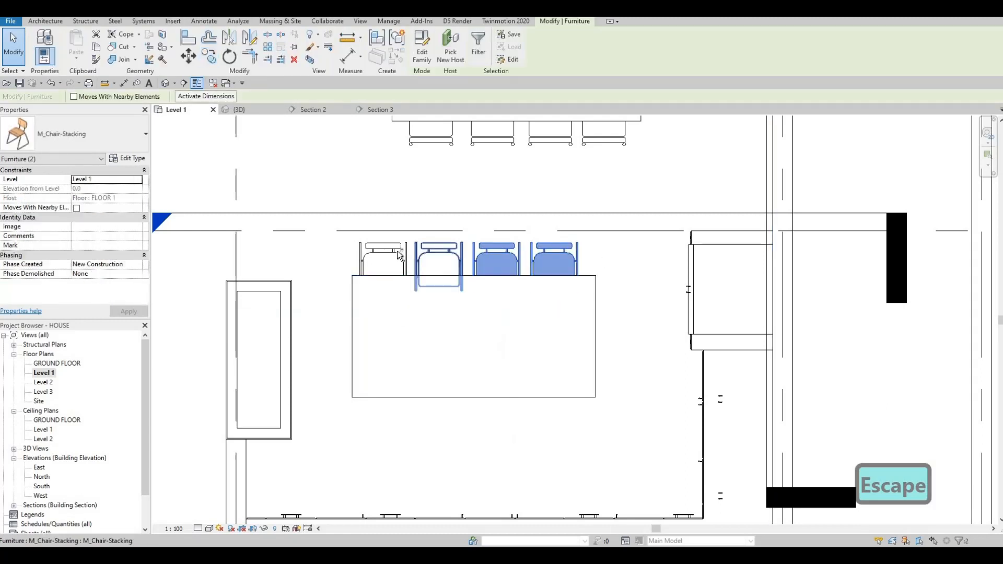
{"action": "left_click", "coordinate": [439, 259], "text": "ctrl"}
{"action": "left_click", "coordinate": [397, 254], "text": "ctrl"}
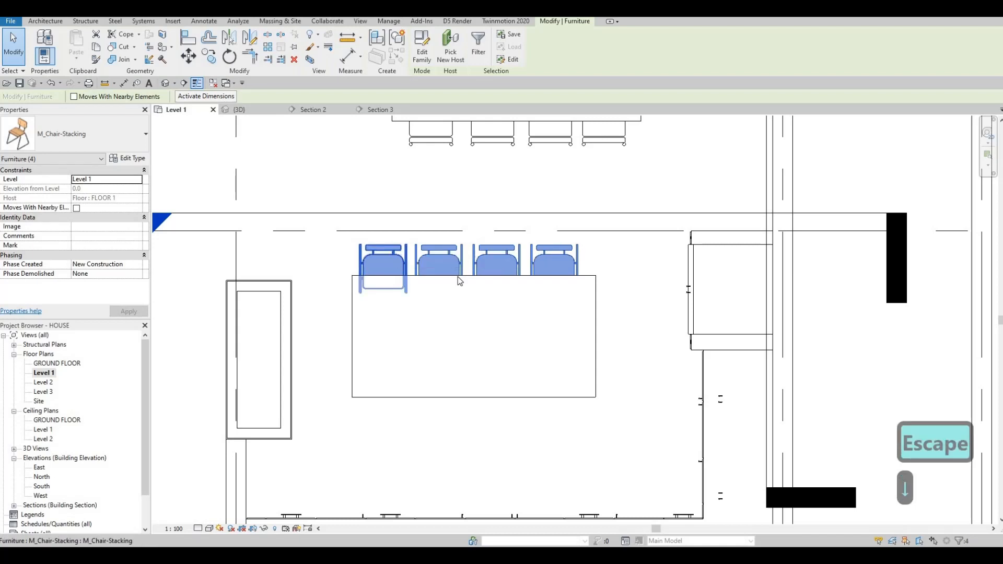
{"action": "key", "text": "Escape"}
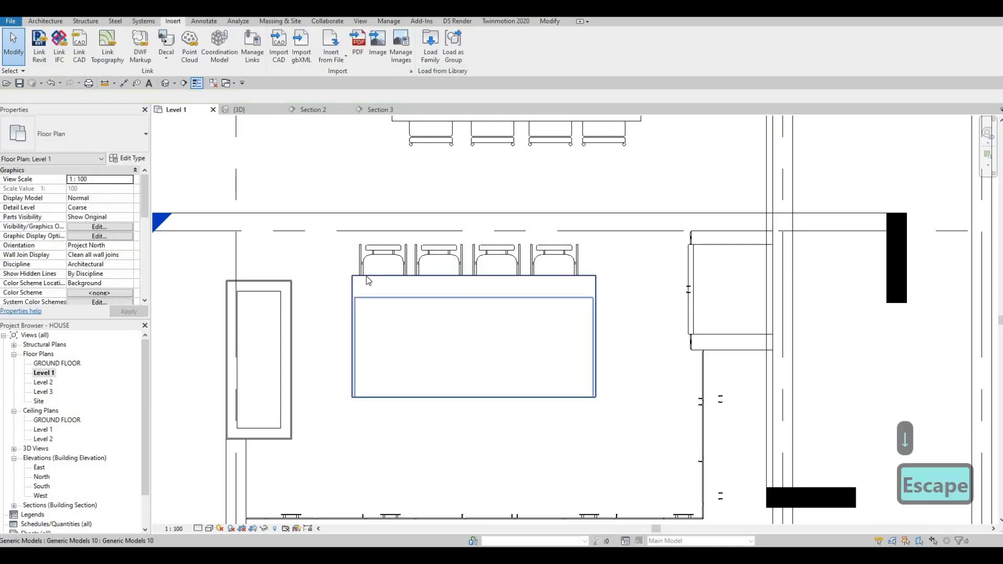
{"action": "scroll", "coordinate": [470, 293], "scroll_direction": "down", "scroll_amount": 2}
{"action": "key", "text": "Escape"}
{"action": "key", "text": "Escape"}
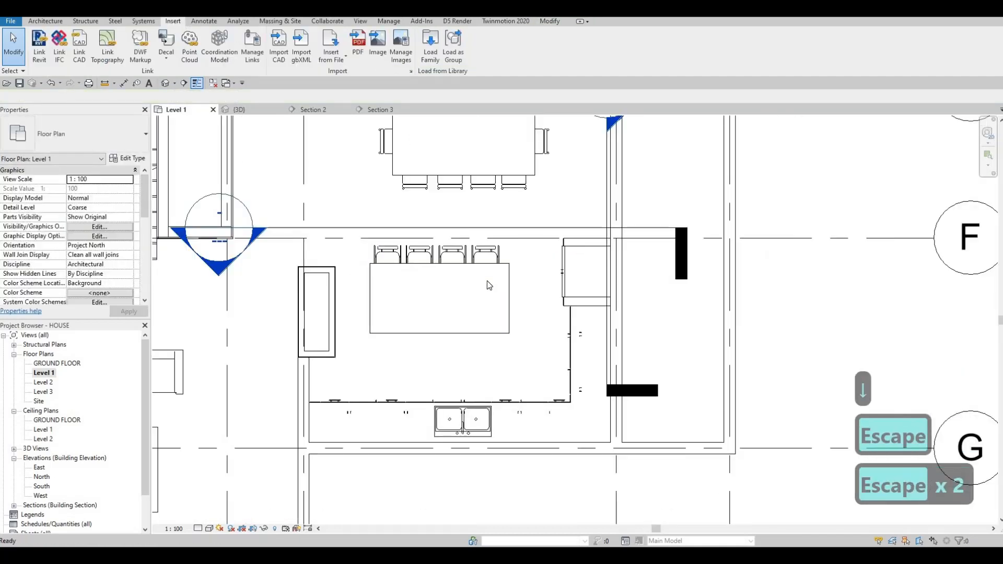
{"action": "scroll", "coordinate": [478, 335], "scroll_direction": "down", "scroll_amount": 3}
{"action": "middle_click_drag", "start_coordinate": [446, 305], "coordinate": [430, 351]}
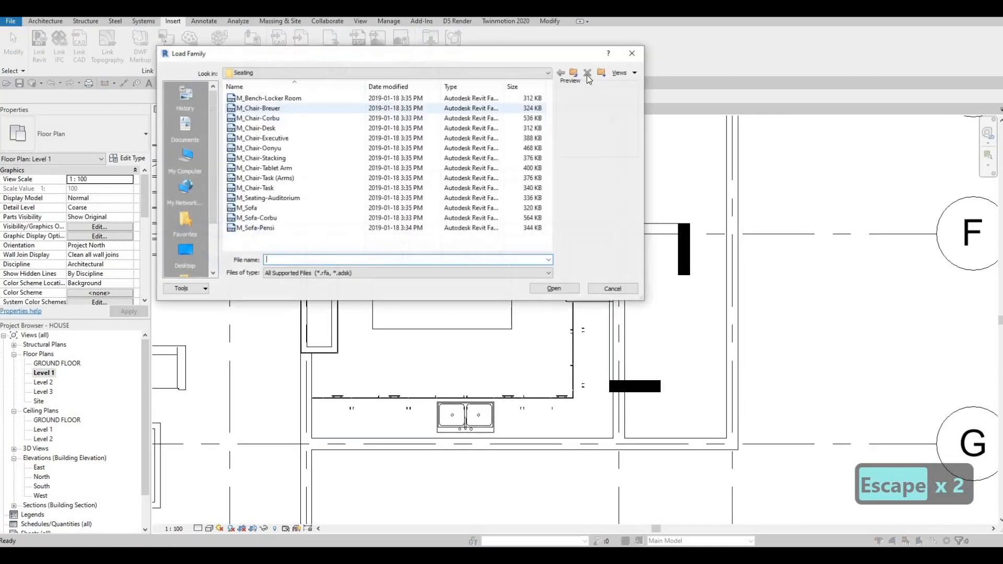
Step: Browse the family library's Specialty Equipment > Domestic folders for cooktop families
{"action": "left_click", "coordinate": [574, 73]}
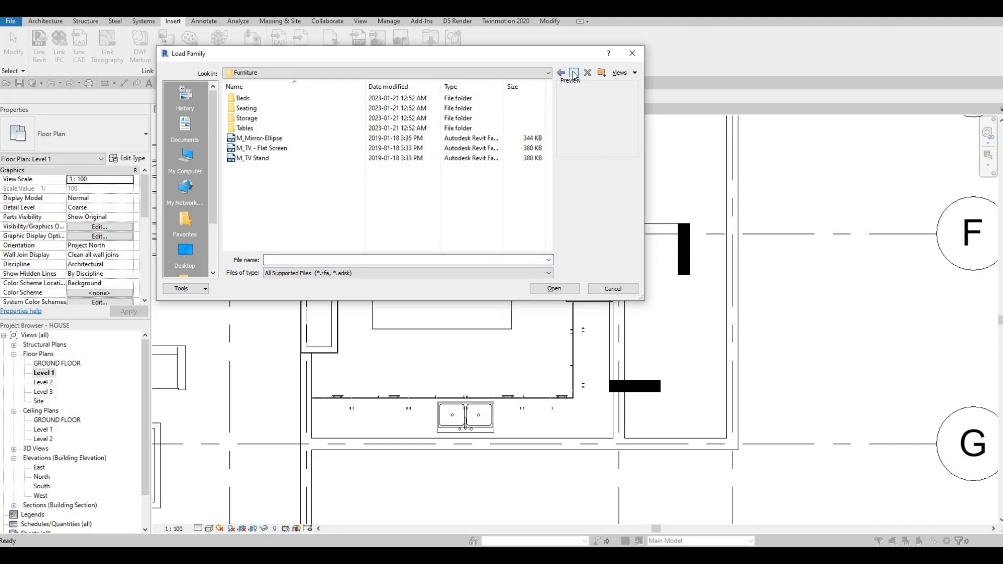
{"action": "left_click", "coordinate": [574, 73]}
{"action": "scroll", "coordinate": [396, 129], "scroll_direction": "down", "scroll_amount": 5}
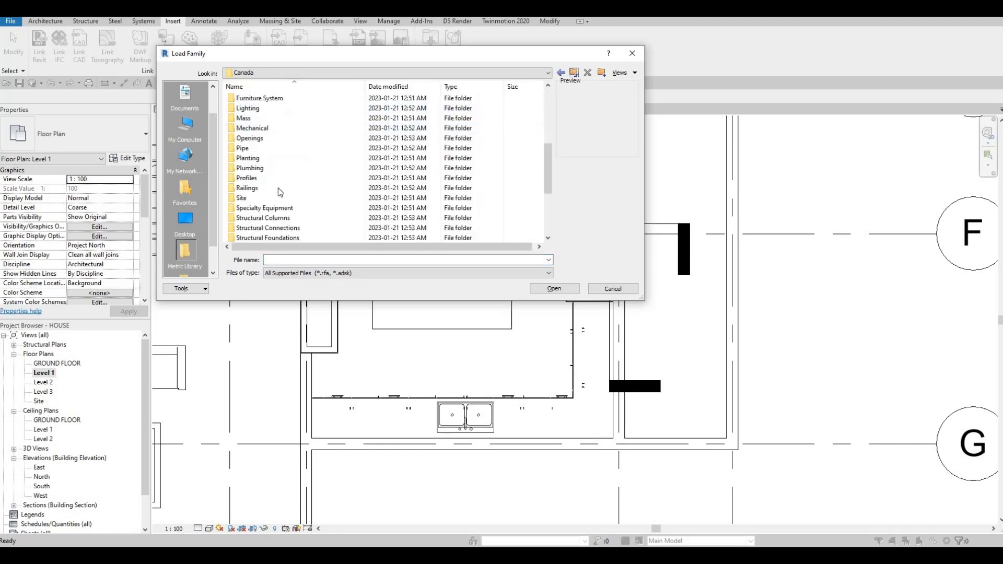
{"action": "left_click", "coordinate": [282, 208]}
{"action": "key", "text": "Return"}
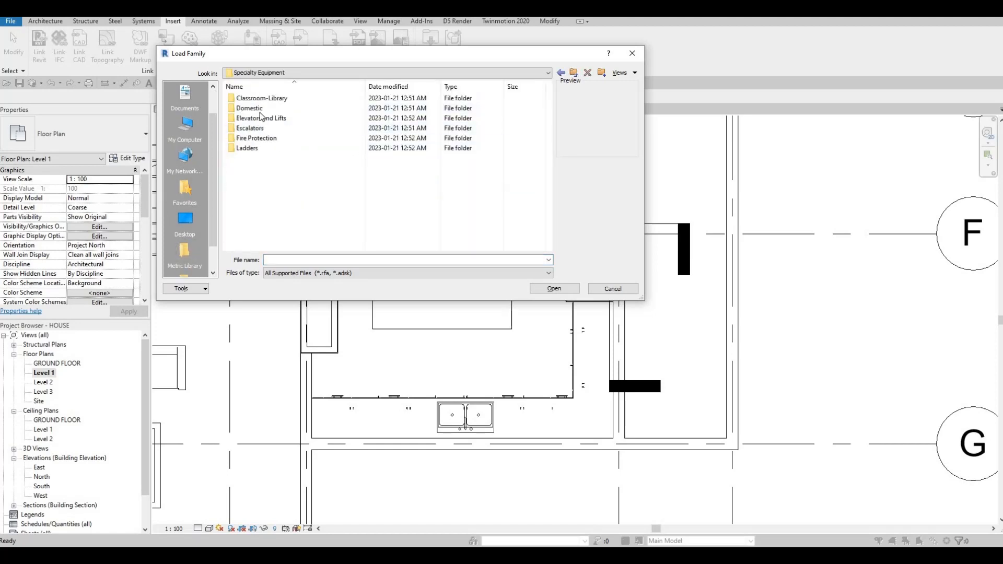
{"action": "double_click", "coordinate": [255, 108]}
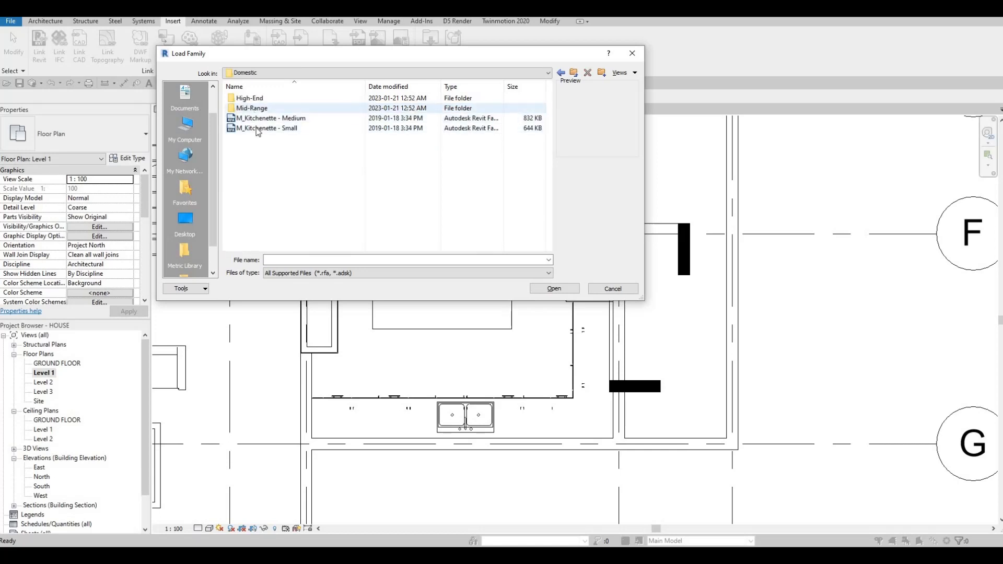
{"action": "double_click", "coordinate": [255, 109]}
{"action": "left_click", "coordinate": [274, 108]}
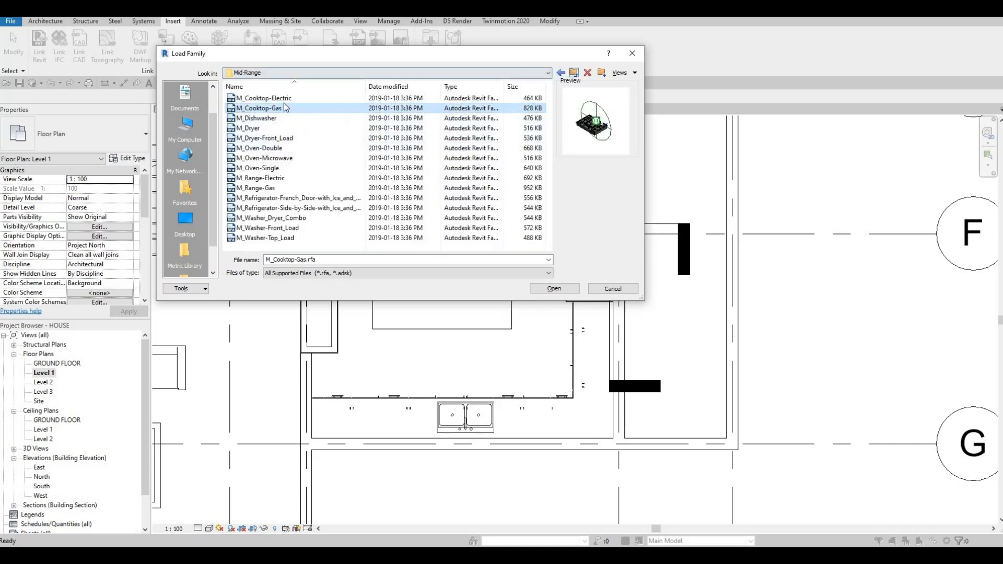
{"action": "key", "text": "BackSpace"}
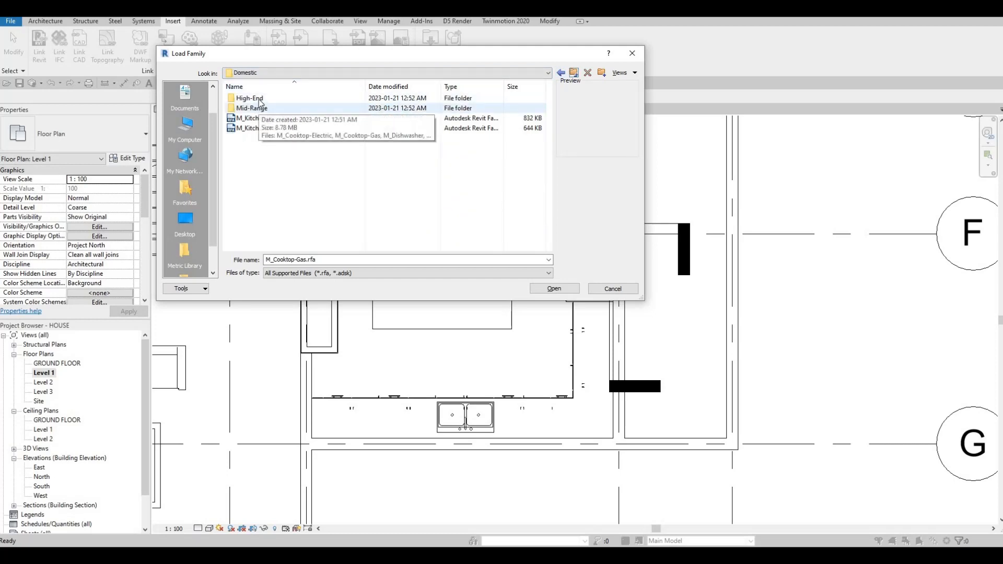
Step: Open the High-End folder and load the M_Cooktop-Gas-750mm family
{"action": "double_click", "coordinate": [264, 99]}
{"action": "left_click", "coordinate": [267, 99]}
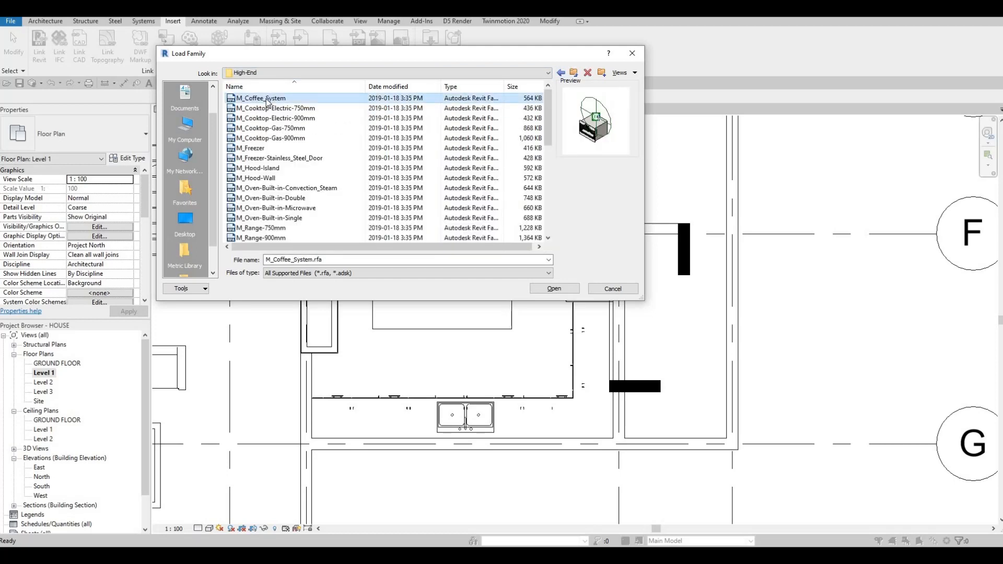
{"action": "key", "text": "Down"}
{"action": "key", "text": "Down"}
{"action": "key", "text": "Down"}
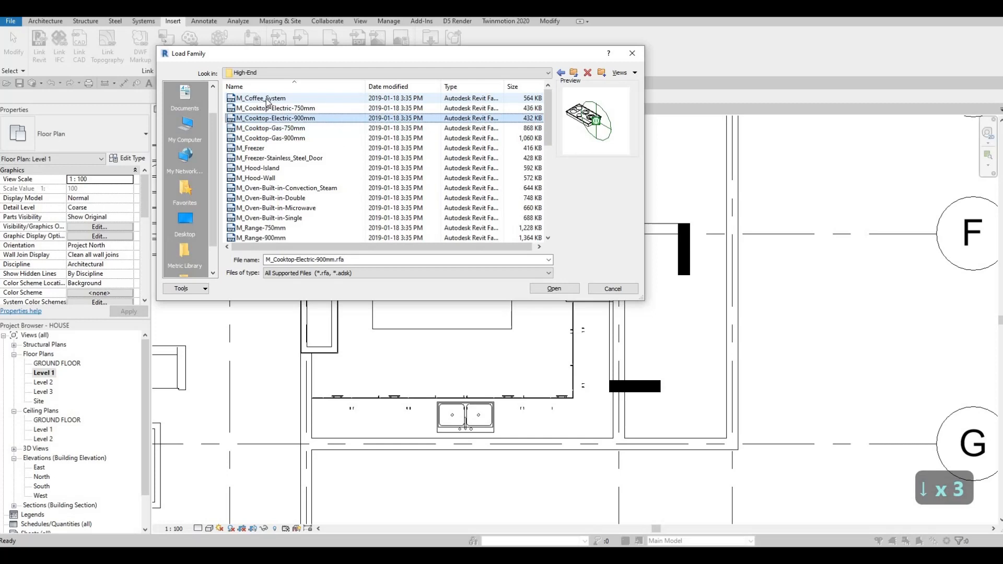
{"action": "key", "text": "Down"}
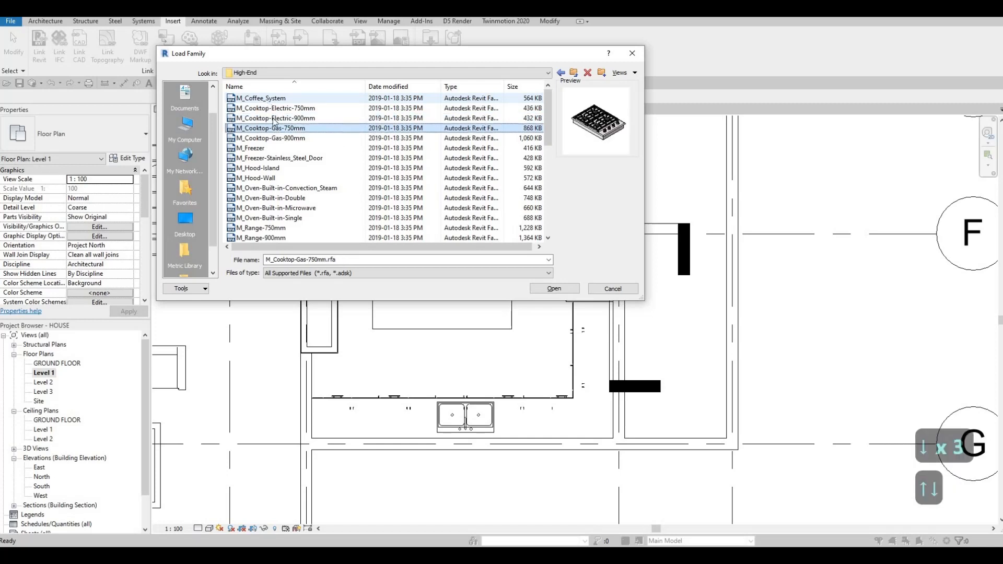
{"action": "left_click", "coordinate": [277, 138]}
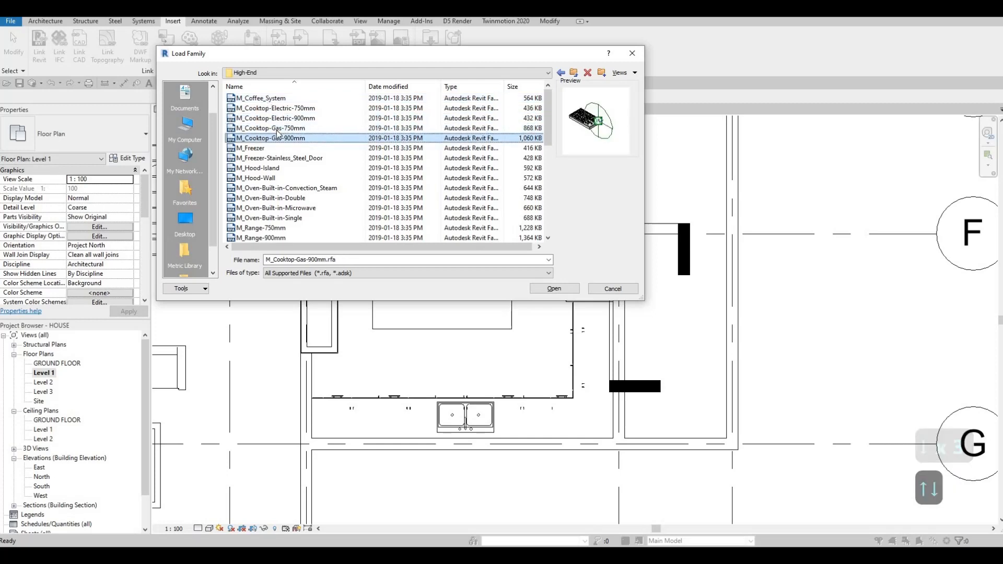
{"action": "key", "text": "Up"}
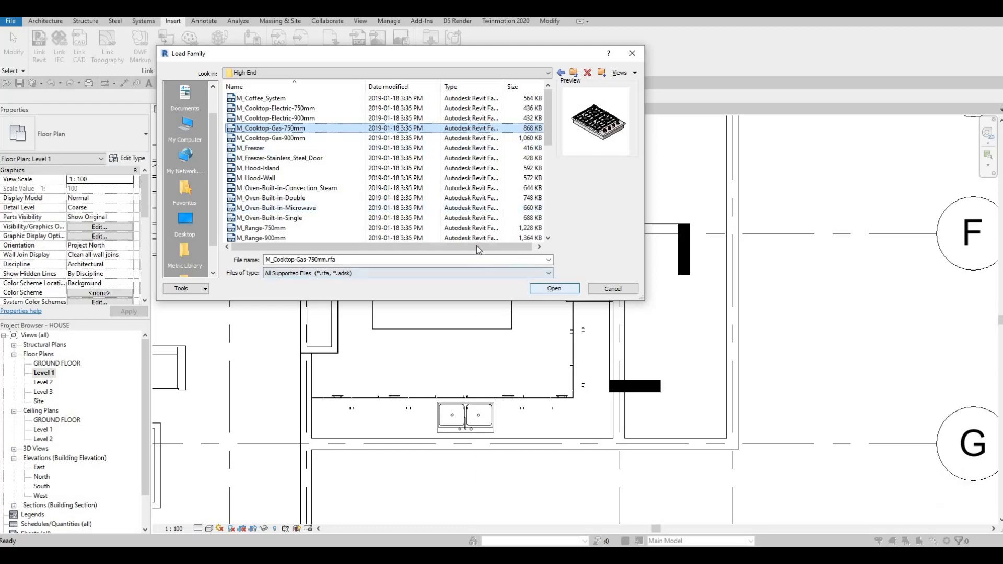
{"action": "key", "text": "Return"}
Step: Place the gas cooktop on the island, centred near its front edge, in the Level 1 plan
{"action": "key", "text": "c"}
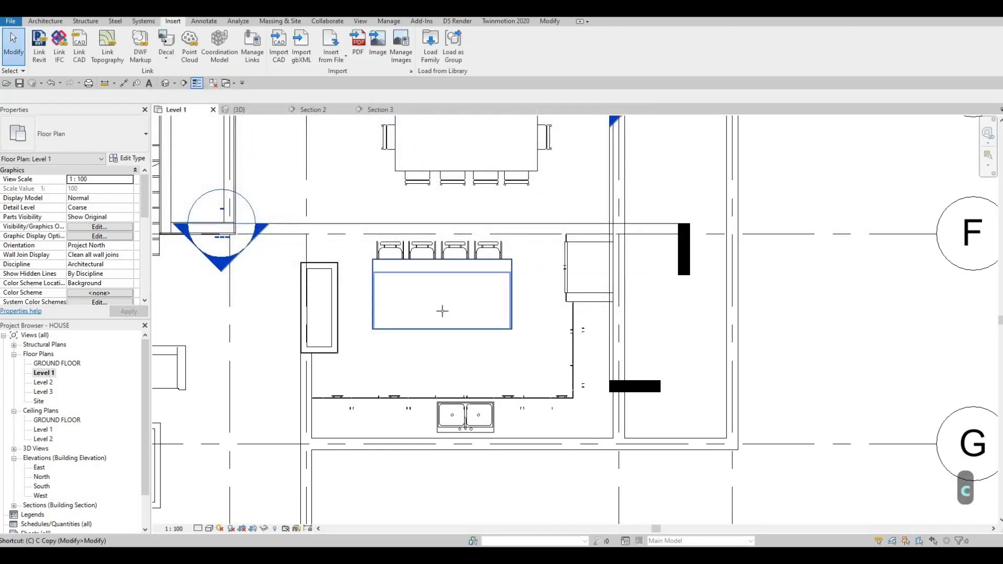
{"action": "key", "text": "m"}
{"action": "scroll", "coordinate": [442, 311], "scroll_direction": "up", "scroll_amount": 4}
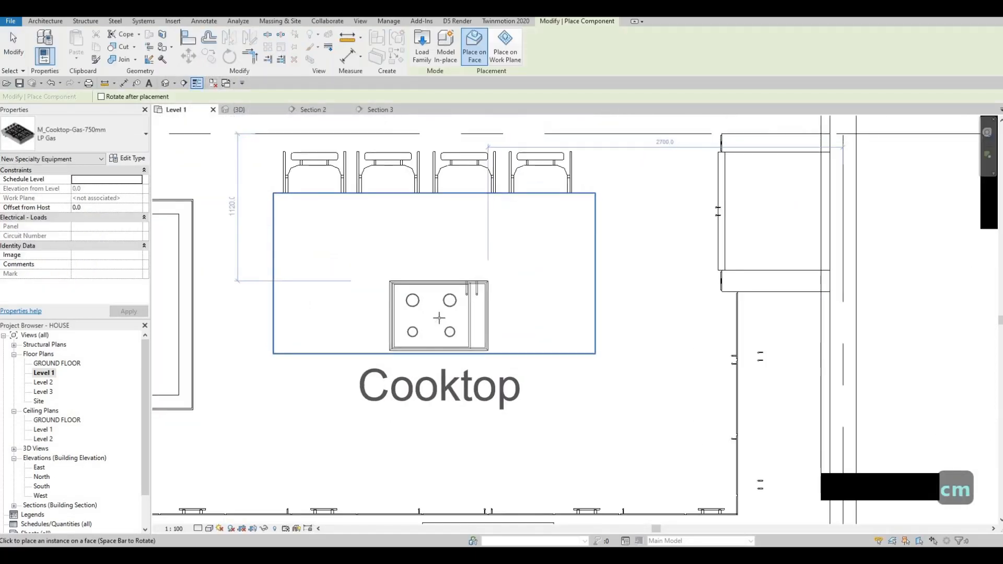
{"action": "left_click", "coordinate": [445, 329]}
{"action": "key", "text": "Escape"}
{"action": "key", "text": "Escape"}
{"action": "key", "text": "Escape"}
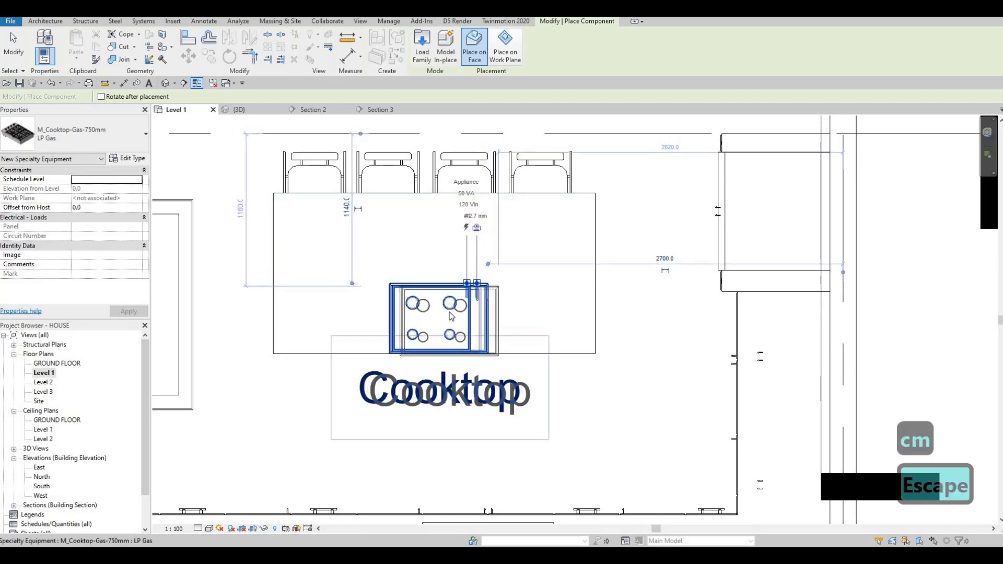
Step: Turn off Show Label in the cooktop's type properties
{"action": "left_click", "coordinate": [398, 328]}
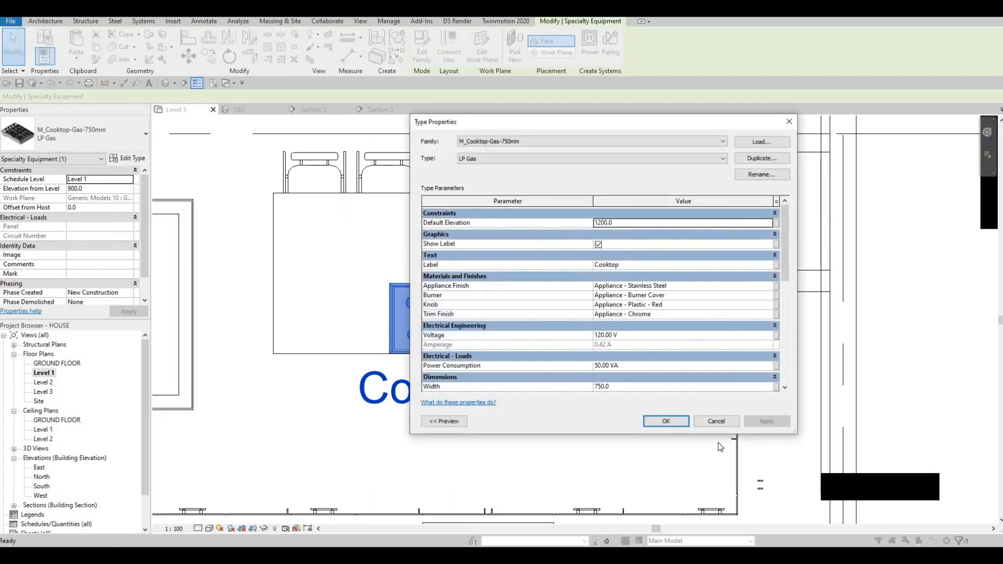
{"action": "left_click", "coordinate": [764, 421]}
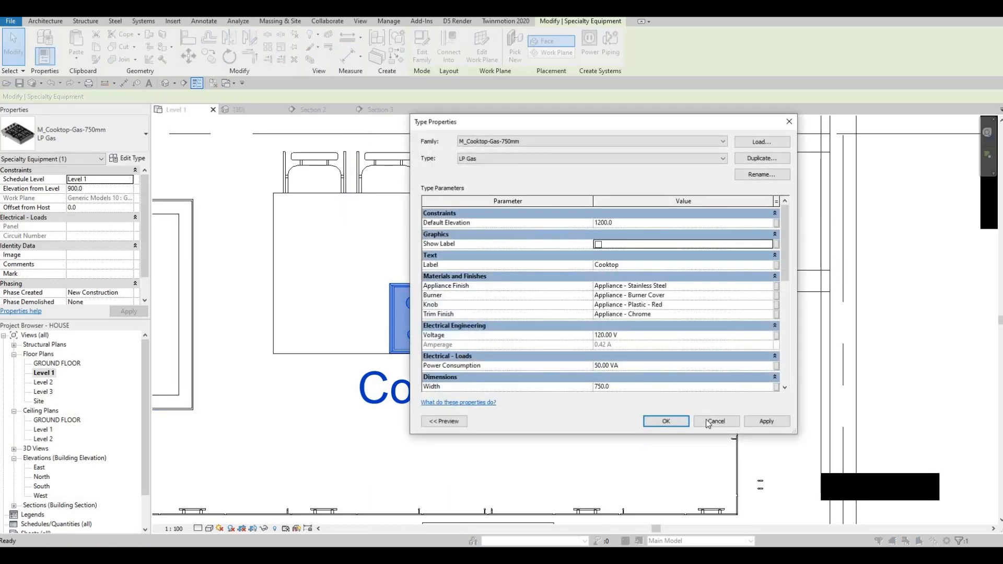
{"action": "left_click", "coordinate": [666, 421]}
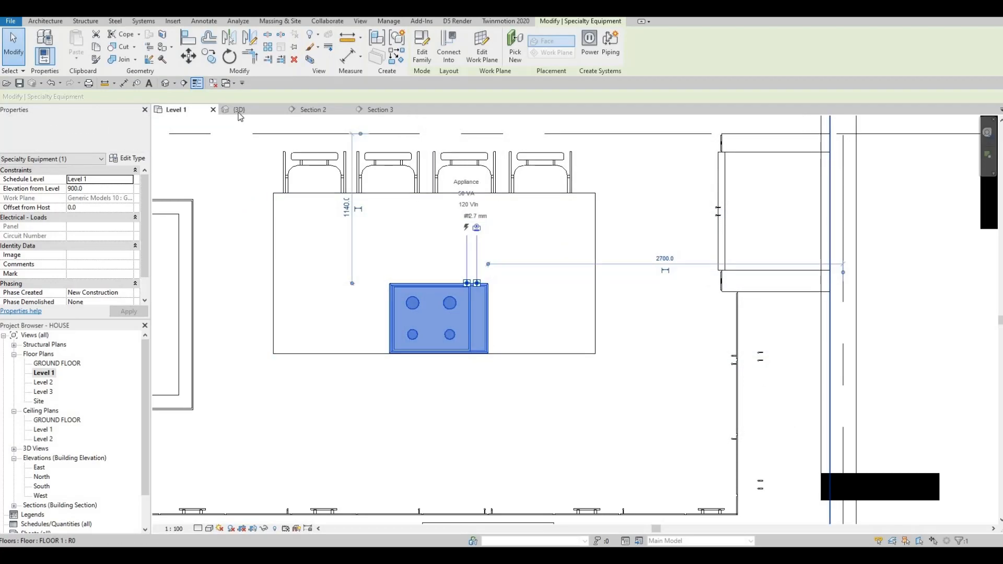
Step: Inspect the placed cooktop on the island in the 3D view
{"action": "left_click", "coordinate": [239, 109]}
{"action": "key", "text": "Escape"}
{"action": "key", "text": "Escape"}
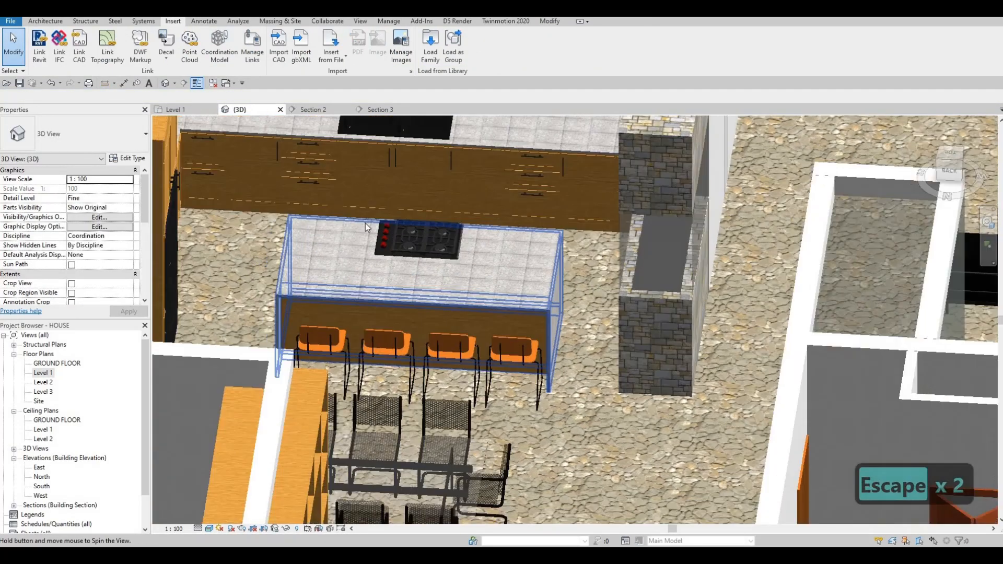
{"action": "middle_click_drag", "start_coordinate": [365, 224], "coordinate": [453, 274], "text": "shift"}
{"action": "scroll", "coordinate": [445, 244], "scroll_direction": "up", "scroll_amount": 4}
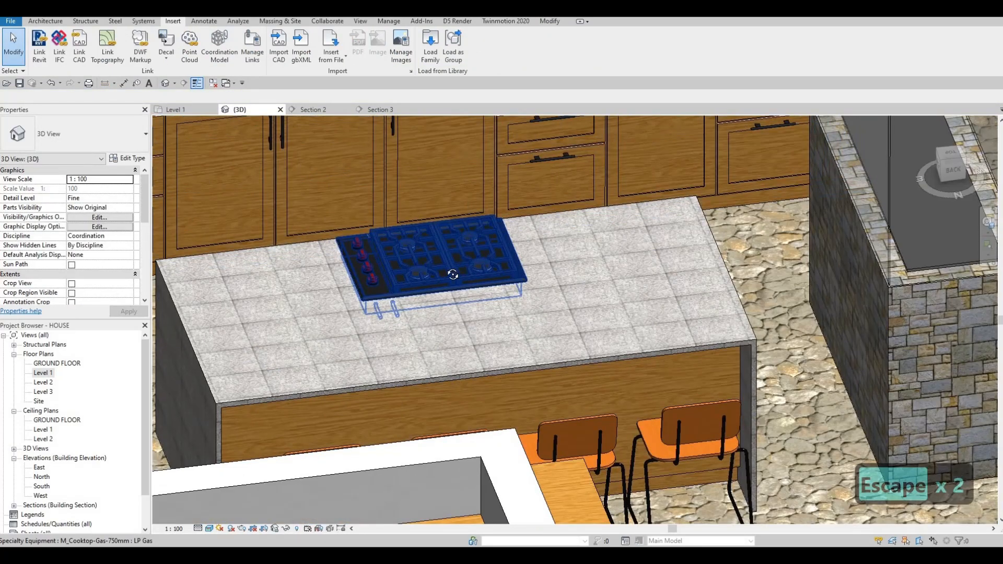
{"action": "middle_click_drag", "start_coordinate": [332, 280], "coordinate": [325, 113], "text": "shift"}
Step: Examine the island and cooktop in Section 2 and in the 3D view
{"action": "left_click", "coordinate": [313, 110]}
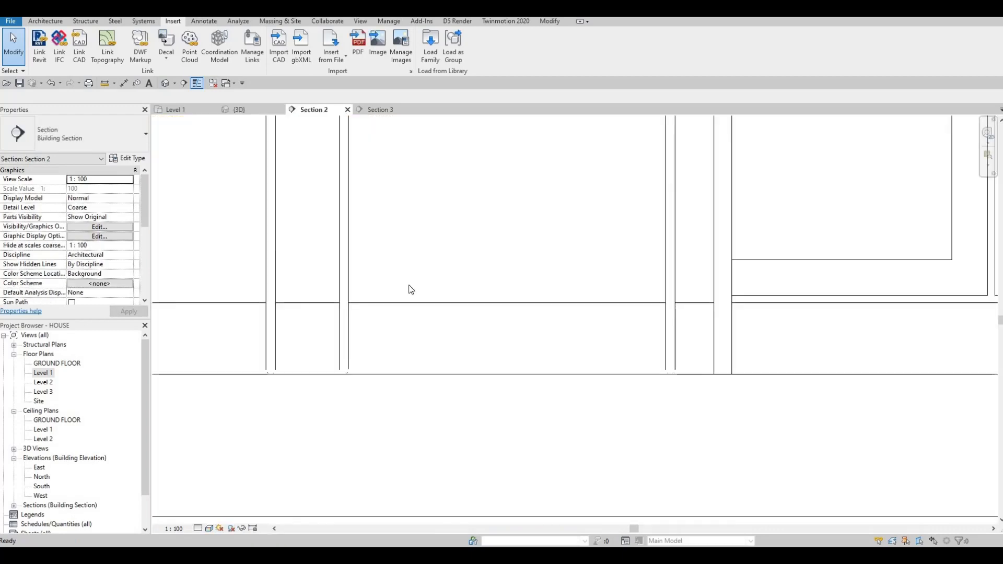
{"action": "middle_click_drag", "start_coordinate": [443, 303], "coordinate": [415, 369]}
{"action": "scroll", "coordinate": [415, 369], "scroll_direction": "down", "scroll_amount": 1}
{"action": "middle_click_drag", "start_coordinate": [421, 253], "coordinate": [404, 358]}
{"action": "scroll", "coordinate": [405, 358], "scroll_direction": "down", "scroll_amount": 1}
{"action": "middle_click_drag", "start_coordinate": [528, 295], "coordinate": [610, 351]}
{"action": "scroll", "coordinate": [611, 351], "scroll_direction": "down", "scroll_amount": 3}
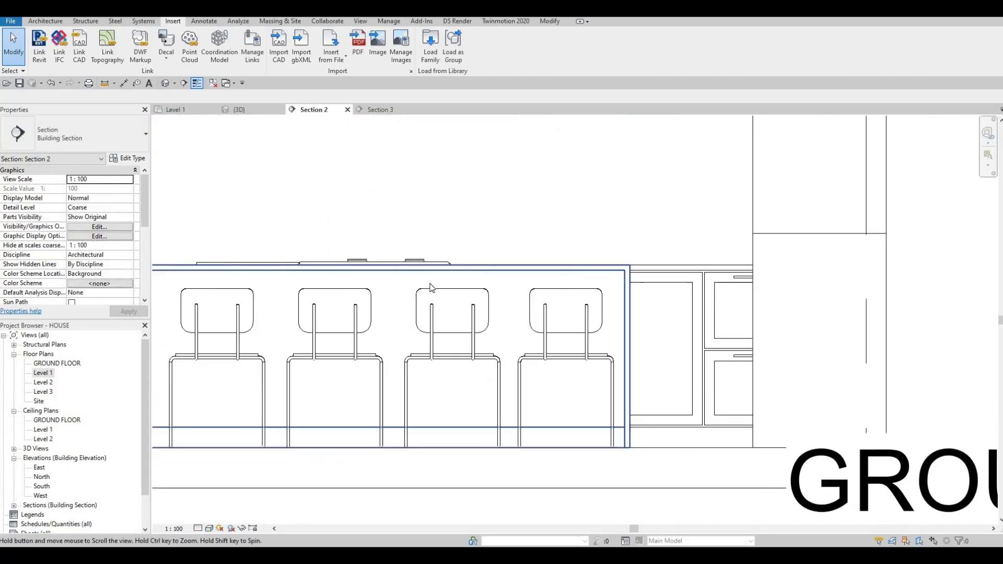
{"action": "scroll", "coordinate": [355, 276], "scroll_direction": "up", "scroll_amount": 1}
{"action": "middle_click_drag", "start_coordinate": [355, 275], "coordinate": [435, 326]}
{"action": "scroll", "coordinate": [436, 326], "scroll_direction": "up", "scroll_amount": 3}
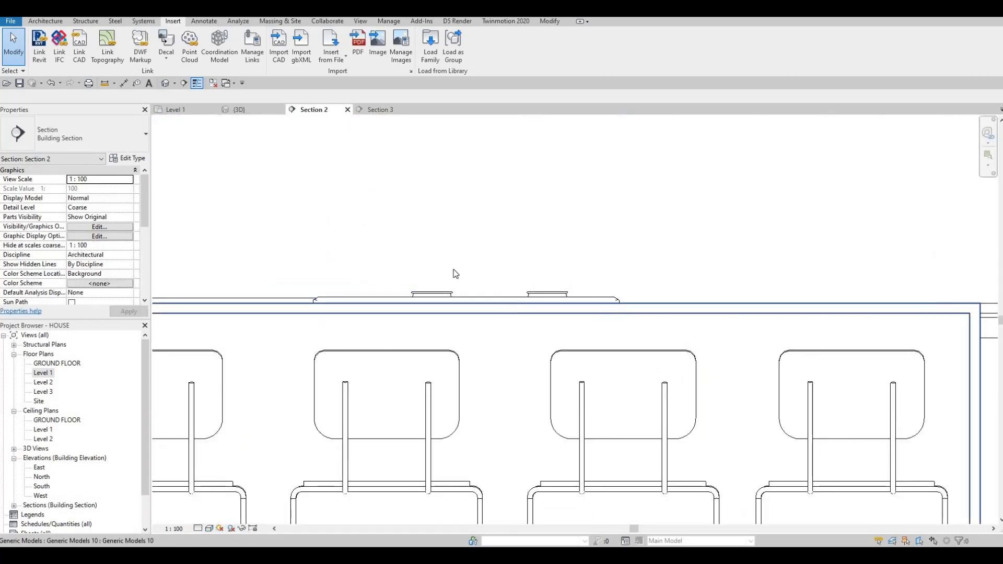
{"action": "middle_click_drag", "start_coordinate": [494, 271], "coordinate": [504, 277], "text": "shift"}
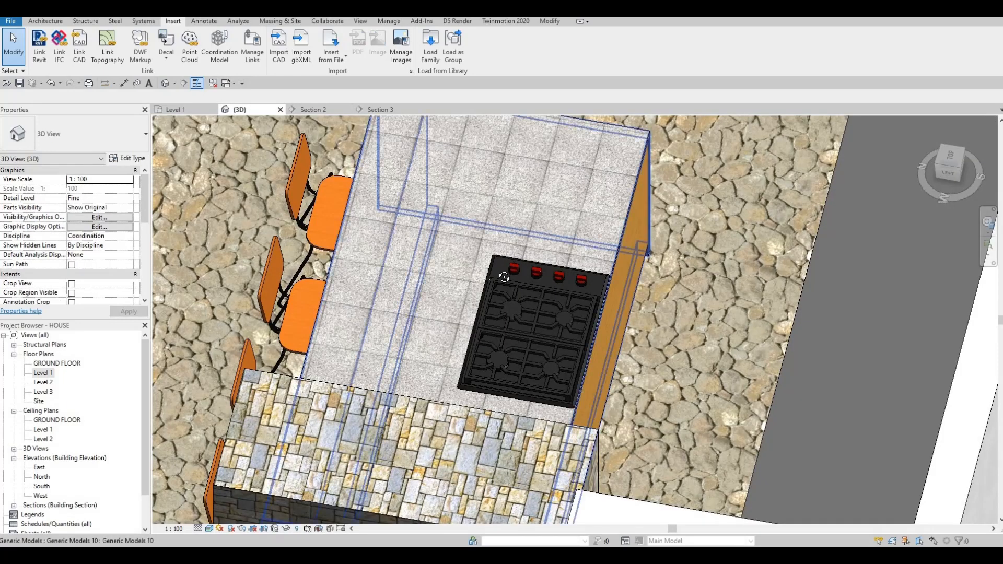
{"action": "middle_click_drag", "start_coordinate": [438, 273], "coordinate": [470, 291], "text": "shift"}
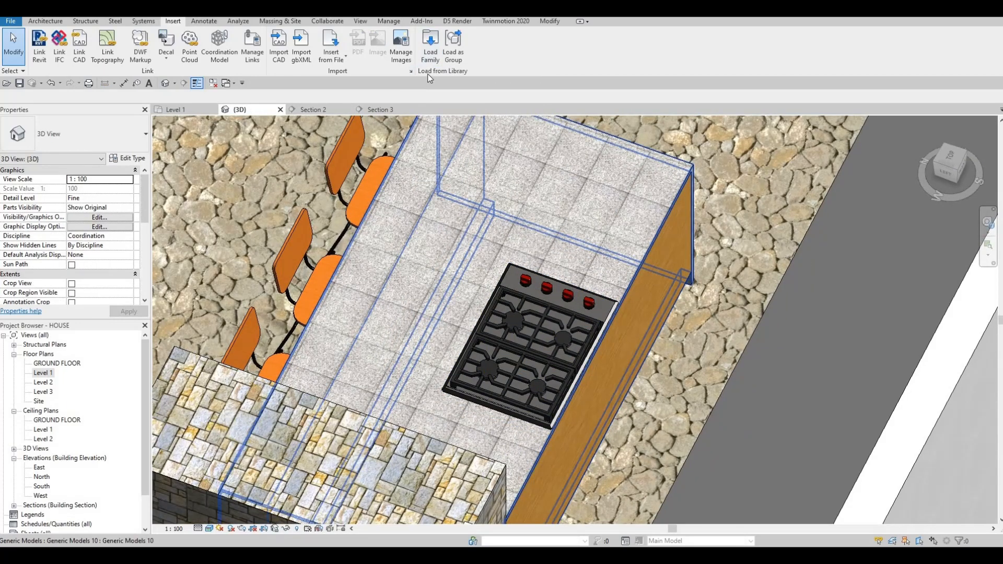
Step: Load the M_Hood-Island family from the High-End folder
{"action": "left_click", "coordinate": [431, 47]}
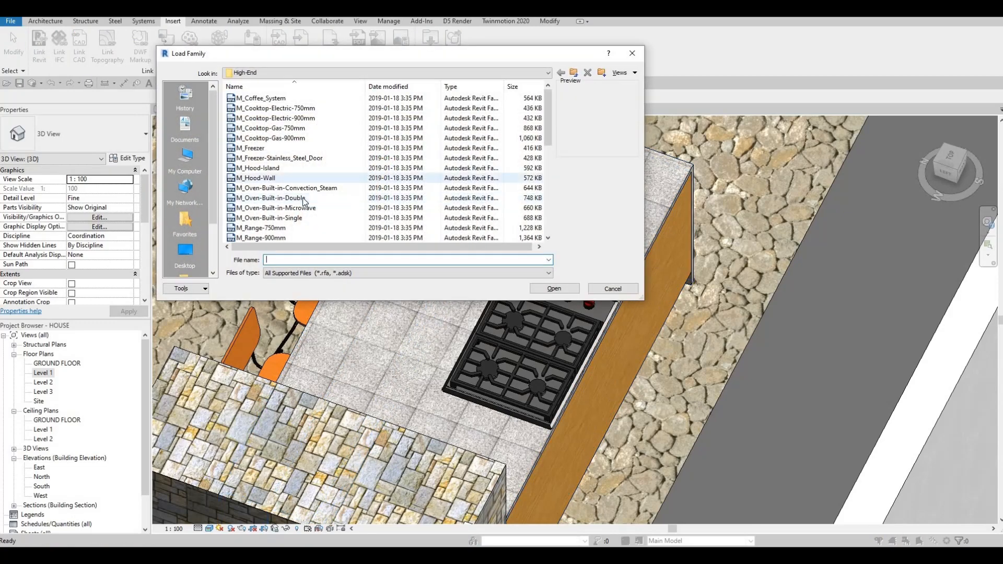
{"action": "left_click", "coordinate": [270, 169]}
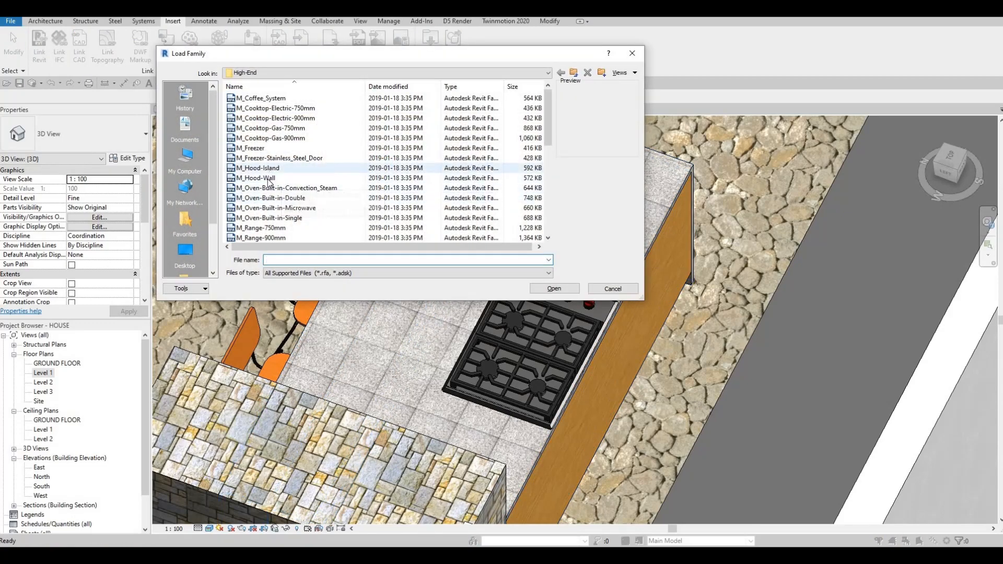
{"action": "left_click", "coordinate": [555, 290]}
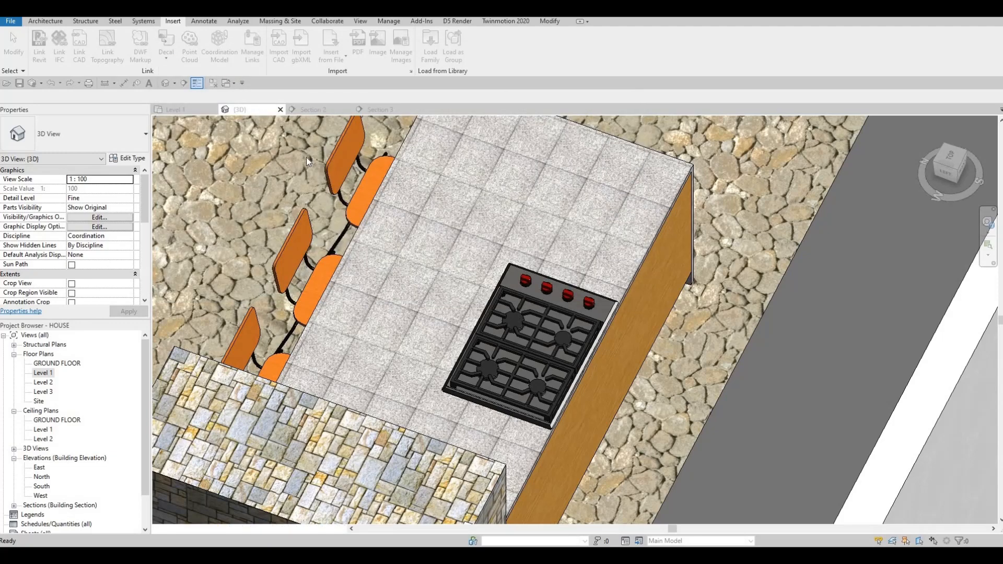
Step: Place the island vent hood centred over the cooktop in the Level 1 plan
{"action": "left_click", "coordinate": [178, 110]}
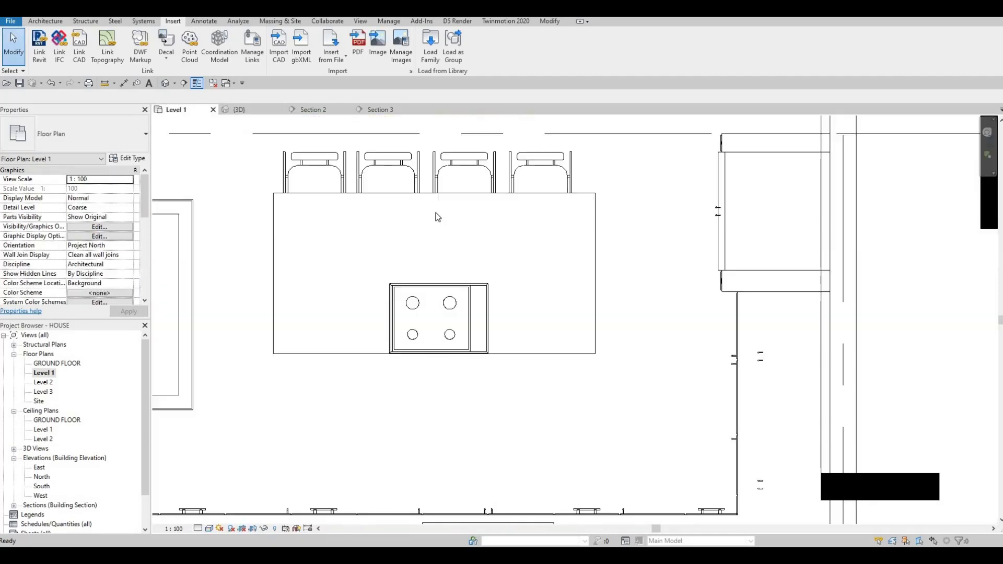
{"action": "key", "text": "m"}
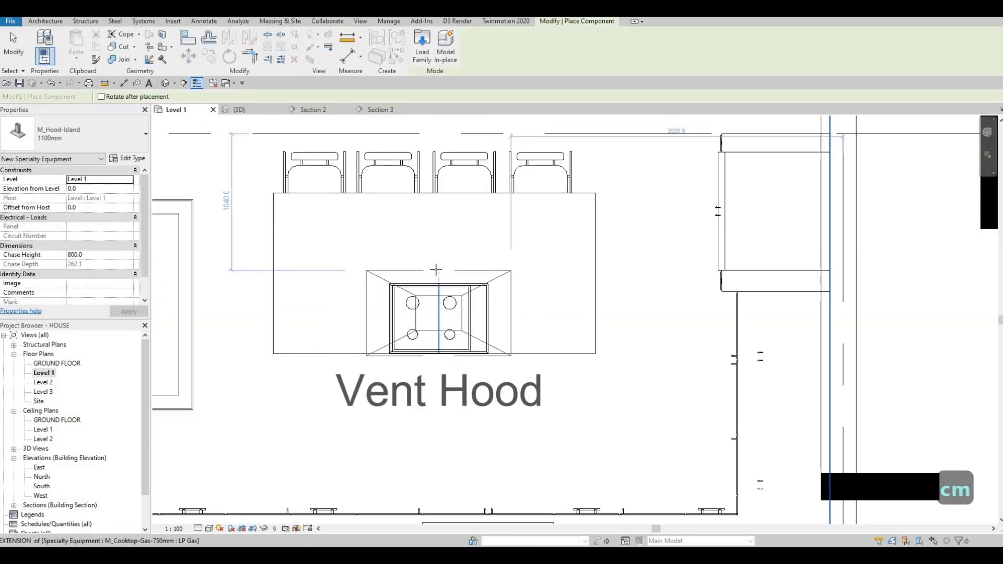
{"action": "left_click", "coordinate": [434, 273]}
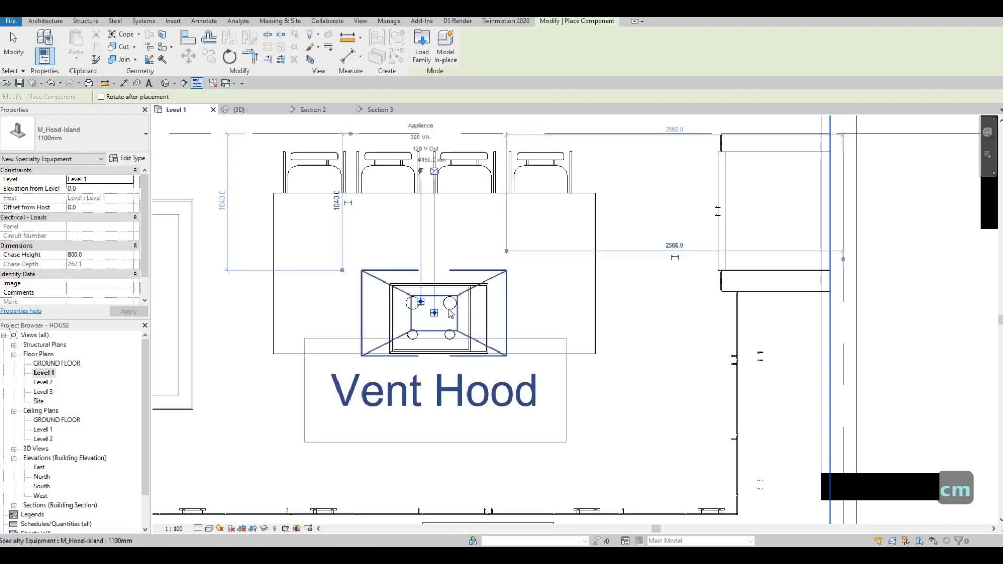
{"action": "key", "text": "Escape"}
{"action": "key", "text": "Escape"}
{"action": "key", "text": "Escape"}
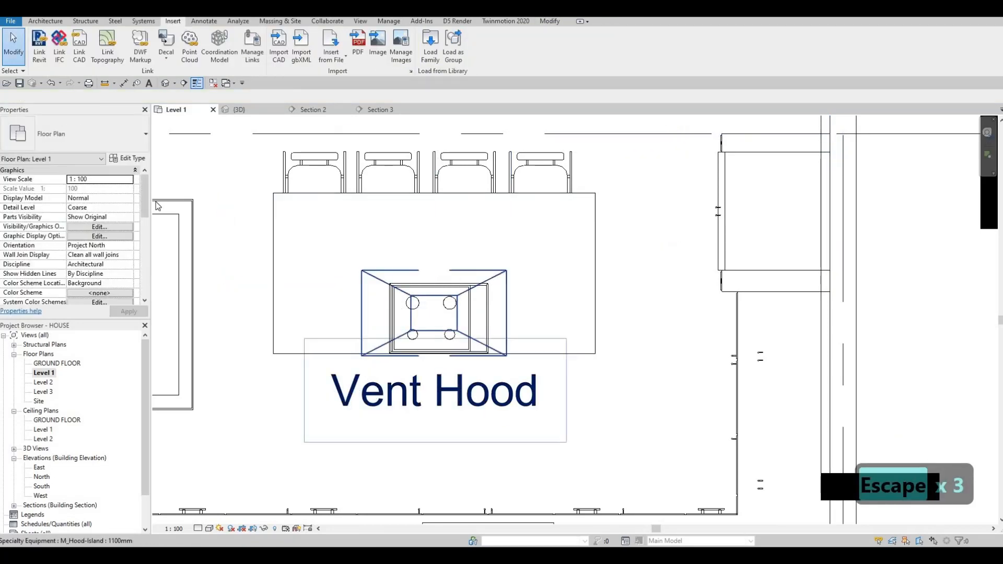
Step: Turn off Show Label in the vent hood's type properties
{"action": "left_click", "coordinate": [499, 282]}
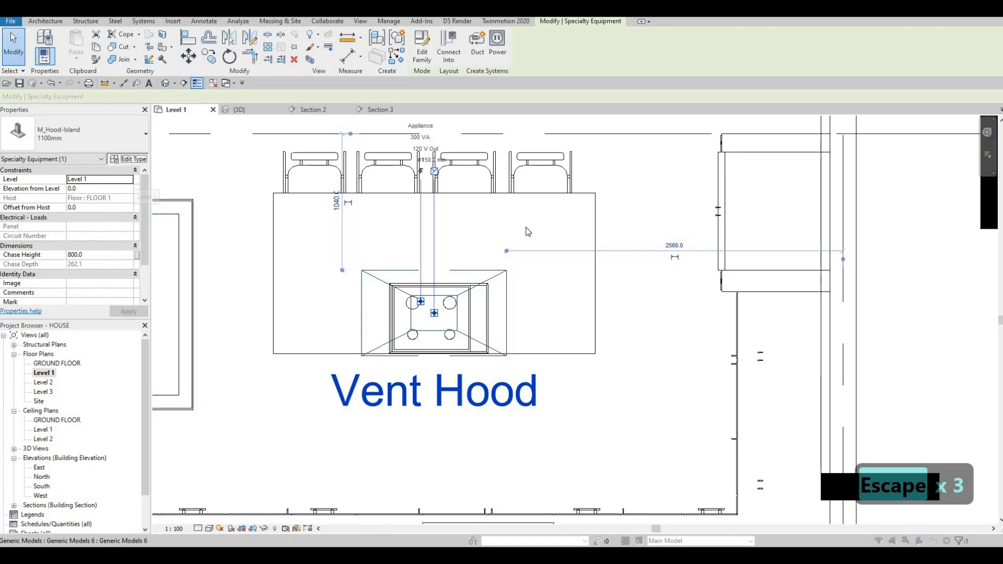
{"action": "left_click", "coordinate": [599, 244]}
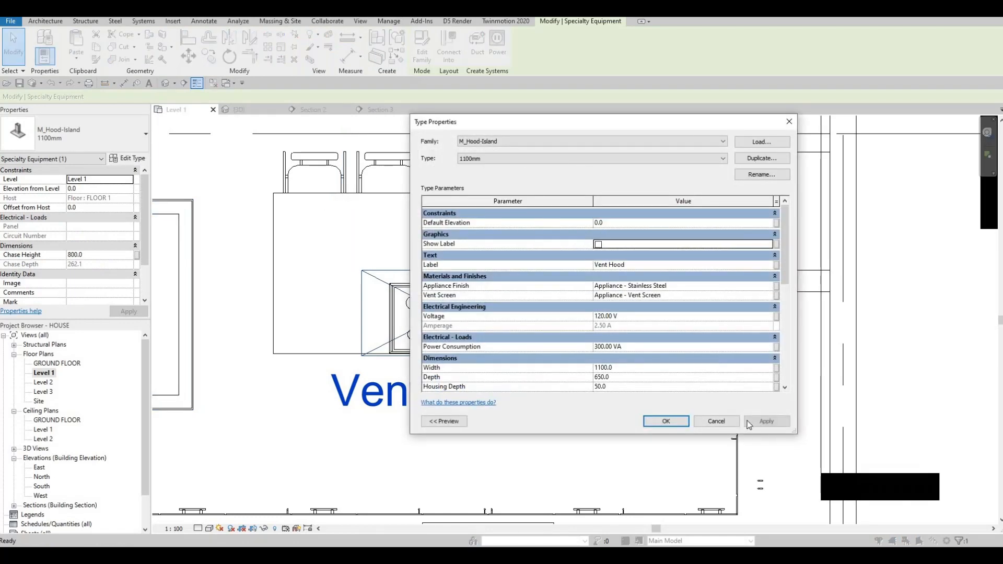
{"action": "left_click", "coordinate": [667, 421]}
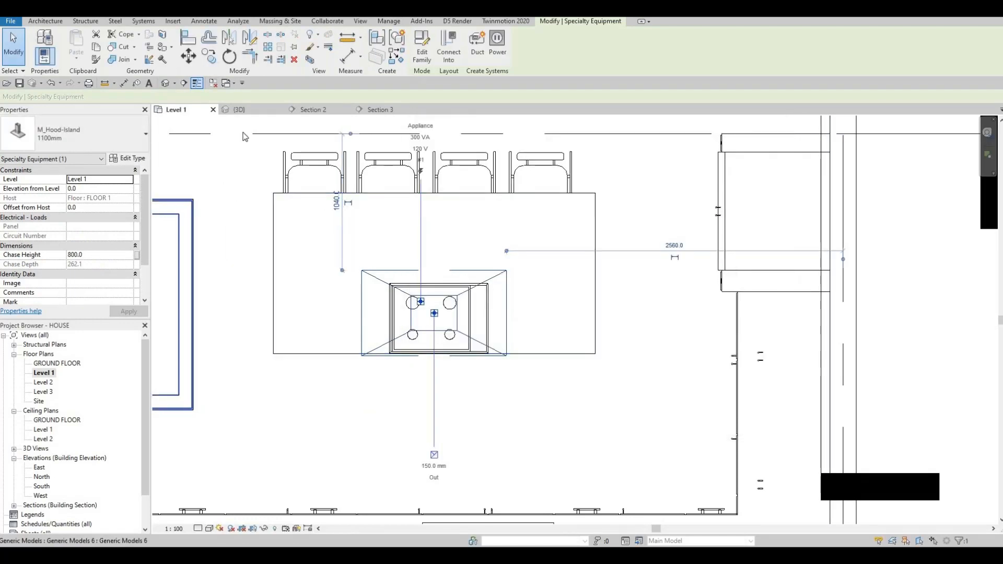
Step: Move the vent hood straight up in Section 2 to about 1800 mm above the level
{"action": "key", "text": "ctrl+Tab"}
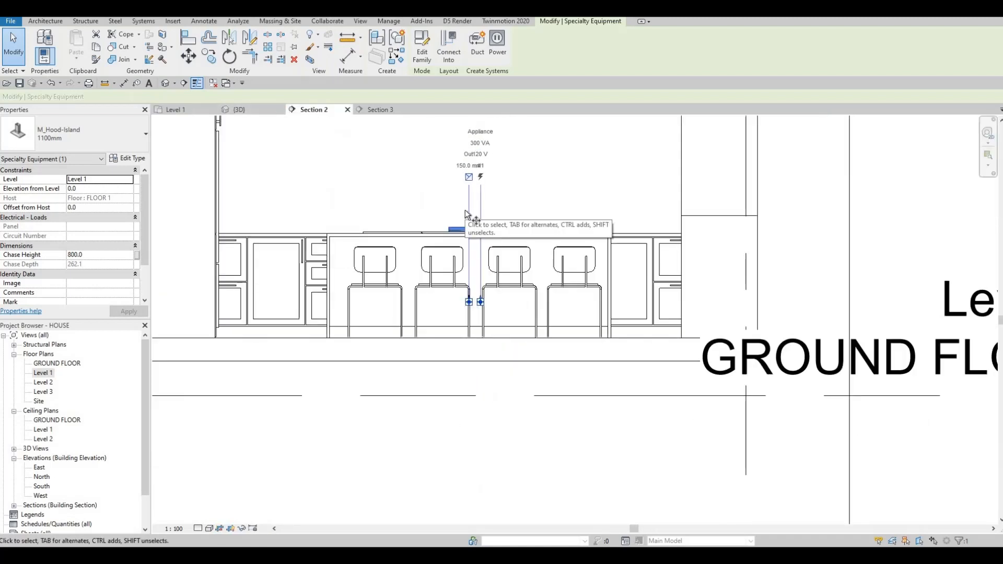
{"action": "key", "text": "m"}
{"action": "key", "text": "v"}
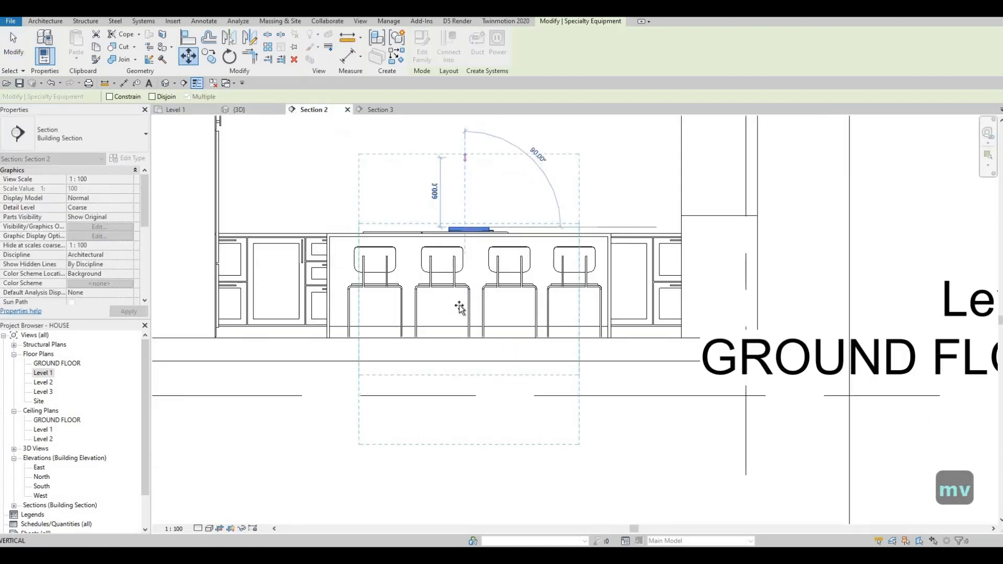
{"action": "middle_click_drag", "start_coordinate": [460, 307], "coordinate": [455, 321]}
{"action": "scroll", "coordinate": [455, 320], "scroll_direction": "up", "scroll_amount": 1}
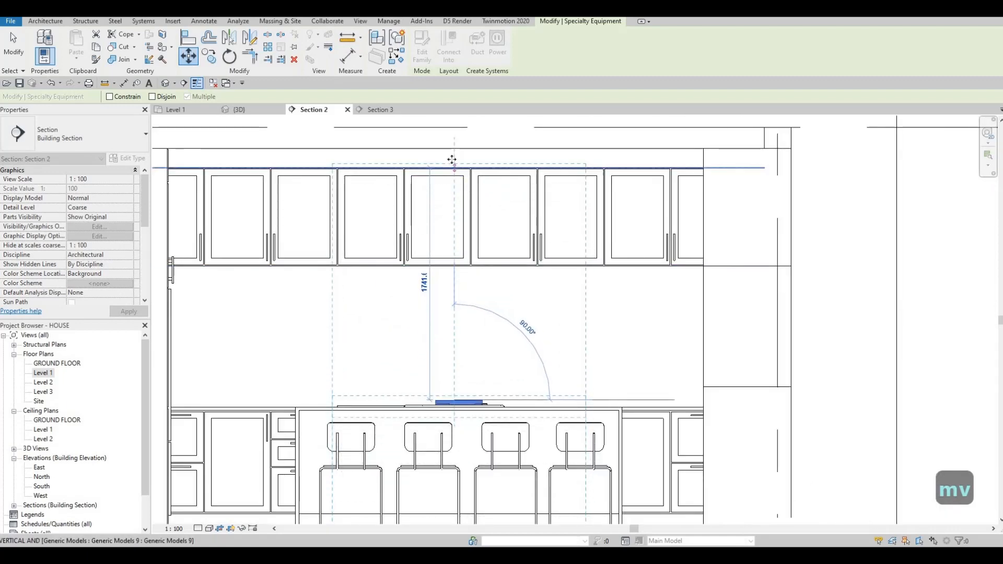
{"action": "left_click", "coordinate": [441, 171]}
{"action": "scroll", "coordinate": [442, 172], "scroll_direction": "down", "scroll_amount": 1}
{"action": "key", "text": "Escape"}
{"action": "key", "text": "Escape"}
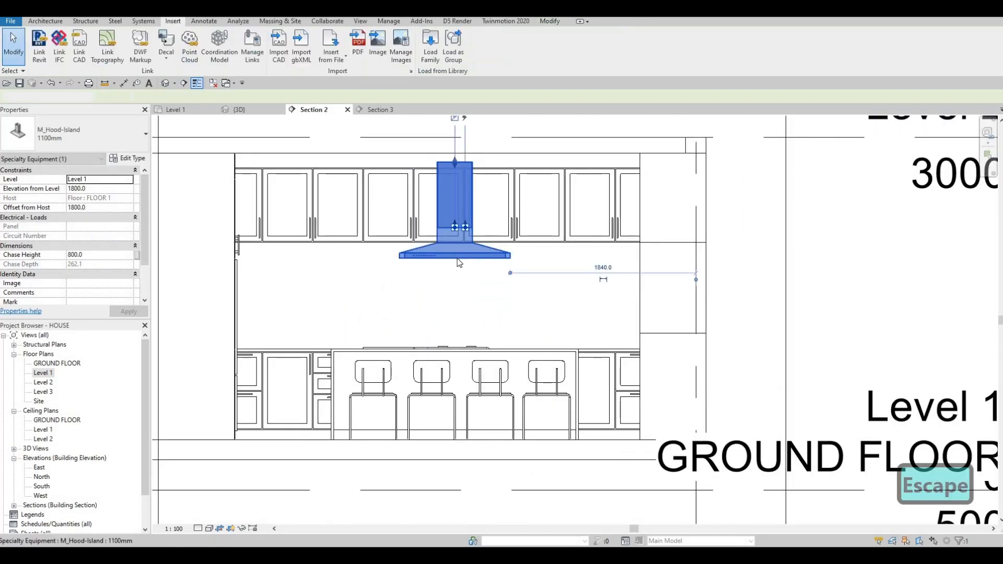
Step: Nudge the vent hood down to an elevation of 1680 mm
{"action": "left_click", "coordinate": [458, 257]}
{"action": "key", "text": "Down"}
{"action": "key", "text": "Down"}
{"action": "key", "text": "Down"}
{"action": "key", "text": "Down"}
{"action": "key", "text": "Down"}
{"action": "key", "text": "Down"}
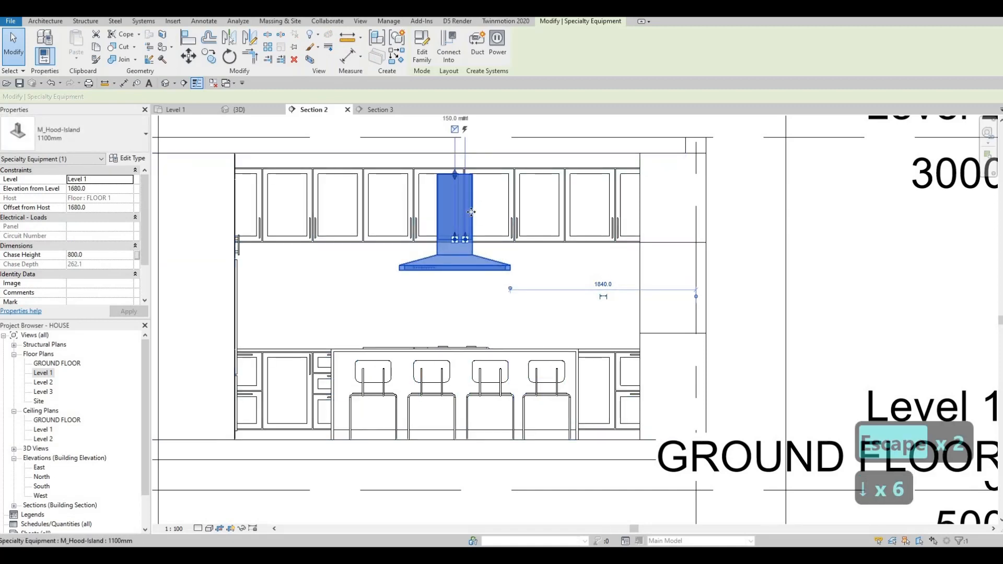
Step: Stretch the hood's chase up to the ceiling
{"action": "middle_click_drag", "start_coordinate": [469, 201], "coordinate": [458, 268]}
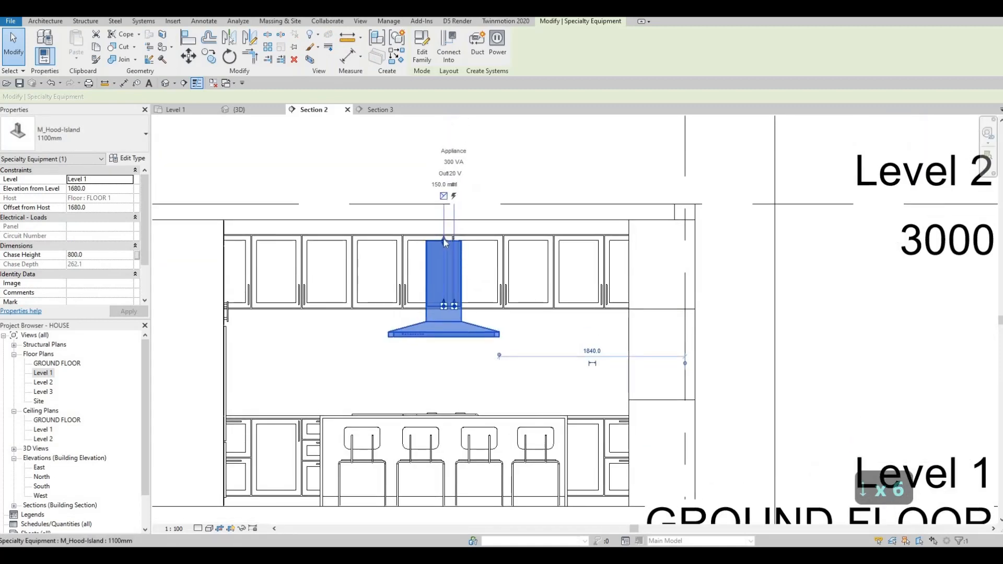
{"action": "left_click_drag", "start_coordinate": [442, 219], "coordinate": [442, 217]}
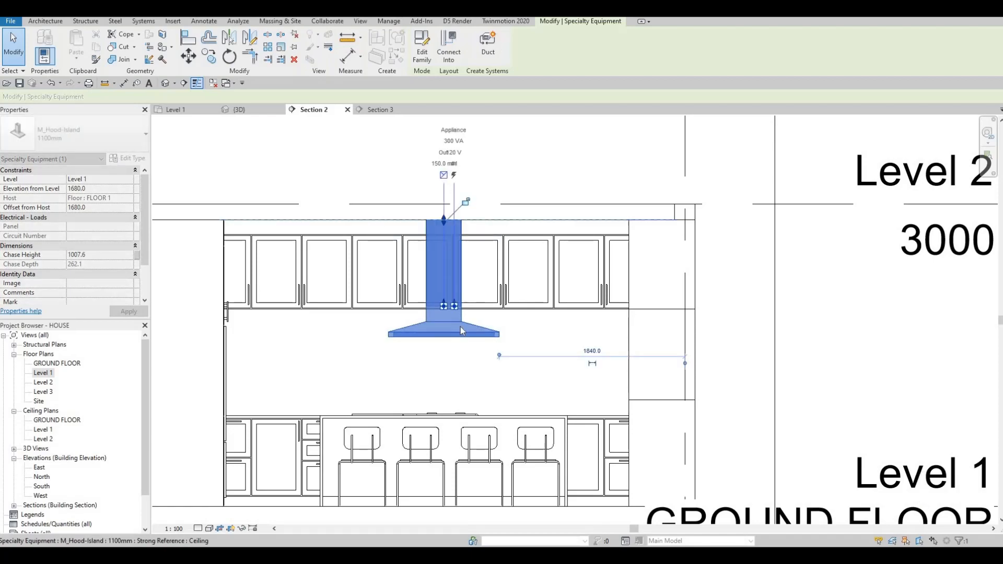
{"action": "key", "text": "Escape"}
{"action": "key", "text": "Escape"}
Step: Examine the island, cooktop and hood in the section and 3D views
{"action": "middle_click_drag", "start_coordinate": [463, 262], "coordinate": [498, 161]}
{"action": "left_click", "coordinate": [239, 110]}
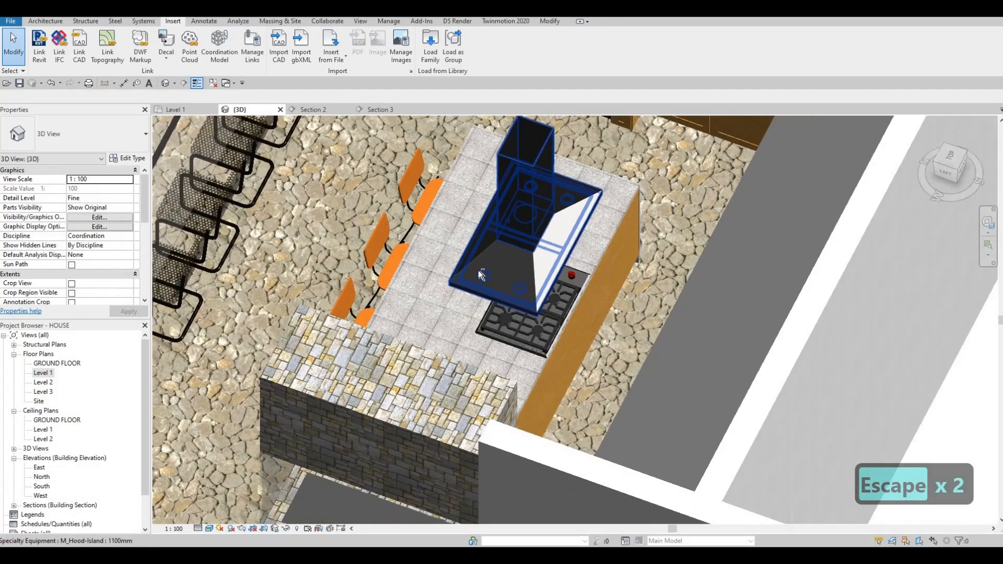
{"action": "middle_click_drag", "start_coordinate": [479, 270], "coordinate": [562, 322], "text": "shift"}
{"action": "key", "text": "Escape"}
{"action": "left_click", "coordinate": [536, 279]}
{"action": "middle_click_drag", "start_coordinate": [536, 279], "coordinate": [465, 345], "text": "shift"}
{"action": "key", "text": "Escape"}
{"action": "scroll", "coordinate": [472, 308], "scroll_direction": "up", "scroll_amount": 4}
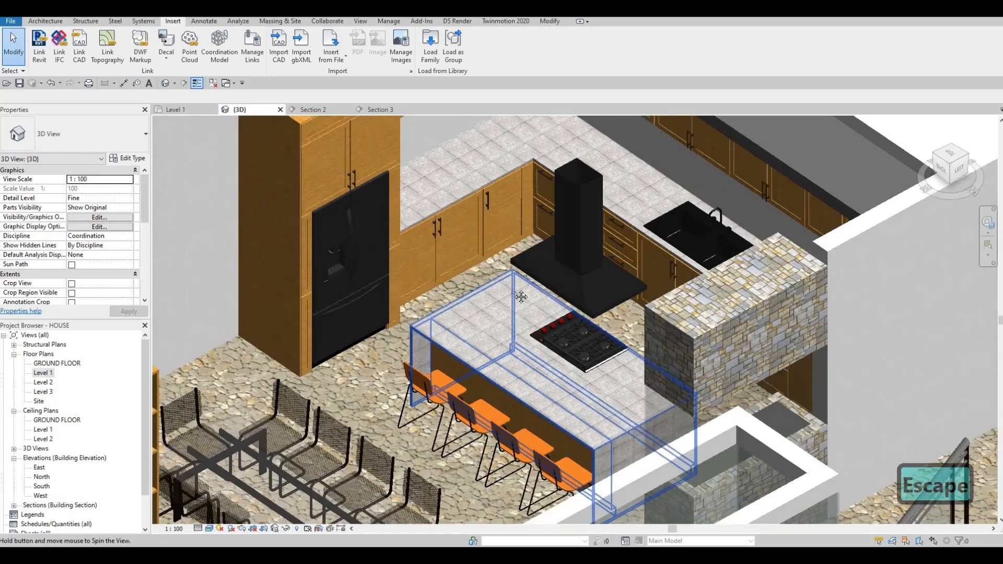
{"action": "middle_click_drag", "start_coordinate": [522, 297], "coordinate": [497, 318], "text": "shift"}
{"action": "scroll", "coordinate": [470, 291], "scroll_direction": "up", "scroll_amount": 3}
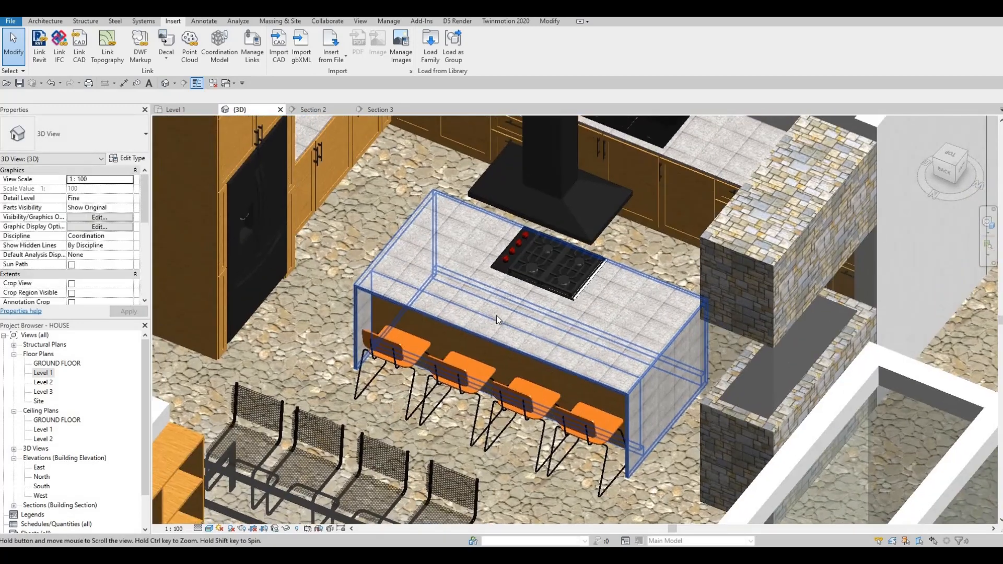
{"action": "scroll", "coordinate": [482, 358], "scroll_direction": "down", "scroll_amount": 2}
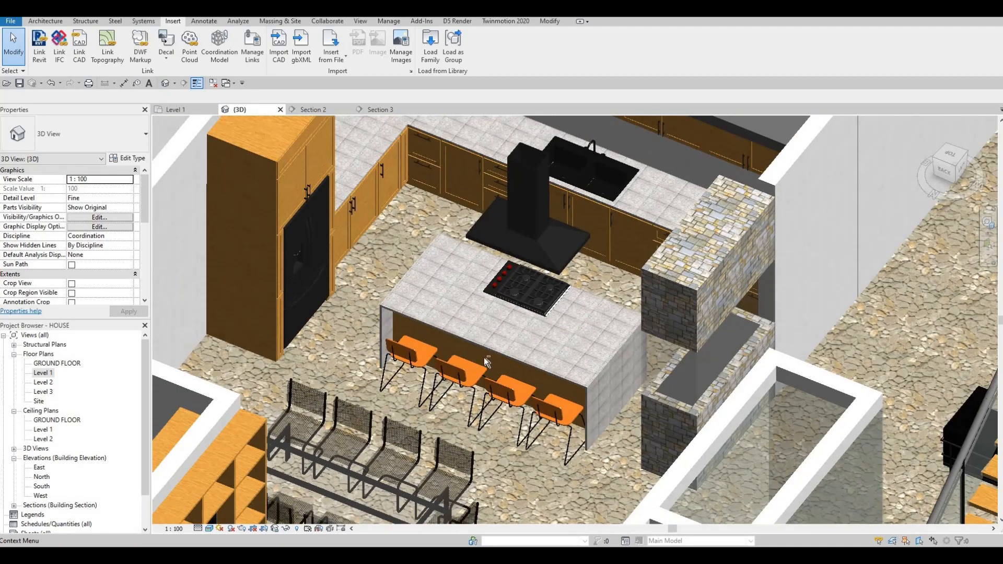
{"action": "middle_click_drag", "start_coordinate": [603, 322], "coordinate": [402, 415], "text": "shift"}
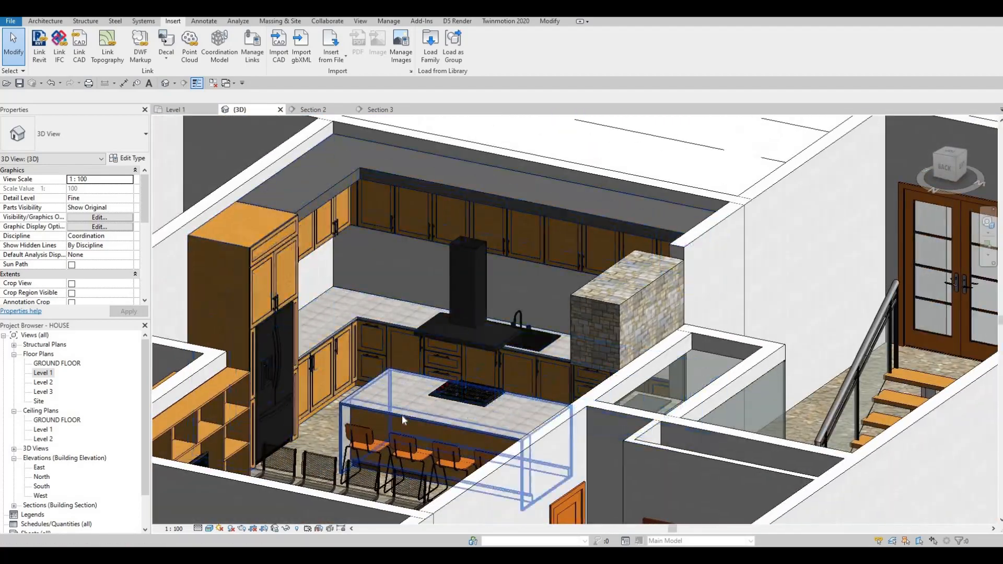